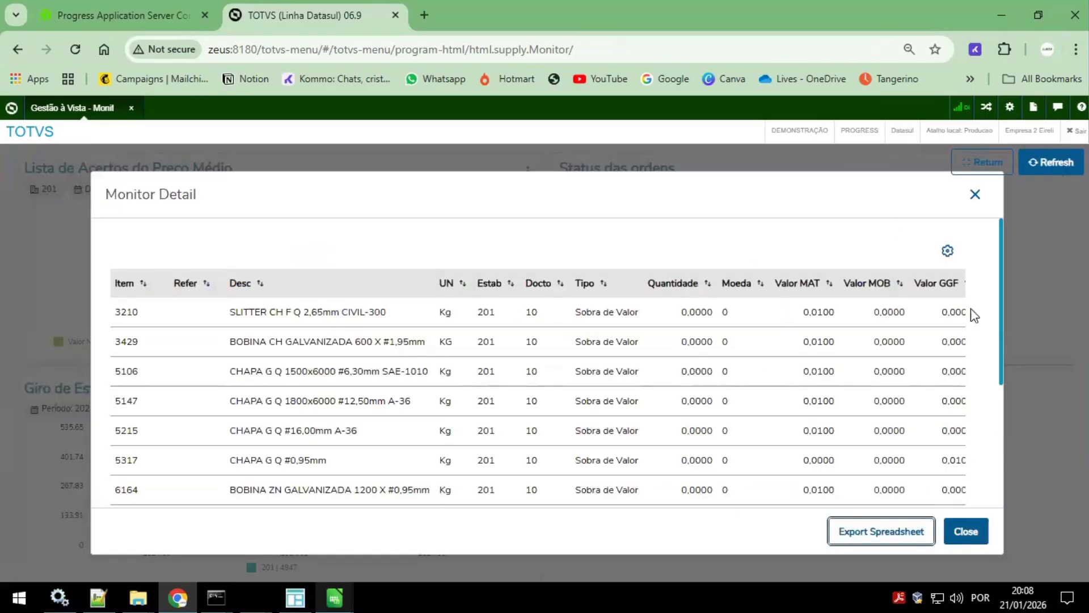
Step: Close the monitor detail list and the Gestão à Vista monitoring program
left_click(976, 194)
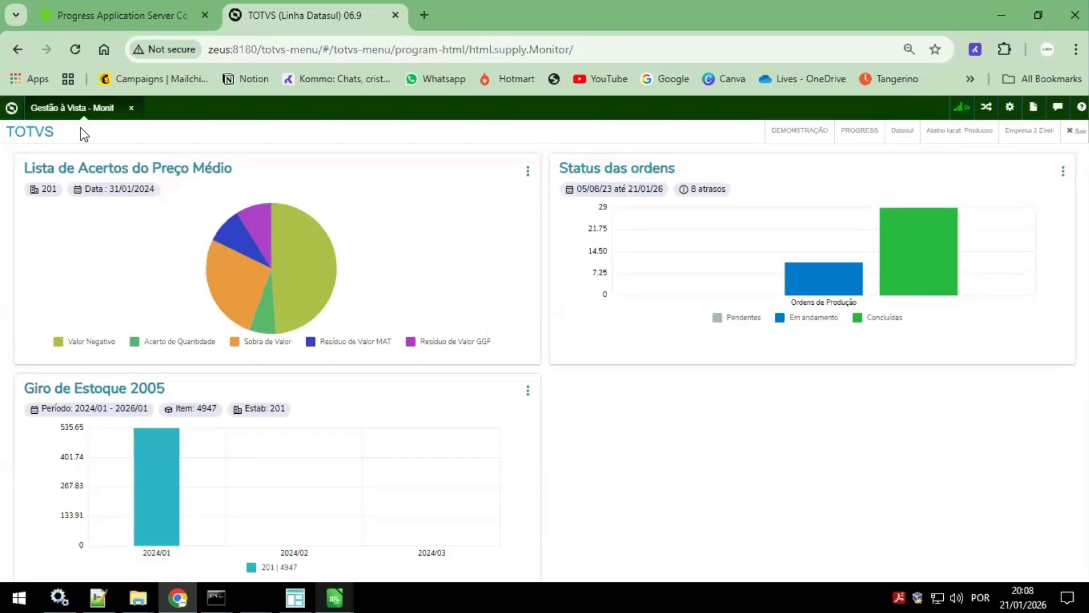
left_click(132, 108)
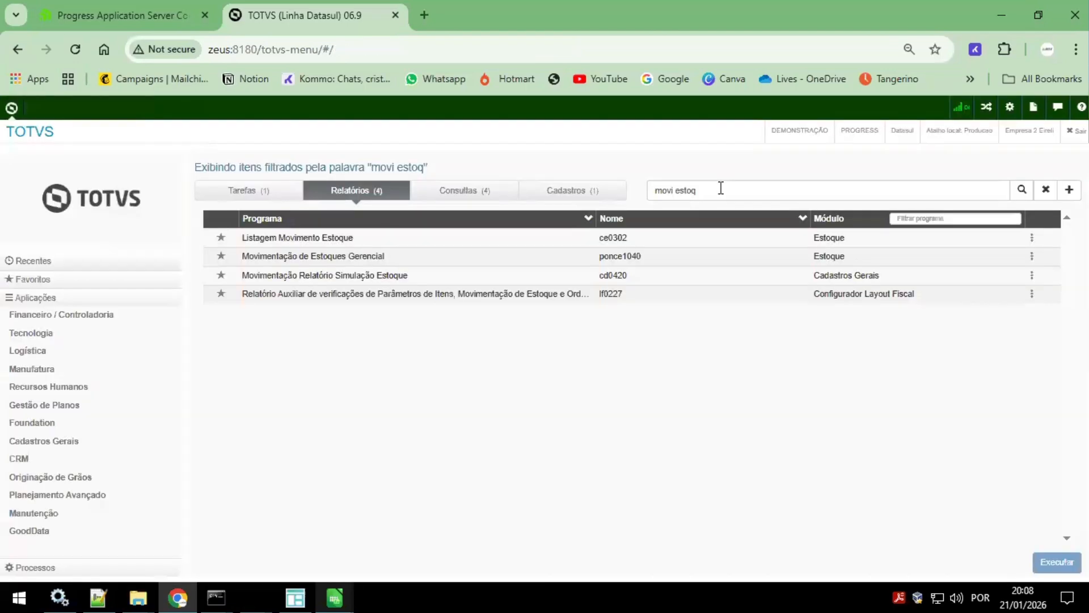
Step: Search the program menu for "monitor" and mark the query Gestão à Vista - Monitoramento as a favorite
left_click_drag(721, 192, 608, 202)
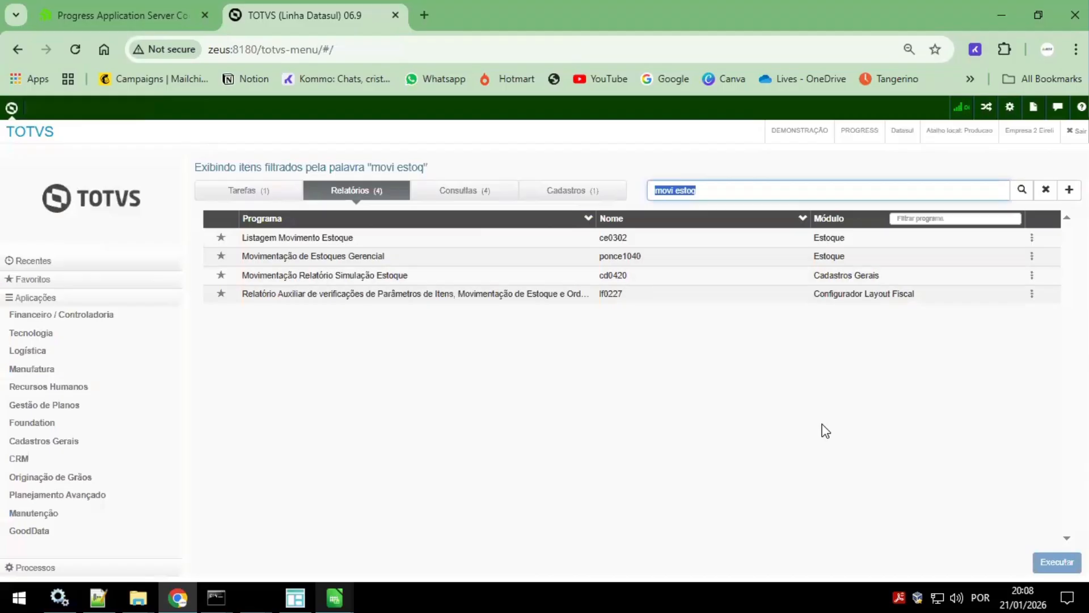
type("monio")
key("BackSpace")
key("BackSpace")
key("BackSpace")
key("BackSpace")
key("BackSpace")
type("htm")
key("BackSpace")
key("BackSpace")
key("BackSpace")
key("BackSpace")
type("monio")
key("BackSpace")
key("BackSpace")
type("itor")
key("Return")
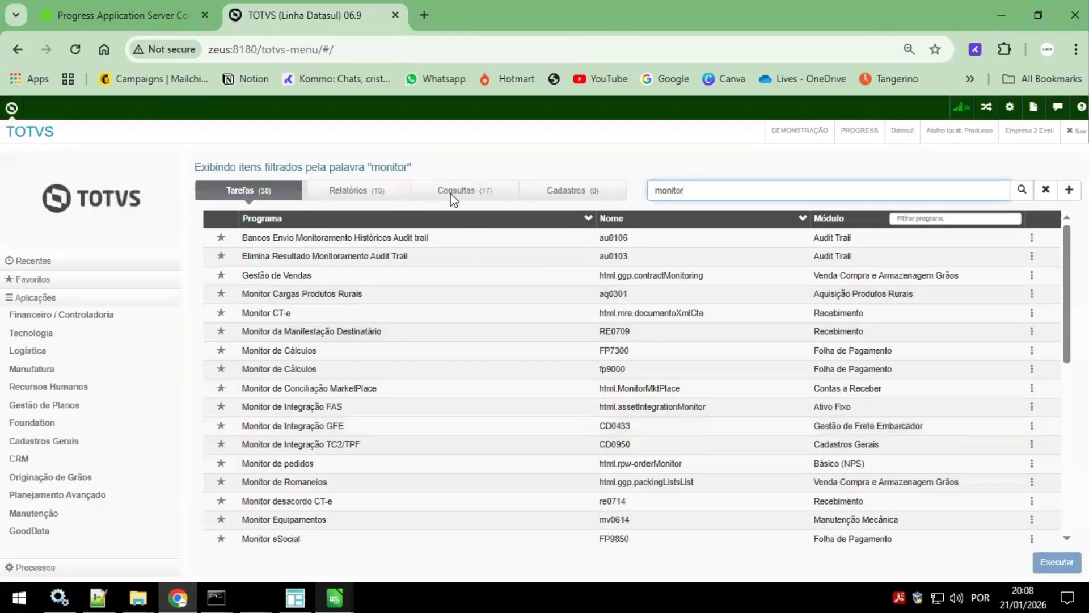
left_click(454, 191)
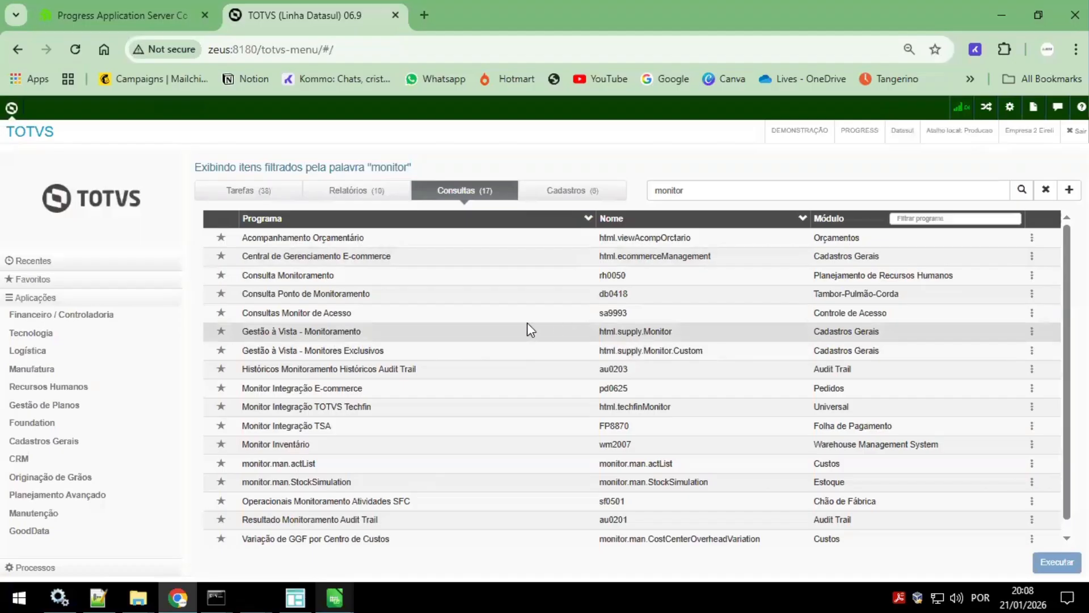
left_click(219, 331)
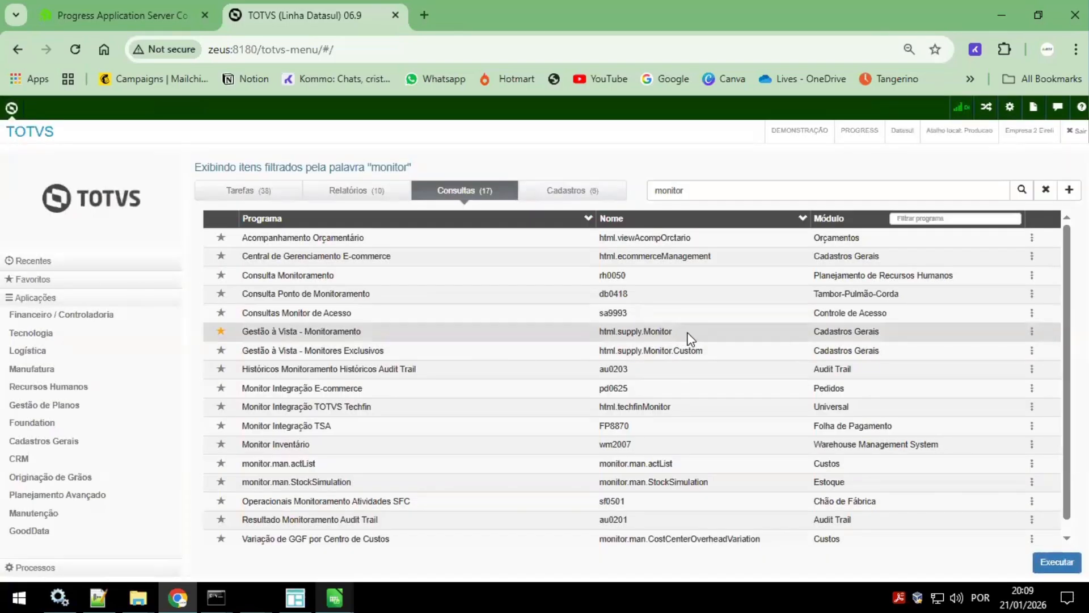
Step: Switch to the Procedure Editor showing datasul-appserver-alias.p and close it
left_click(304, 590)
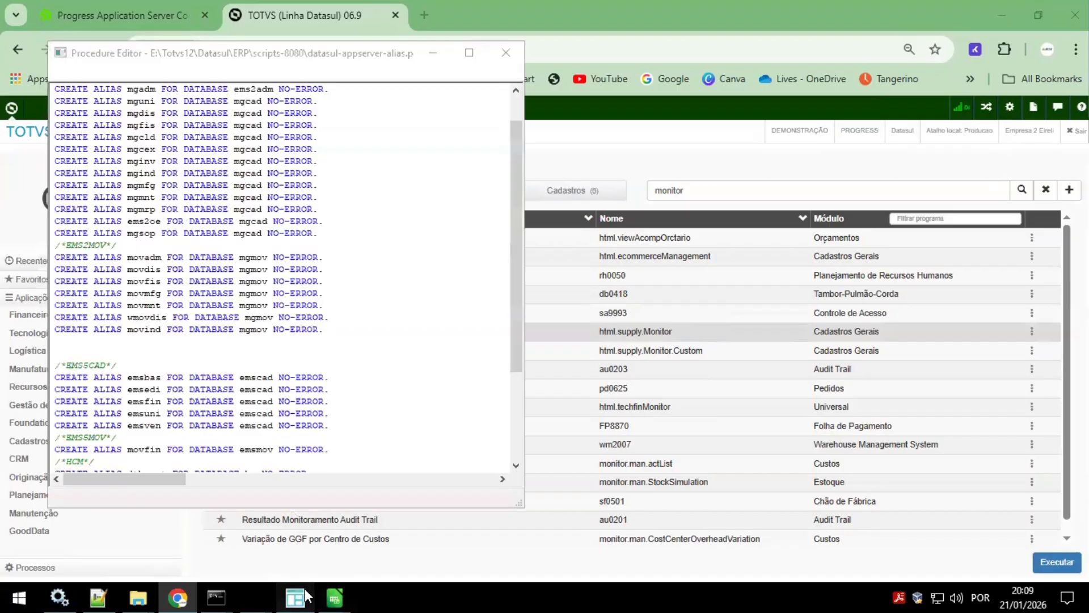
left_click(298, 595)
left_click(297, 596)
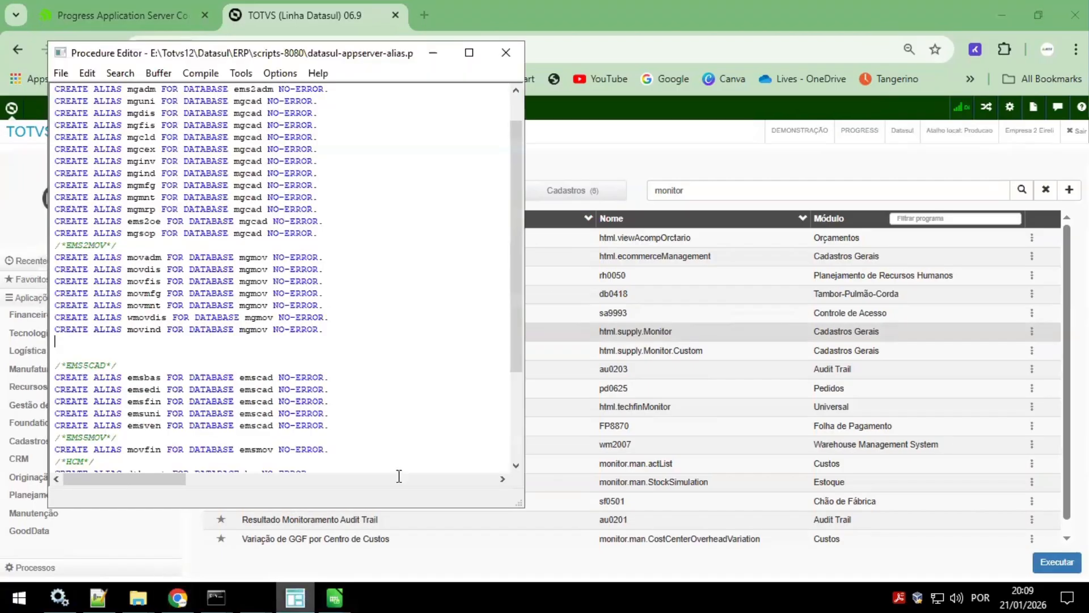
left_click(506, 52)
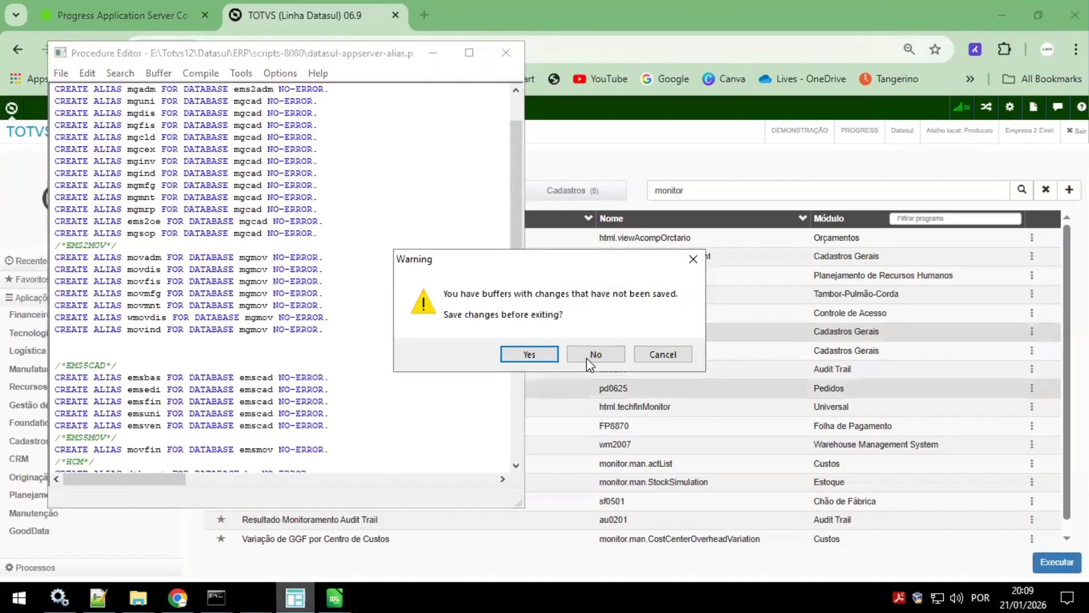
key("Return")
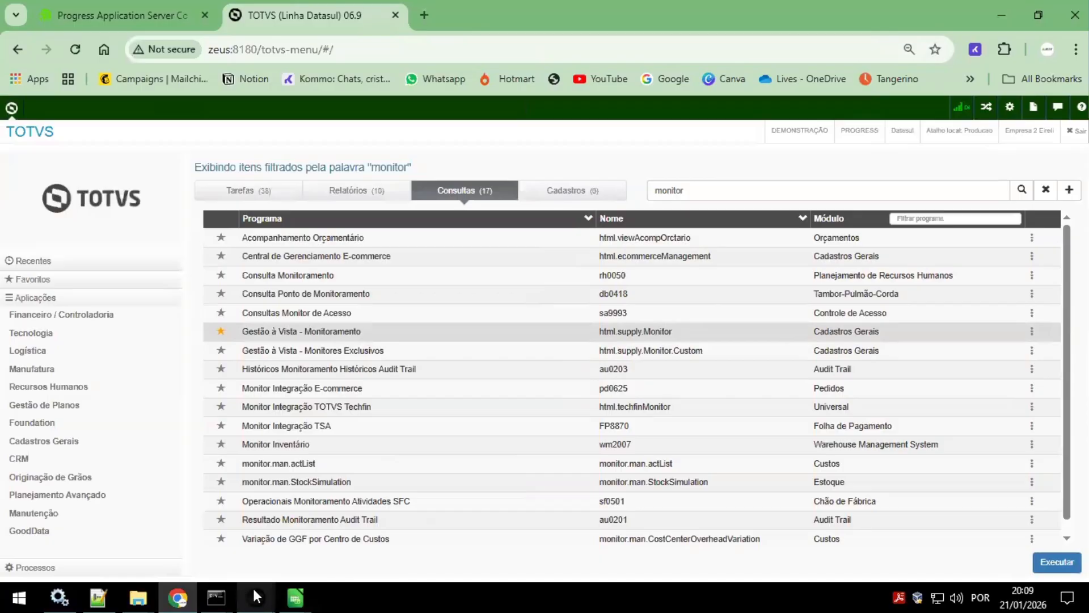
Step: Switch to the Datasul Interactive windows and run the program bas_prog_dtsul
mouse_move(254, 593)
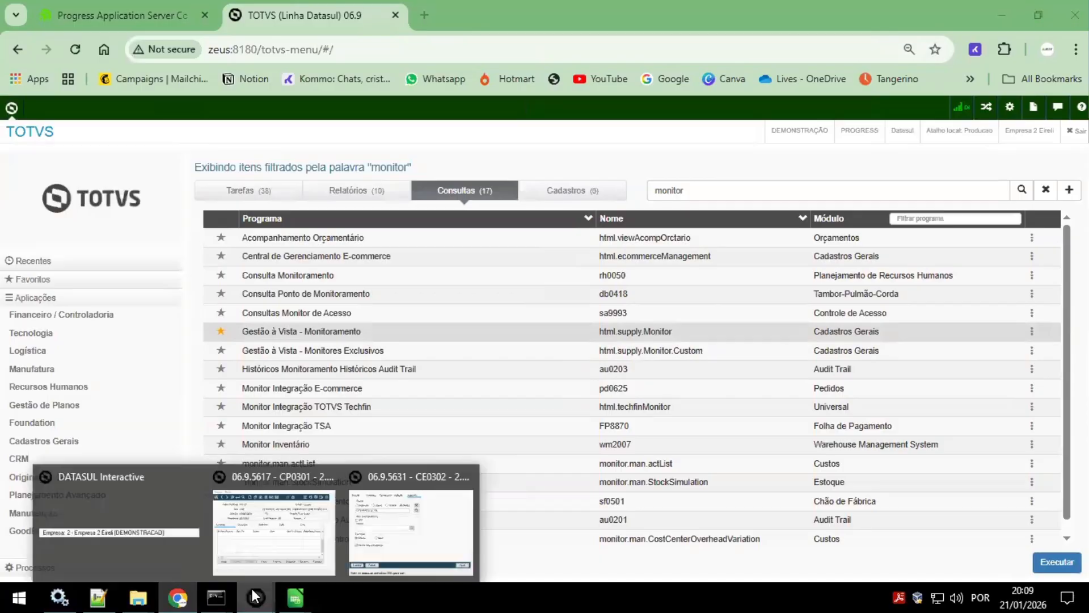
left_click(285, 526)
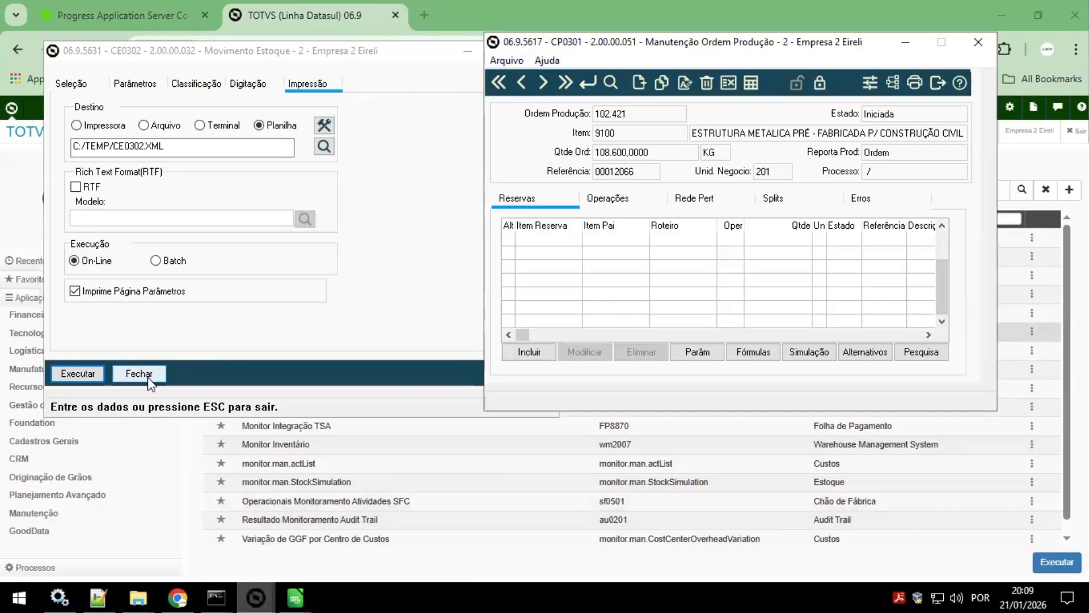
left_click_drag(370, 52, 820, 138)
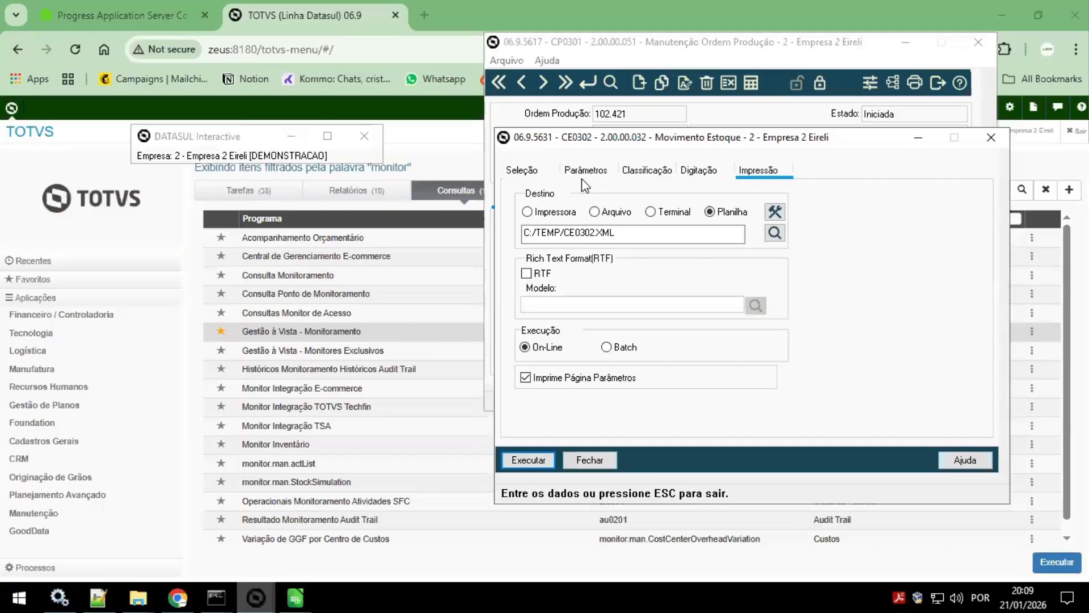
key("ctrl+alt+x")
type("bas")
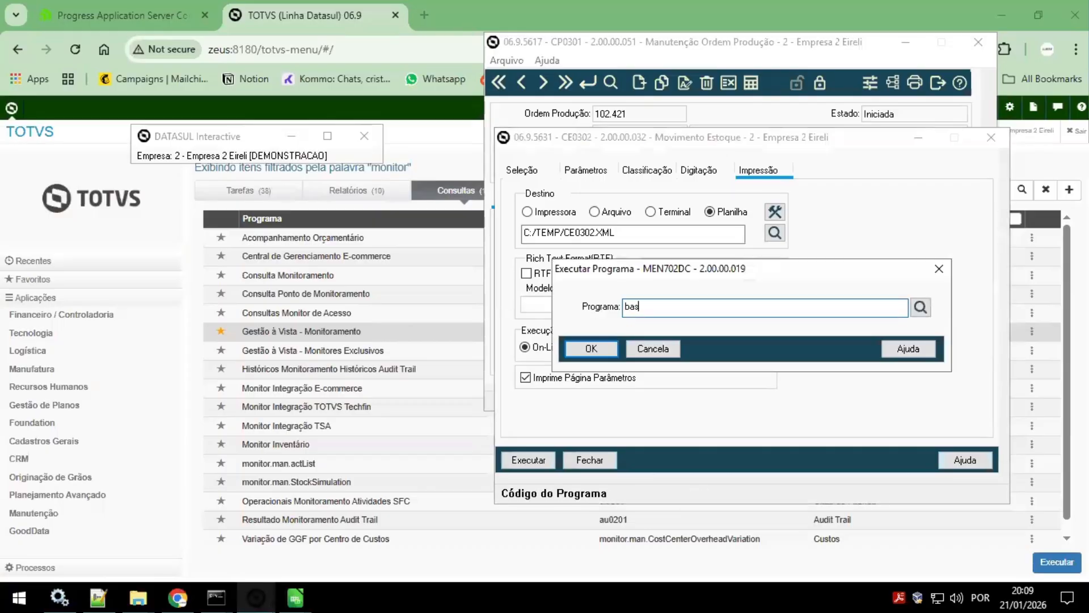
type("_prog_dtsul")
left_click(590, 348)
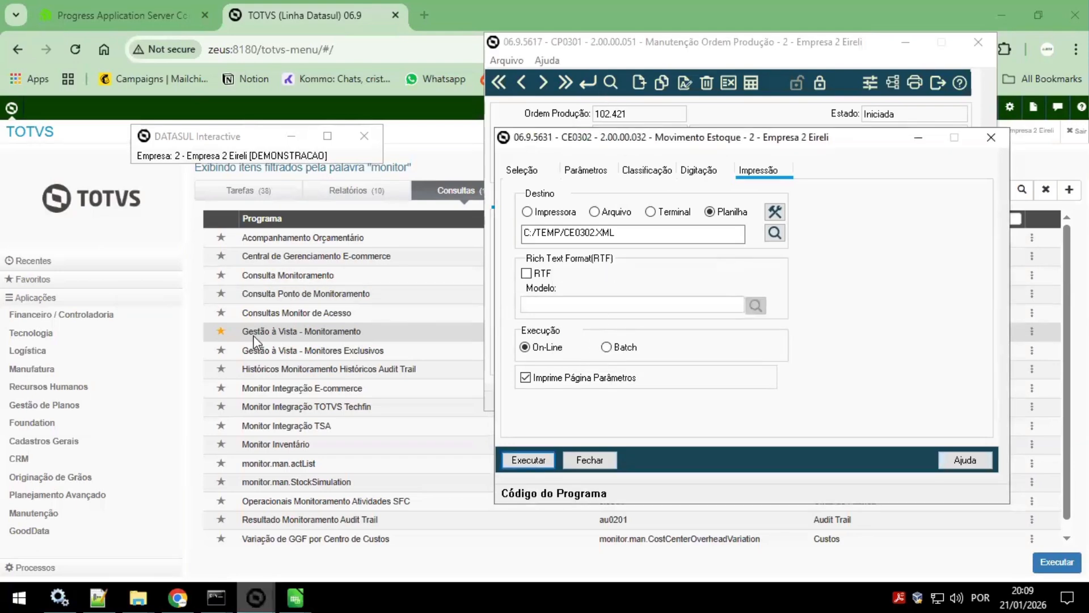
Step: Bring the BAS_PROG_DTSUL window forward and close the CE0302 stock movement and CP0301 production order windows
left_click(340, 329)
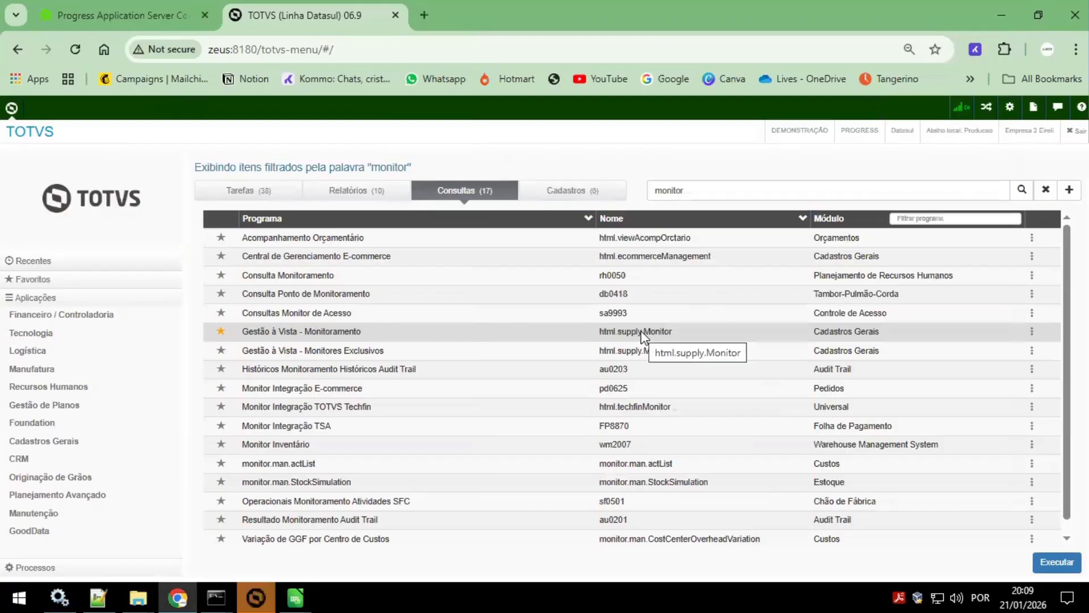
mouse_move(245, 590)
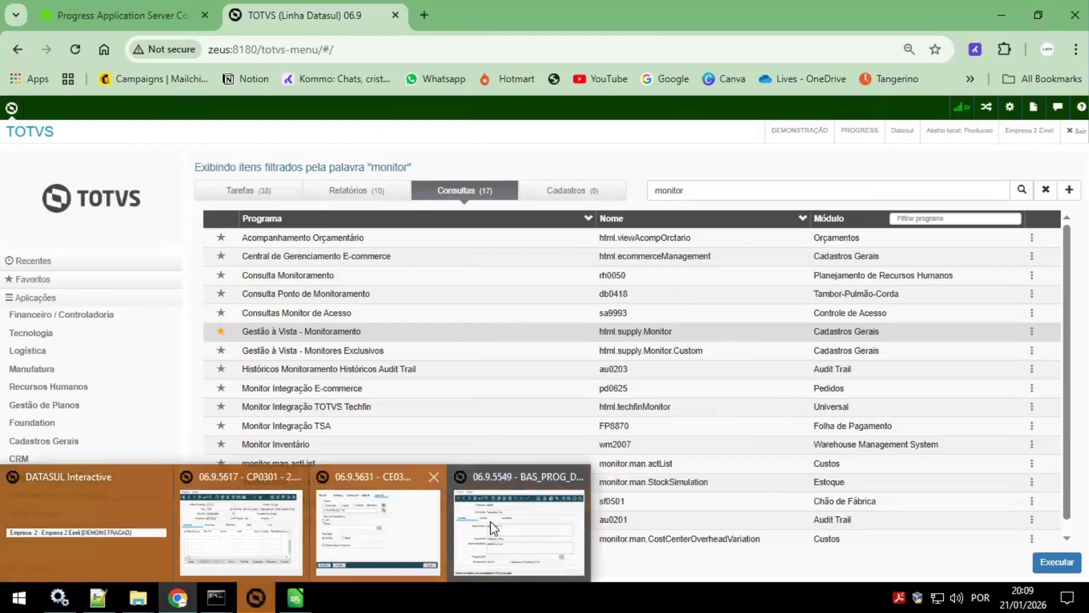
left_click(546, 536)
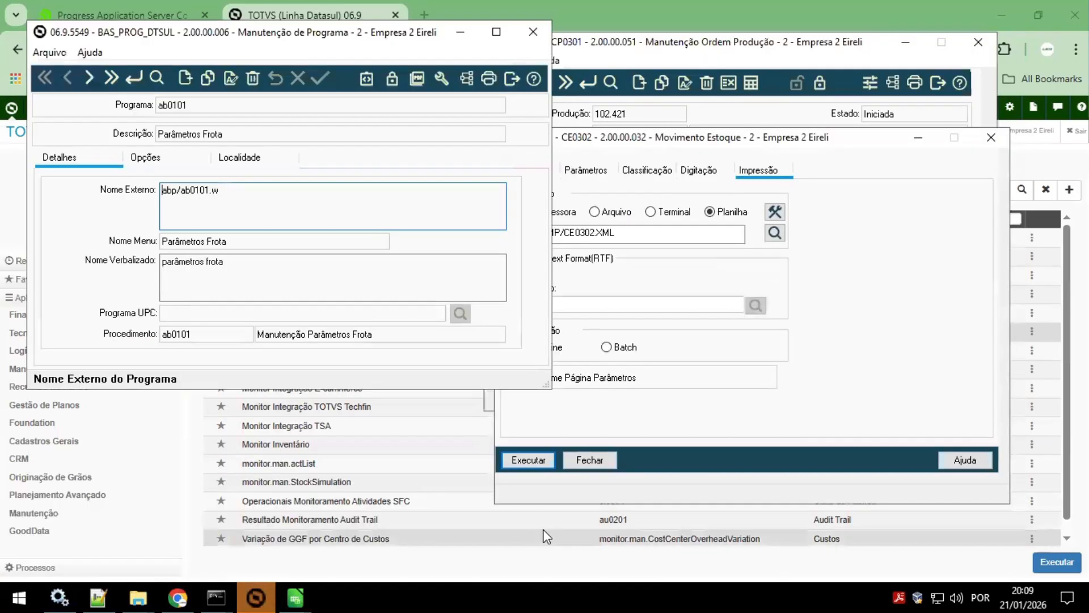
left_click_drag(195, 36, 675, 255)
left_click(703, 67)
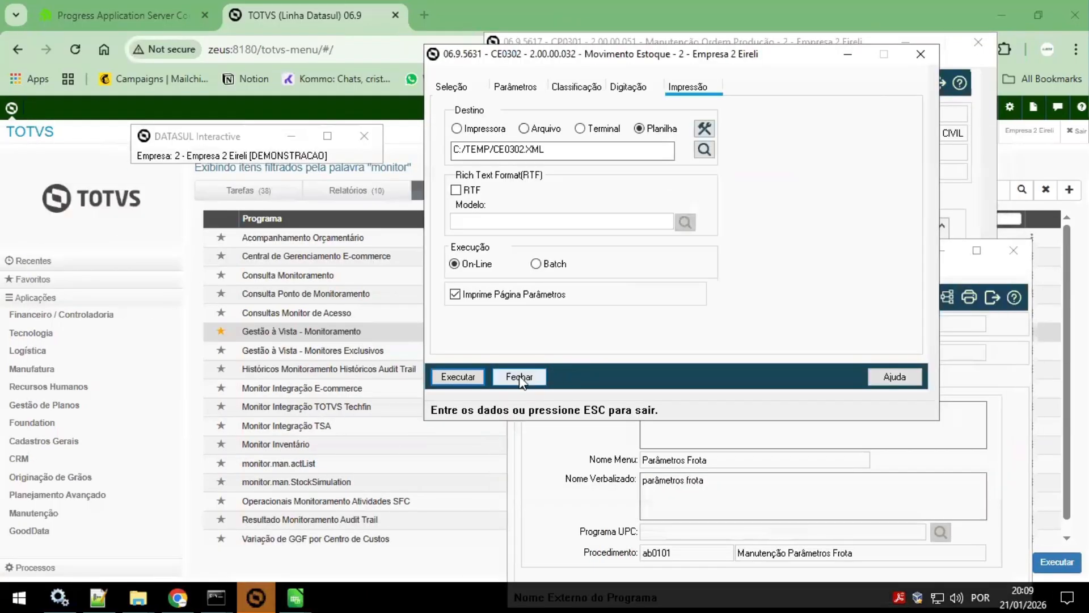
left_click(516, 376)
left_click(725, 46)
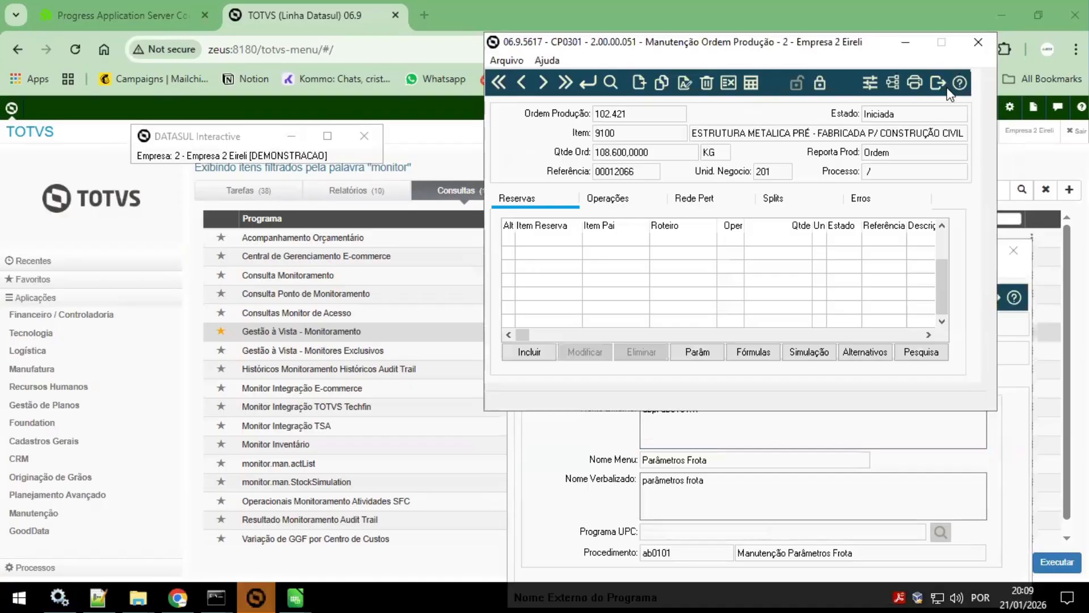
left_click(741, 277)
left_click_drag(744, 253, 275, 212)
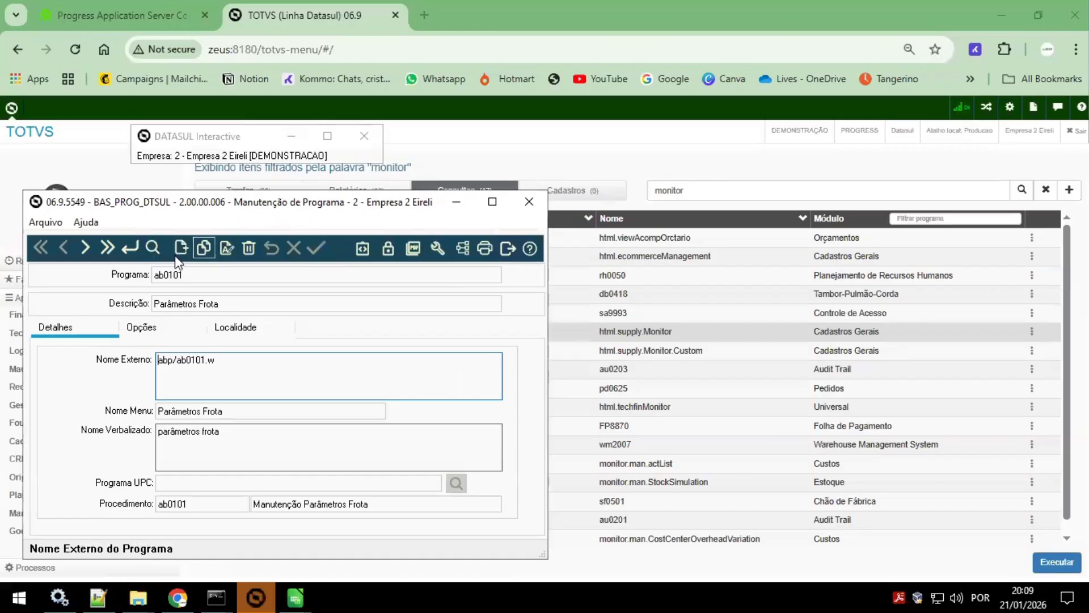
Step: Go directly to the record of program html.supply.monitor in the program maintenance
left_click(132, 240)
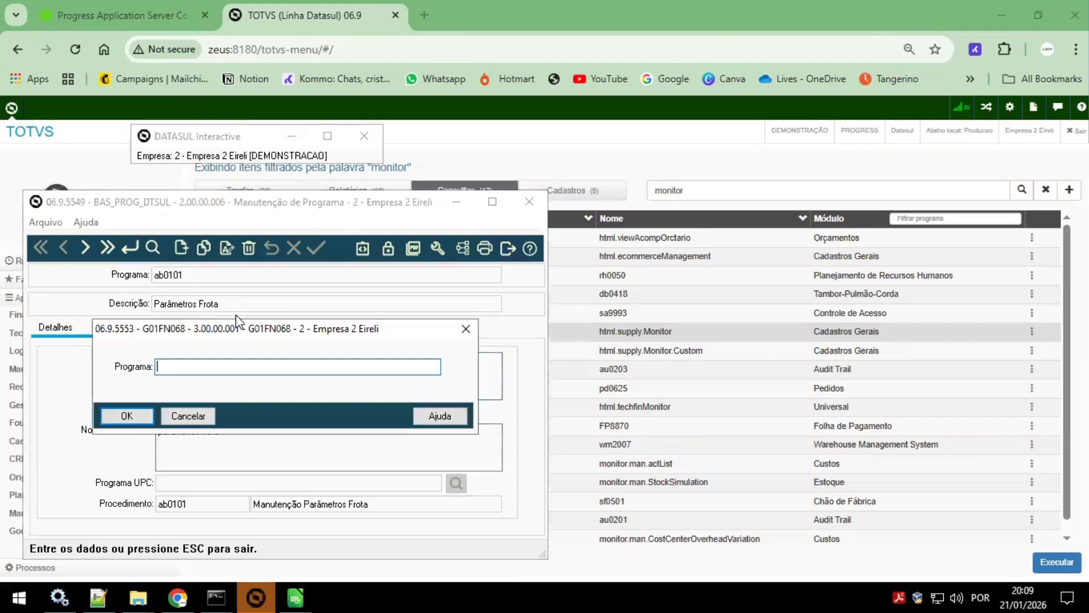
type("html.suply.mo")
key("BackSpace")
type("onio")
key("BackSpace")
type("tor")
left_click(130, 417)
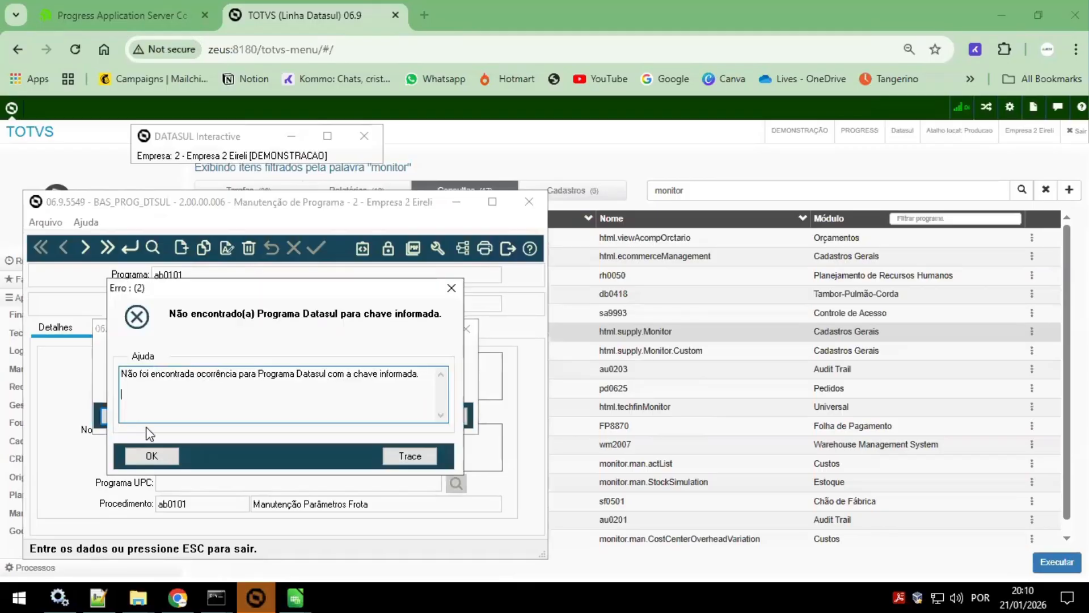
left_click(170, 458)
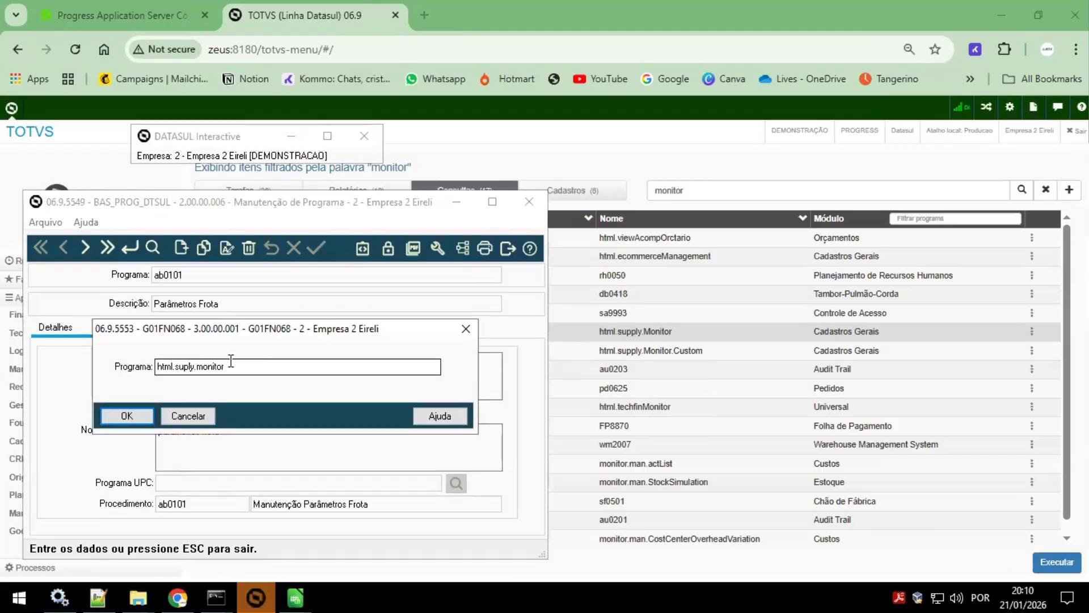
left_click(186, 370)
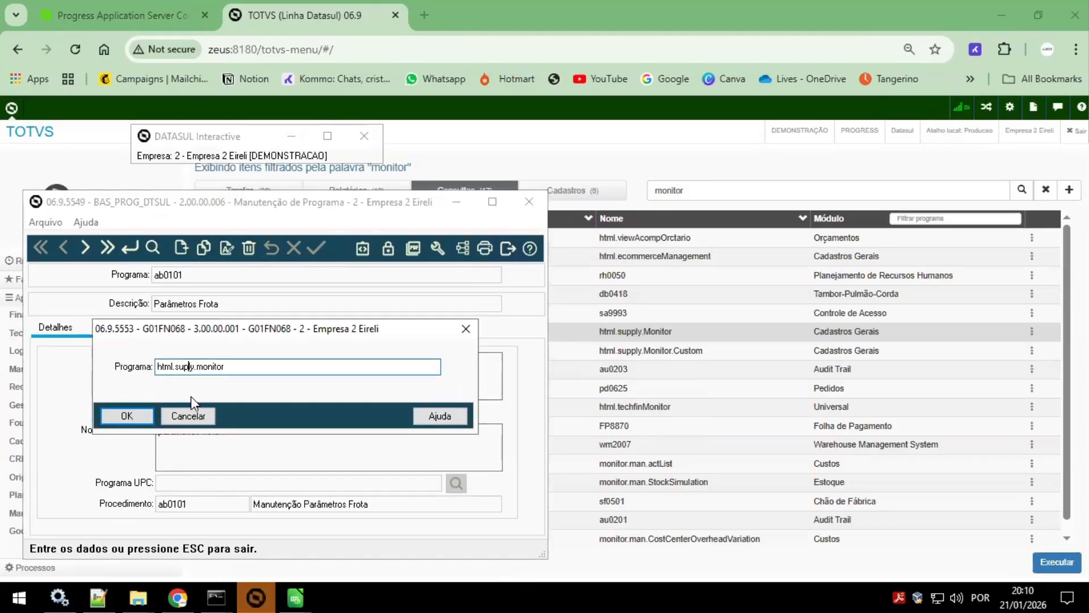
type("p")
left_click(125, 418)
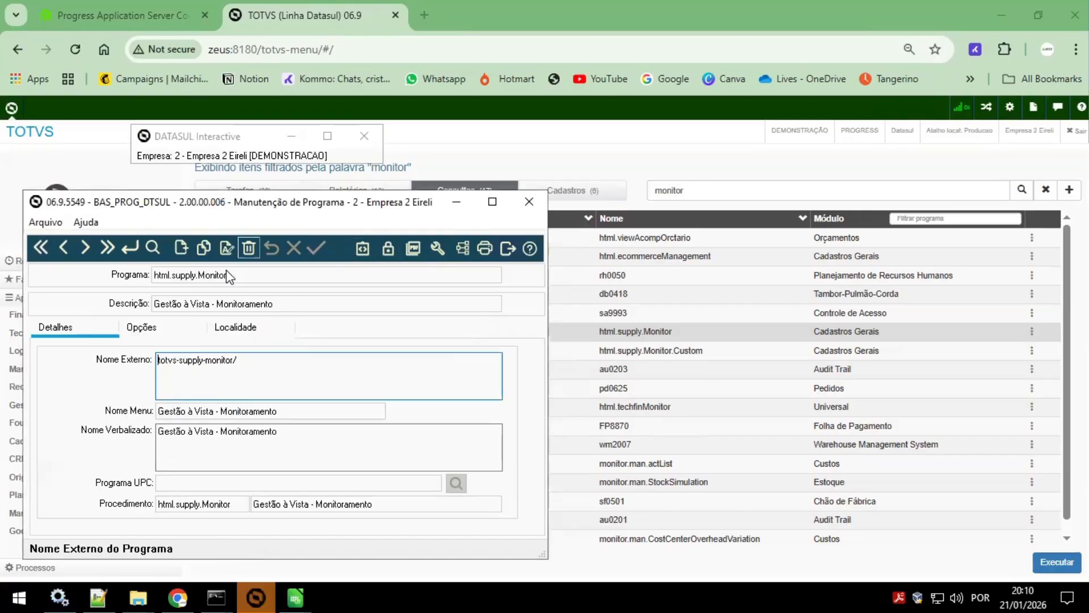
Step: Review the options of the html.supply.Monitor program and the security groups assigned to it
left_click(167, 328)
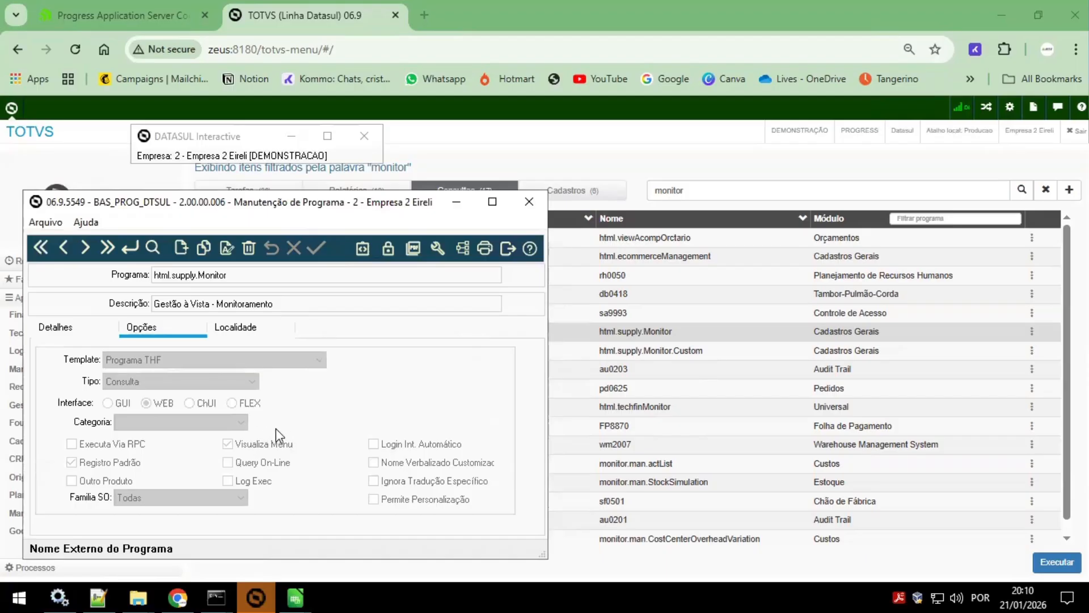
left_click(76, 324)
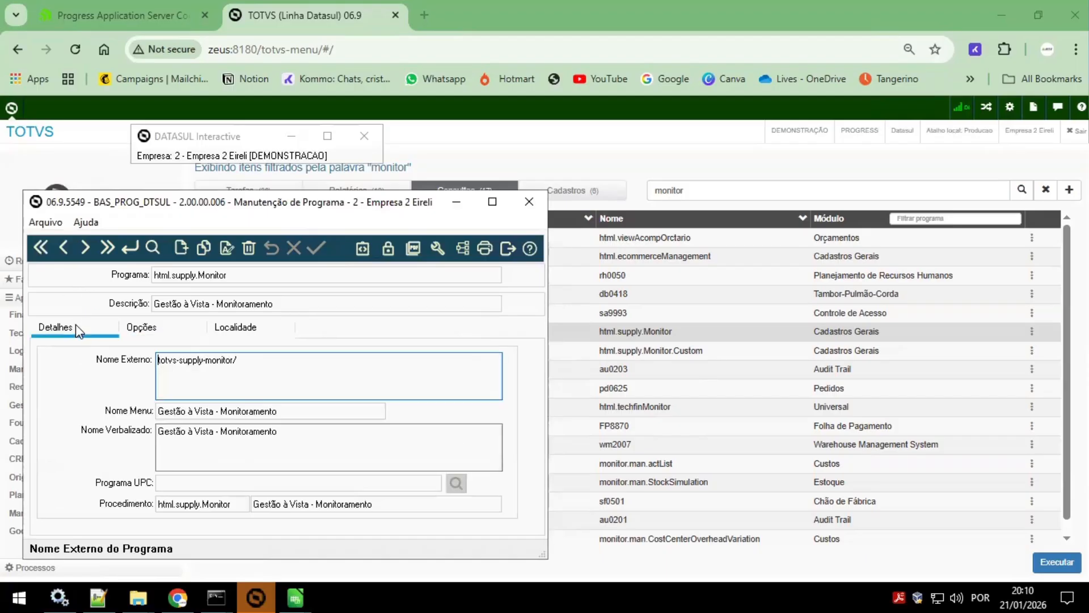
left_click(387, 248)
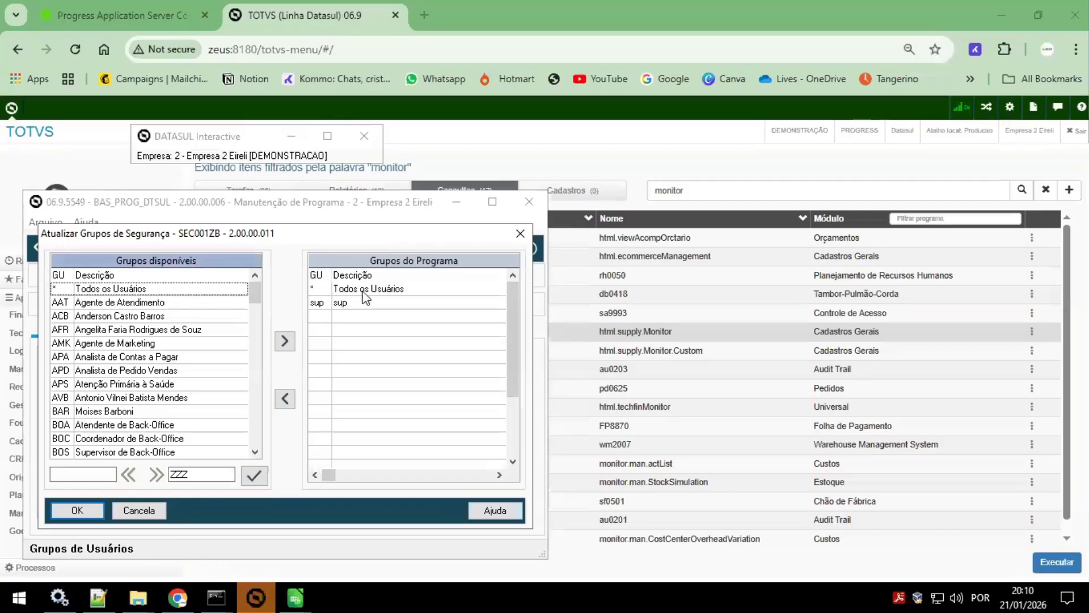
left_click(372, 290)
left_click(358, 301)
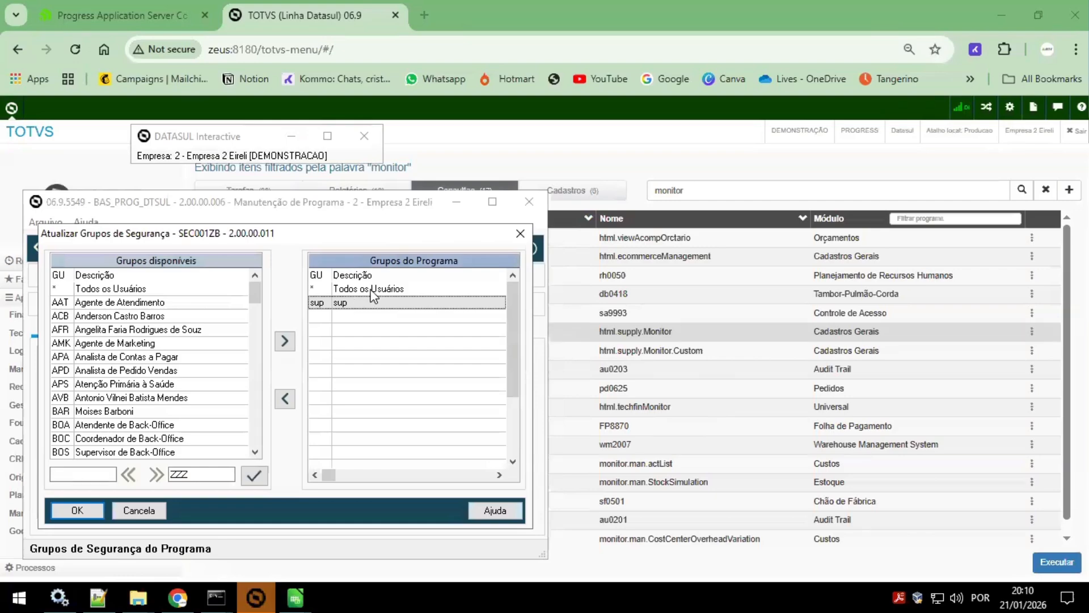
left_click(85, 513)
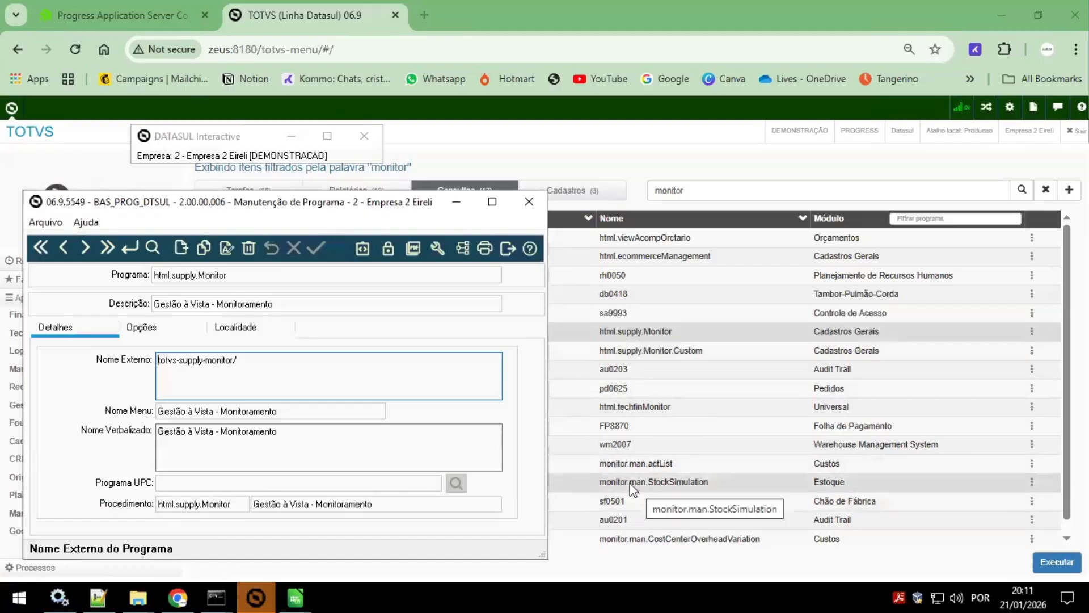
Step: Search the program records for the range from "monitor." to "monitor.zzzzzzz"
left_click_drag(253, 203, 356, 178)
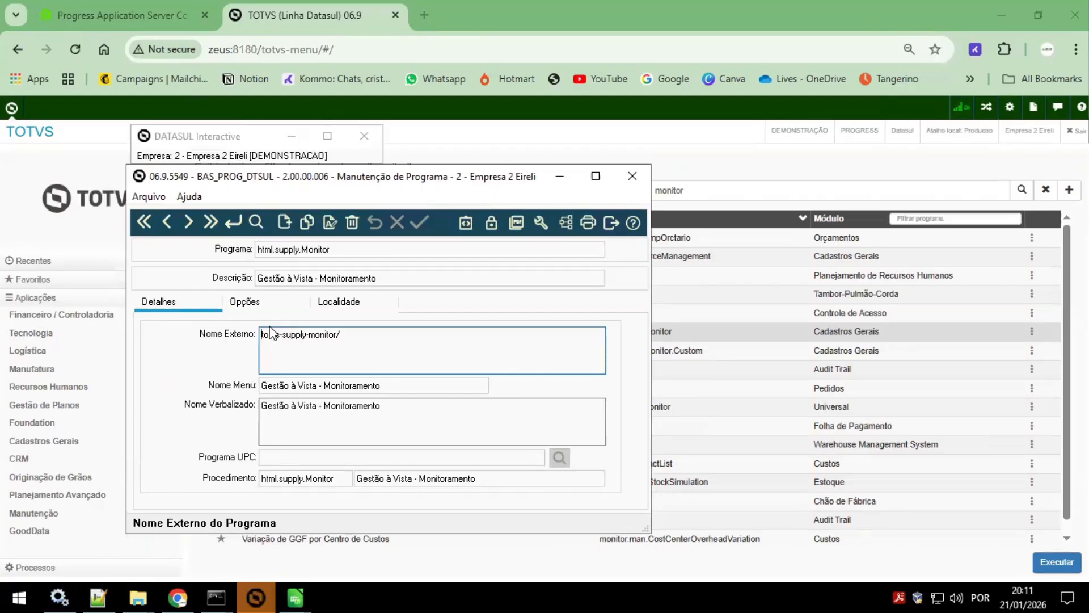
left_click(254, 222)
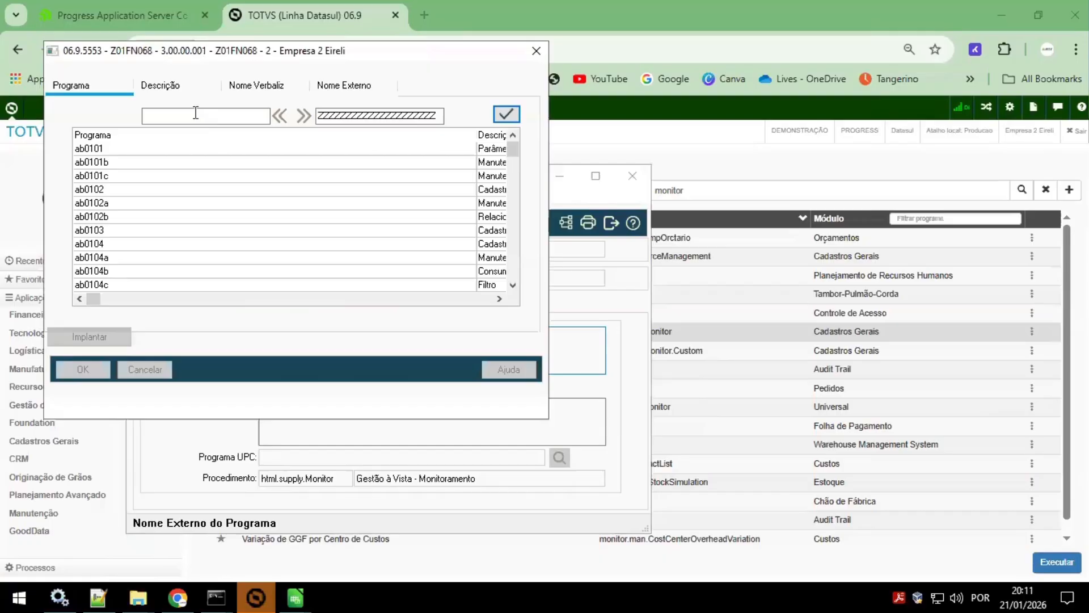
type("monio")
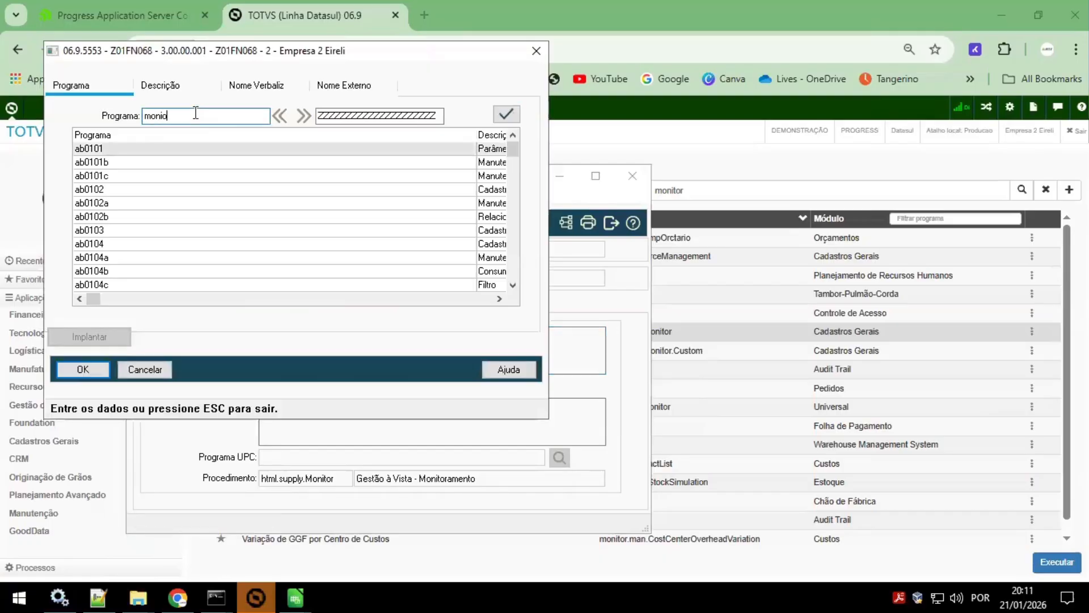
key("BackSpace")
type("tor.")
left_click_drag(196, 113, 8, 118)
key("ctrl+c")
key("Tab")
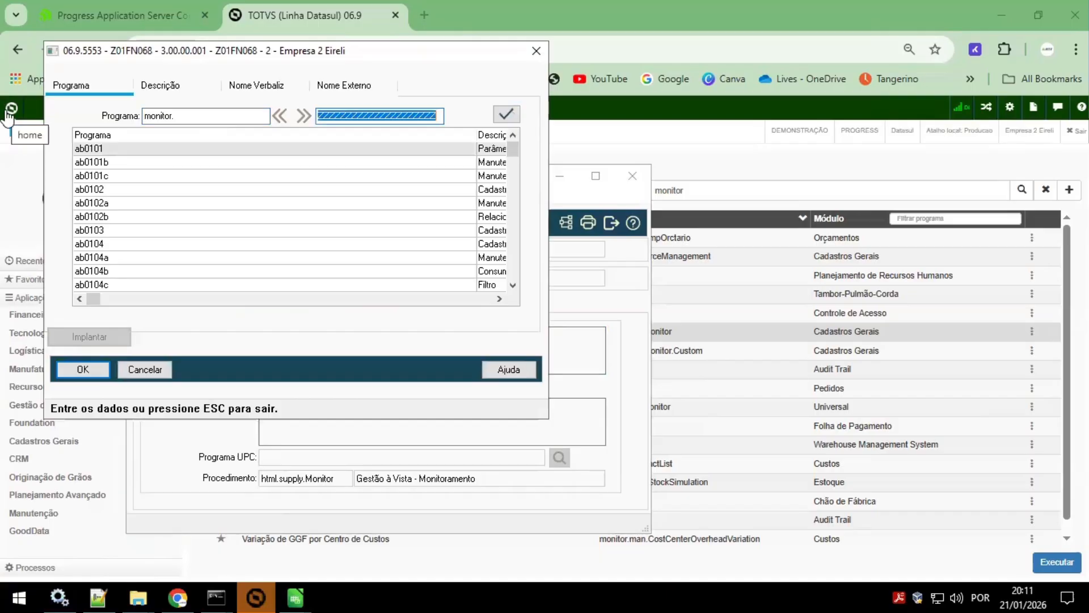
key("ctrl+v")
type("zzzzzzz")
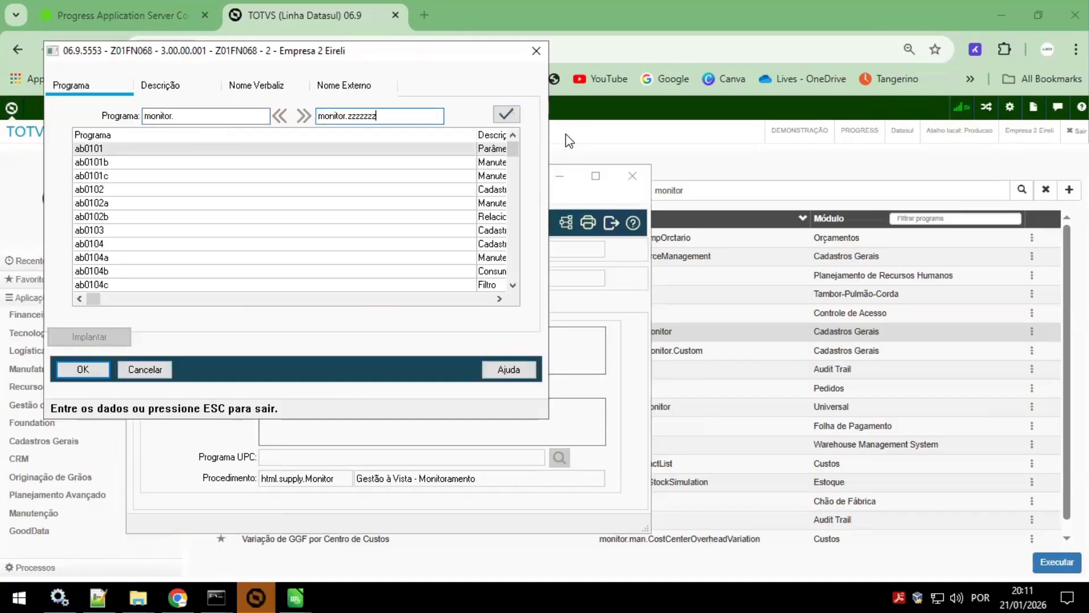
left_click(506, 115)
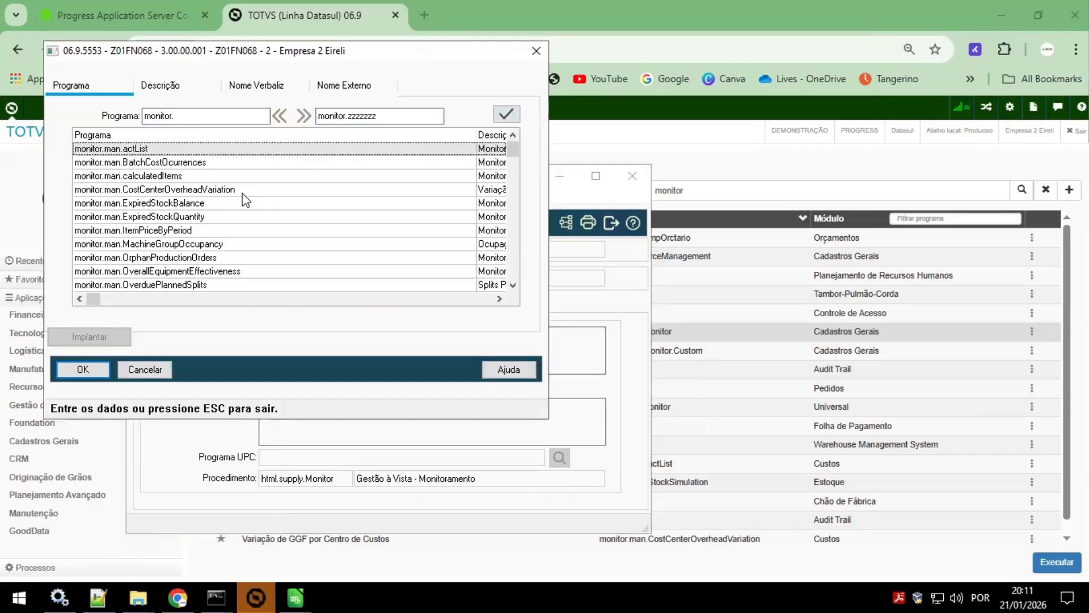
Step: Look through the filtered monitor programs and open the record of monitor.man.ExpiredStockQuantity
scroll(245, 200, "down", 10)
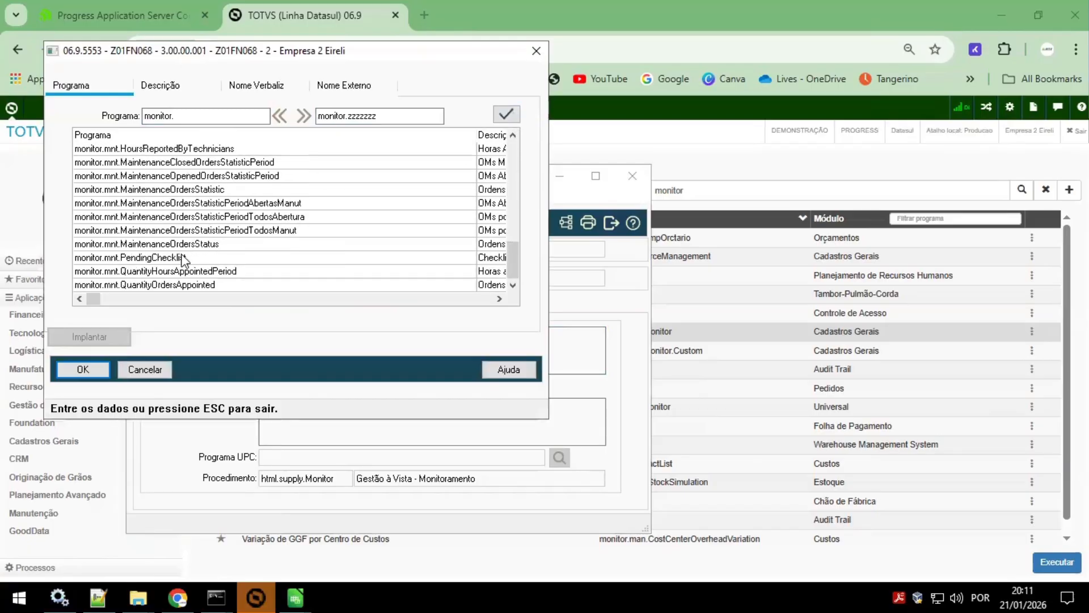
scroll(212, 272, "up", 10)
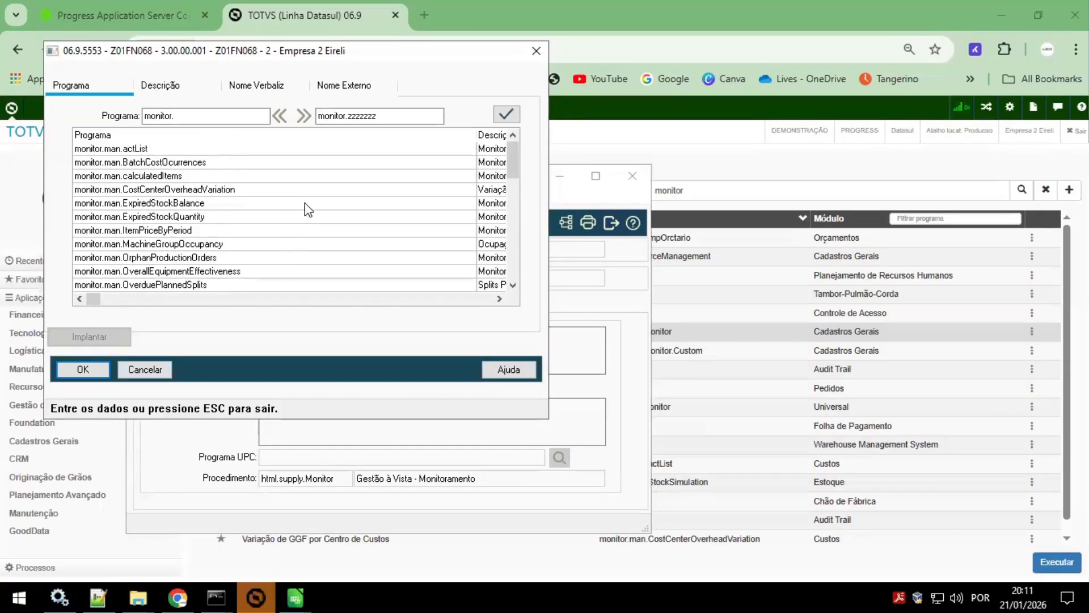
scroll(322, 243, "down", 4)
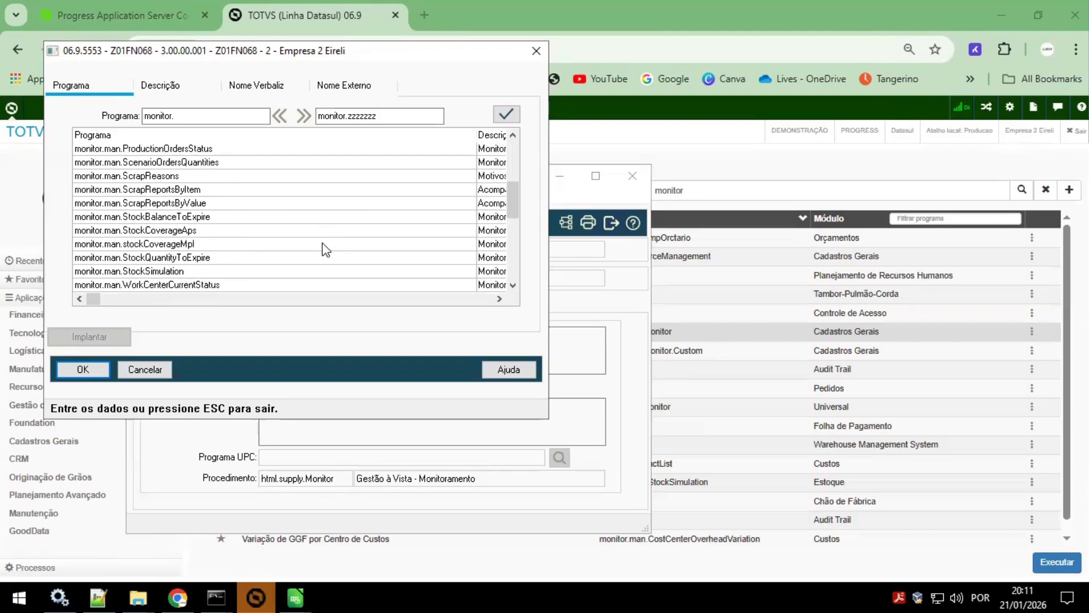
scroll(322, 243, "up", 3)
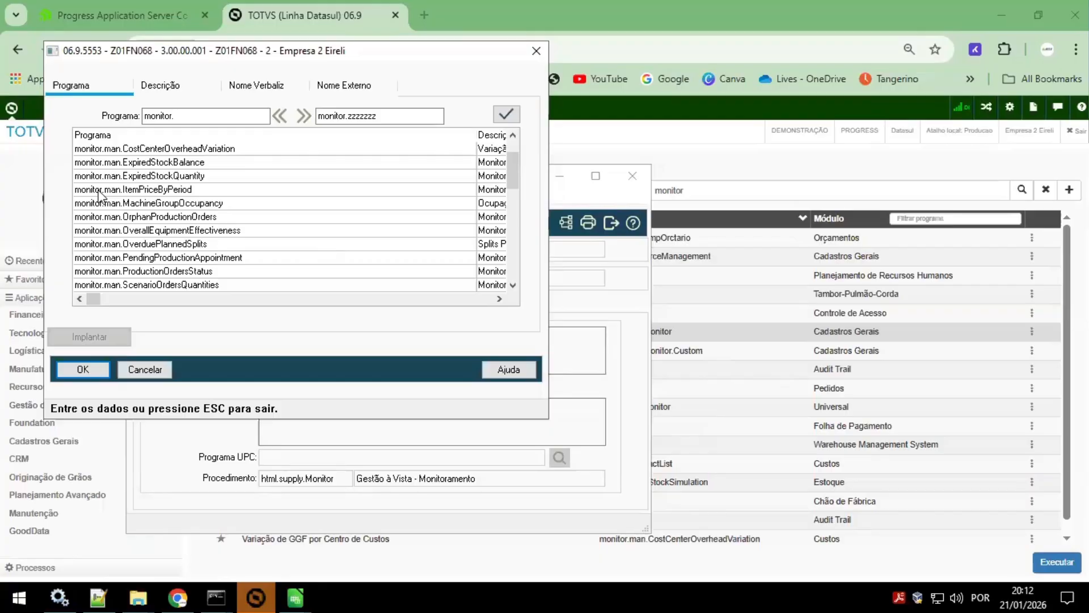
left_click(190, 177)
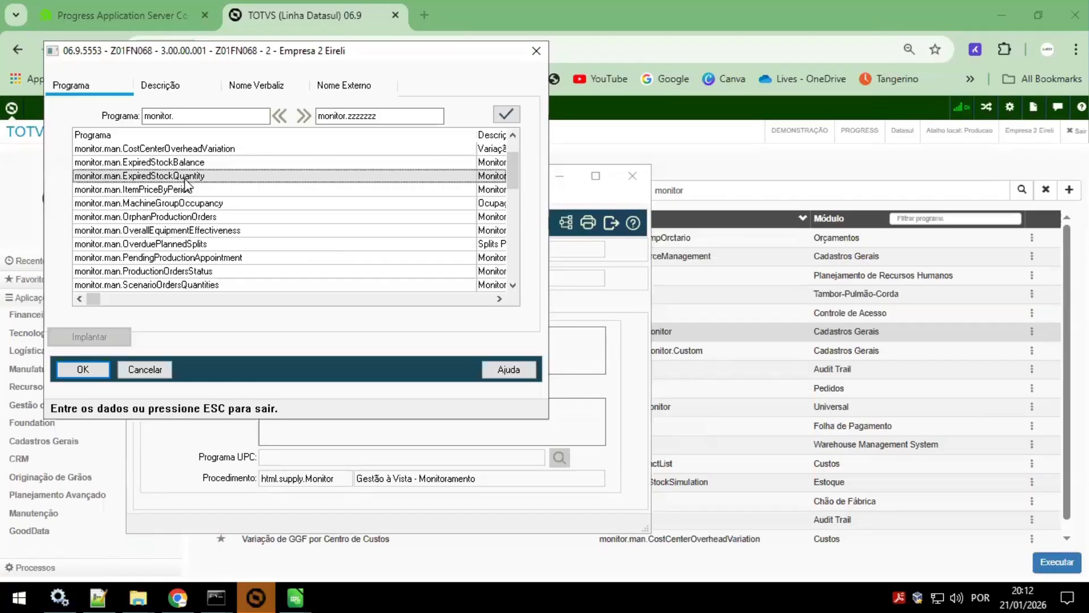
double_click(187, 176)
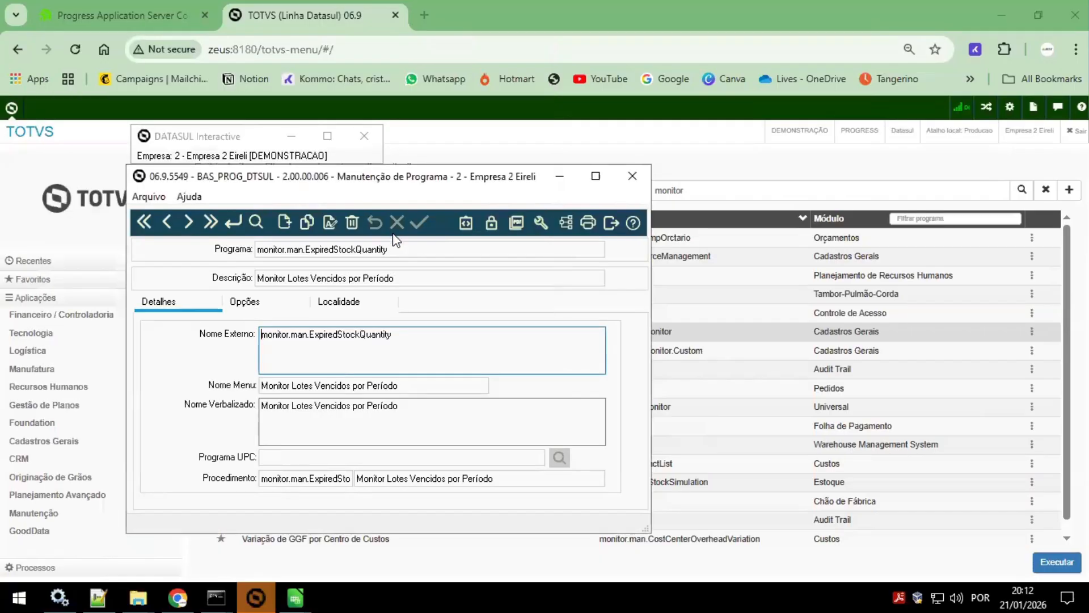
Step: Review the security groups assigned to the monitor.man.ExpiredStockQuantity program and leave them without saving
left_click(490, 223)
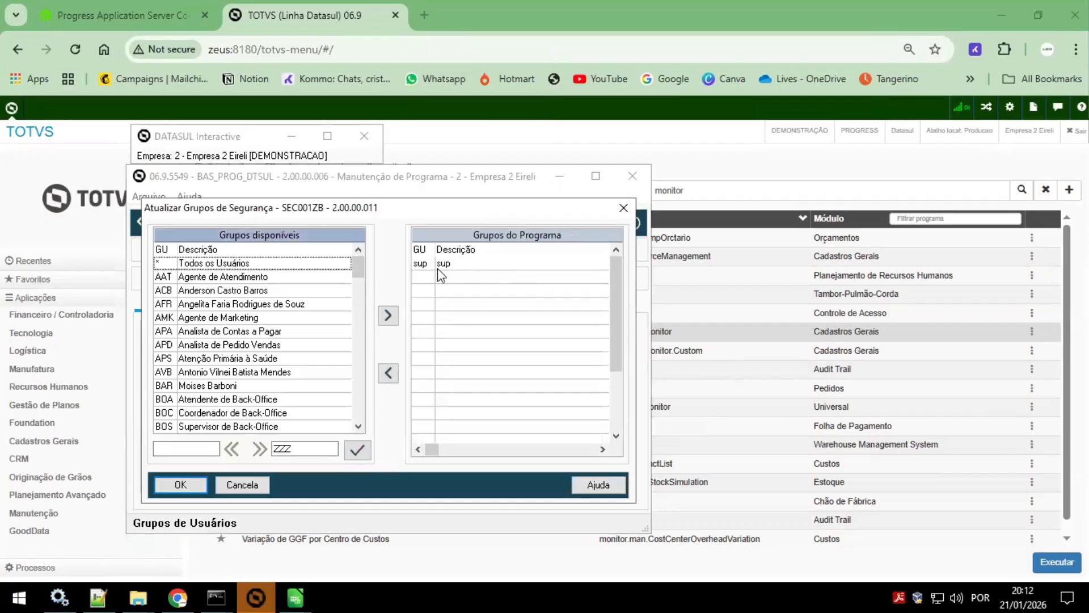
left_click(463, 265)
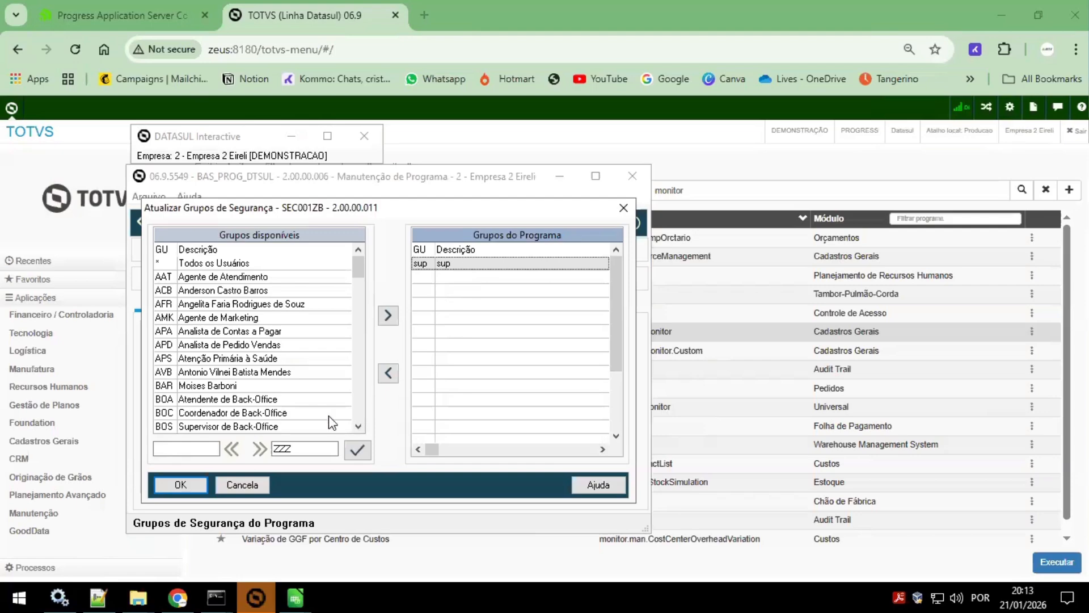
left_click(250, 485)
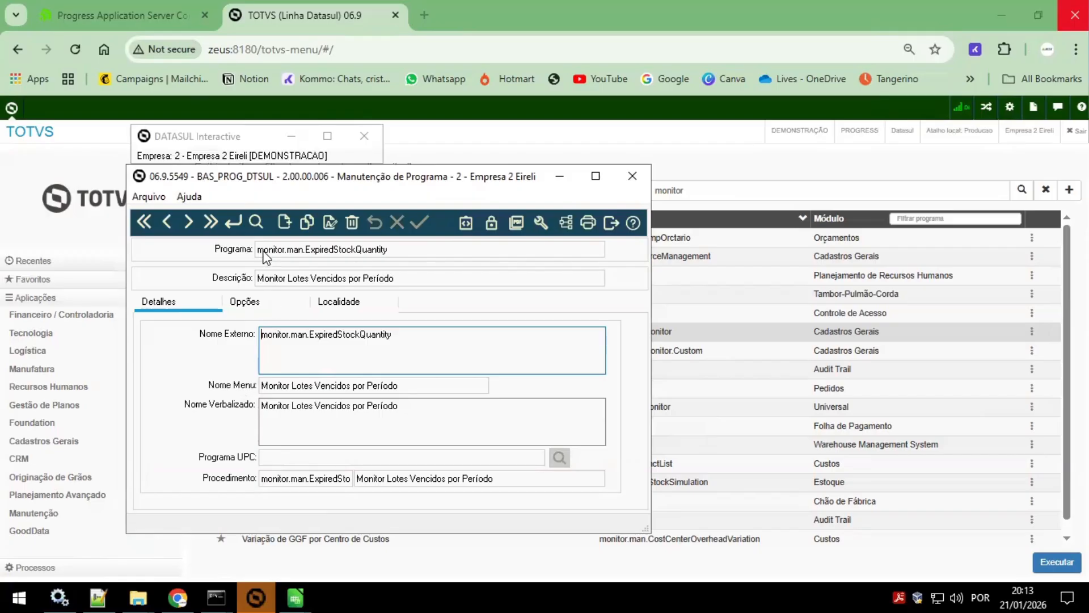
Step: Copy the prefix "monitor." from the external name of the monitor.man.ExpiredStockQuantity program
left_click(238, 224)
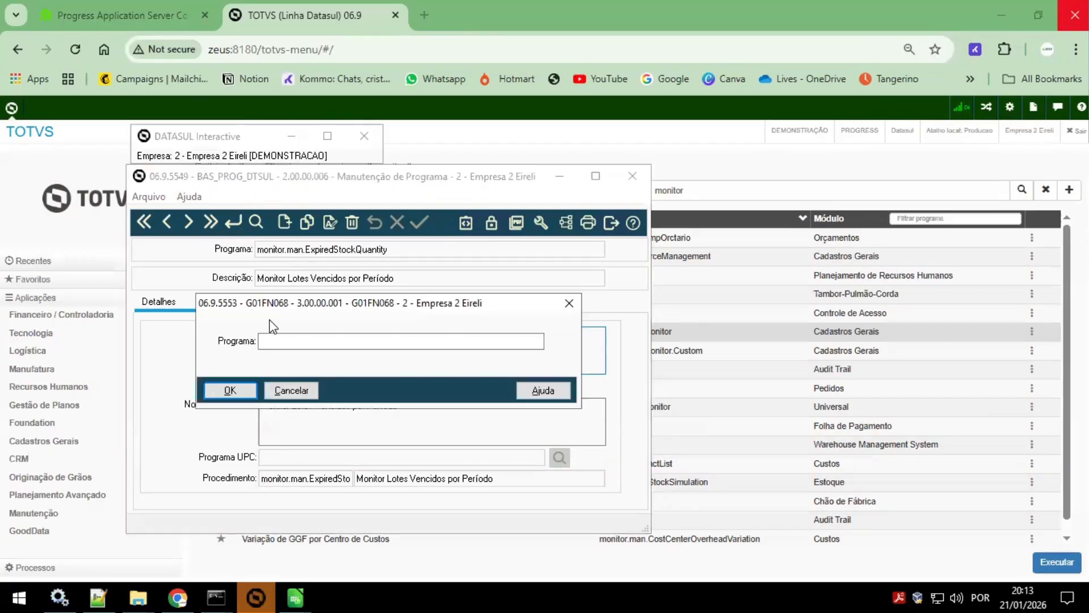
left_click(291, 390)
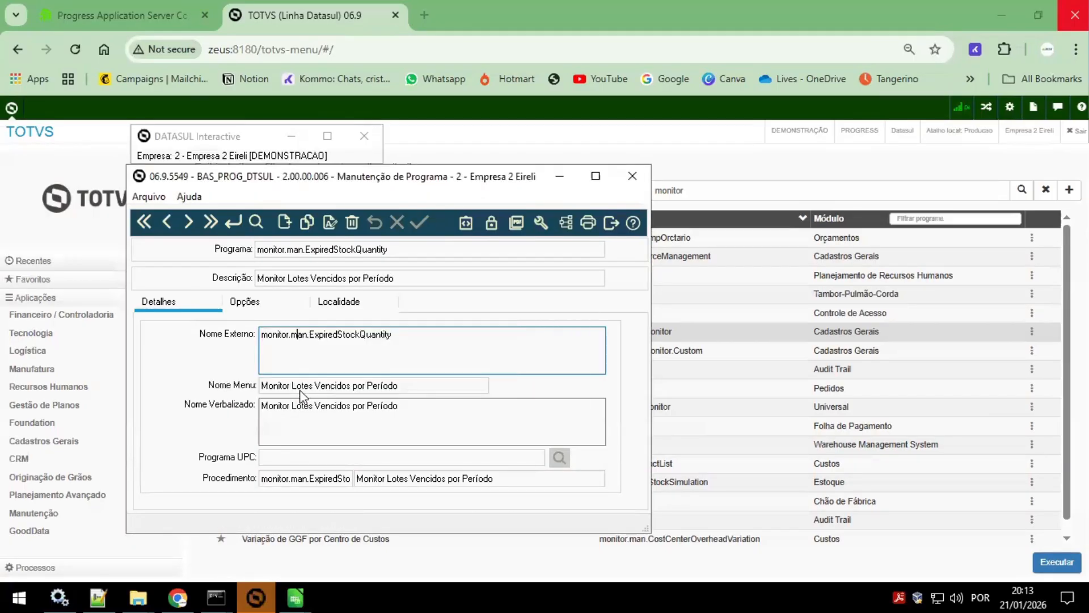
double_click(289, 336)
left_click_drag(288, 336, 260, 334)
left_click(290, 335)
right_click(284, 338)
left_click(331, 389)
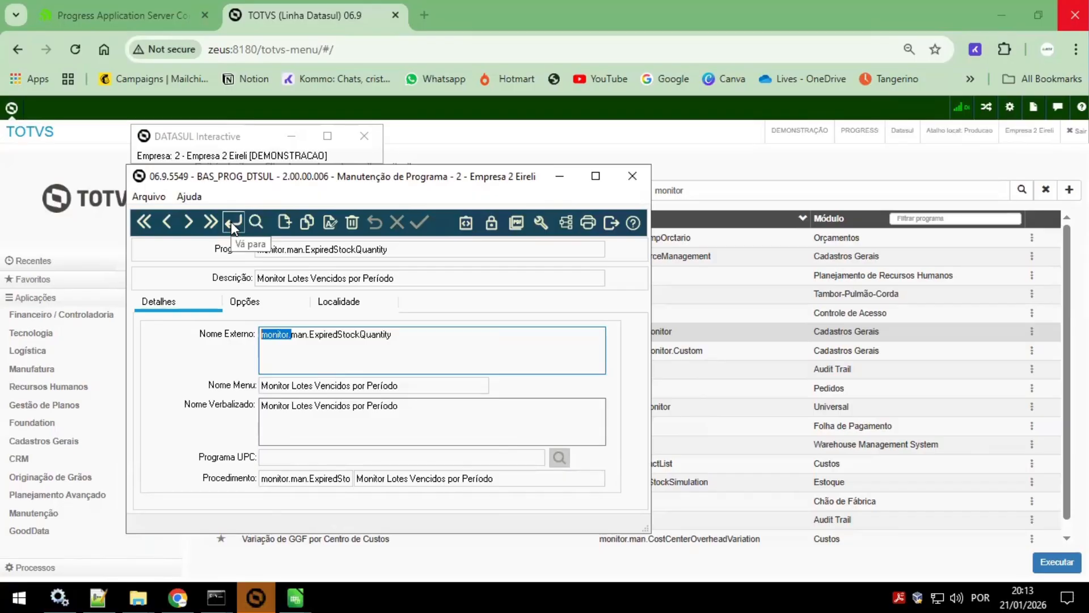
Step: Filter the program search to the range from "monitor." to "monitor.zzzzzzzzzzzz"
left_click(256, 221)
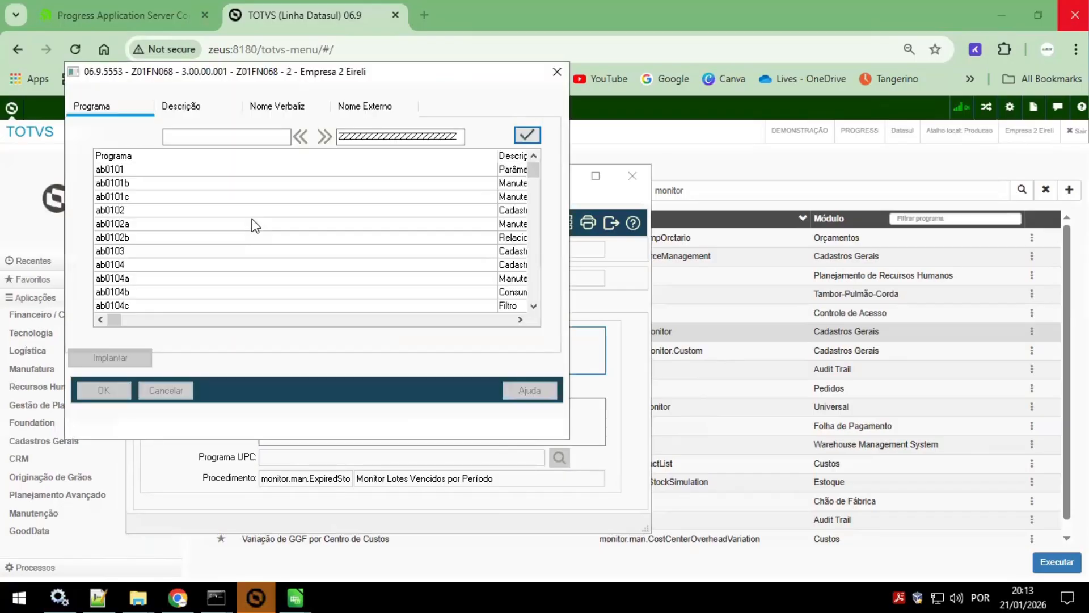
left_click(209, 138)
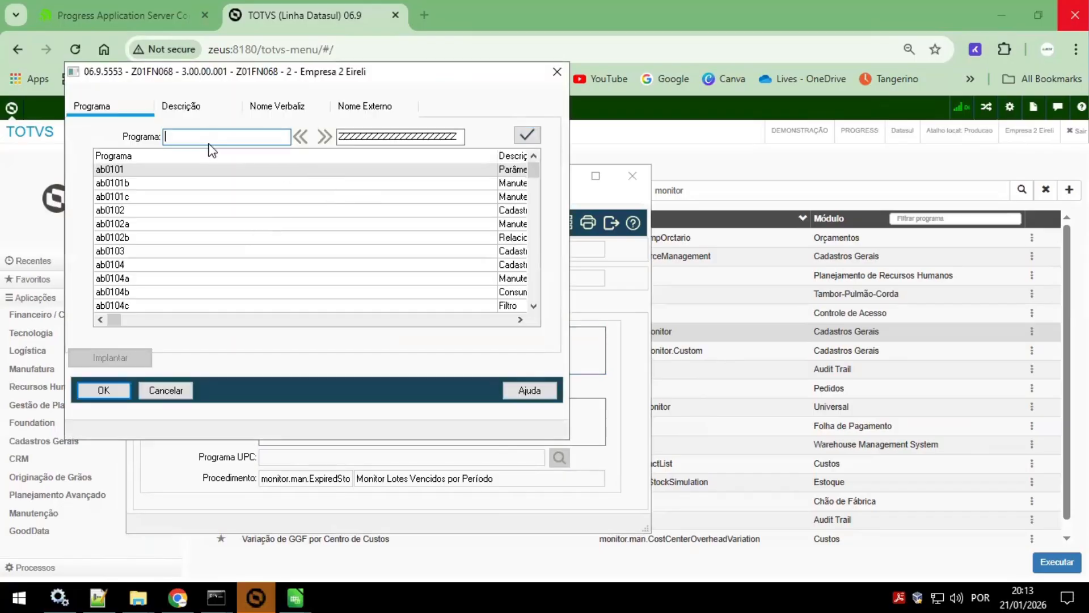
type("monitor.")
key("Tab")
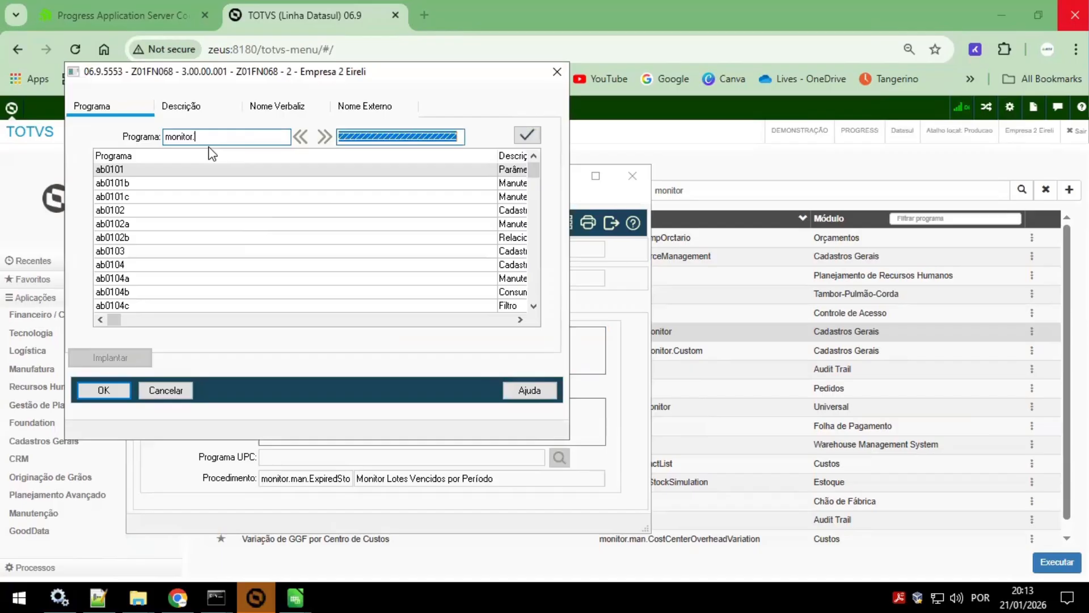
type("mo")
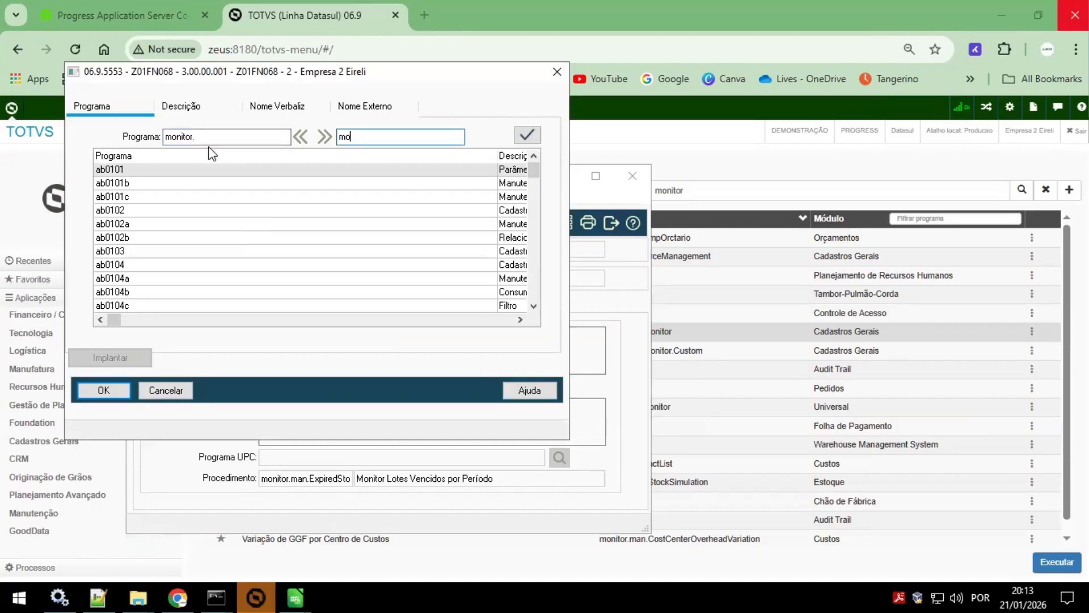
type("nitor.zzzzzzzzzzzz")
left_click(527, 135)
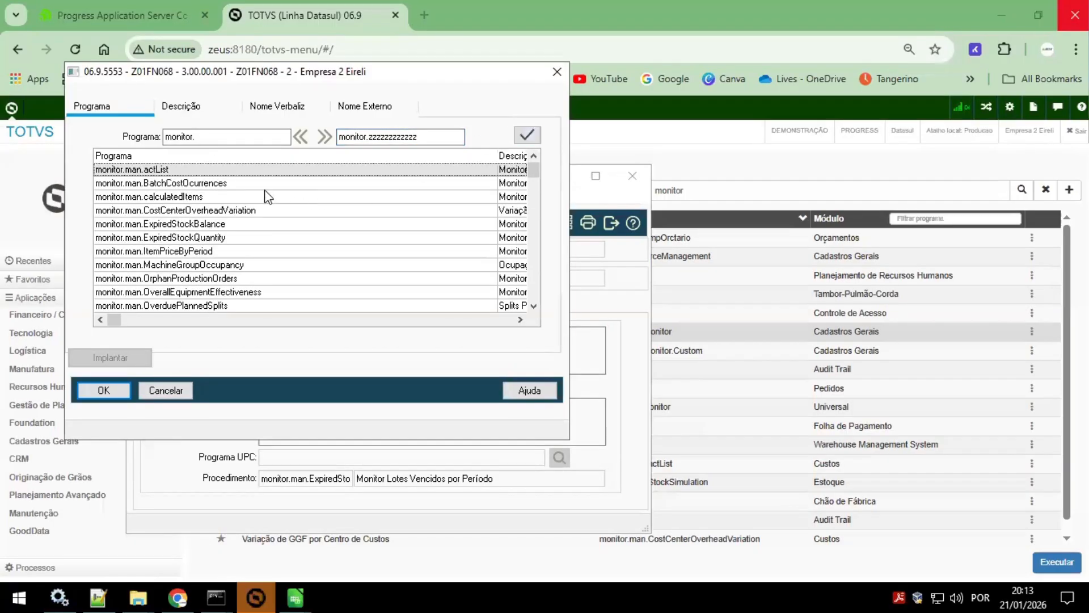
Step: Export the filtered list of monitor programs to a spreadsheet
left_click(250, 196)
key("alt")
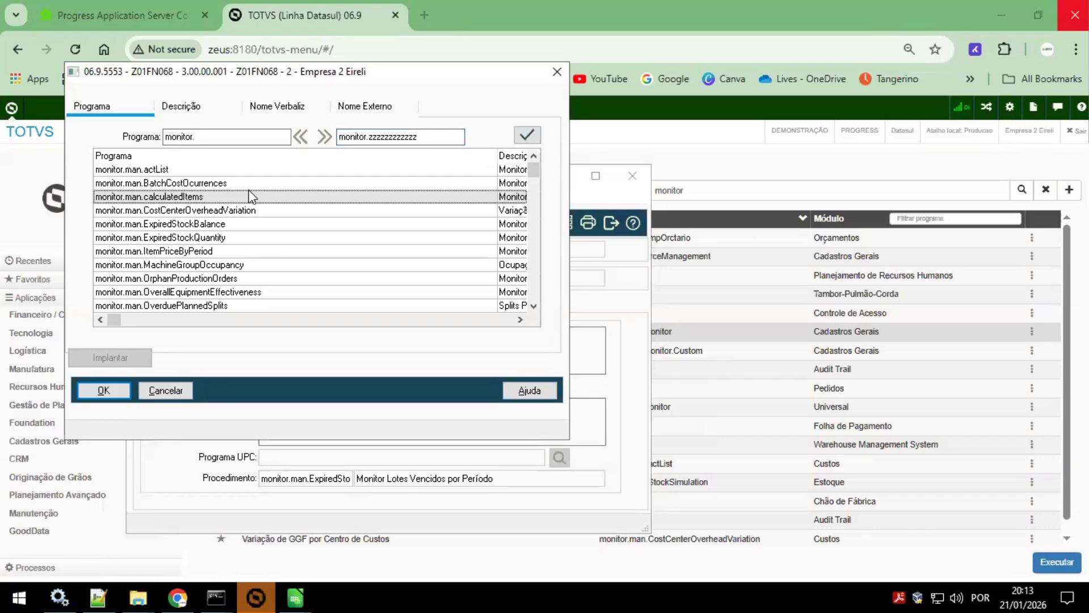
key("alt+x")
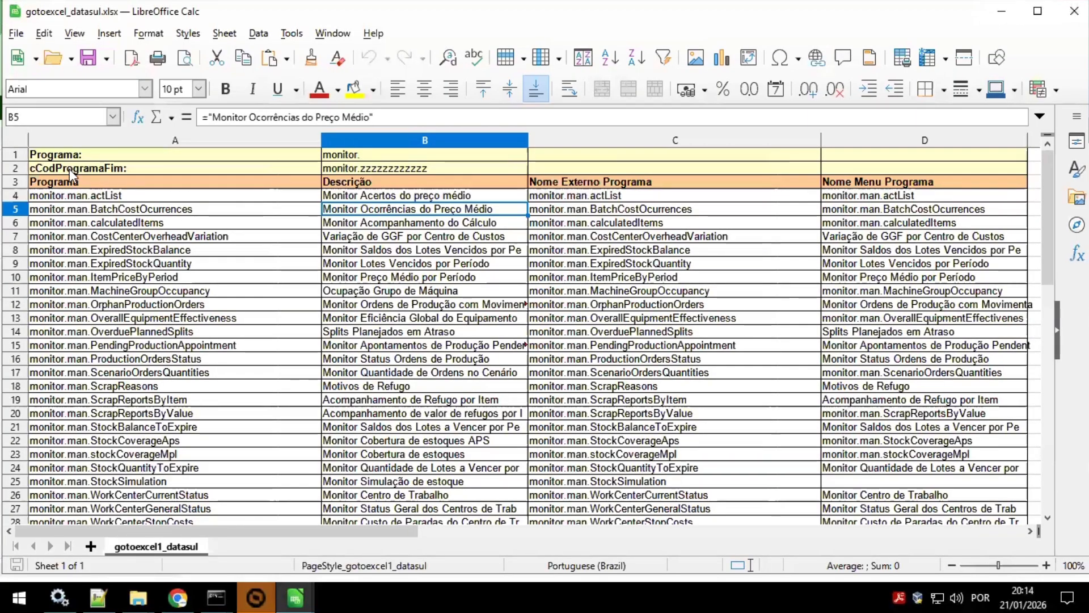
Step: Copy the Programa and Descrição columns of the exported list, range A3:B44
left_click(70, 169)
left_click_drag(70, 183, 448, 348)
right_click(447, 348)
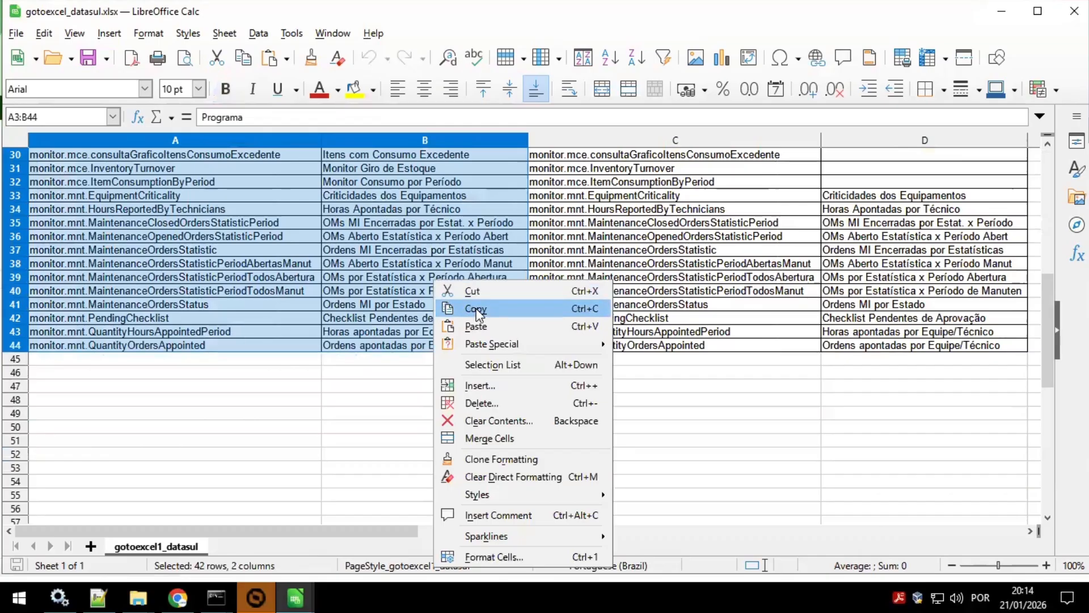
left_click(475, 309)
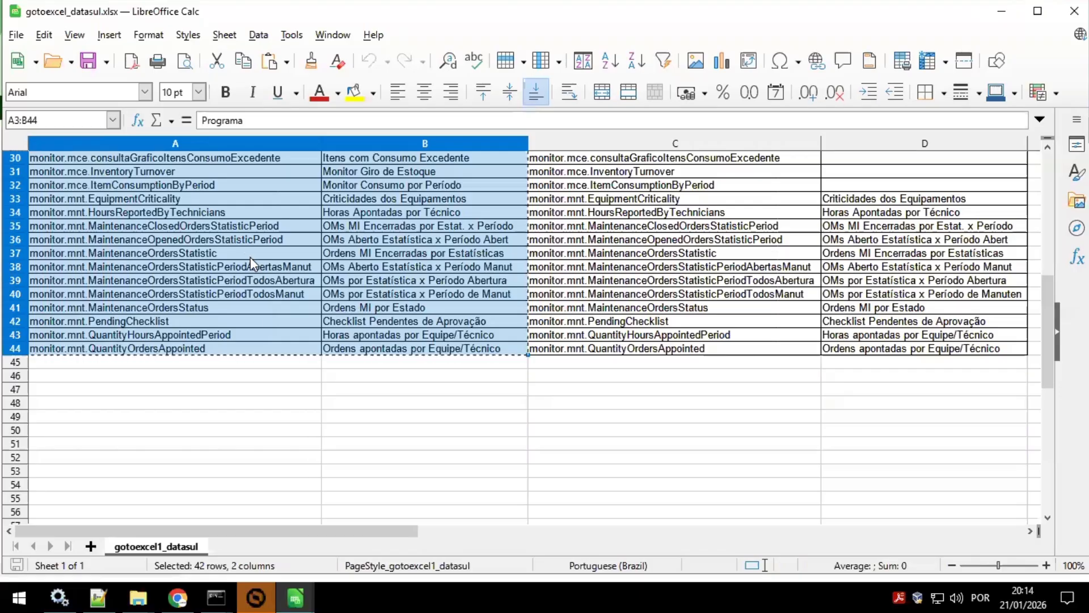
Step: Copy only the monitor program names in cells A4:A44, without the header and descriptions
left_click(421, 227)
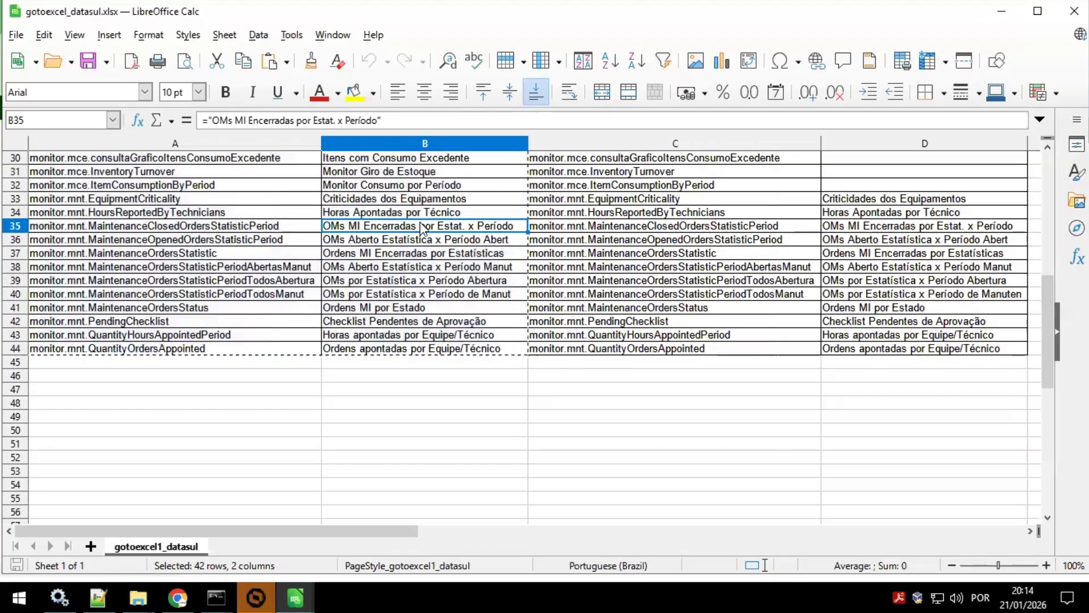
scroll(295, 249, "up", 10)
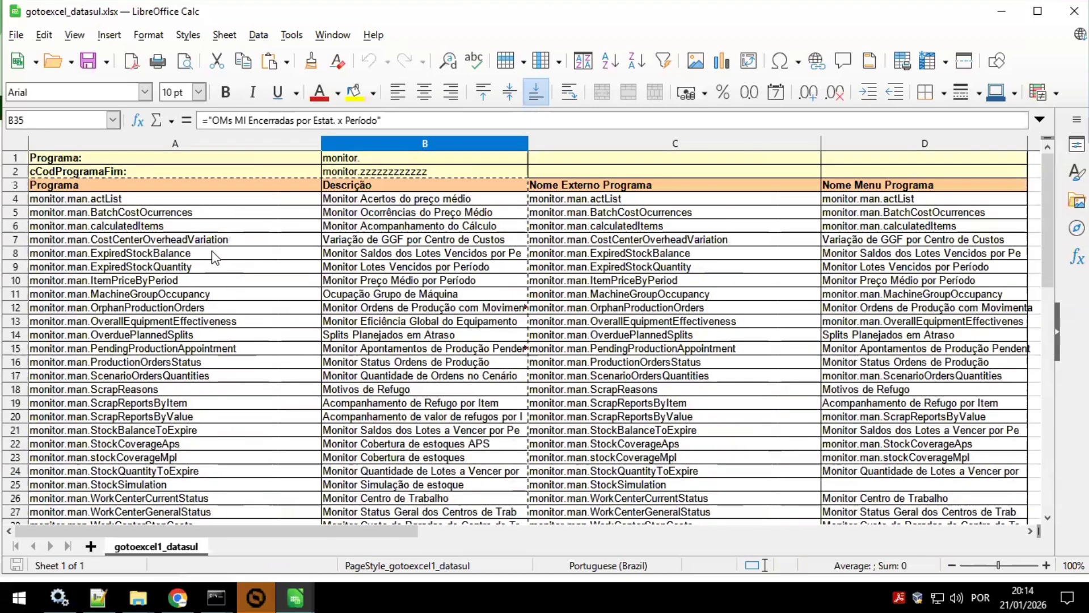
left_click_drag(138, 200, 181, 375)
right_click(172, 297)
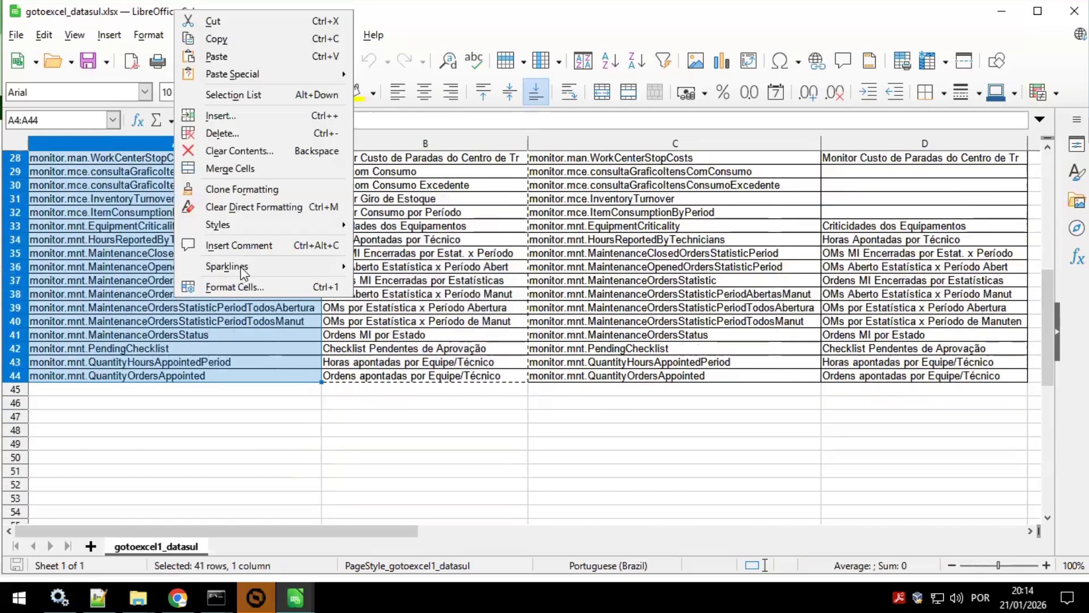
left_click(218, 40)
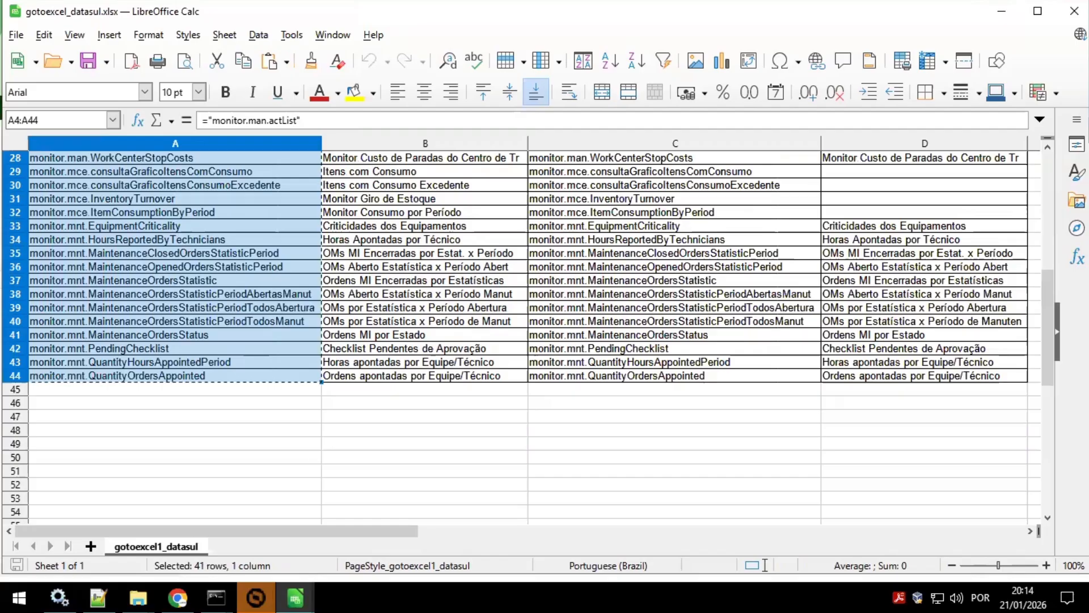
right_click(199, 279)
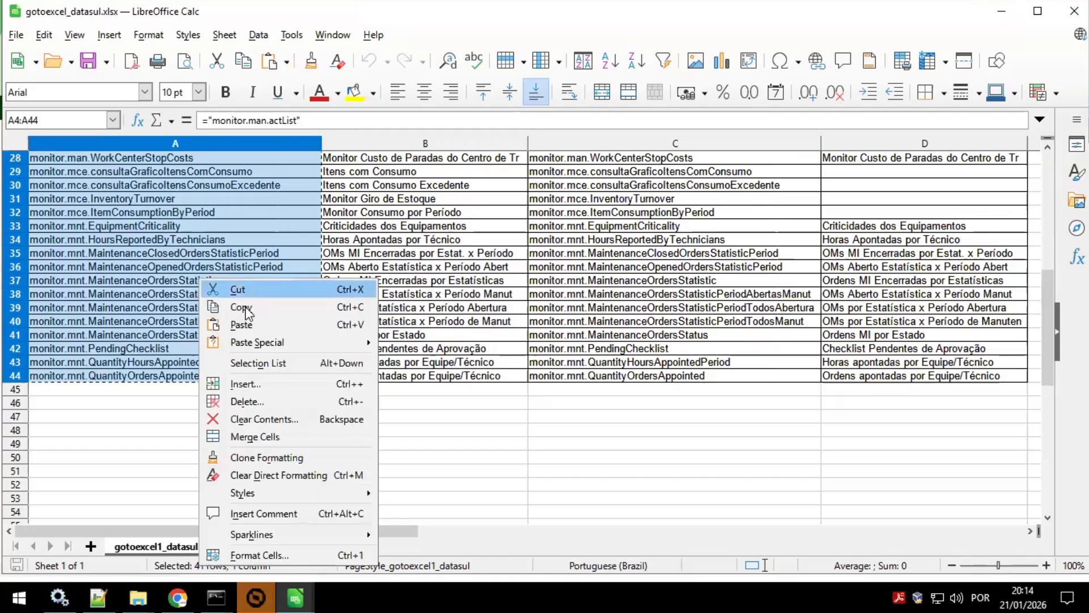
left_click(241, 307)
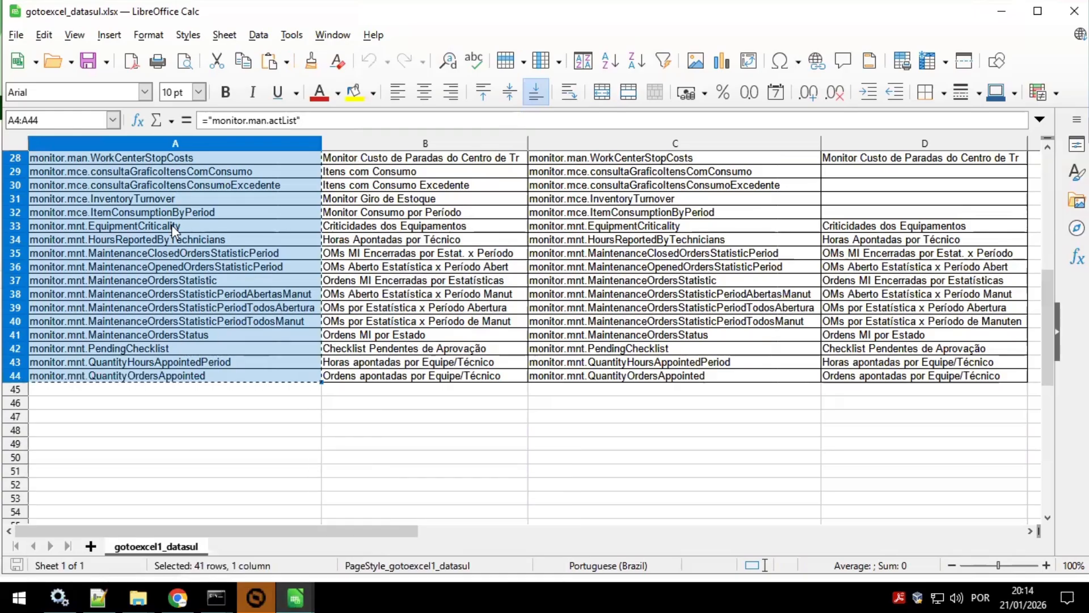
scroll(171, 225, "up", 3)
scroll(171, 224, "up", 1)
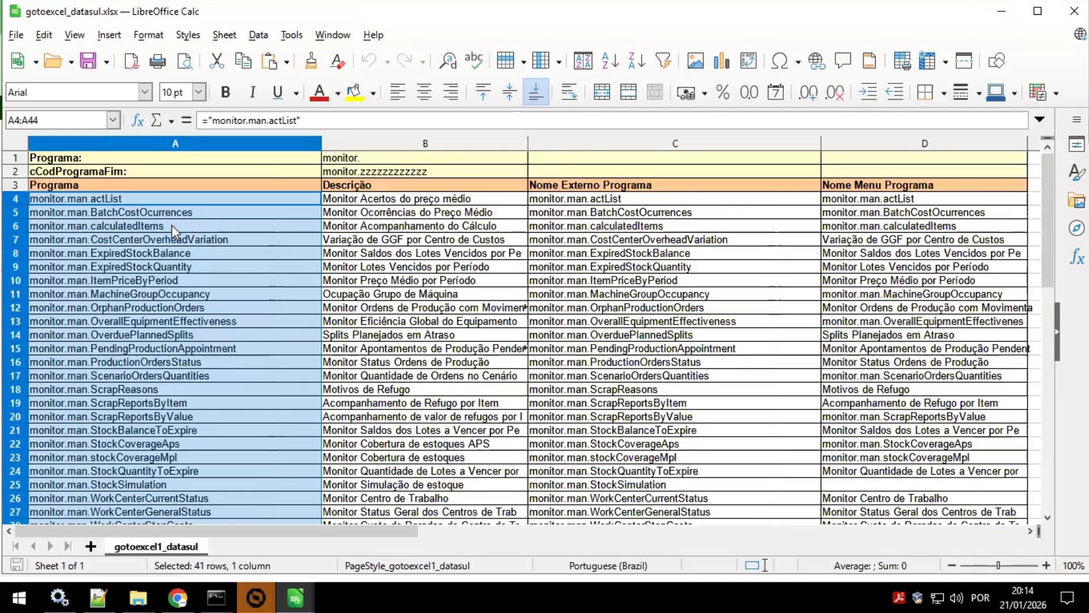
scroll(205, 230, "down", 4)
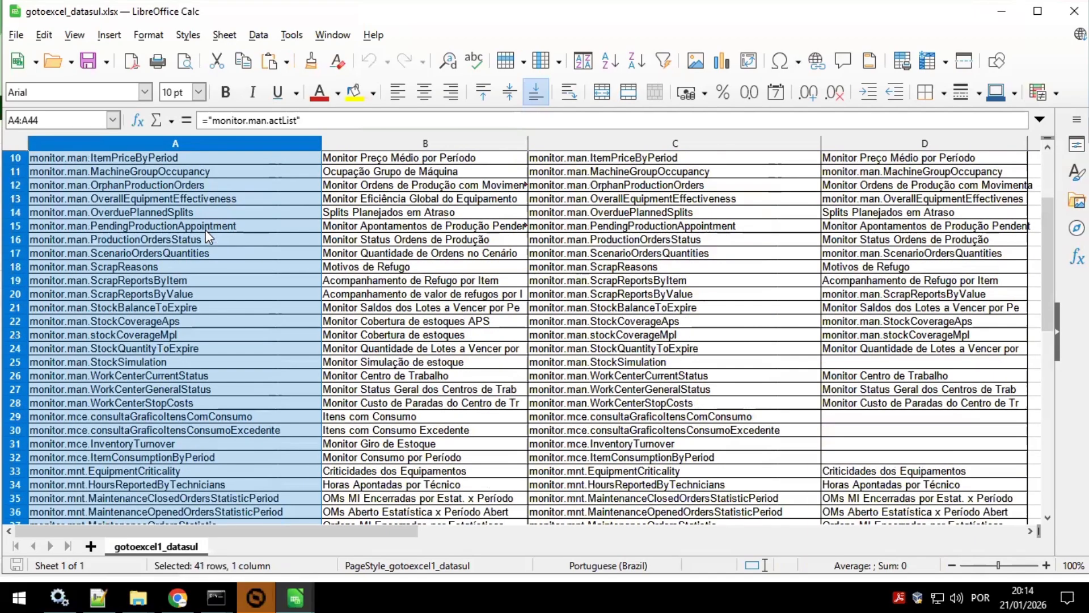
scroll(205, 231, "down", 1)
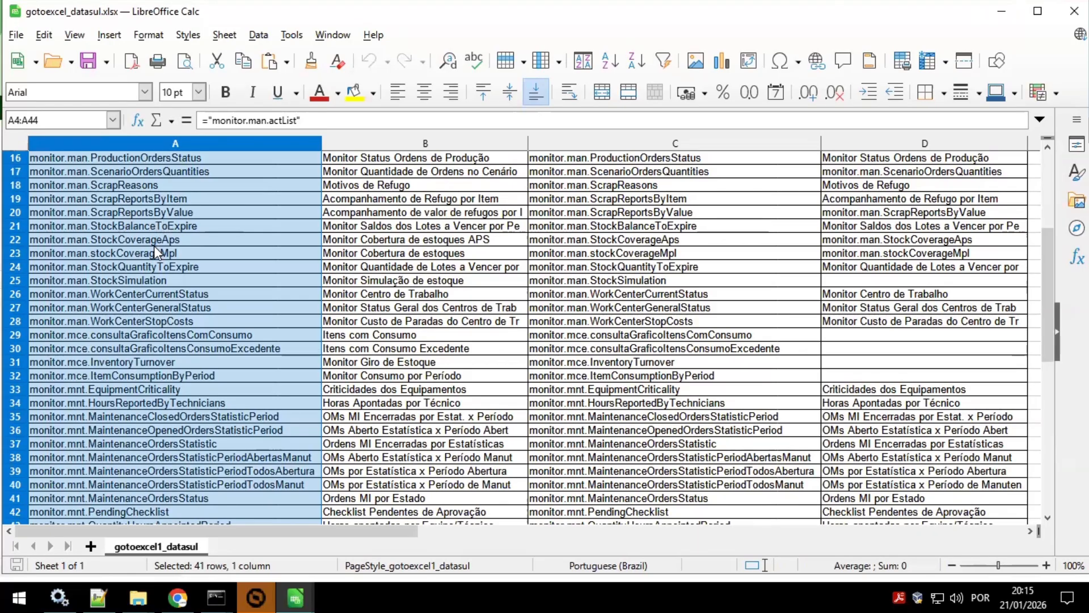
scroll(166, 278, "down", 2)
scroll(168, 278, "up", 6)
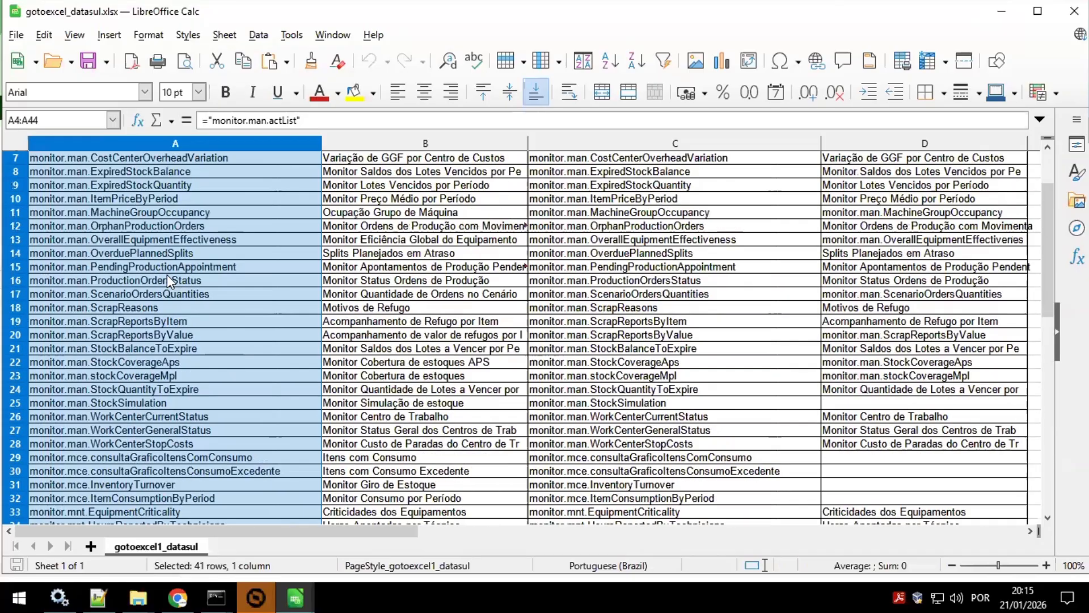
scroll(169, 276, "down", 3)
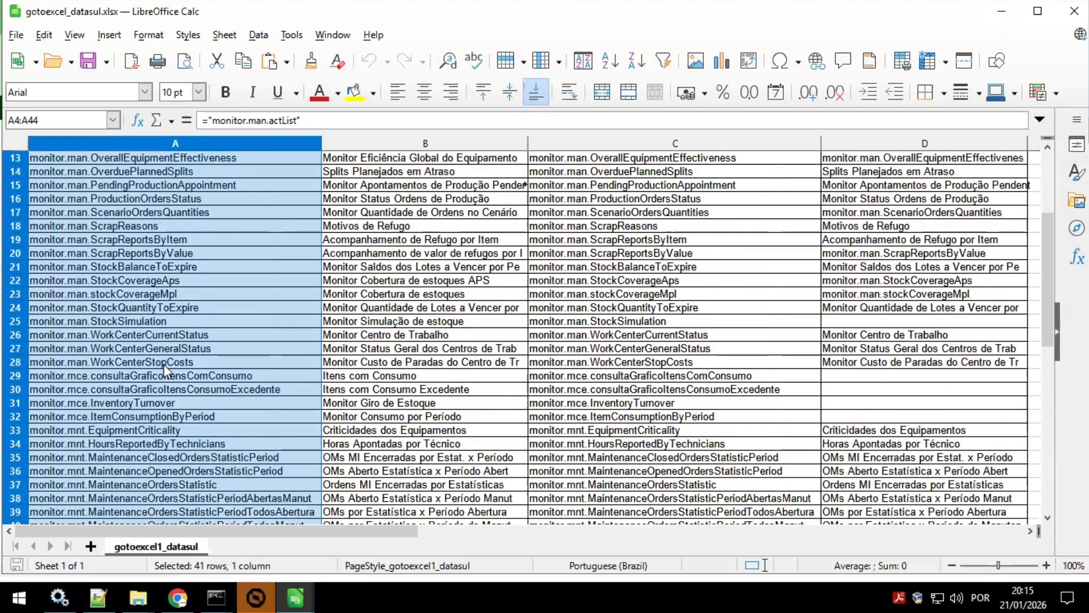
Step: Switch to the Datasul program search, cancel it, and exit the program registration window
mouse_move(256, 597)
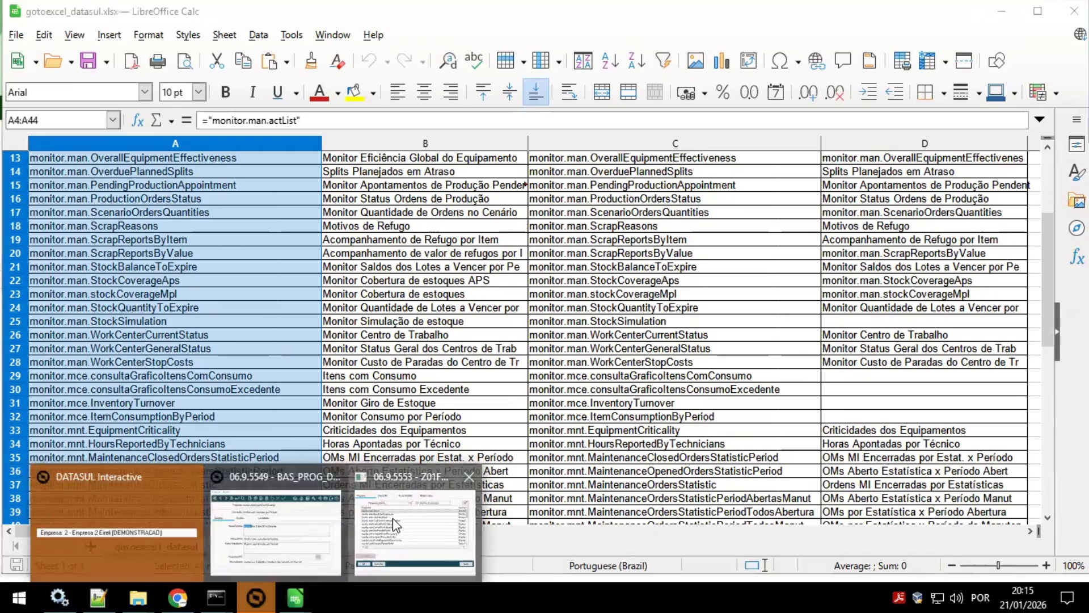
left_click(400, 534)
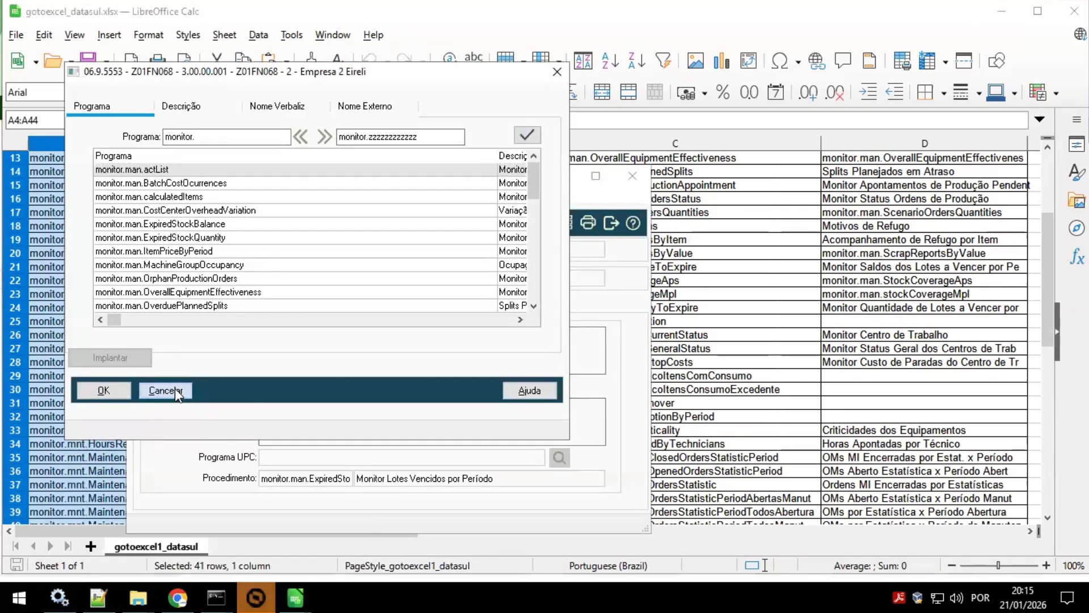
left_click(175, 390)
left_click(614, 223)
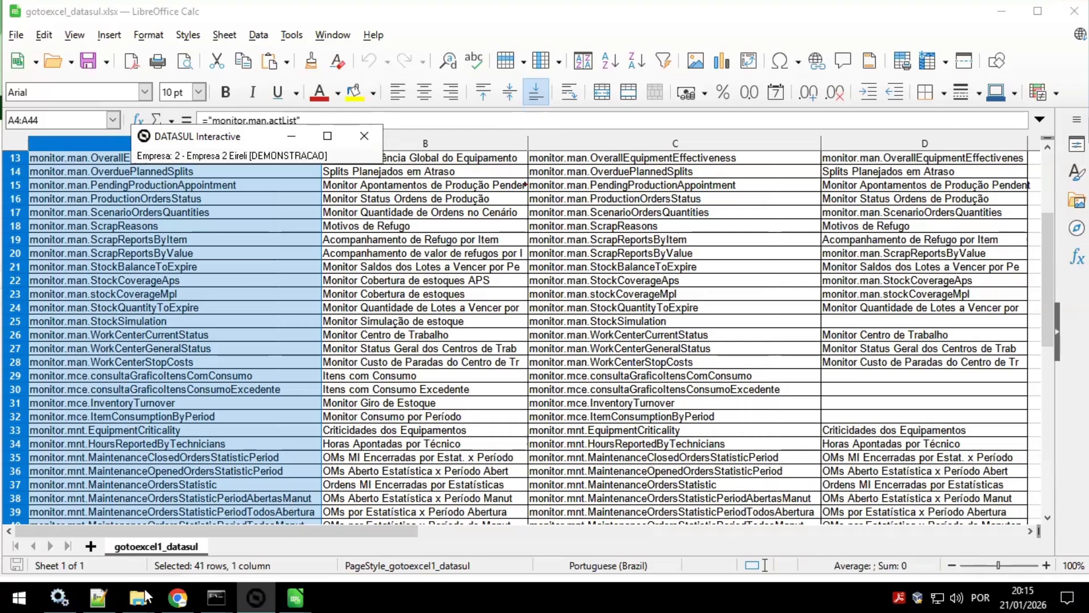
Step: Switch to the browser, open Gestão à Vista - Monitoramento, and display the Filial 1 view of the PCP grouper
mouse_move(178, 595)
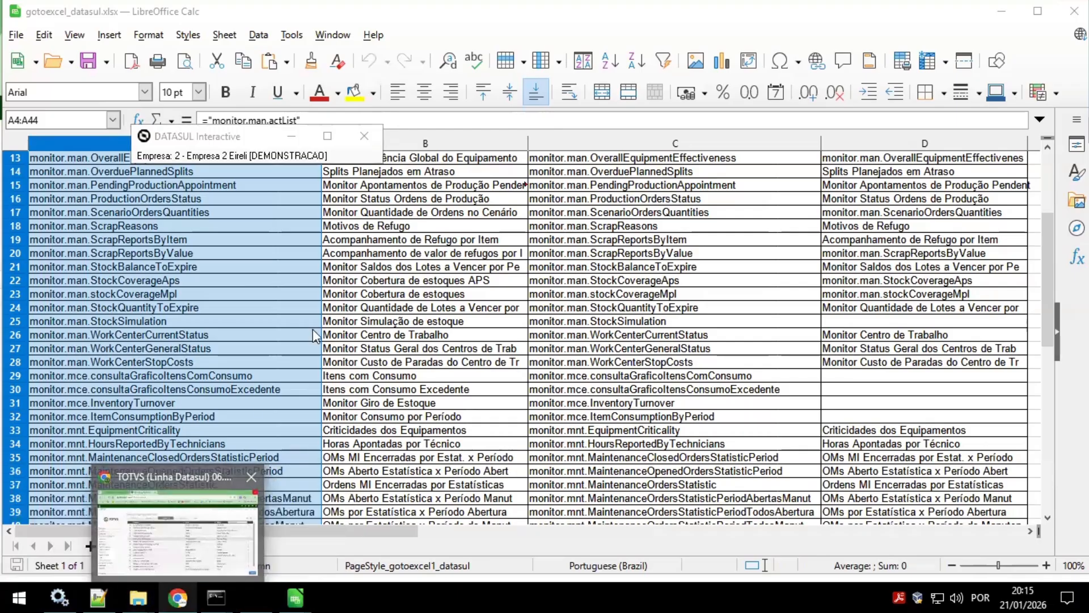
left_click(178, 528)
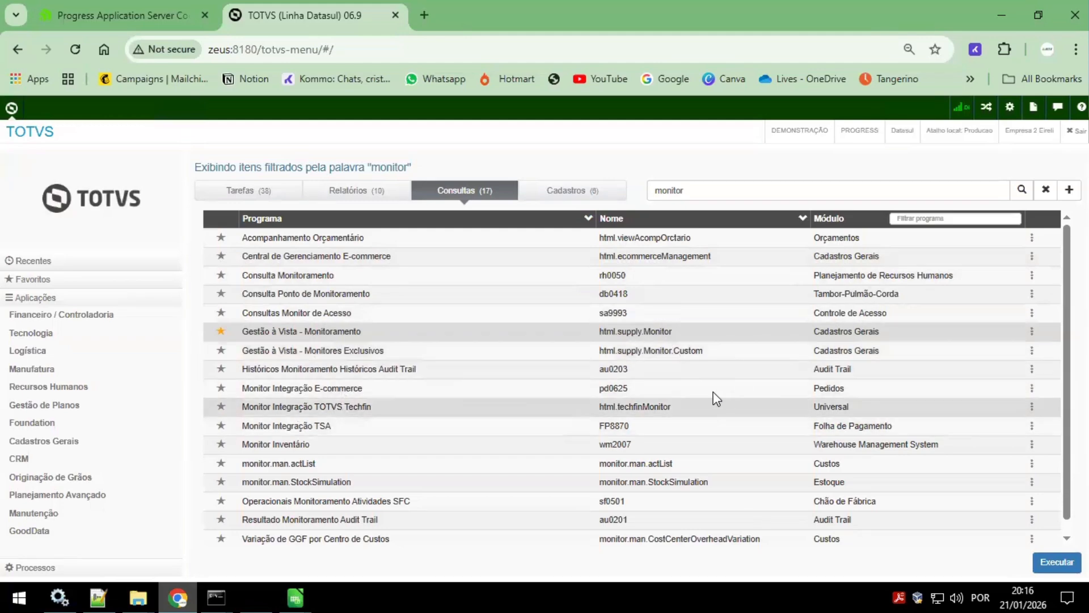
left_click(637, 331)
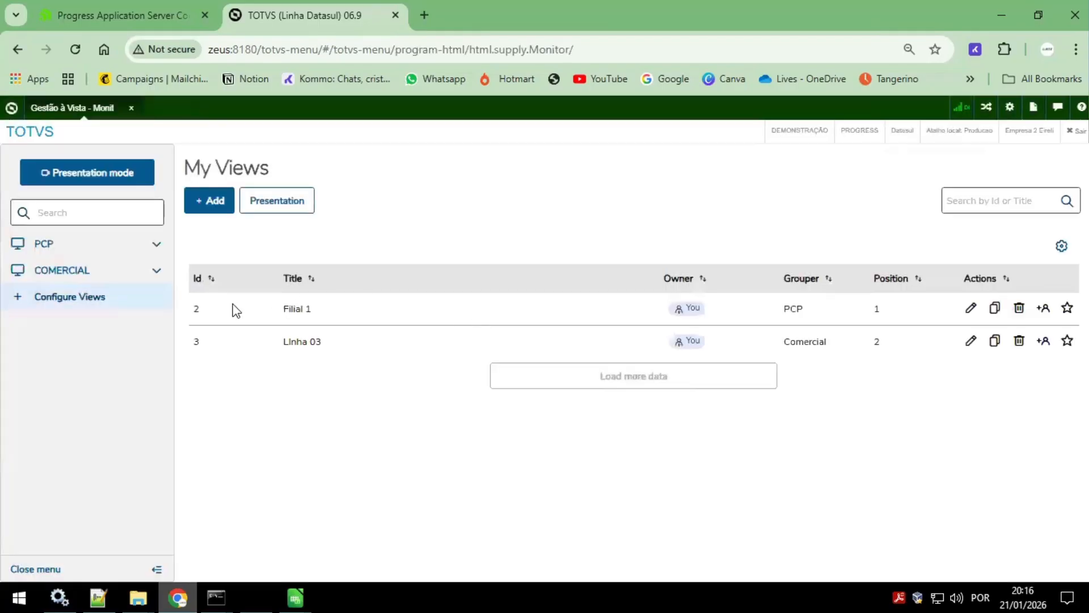
left_click(152, 248)
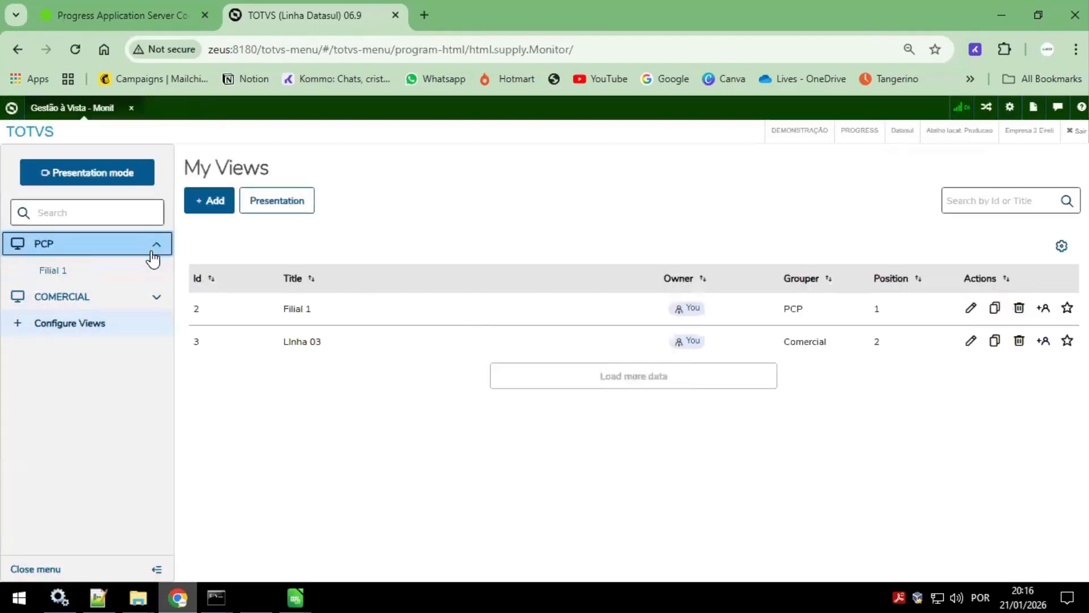
left_click(101, 272)
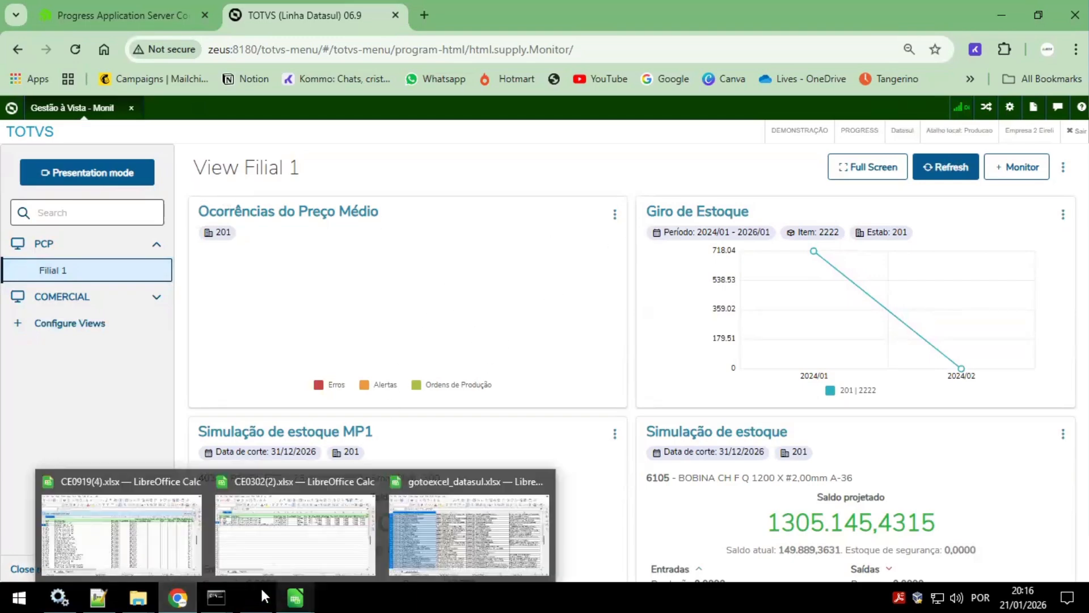
Step: Minimize the exported spreadsheet and check the actions available for the Ocorrências do Preço Médio monitor
mouse_move(254, 587)
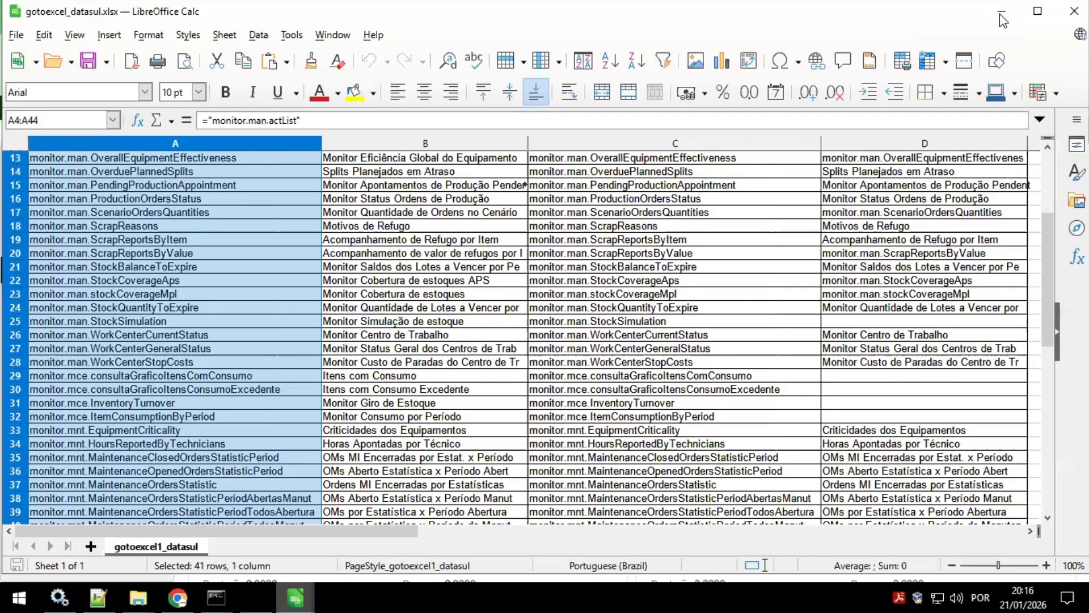
left_click(1001, 9)
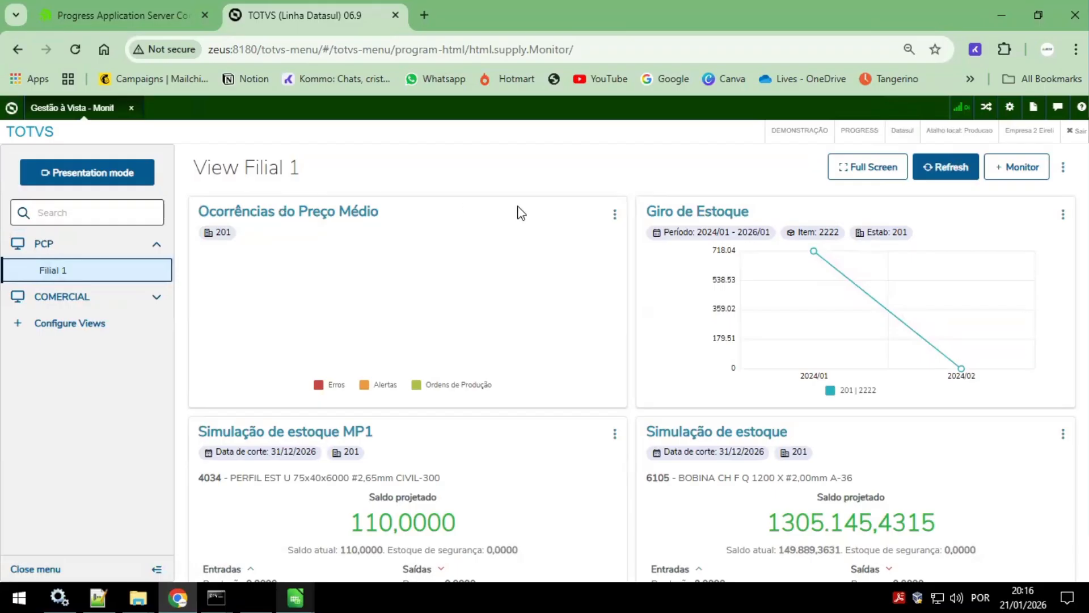
left_click(614, 214)
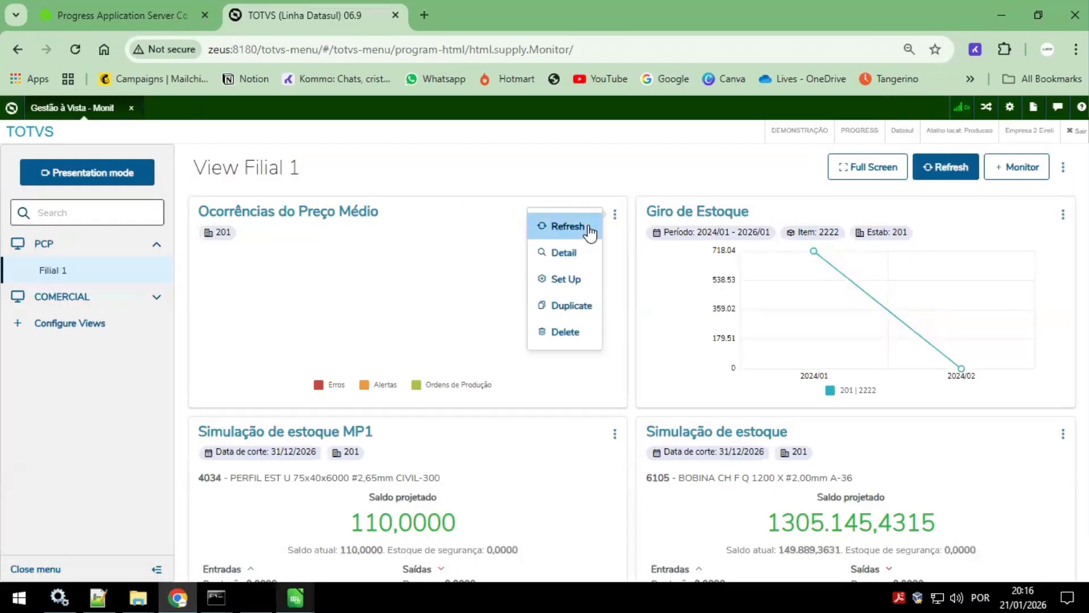
left_click(432, 275)
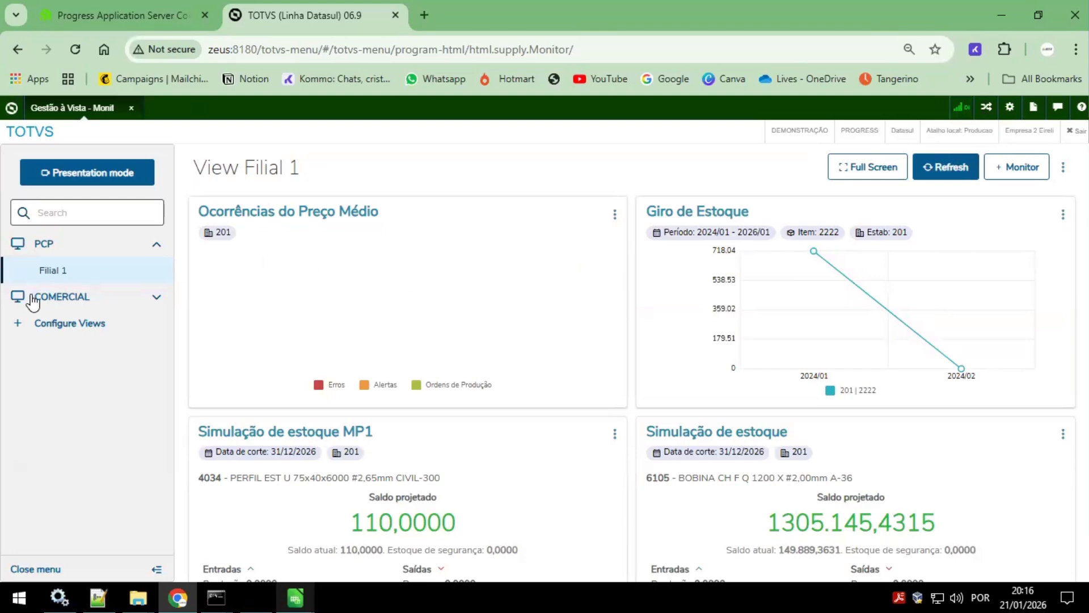
Step: Start a new view from the view configuration and name it Almoxarifado
left_click(58, 324)
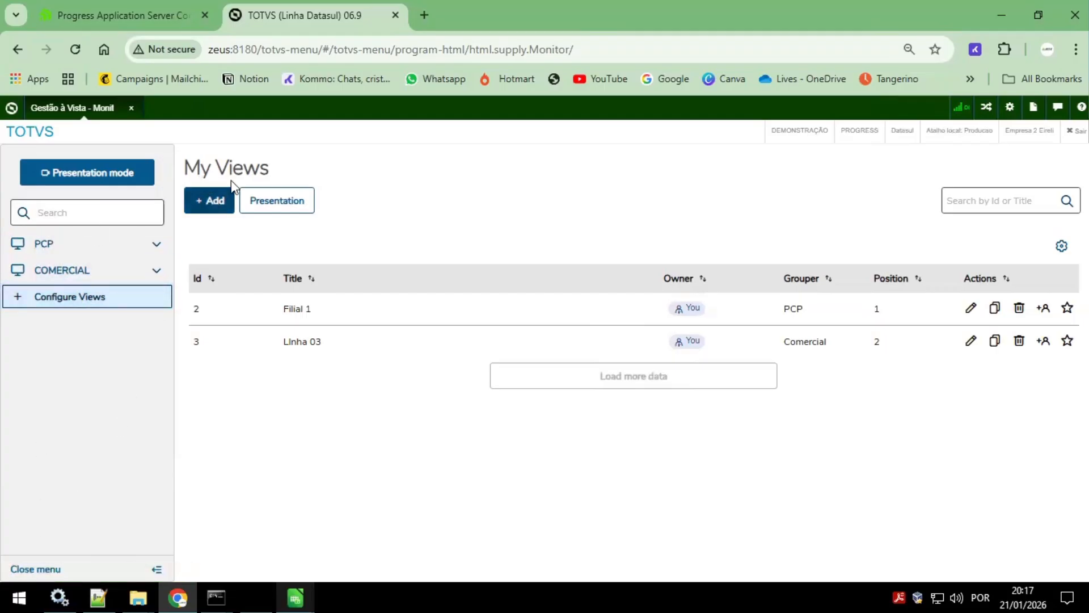
left_click_drag(191, 164, 336, 172)
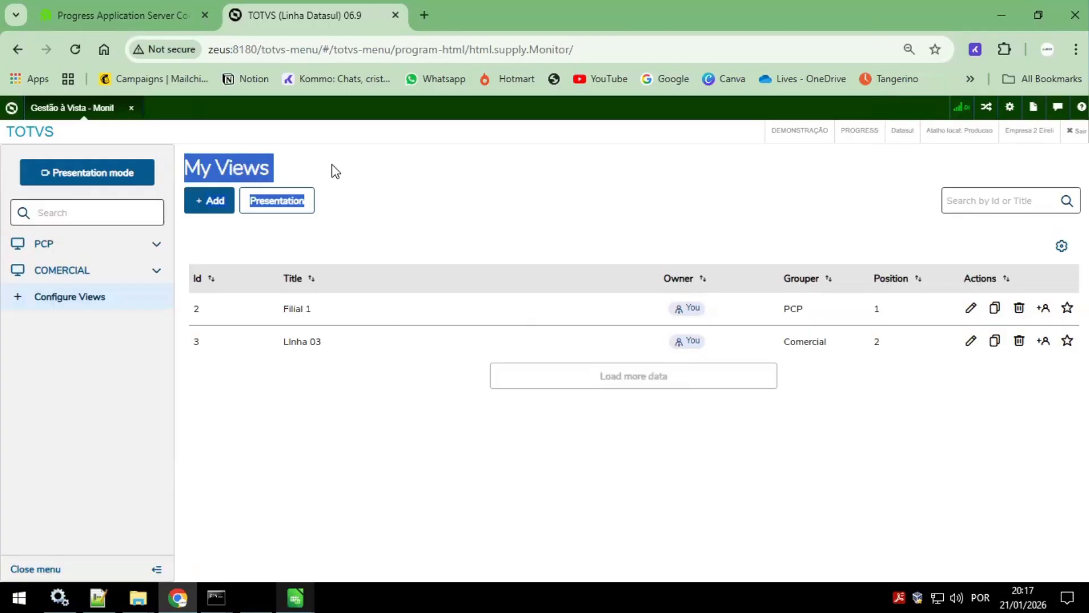
left_click(200, 204)
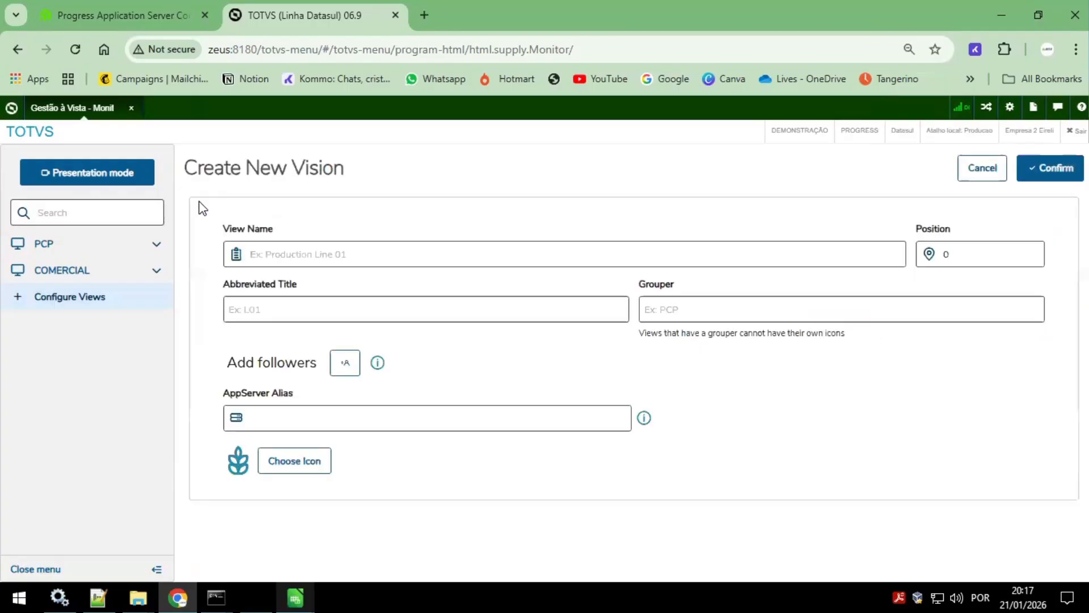
left_click(304, 244)
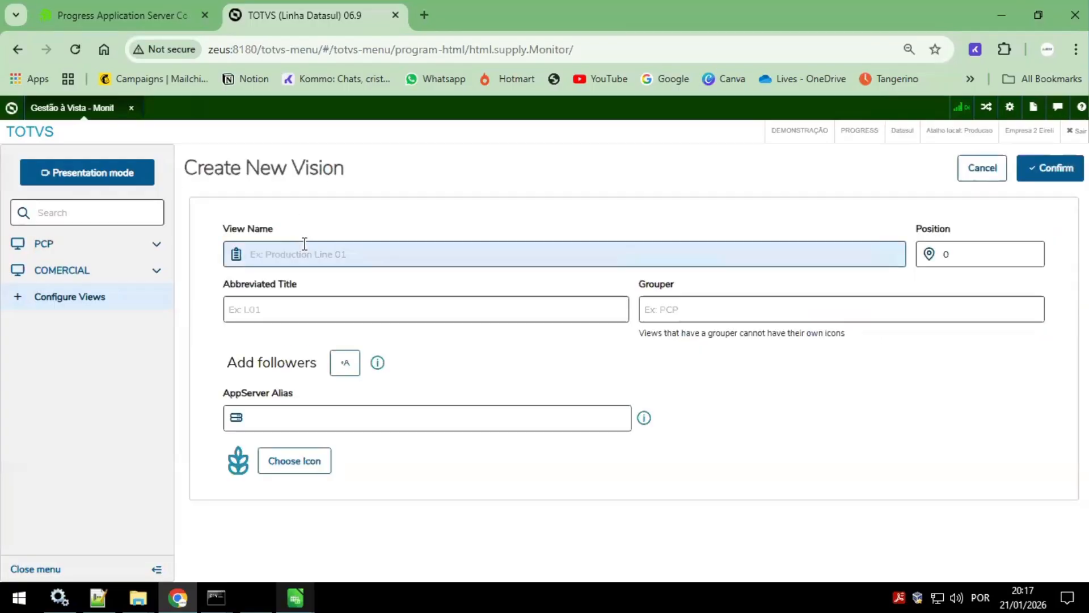
left_click(305, 244)
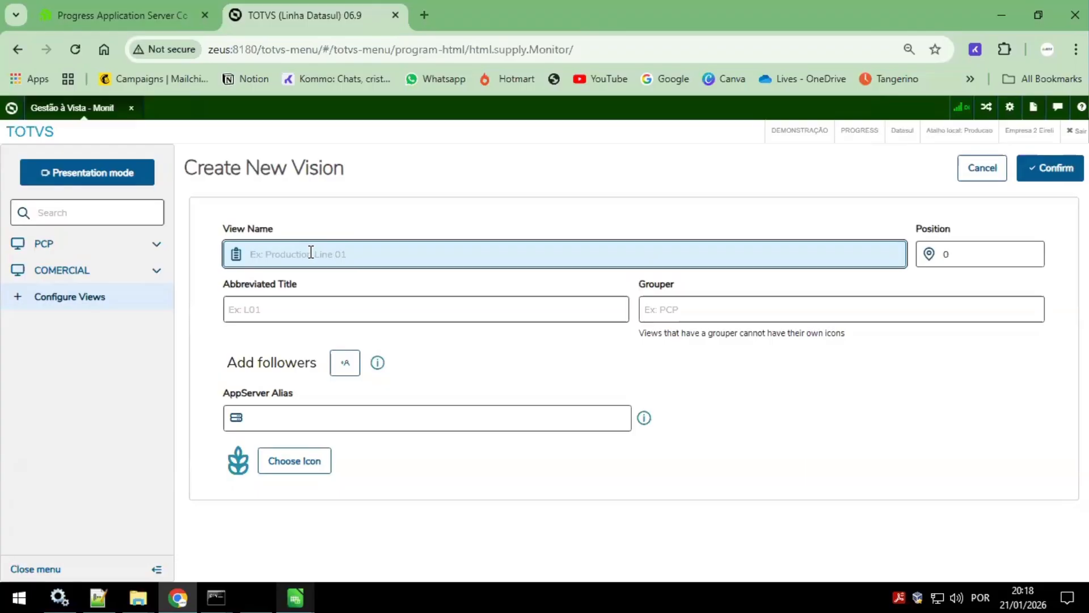
type("Almoxariafado")
left_click(313, 305)
key("BackSpace")
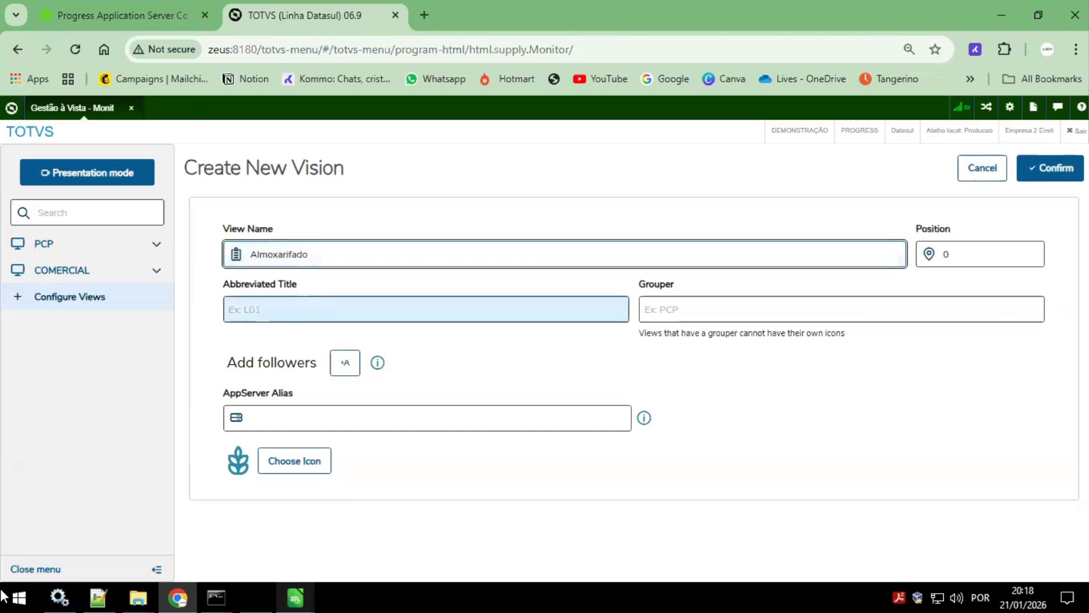
Step: Set the new view's abbreviated title to alm and its grouper to ALM
left_click(342, 303)
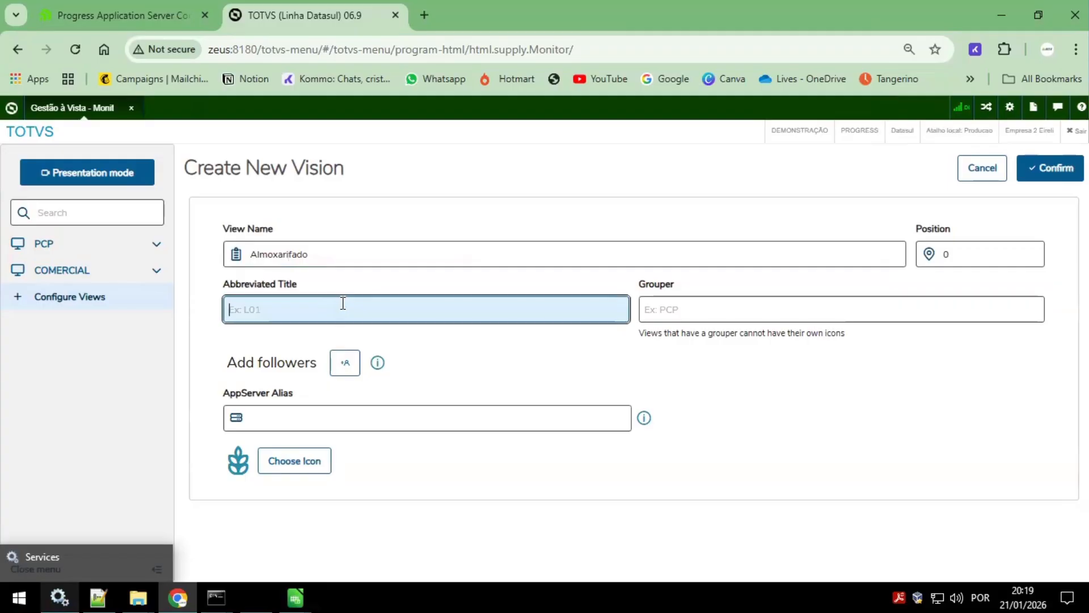
type("alm")
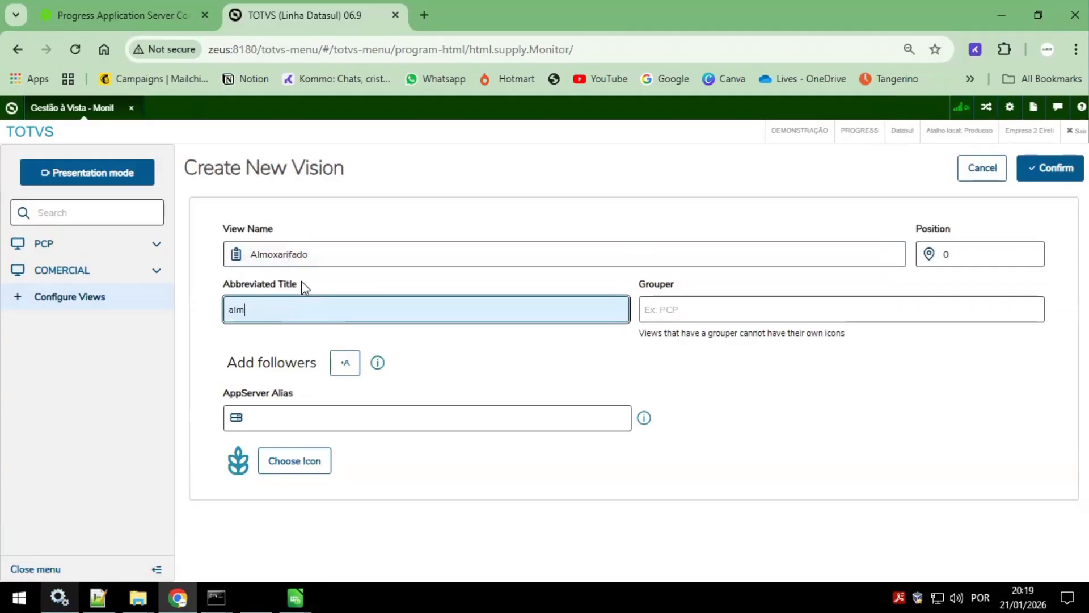
key("Tab")
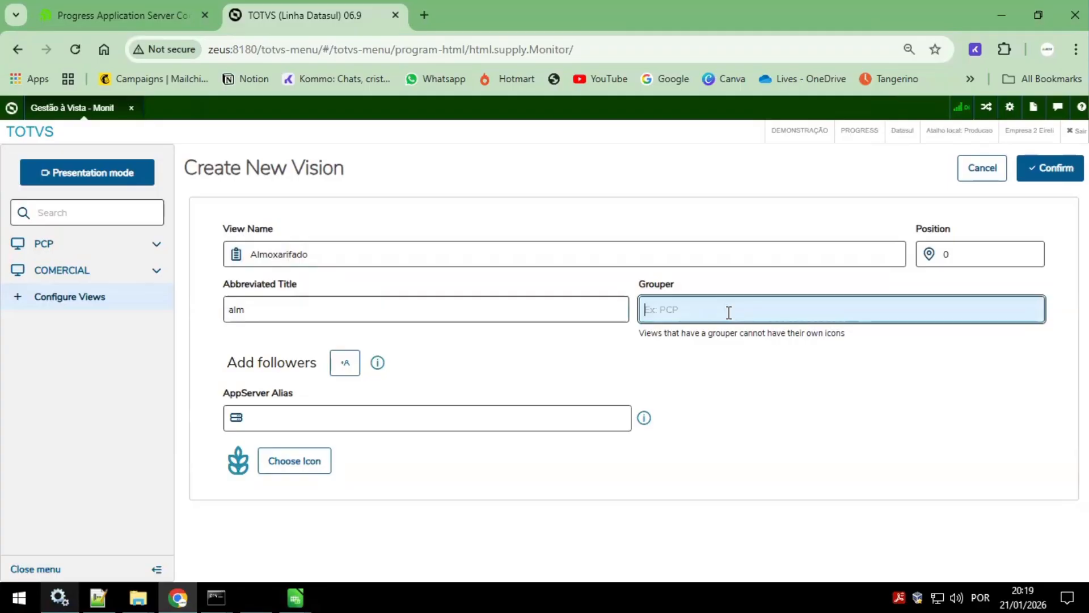
type("ALM")
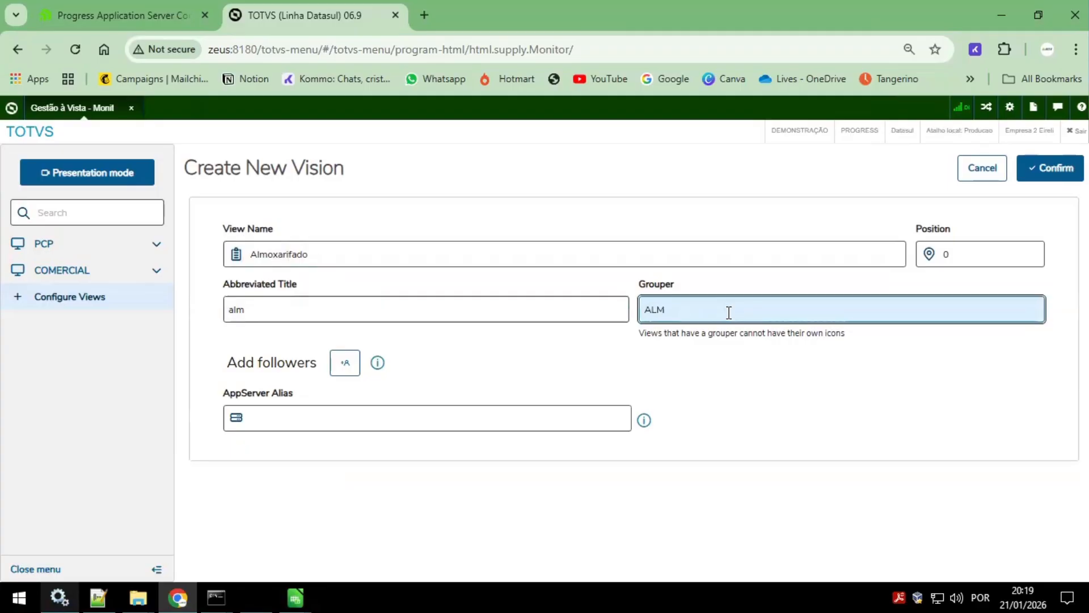
key("Tab")
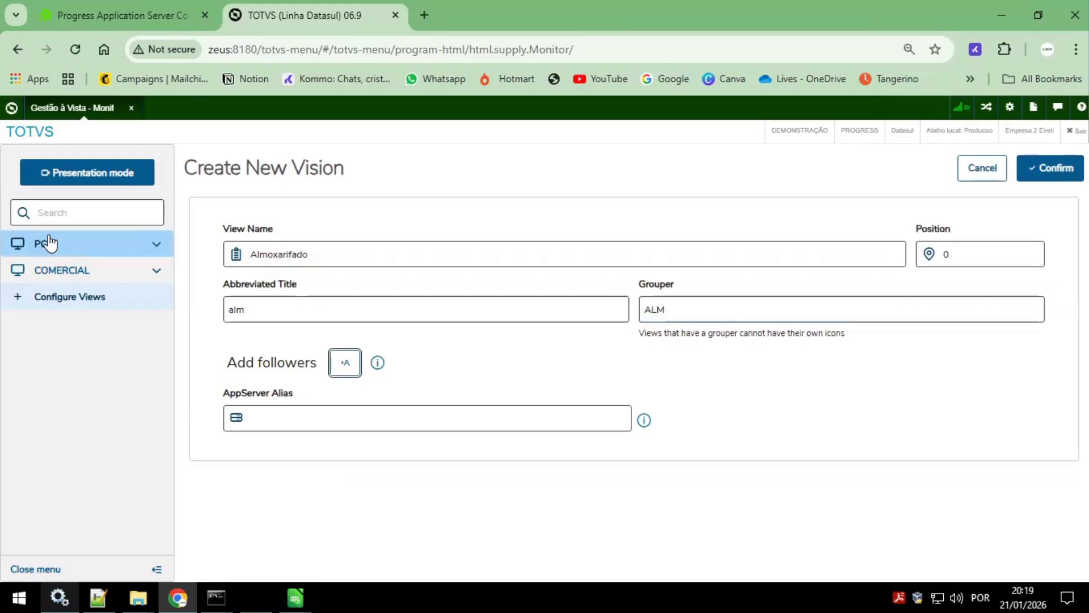
Step: Expand the PCP grouper for reference and set the Almoxarifado view's position to 2
left_click(142, 245)
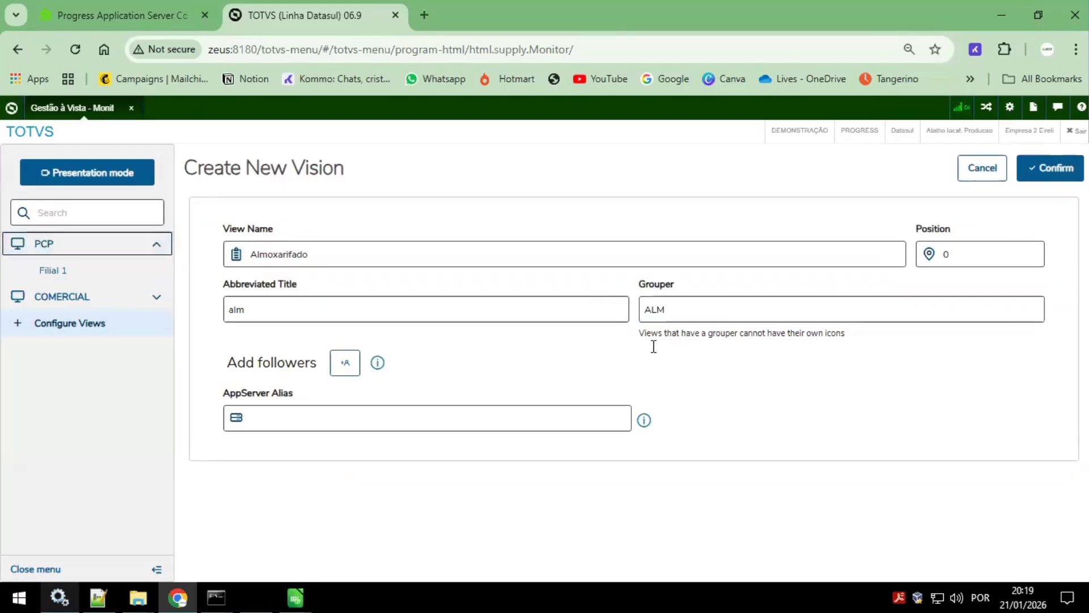
left_click(216, 260)
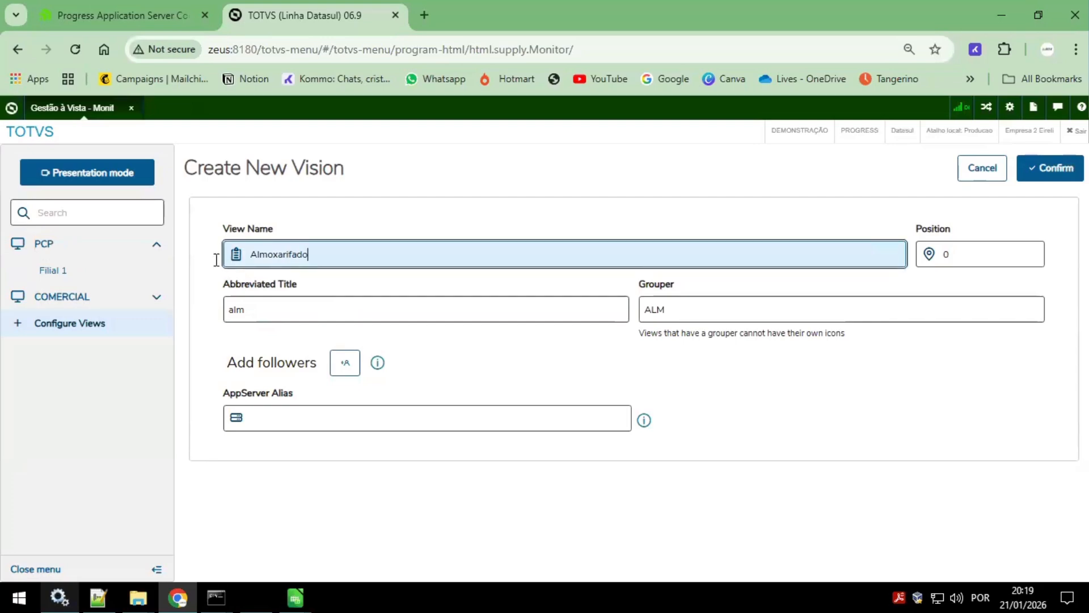
left_click(703, 308)
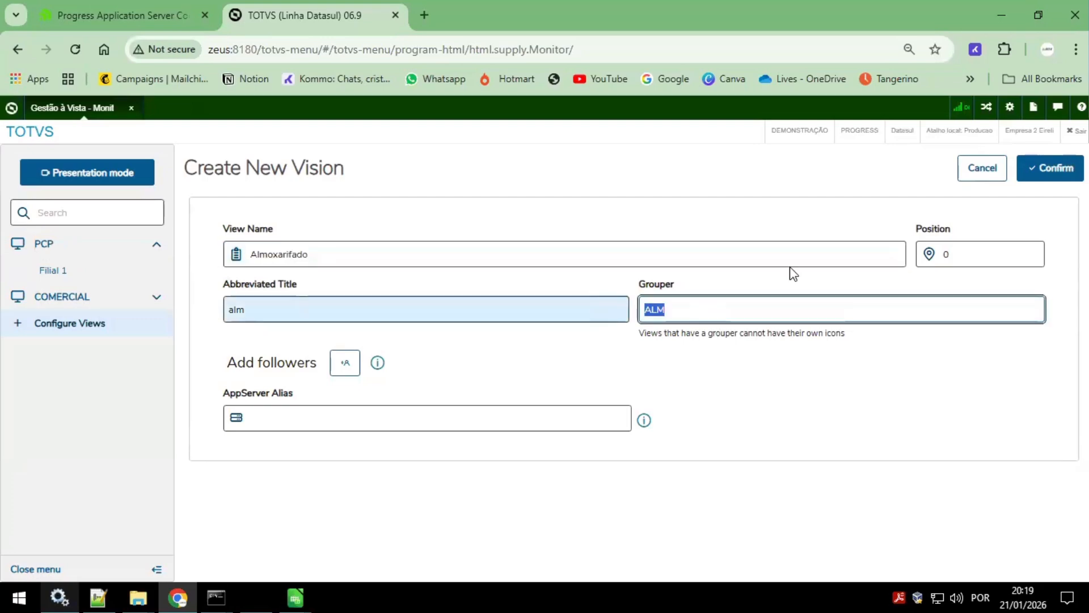
left_click(953, 254)
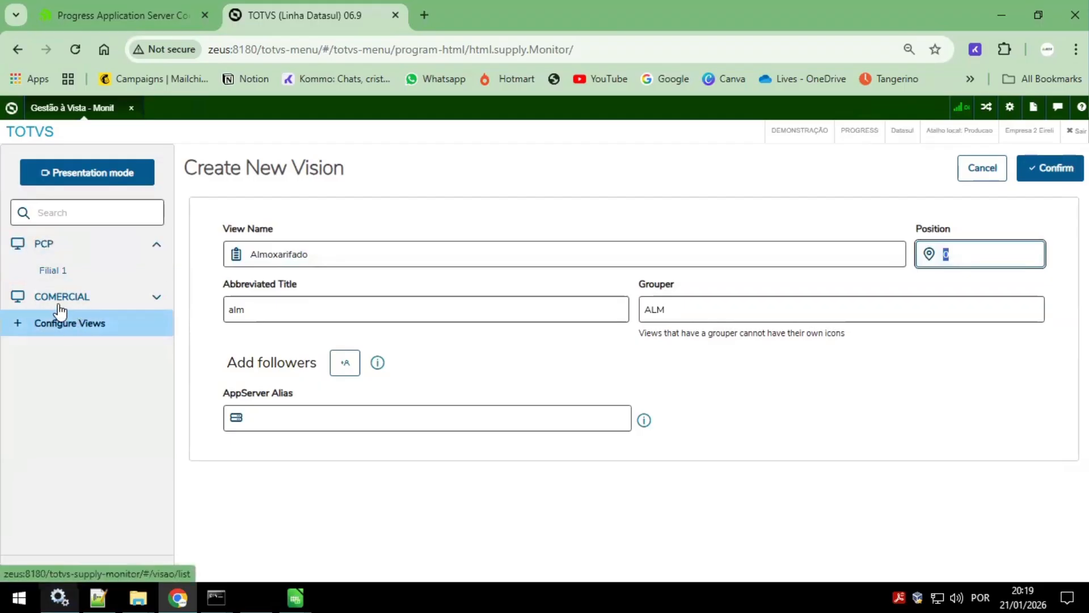
type("2")
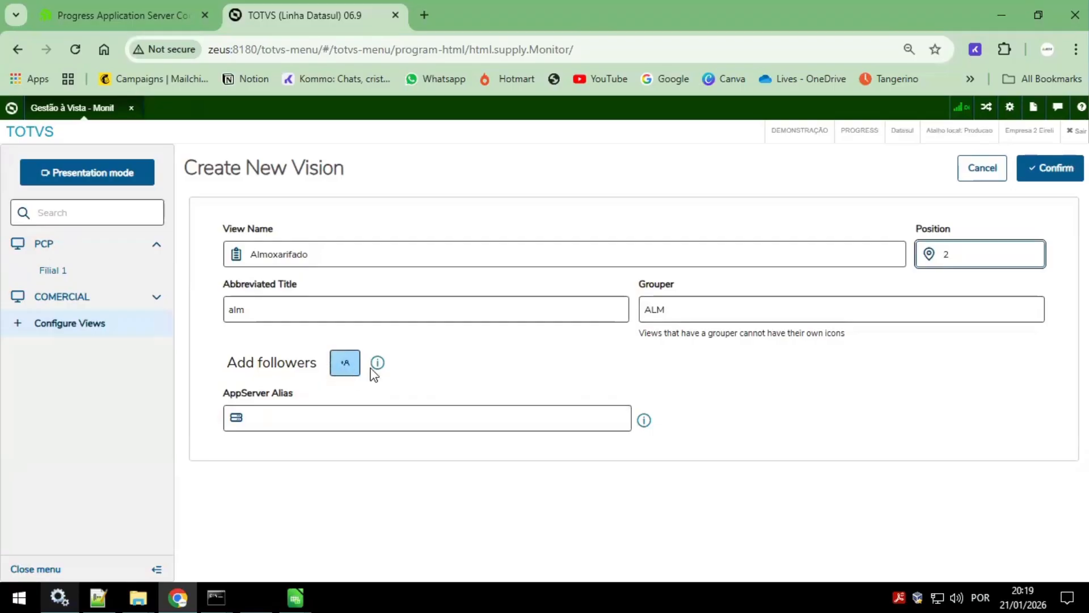
Step: Add the user super as a follower of the Almoxarifado view
mouse_move(379, 369)
left_click(351, 362)
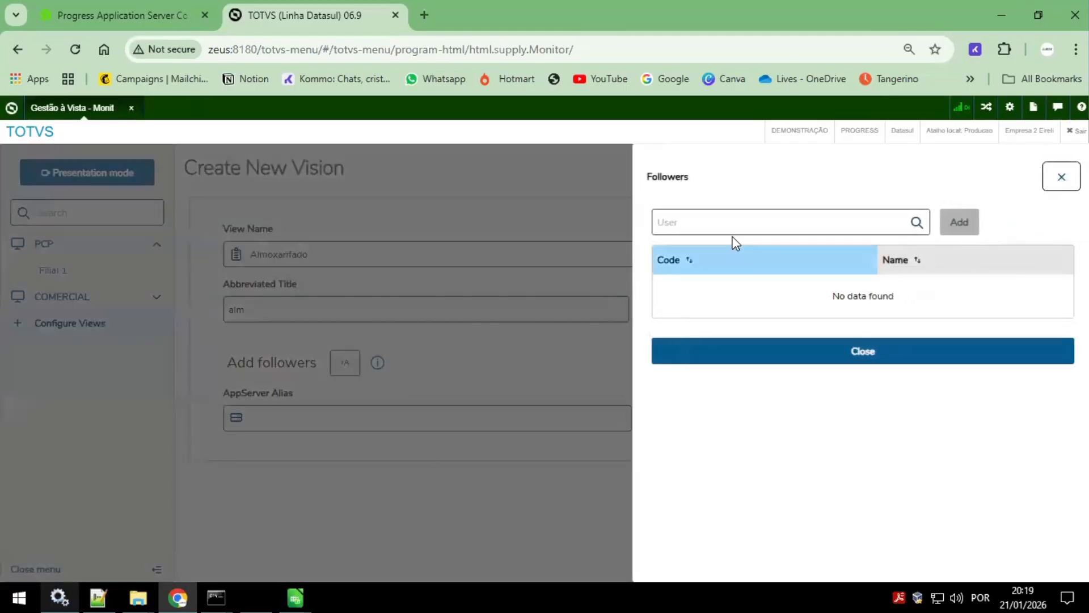
left_click(731, 222)
type("super")
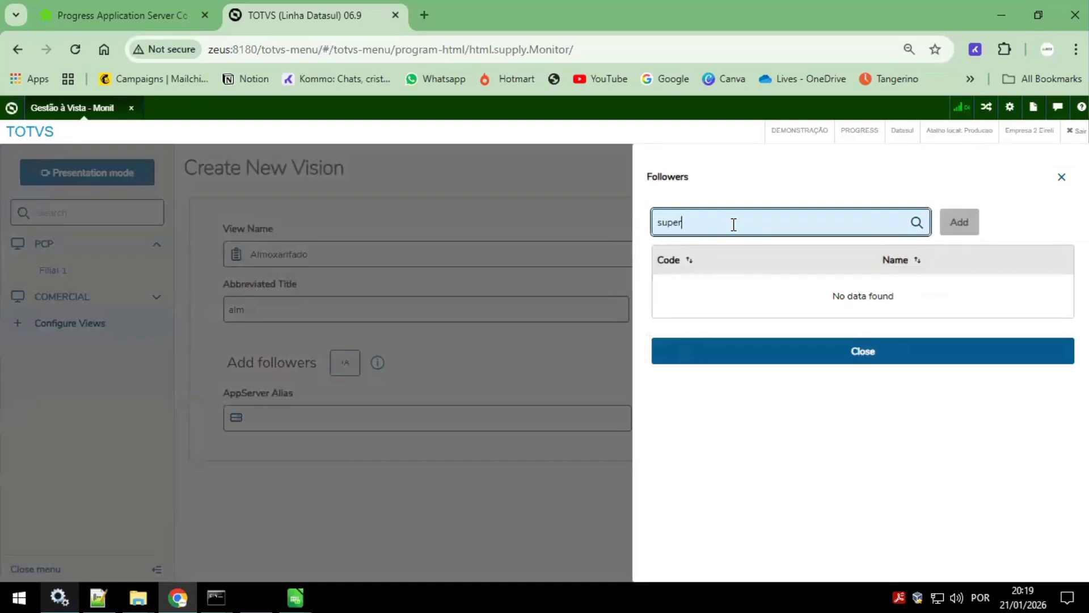
key("Tab")
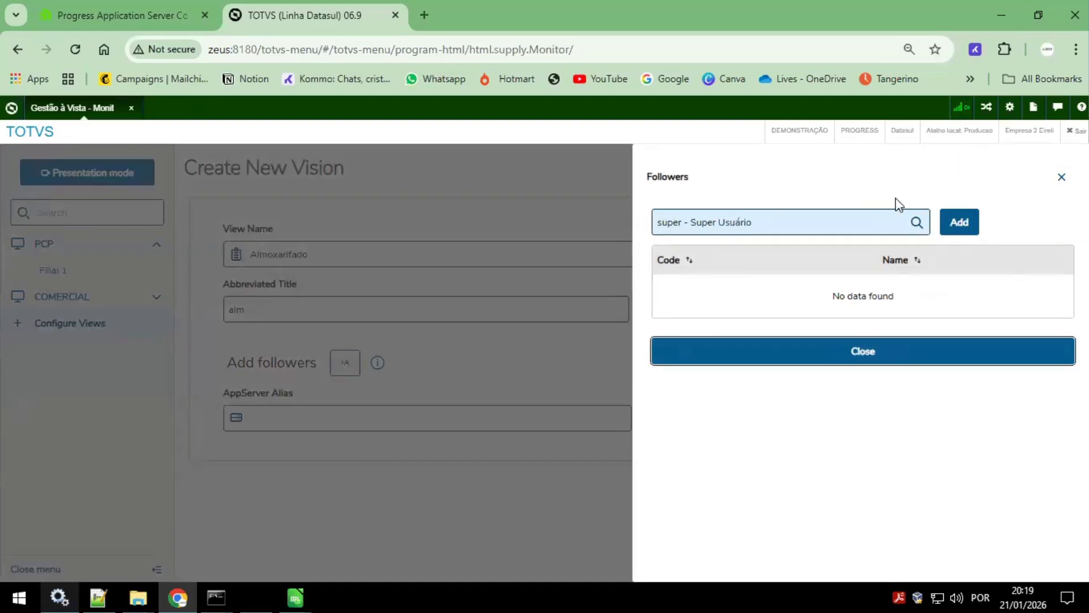
left_click(959, 232)
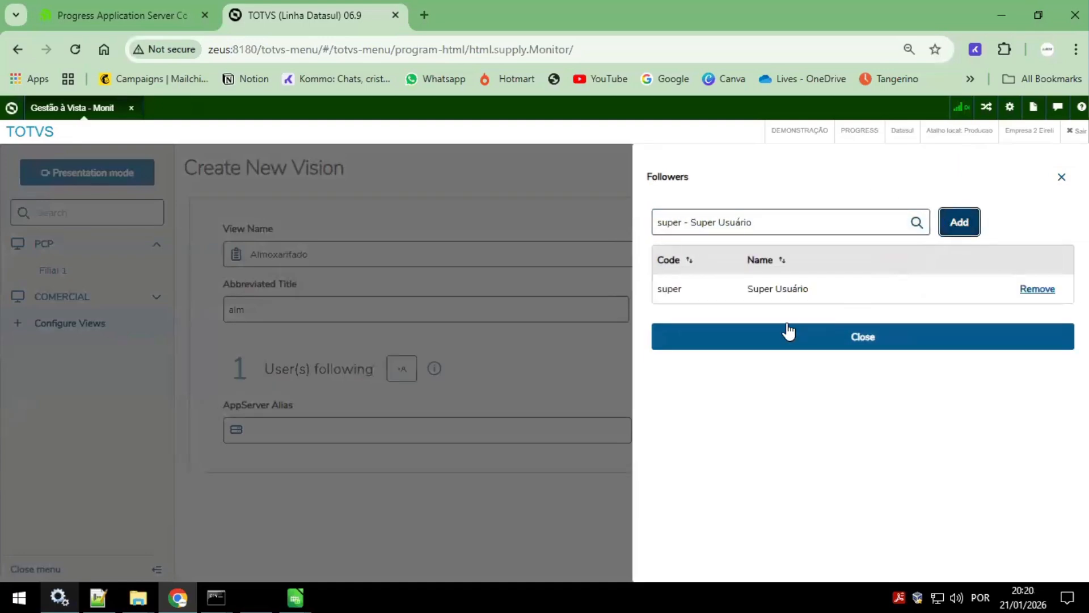
Step: Close the followers list and activate the AppServer Alias field of the new view
left_click(839, 352)
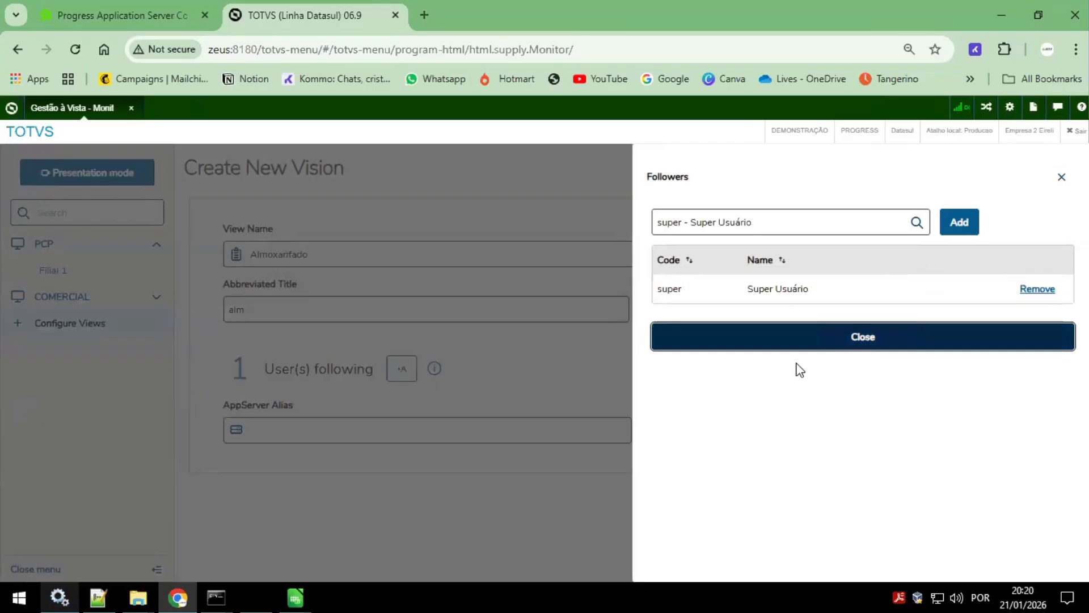
left_click(817, 344)
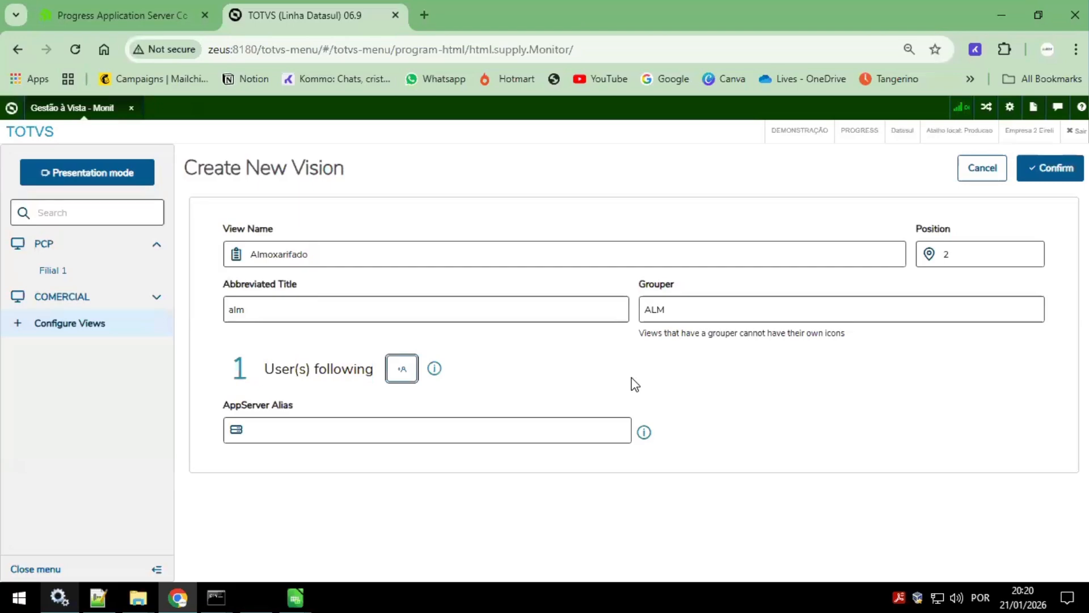
left_click(370, 437)
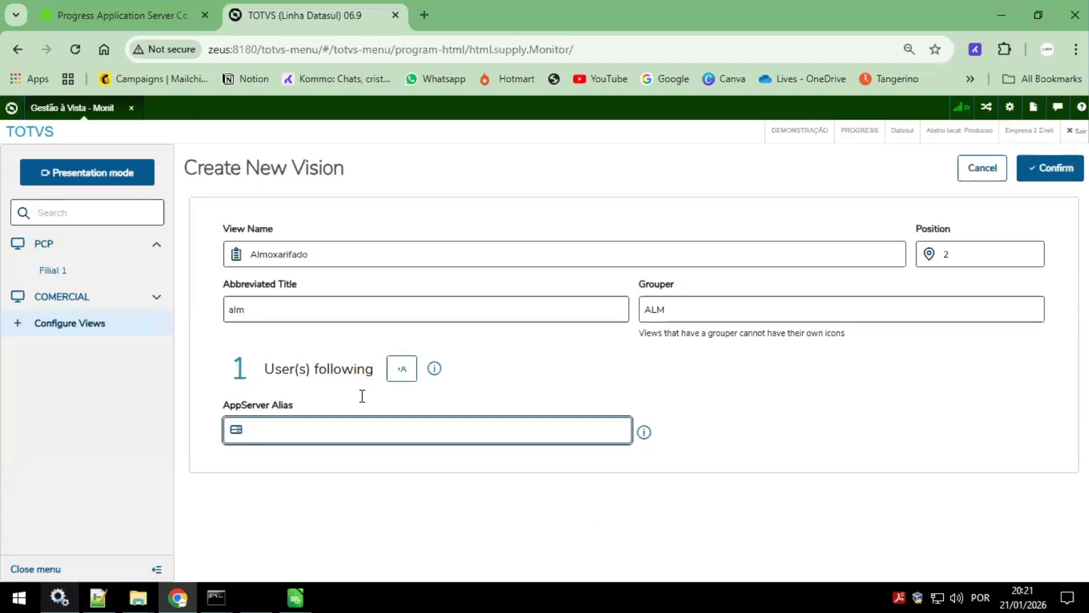
Step: Log back in to OpenEdge Explorer, examine the Progress Application Server instances among the resources, and return to the TOTVS view form
left_click(132, 13)
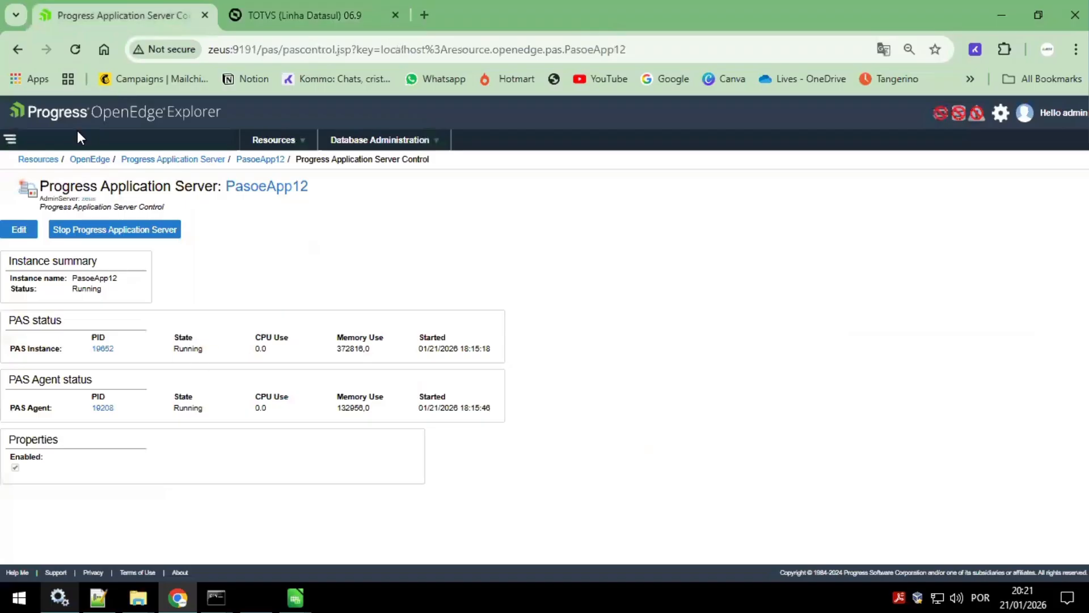
left_click(203, 159)
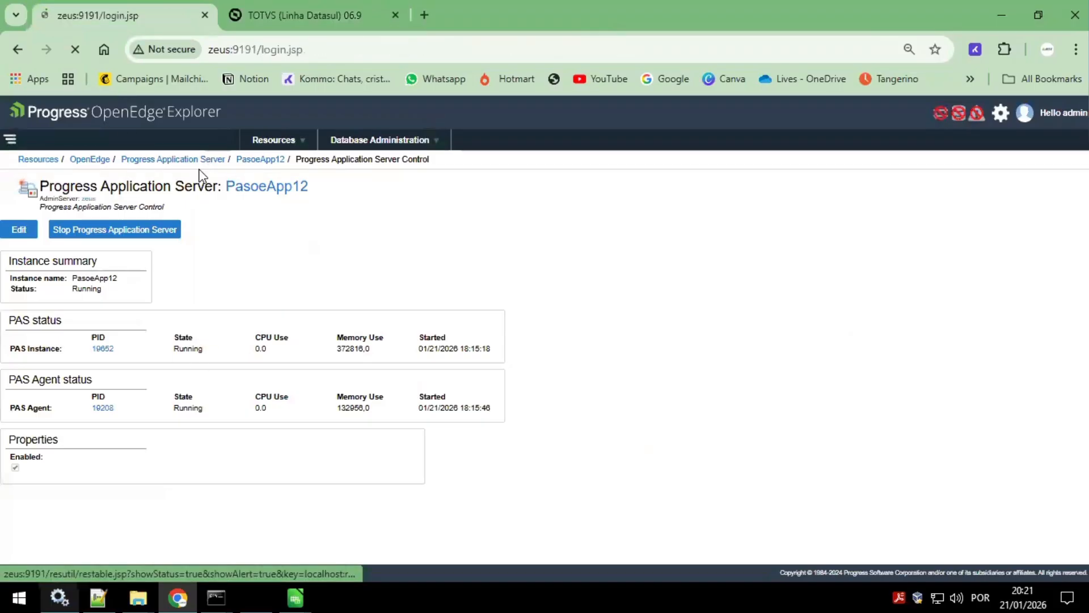
left_click(760, 305)
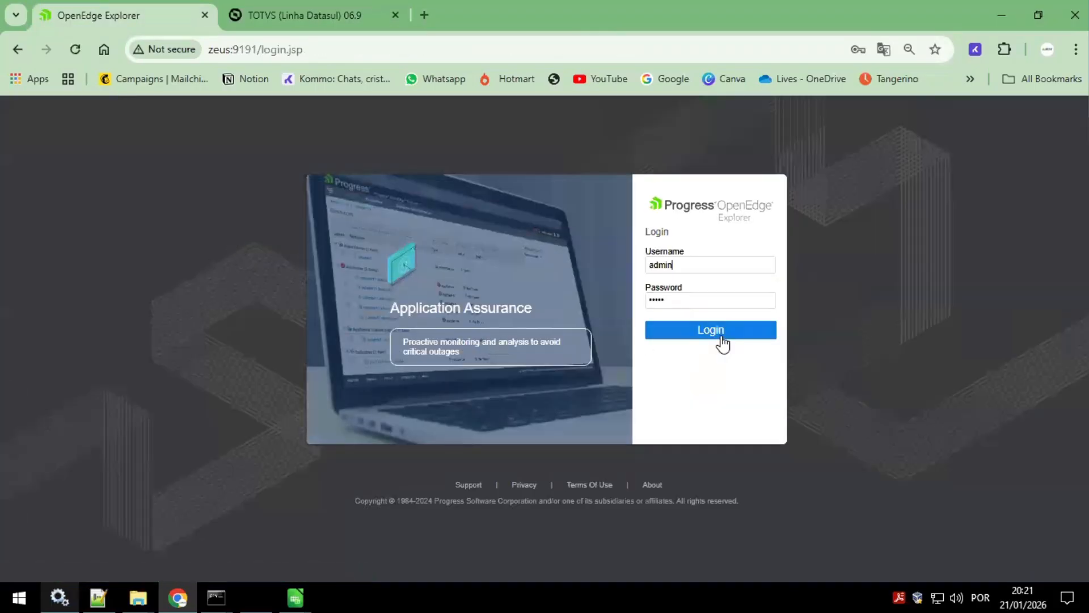
left_click(722, 335)
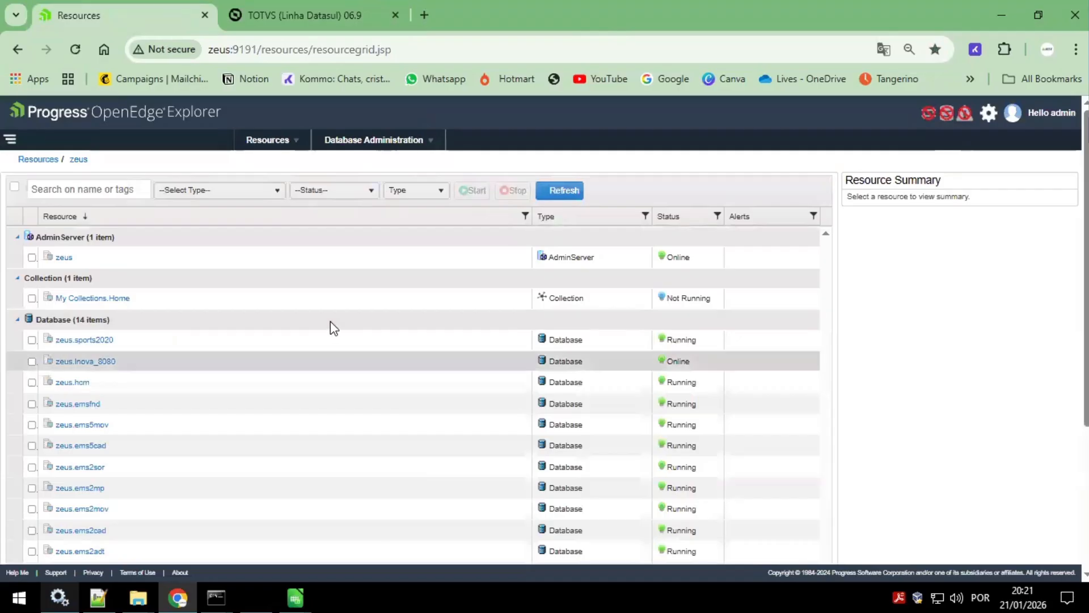
scroll(339, 487, "down", 4)
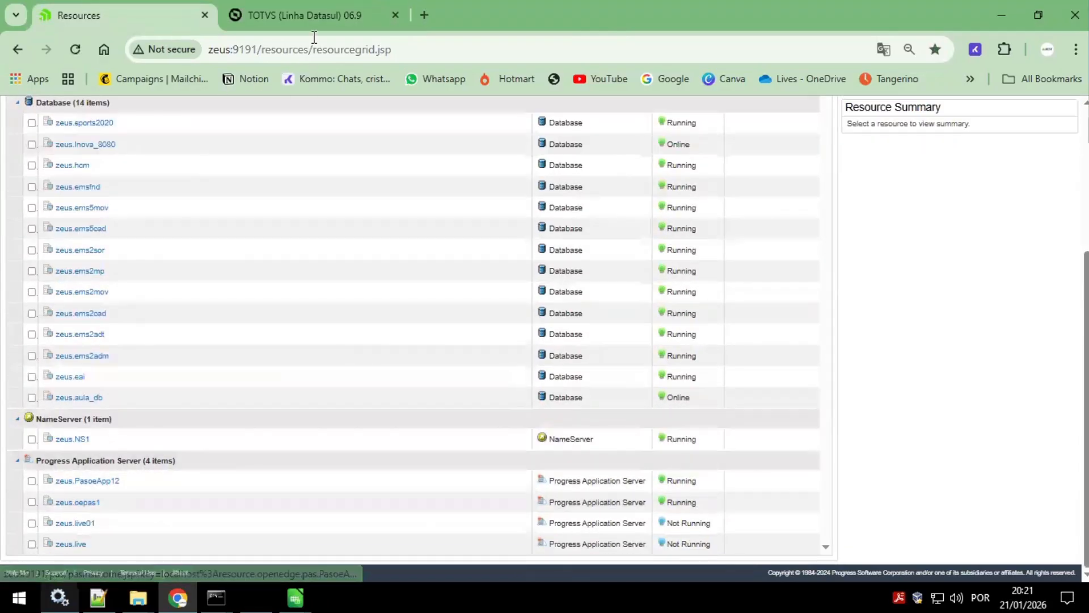
left_click(325, 15)
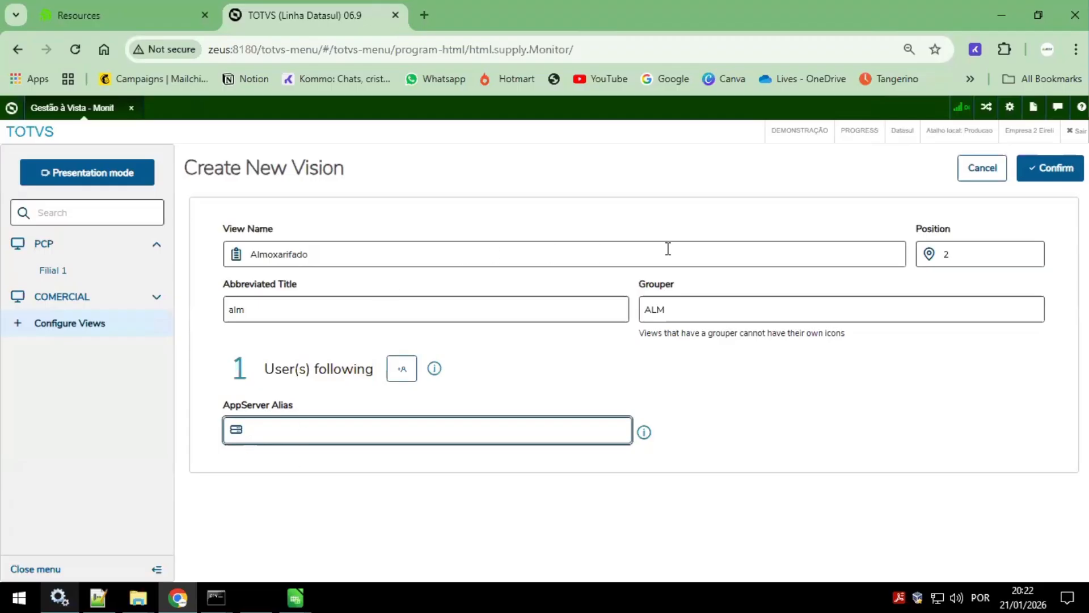
Step: Save the new Almoxarifado view and open it from the ALM grouper
left_click(1055, 167)
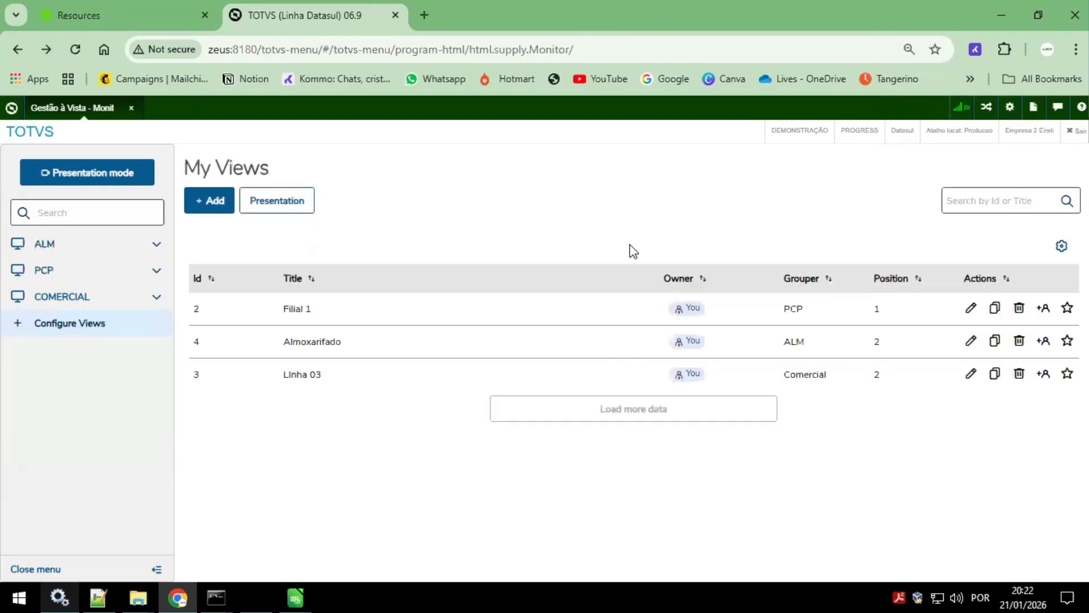
left_click(148, 245)
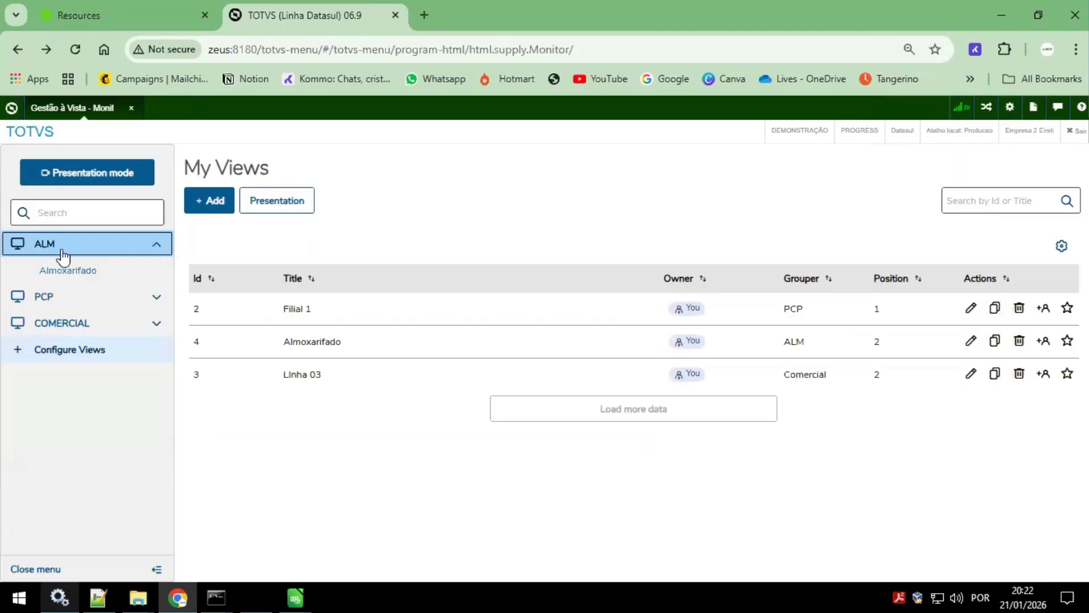
left_click(55, 272)
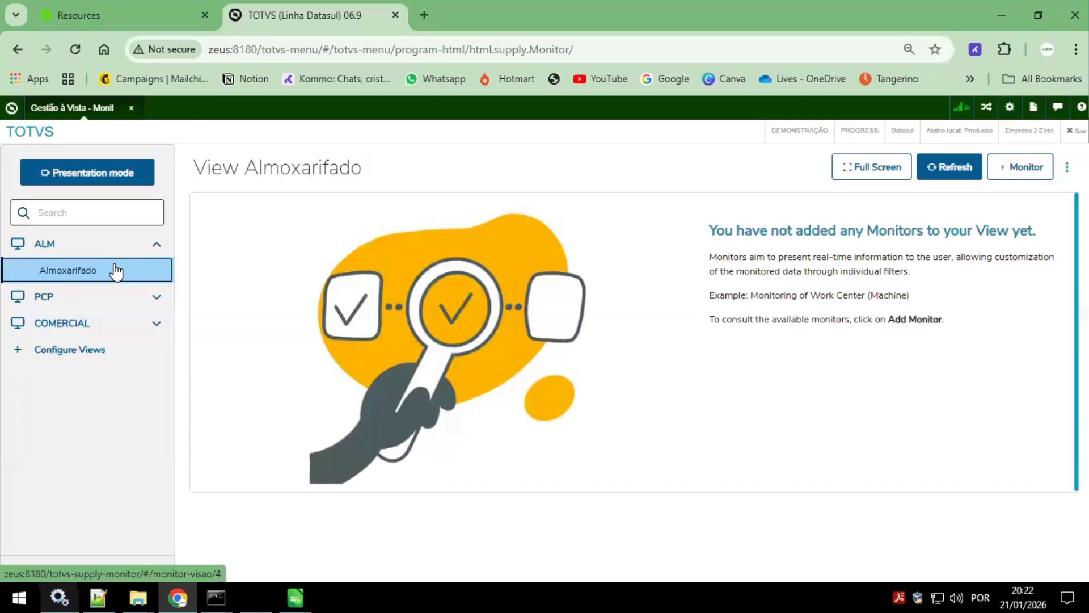
left_click(108, 243)
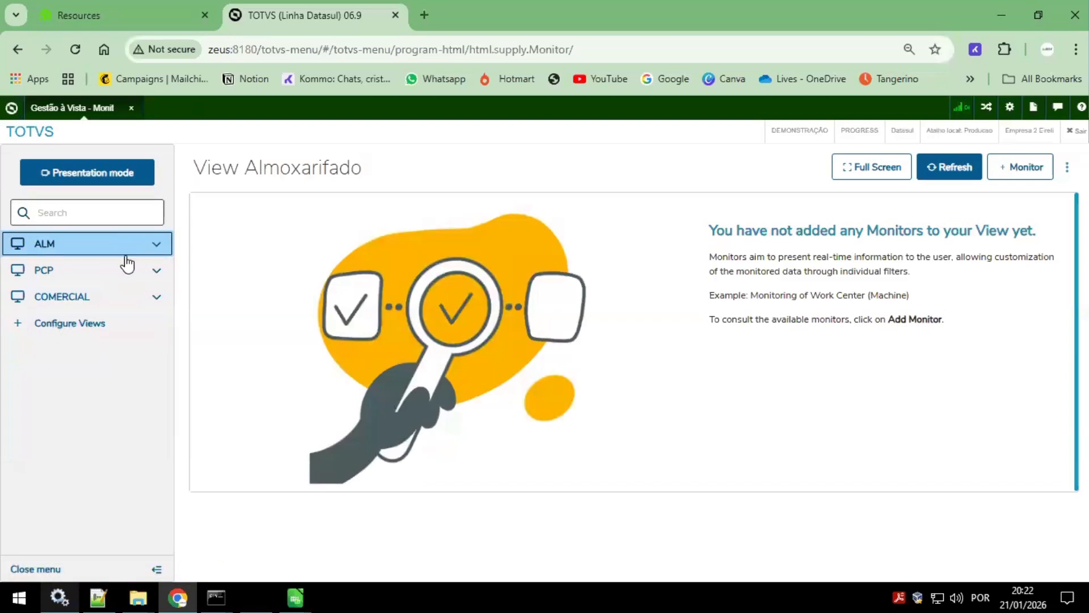
left_click(125, 254)
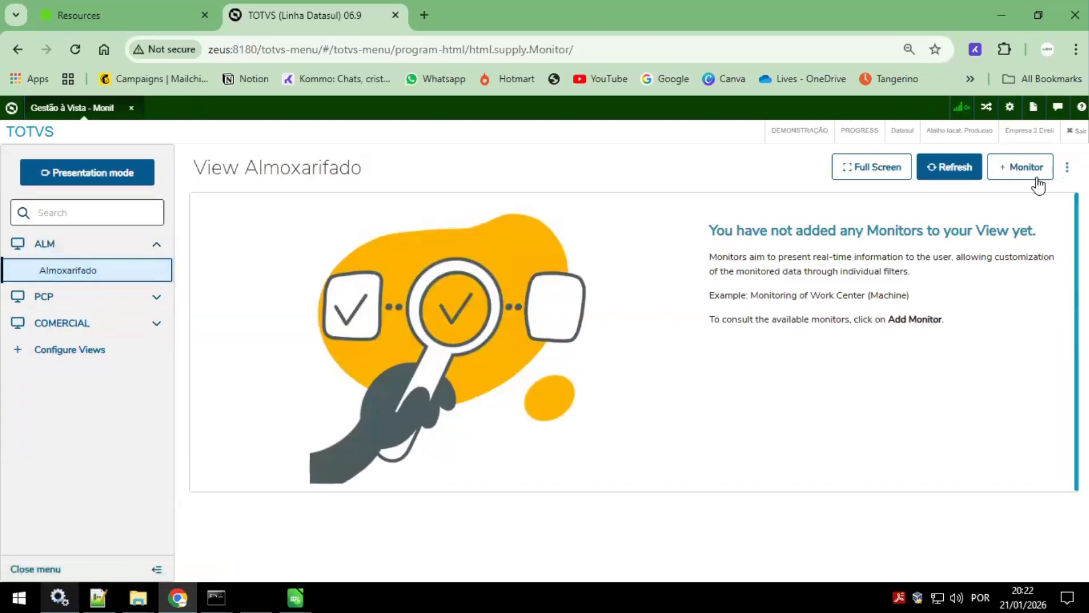
Step: Copy the Almoxarifado view under the title Almoxarifado 2
left_click(1068, 169)
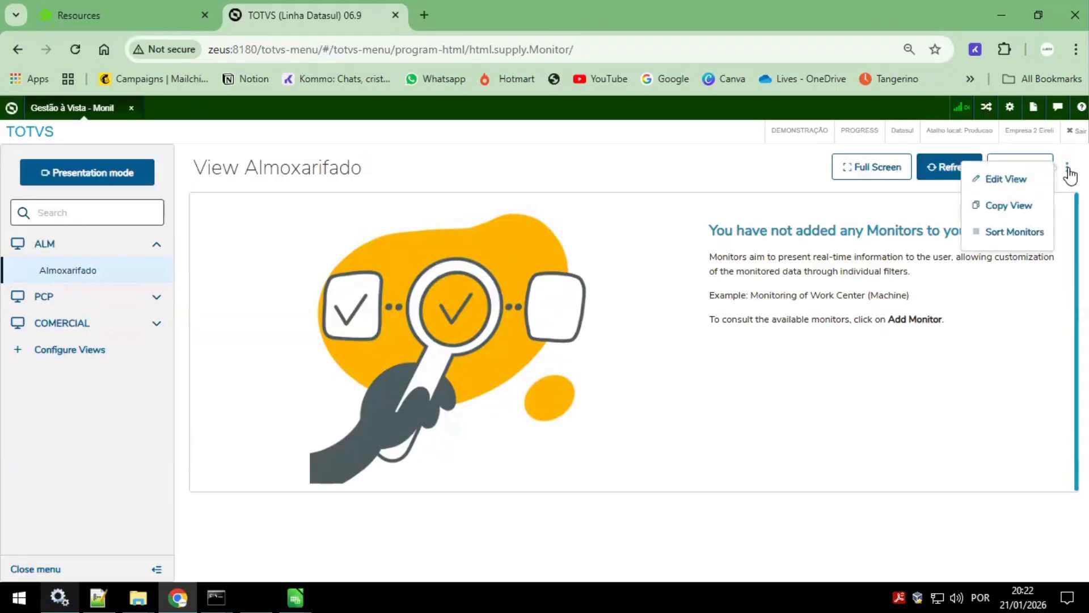
left_click(1010, 205)
left_click(464, 380)
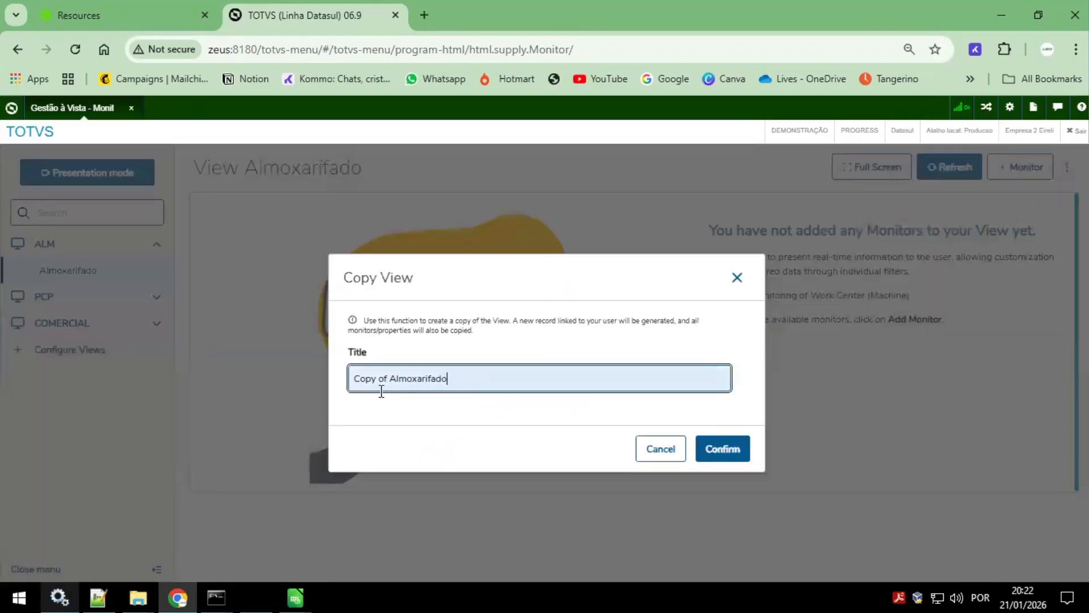
left_click_drag(396, 379, 293, 380)
key("BackSpace")
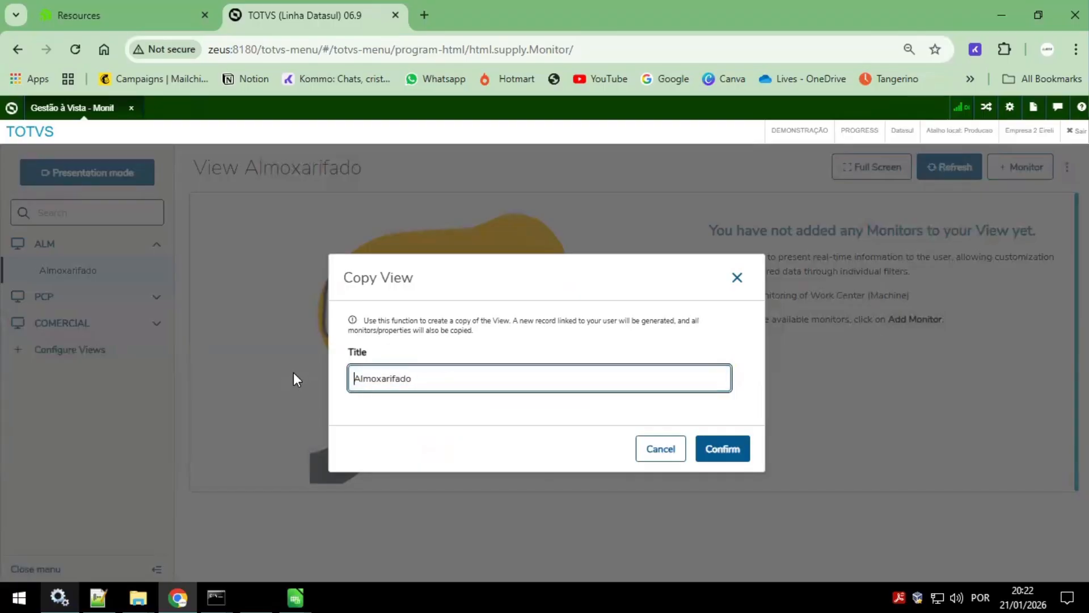
left_click(461, 381)
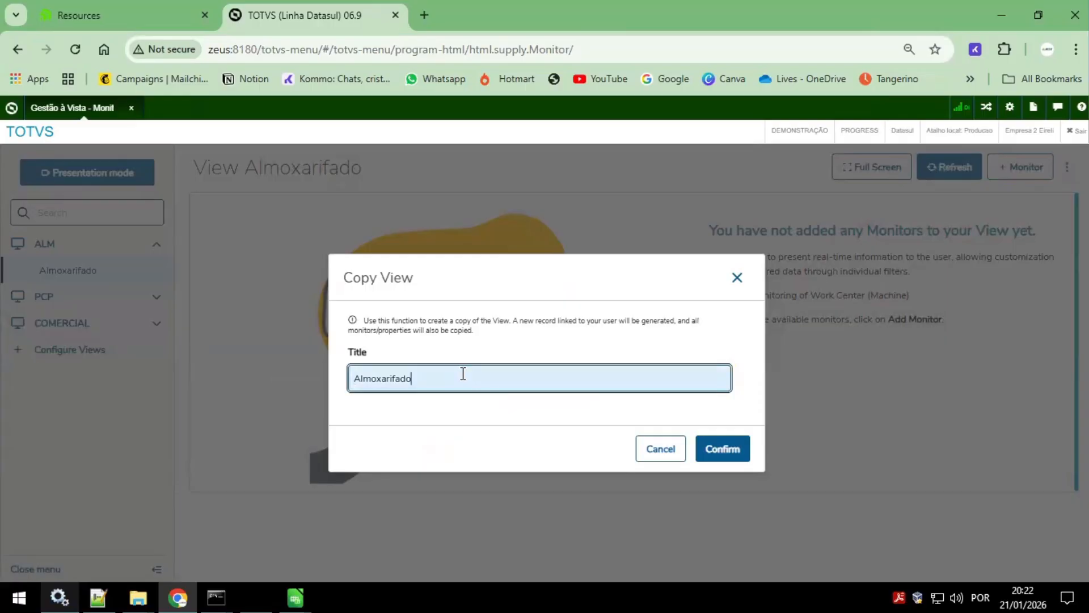
type("2")
left_click(726, 454)
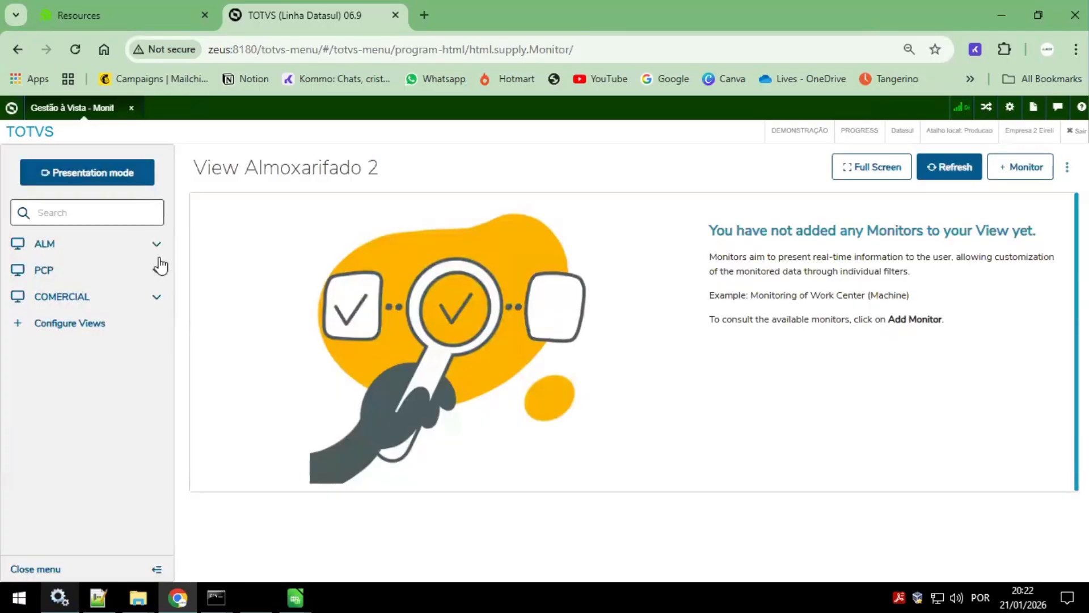
Step: Compare the Almoxarifado and Almoxarifado 2 views in the ALM grouper, highlighting the original view's title
left_click(156, 253)
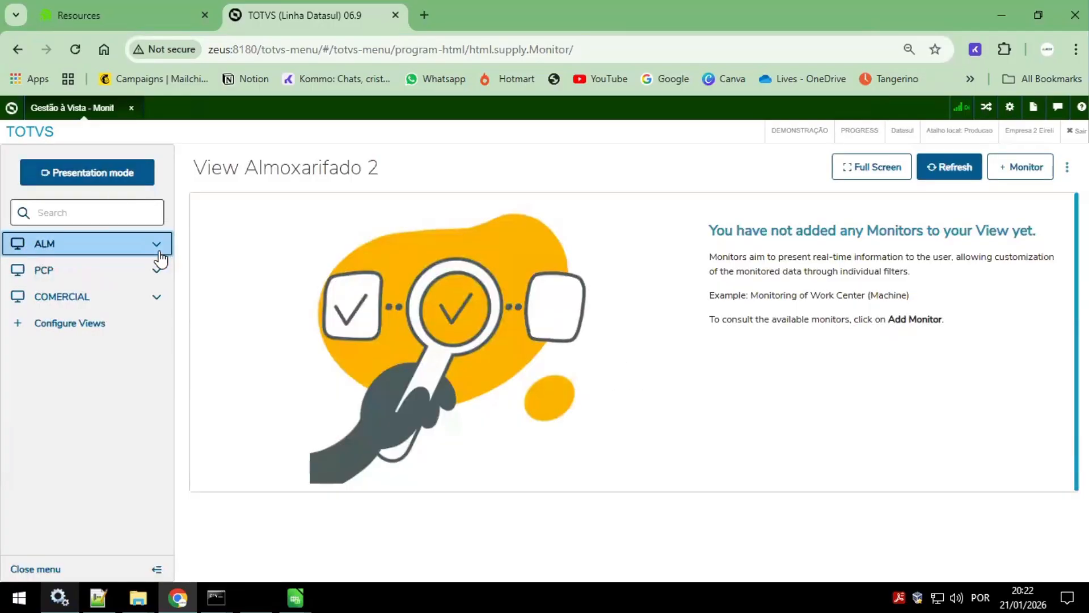
left_click(63, 274)
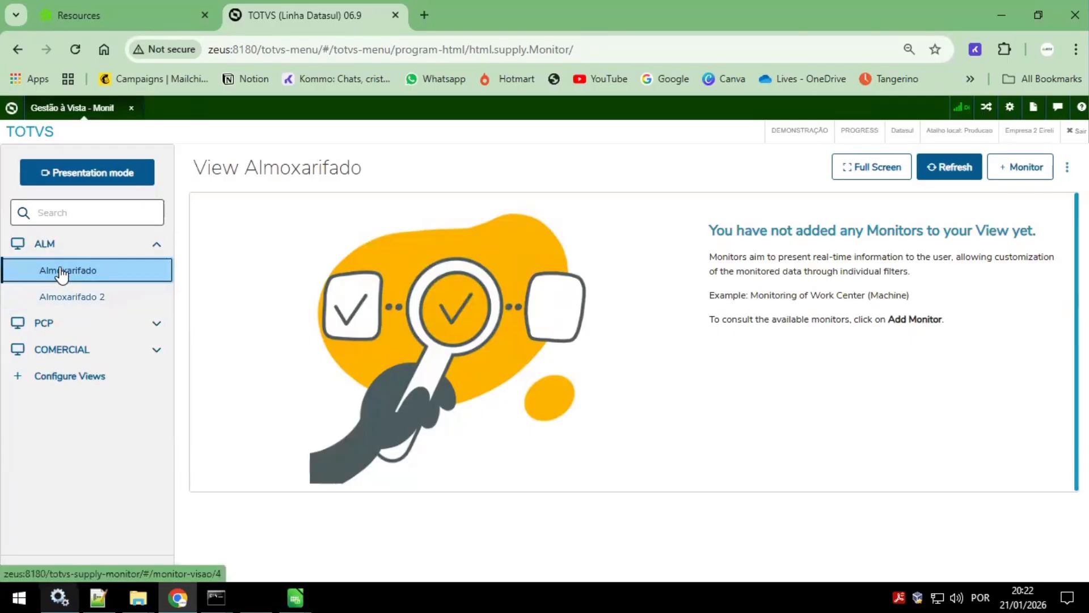
left_click(80, 304)
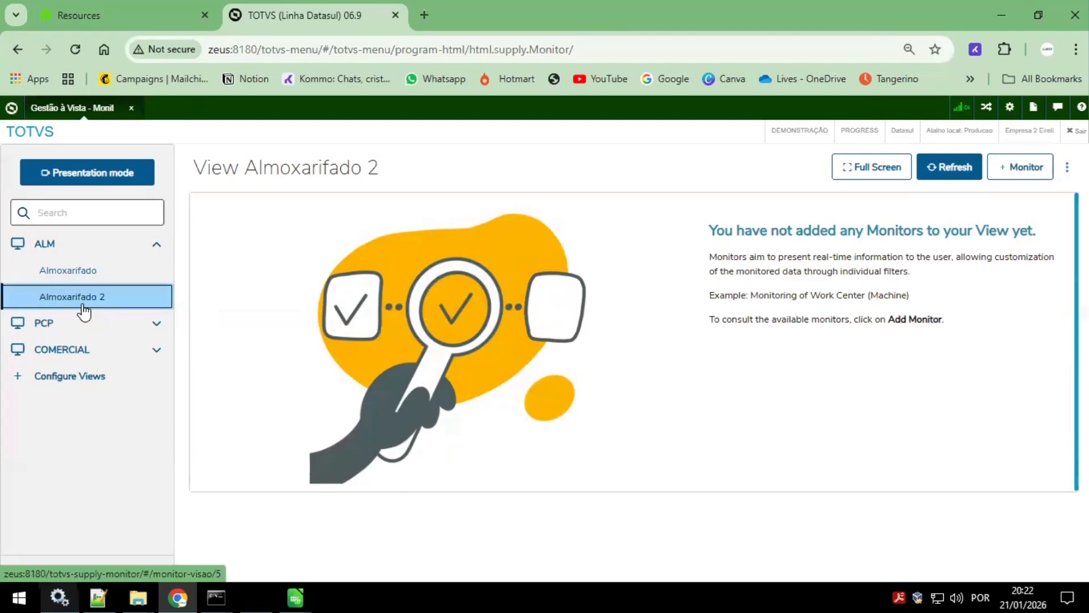
left_click(71, 272)
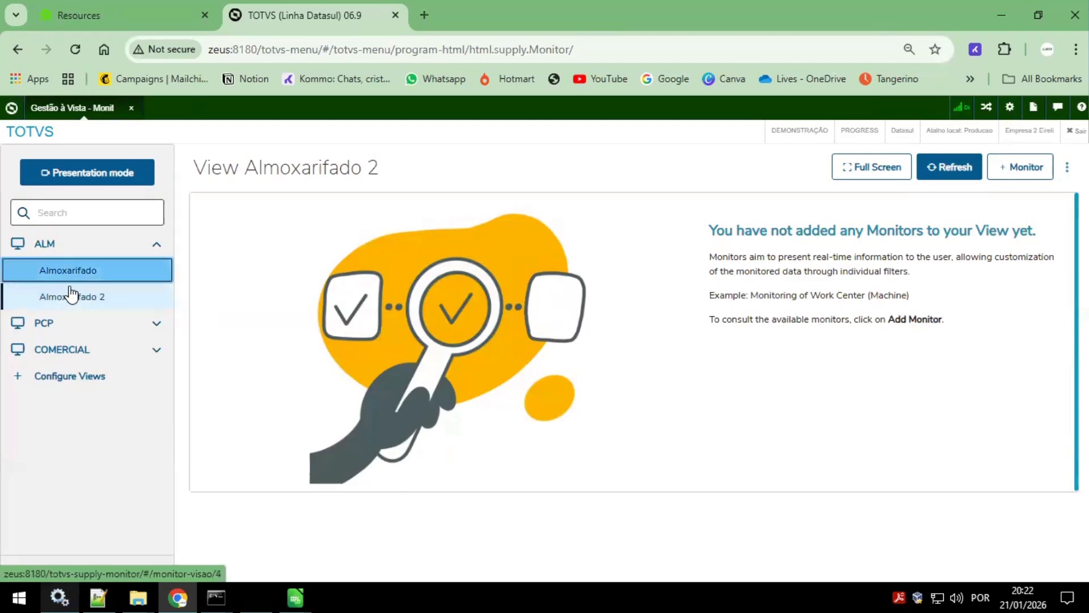
left_click(80, 301)
left_click(71, 272)
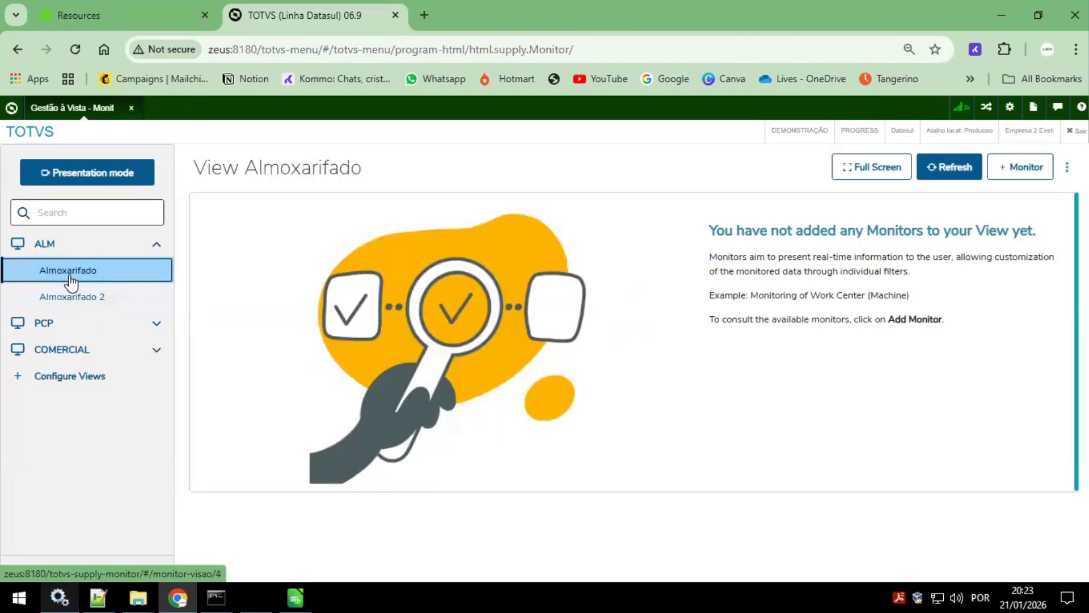
left_click(82, 305)
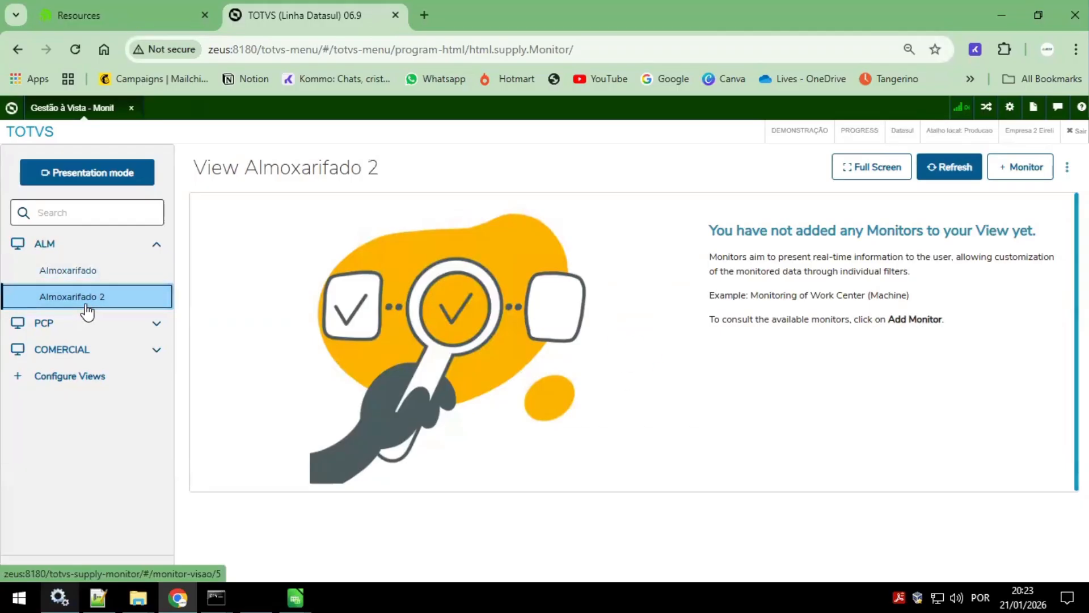
left_click(61, 271)
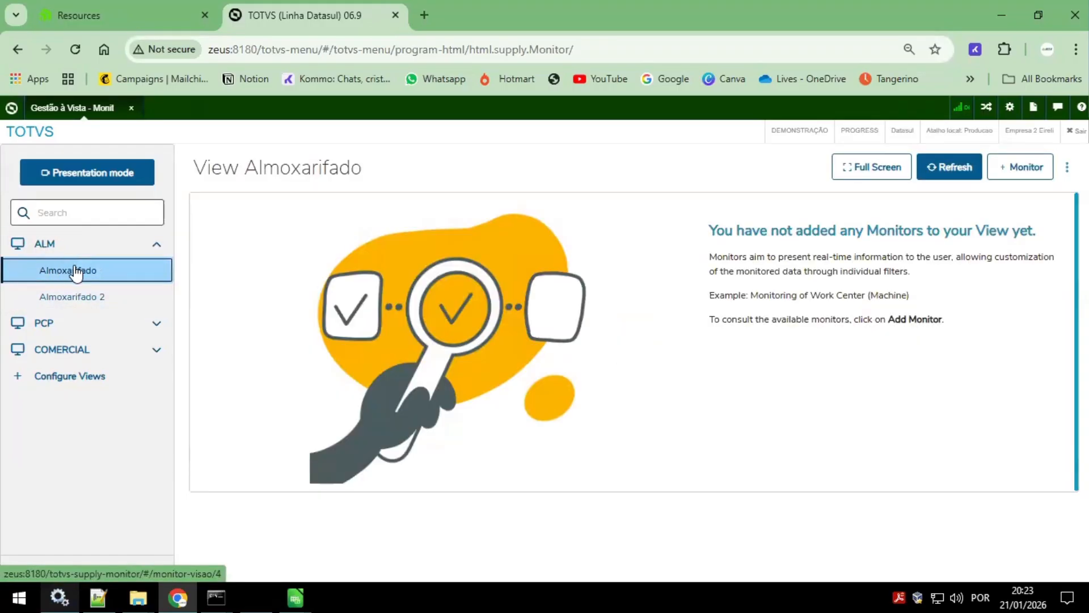
left_click_drag(258, 170, 392, 173)
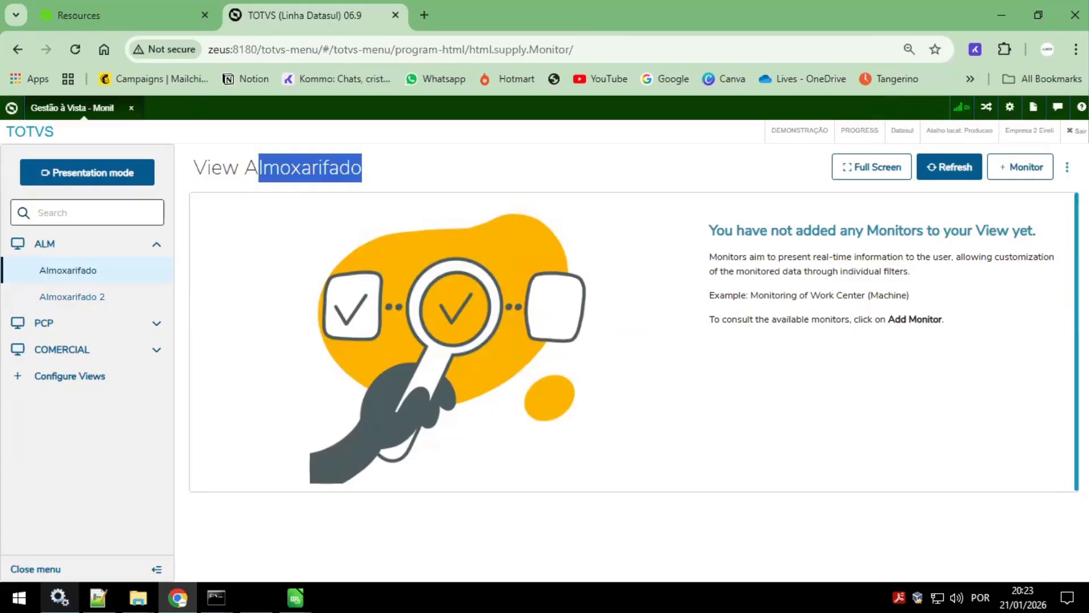
Step: Show the additional options of the Almoxarifado view, check Almoxarifado 2, and reopen the Almoxarifado view
left_click(1067, 167)
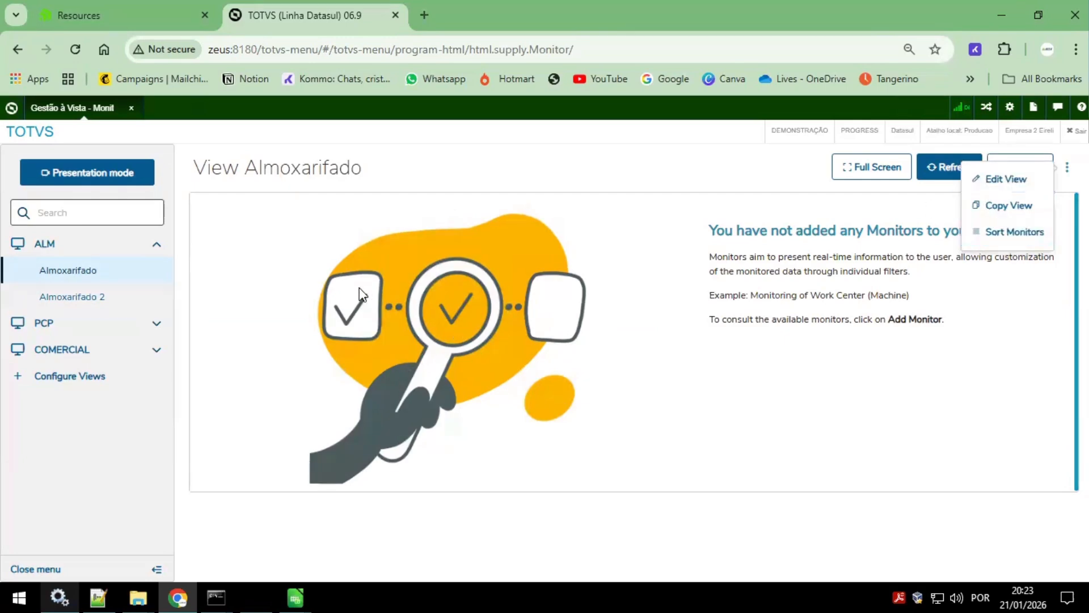
left_click(76, 300)
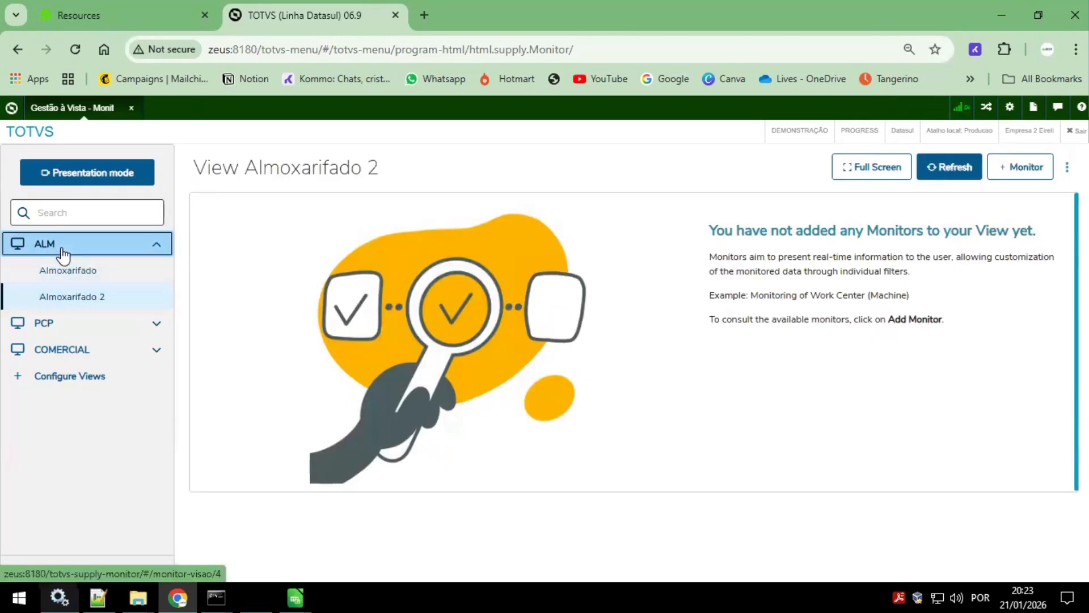
left_click(65, 253)
left_click(64, 252)
left_click(67, 275)
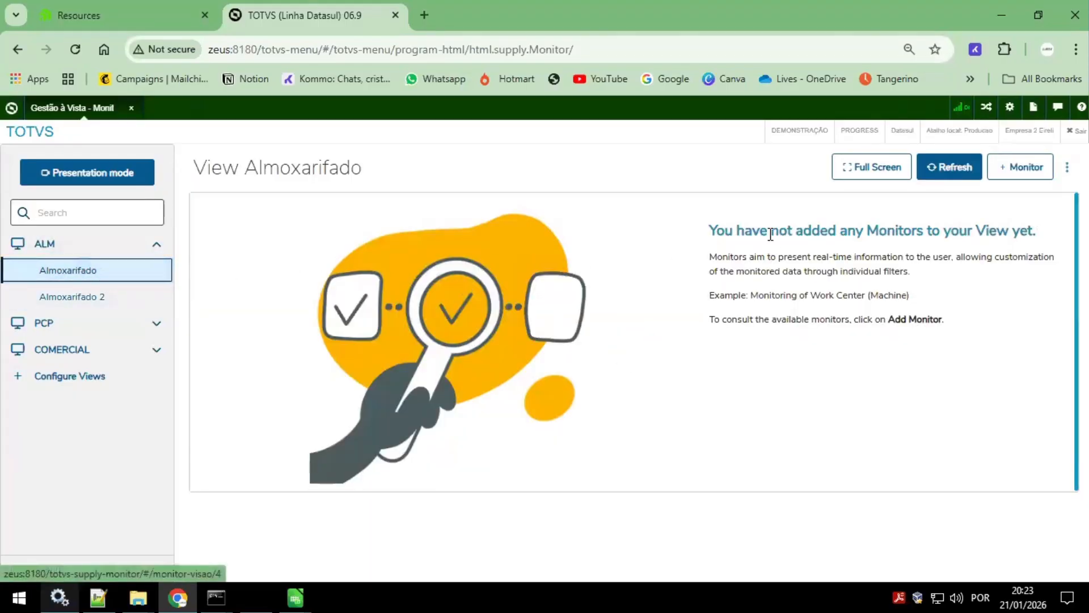
Step: Start adding a monitor to the Almoxarifado view and examine the titles and descriptions of the monitors in the Estoque grouper
left_click(1010, 170)
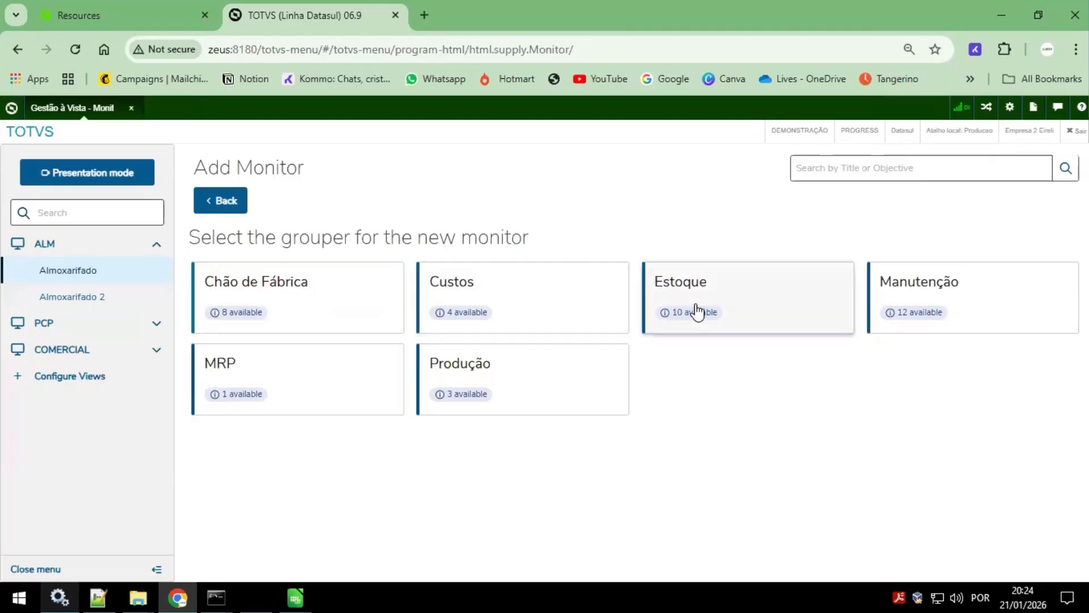
left_click(746, 294)
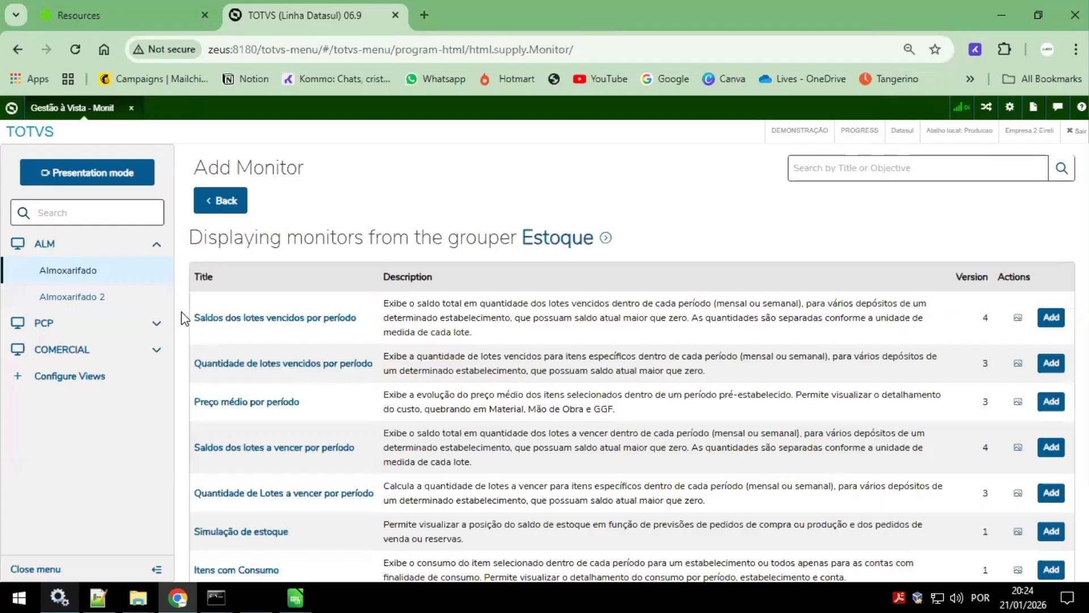
scroll(834, 363, "down", 2)
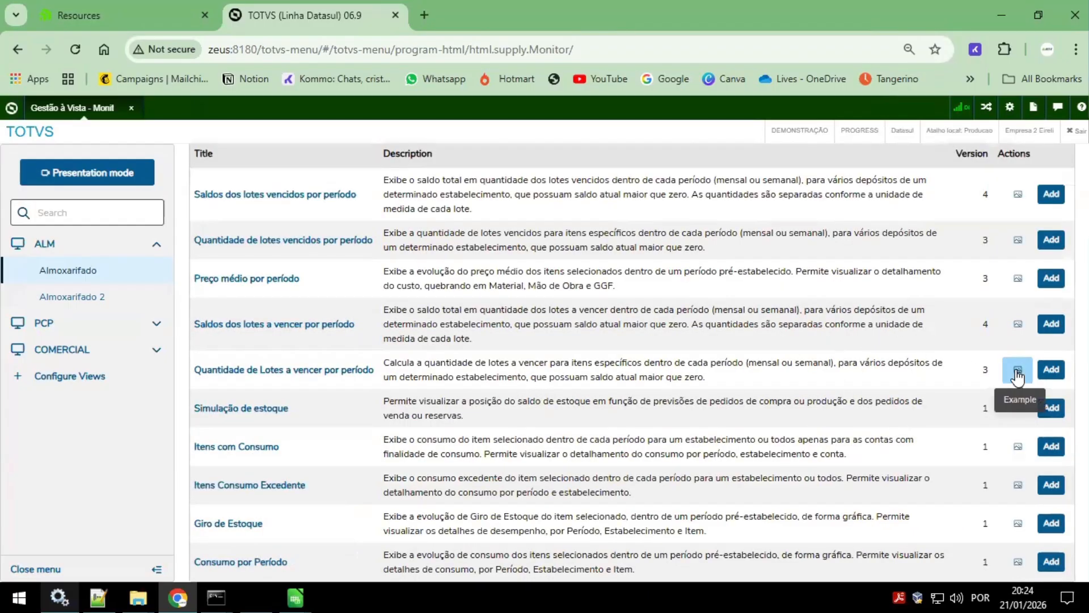
scroll(930, 329, "up", 2)
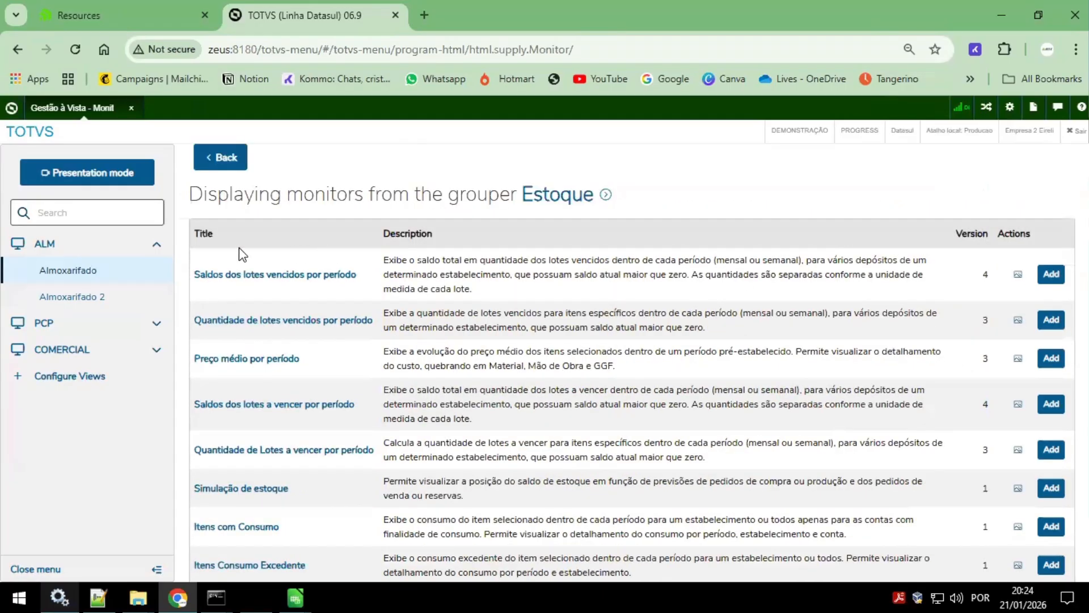
left_click_drag(198, 275, 416, 288)
scroll(445, 368, "down", 2)
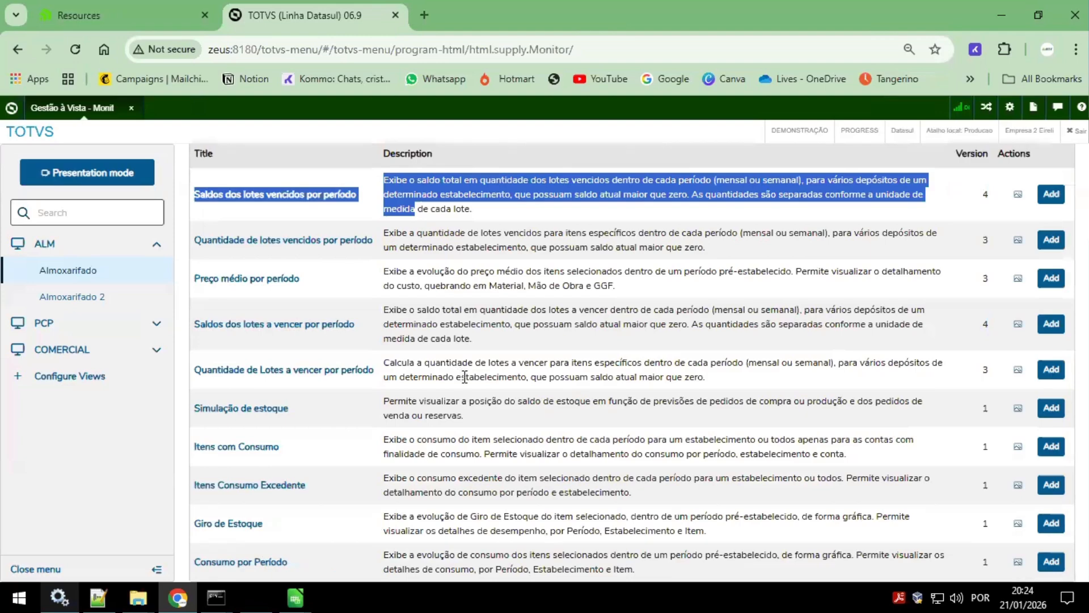
Step: Clear the text highlight in the Estoque monitor list and look over the available monitors again
scroll(464, 376, "up", 3)
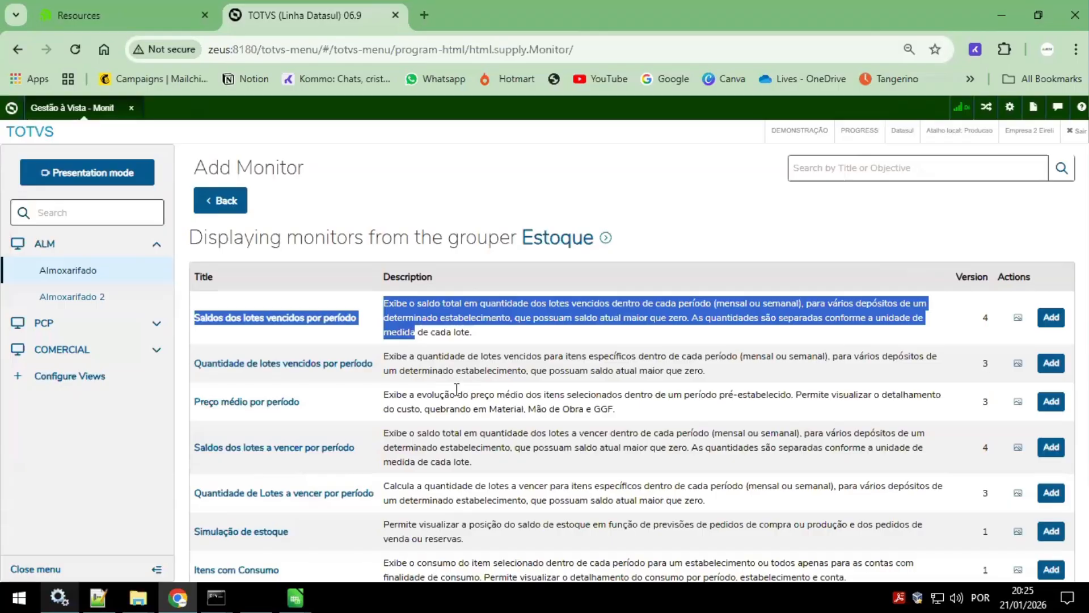
left_click(588, 347)
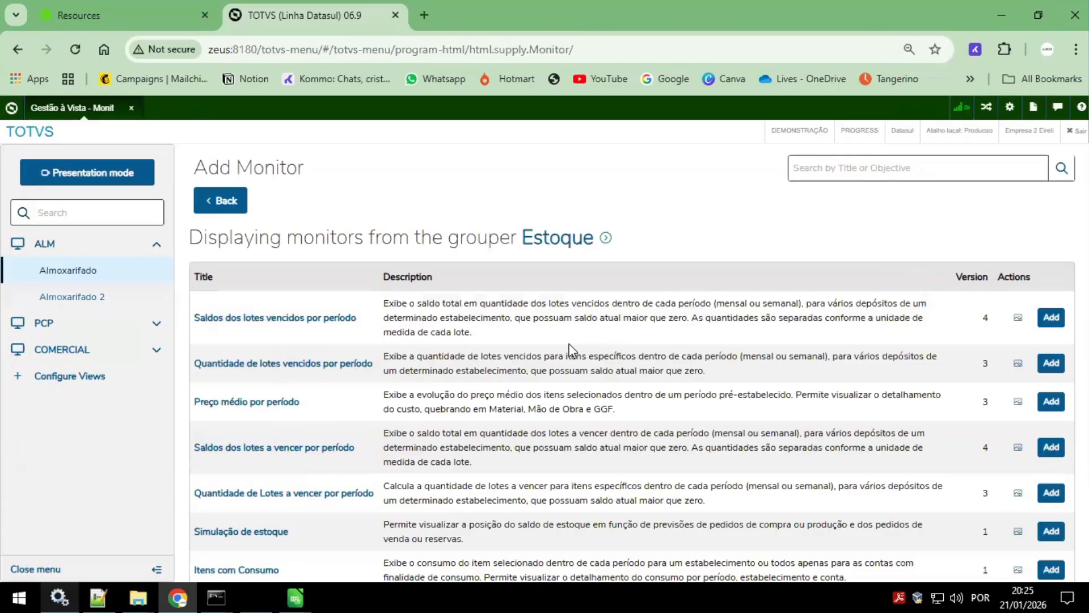
scroll(581, 353, "down", 3)
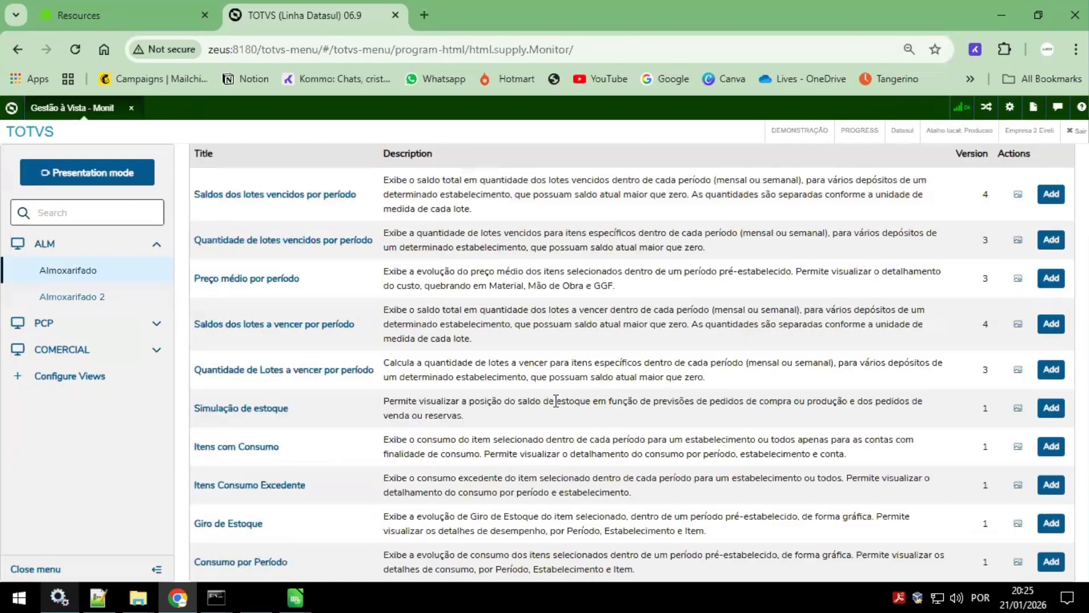
Step: Switch to CE0302(2).xlsx in LibreOffice Calc, copy item code 4947, and return to the monitor list in Chrome
mouse_move(303, 588)
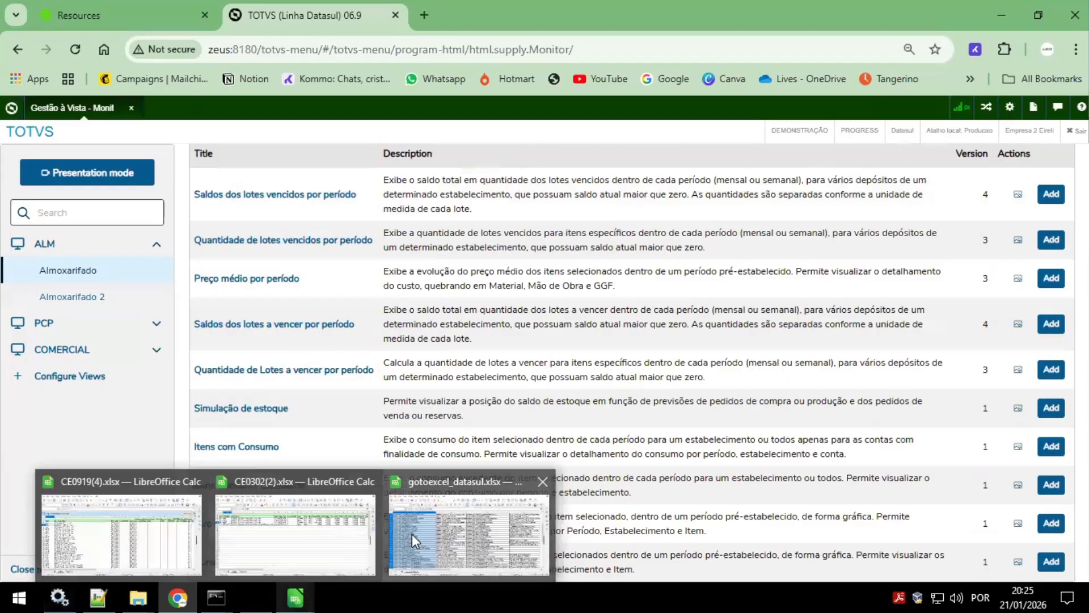
left_click(343, 471)
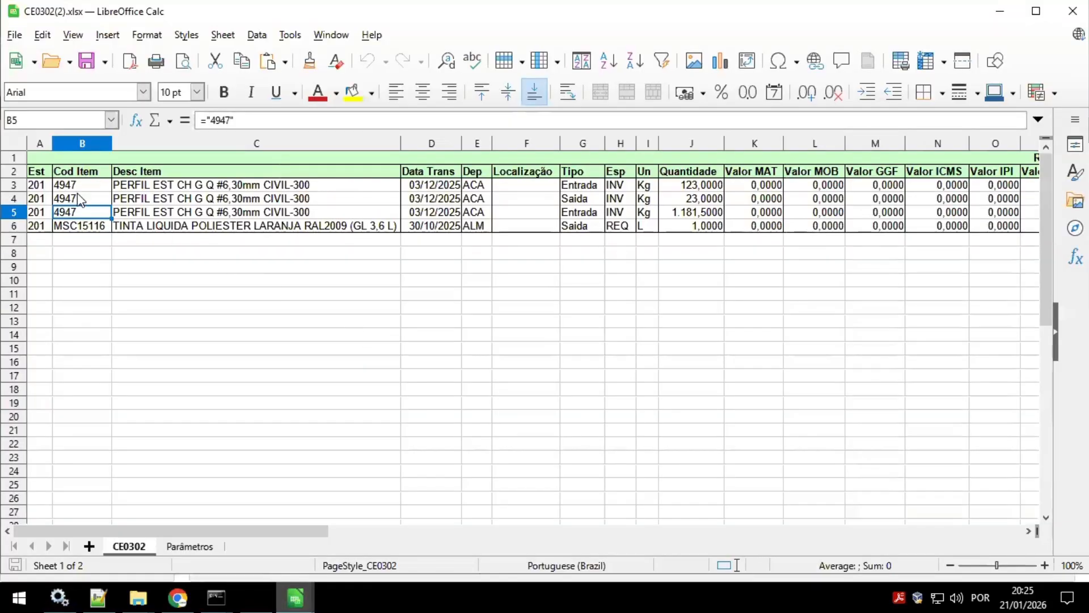
right_click(81, 213)
left_click(153, 243)
mouse_move(259, 590)
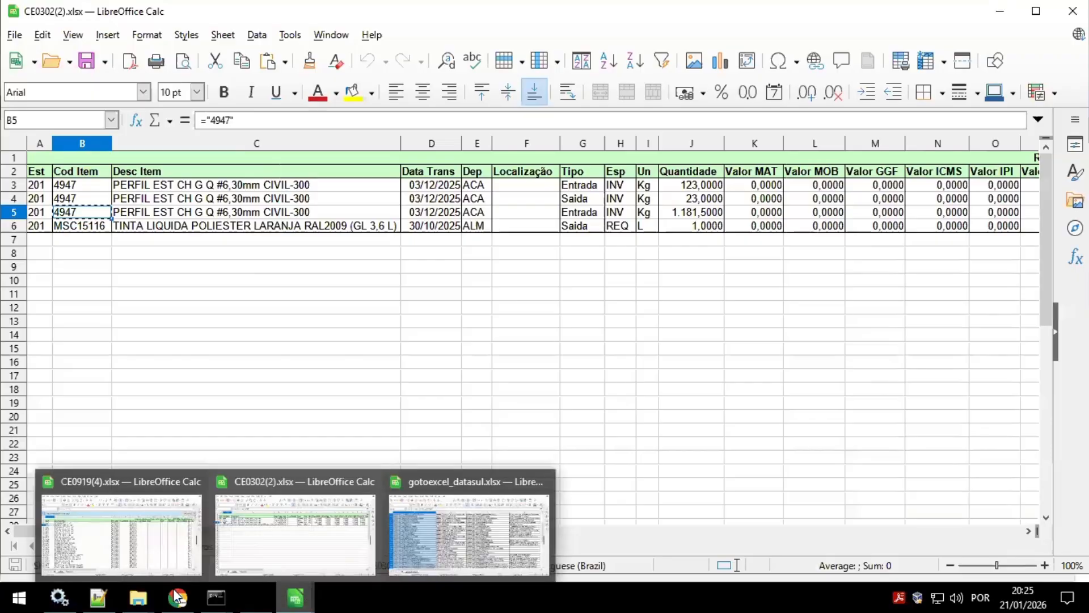
left_click(205, 508)
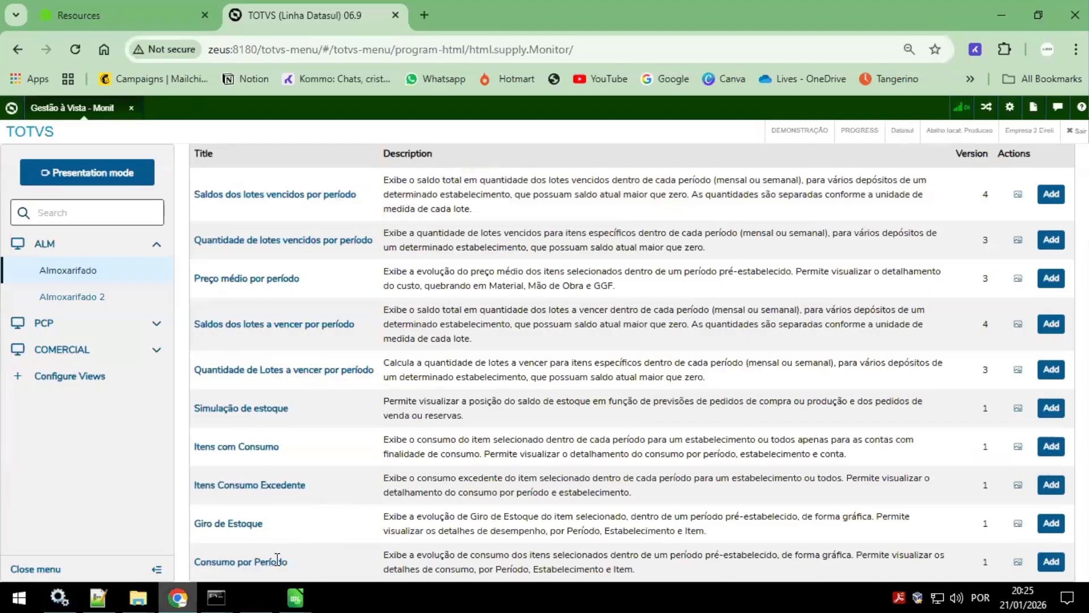
Step: View the example chart of the Consumo por Período monitor and close it
left_click(1055, 562)
left_click(1018, 562)
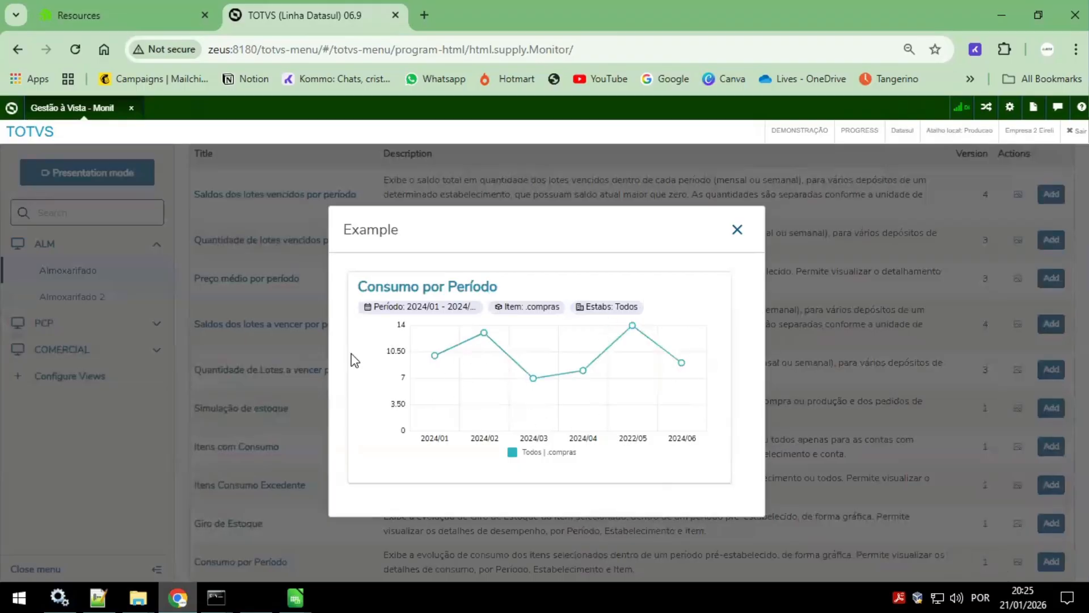
left_click(737, 229)
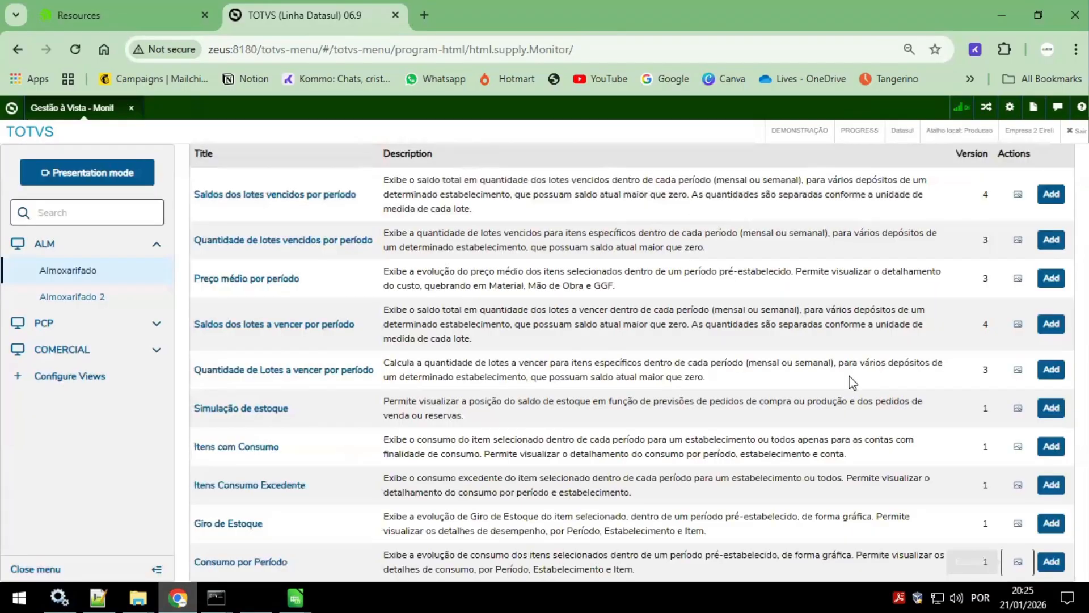
Step: Add the Consumo por Período monitor with title Consumo por Período 4947, widget size Small (6/12) and position 1
left_click(1051, 561)
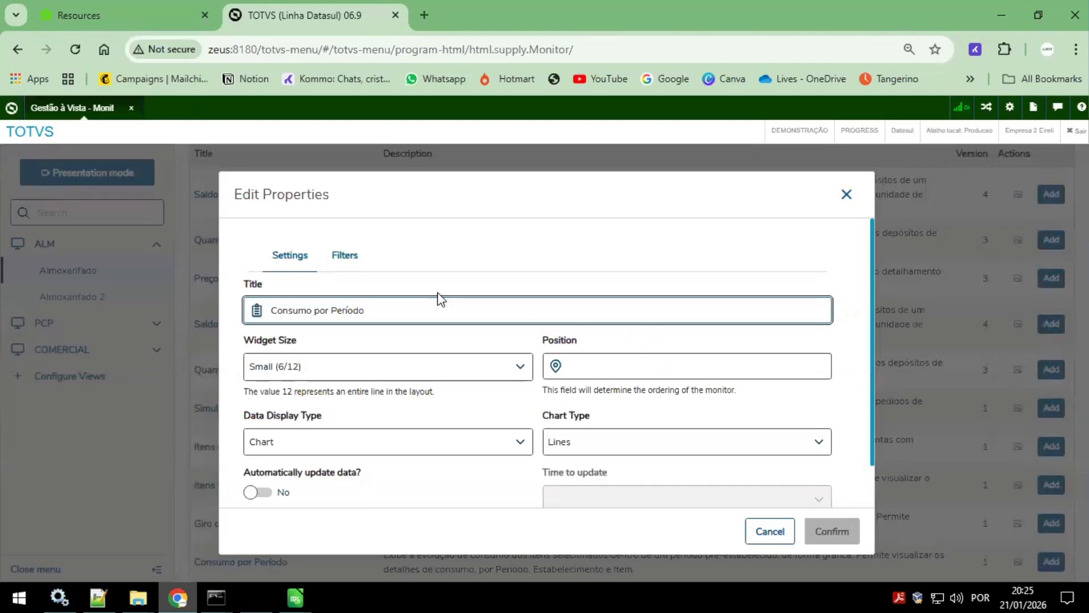
type("4947")
left_click(438, 372)
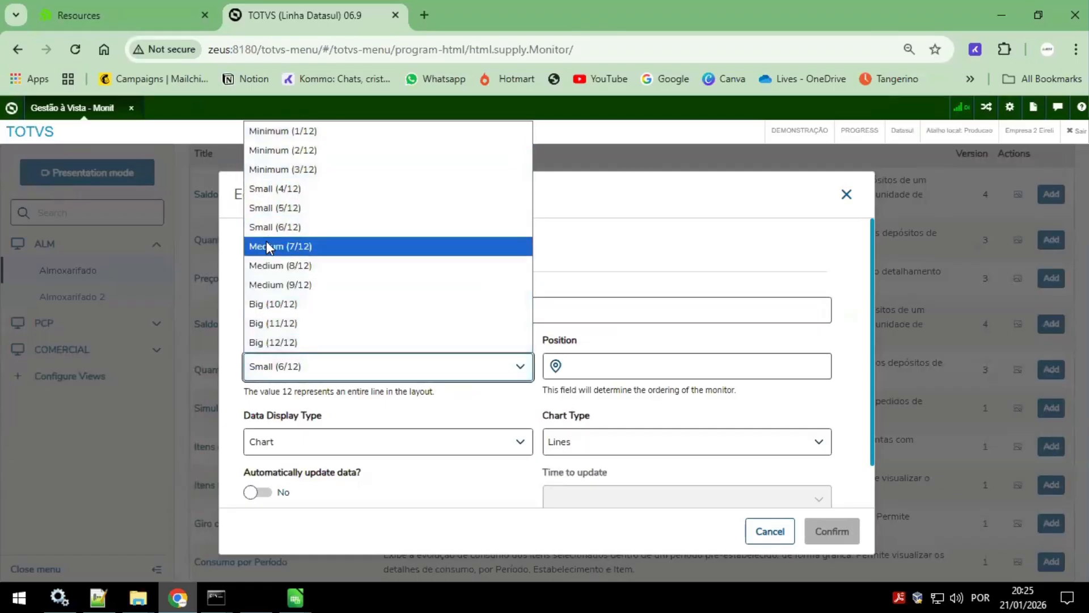
left_click(294, 228)
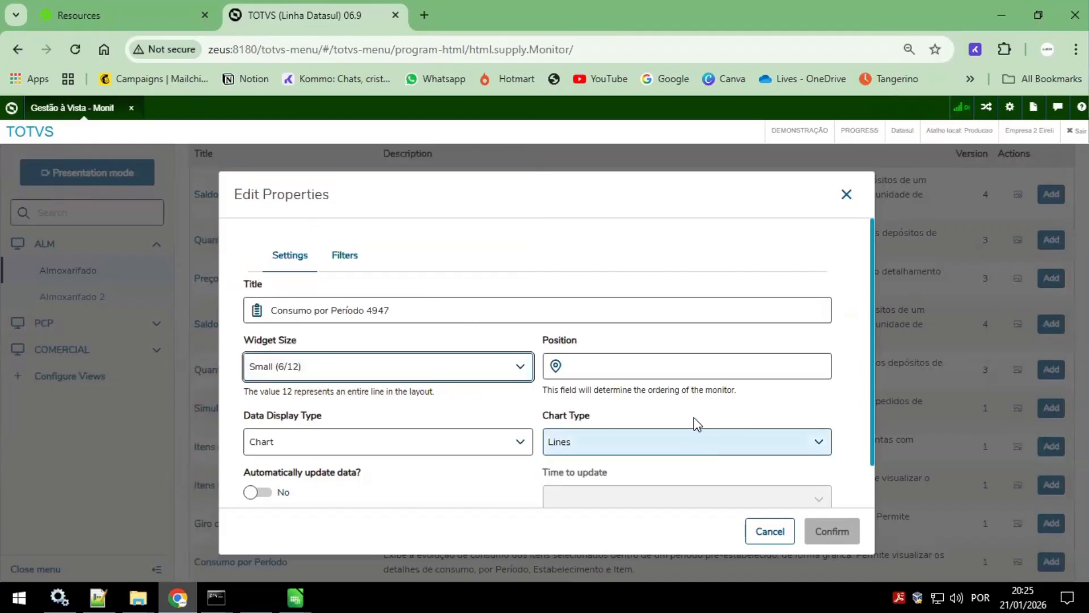
left_click(628, 364)
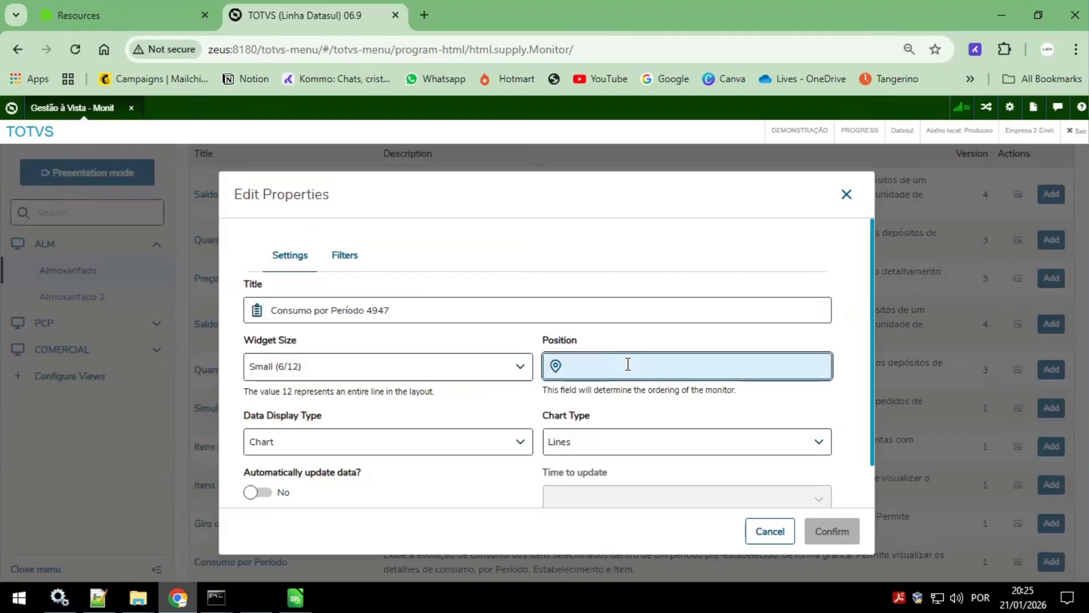
type("1")
Step: Keep the monitor's display as a Lines chart and enable automatic data updates every 30 seconds
left_click(426, 448)
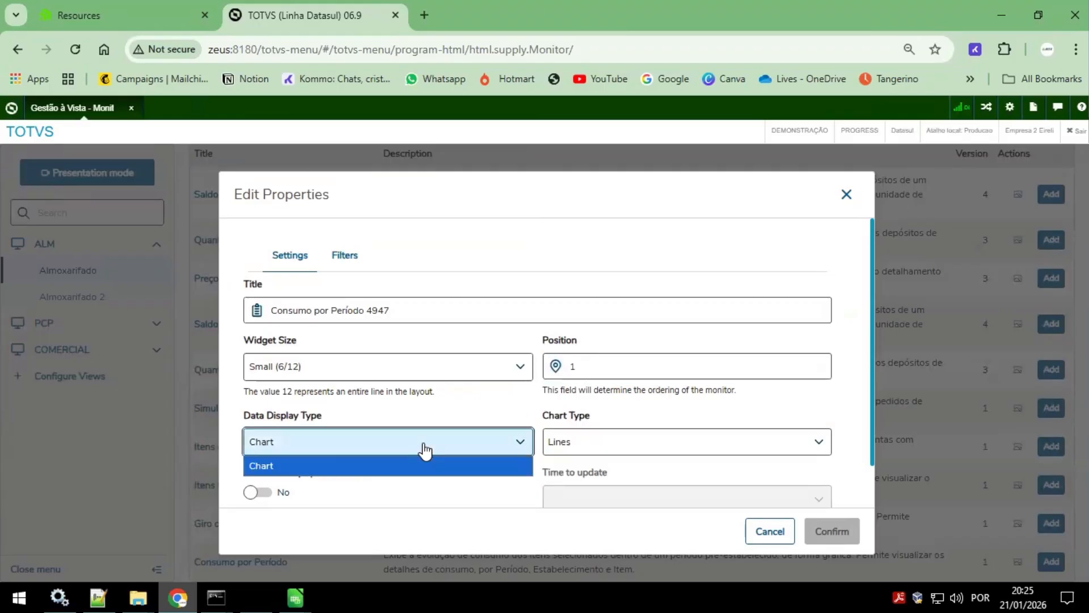
left_click(424, 448)
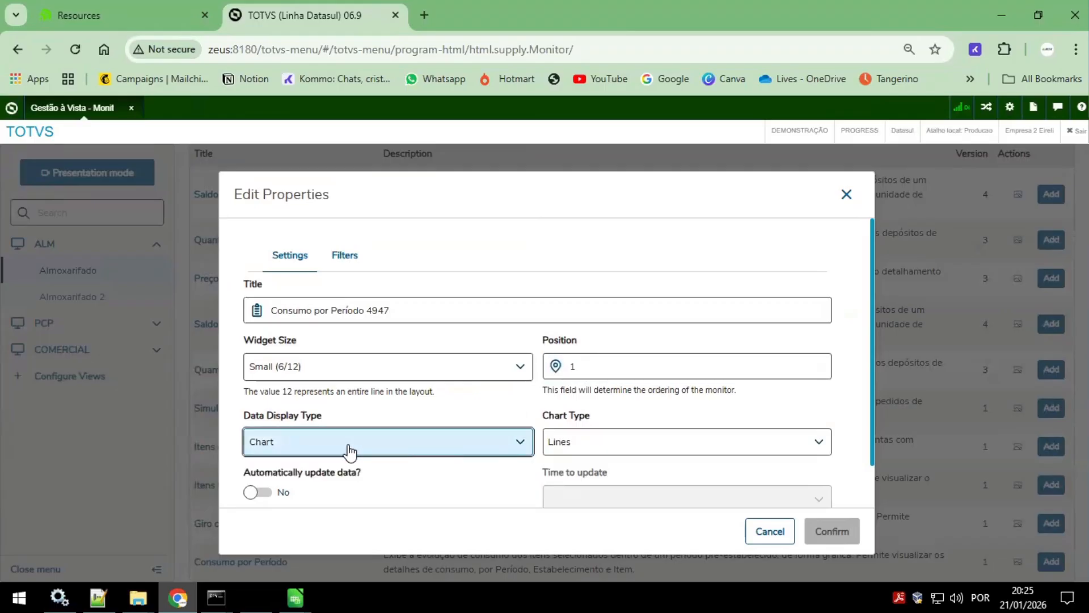
left_click(790, 447)
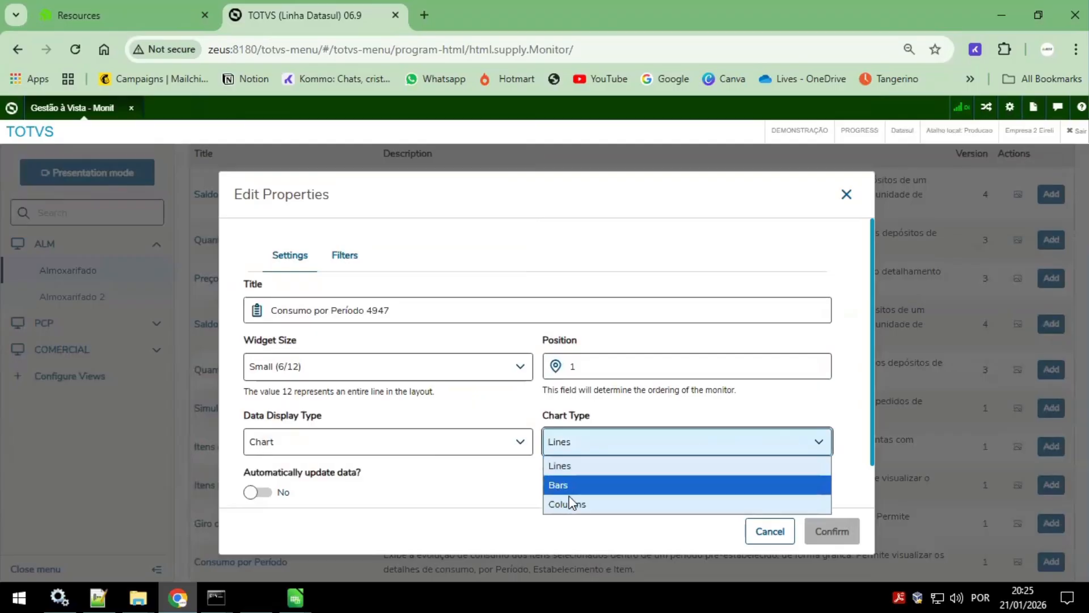
left_click(571, 465)
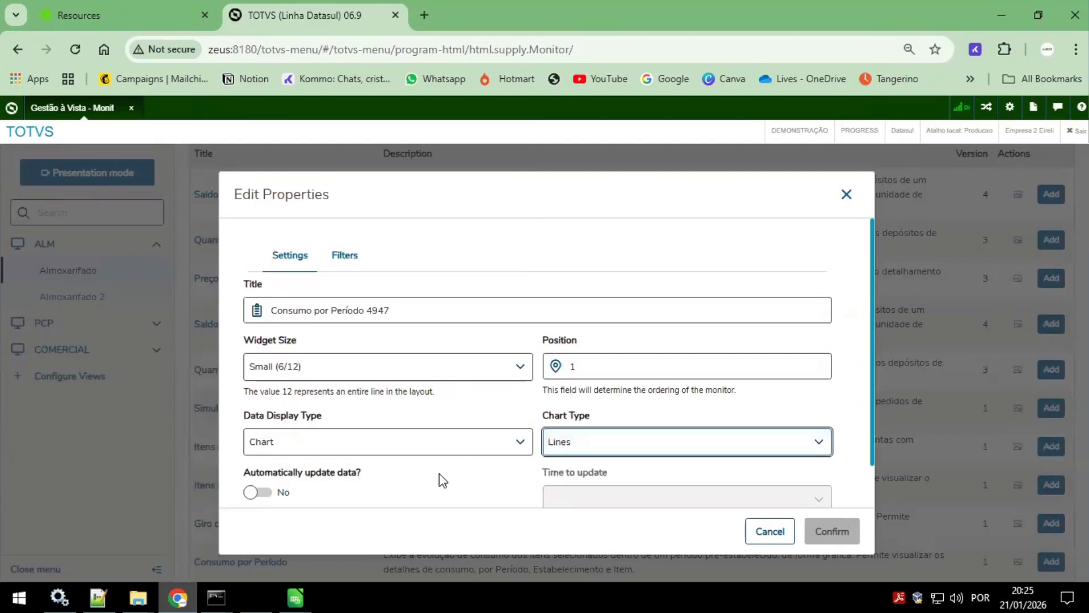
scroll(439, 476, "down", 1)
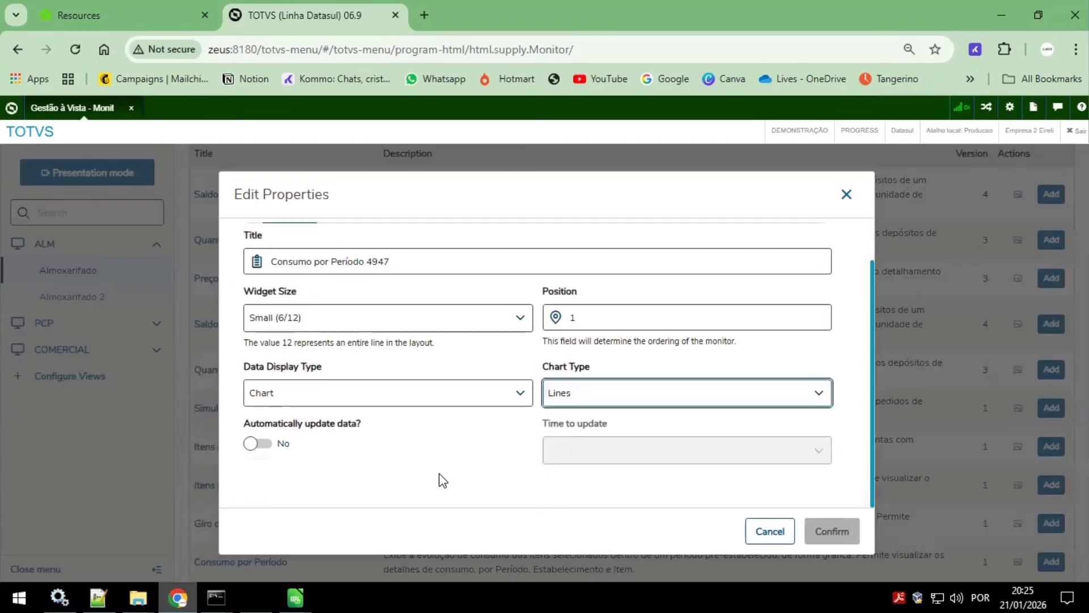
left_click(263, 448)
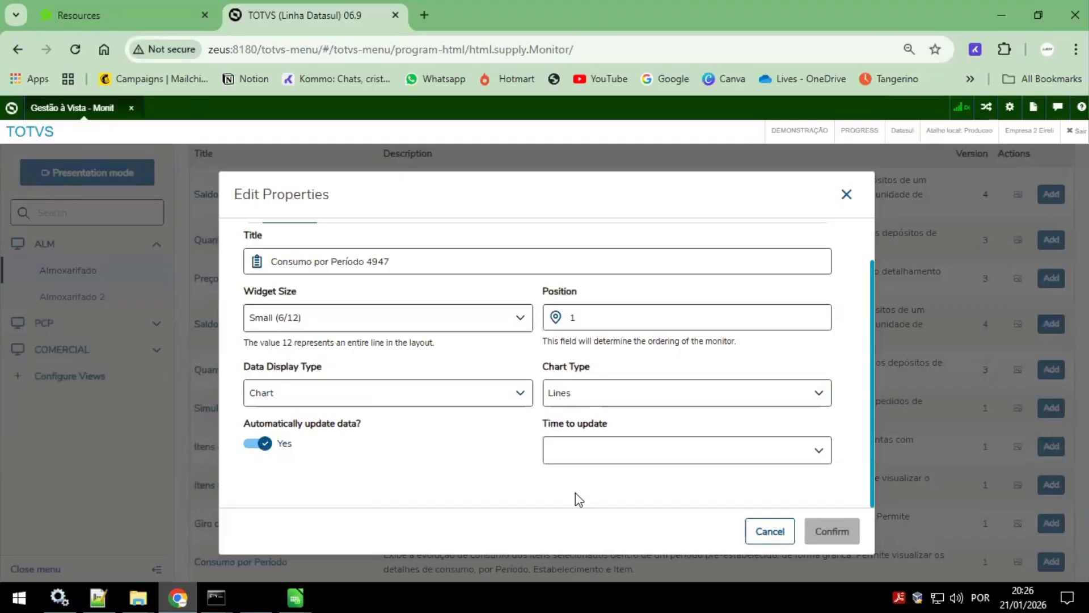
left_click(662, 454)
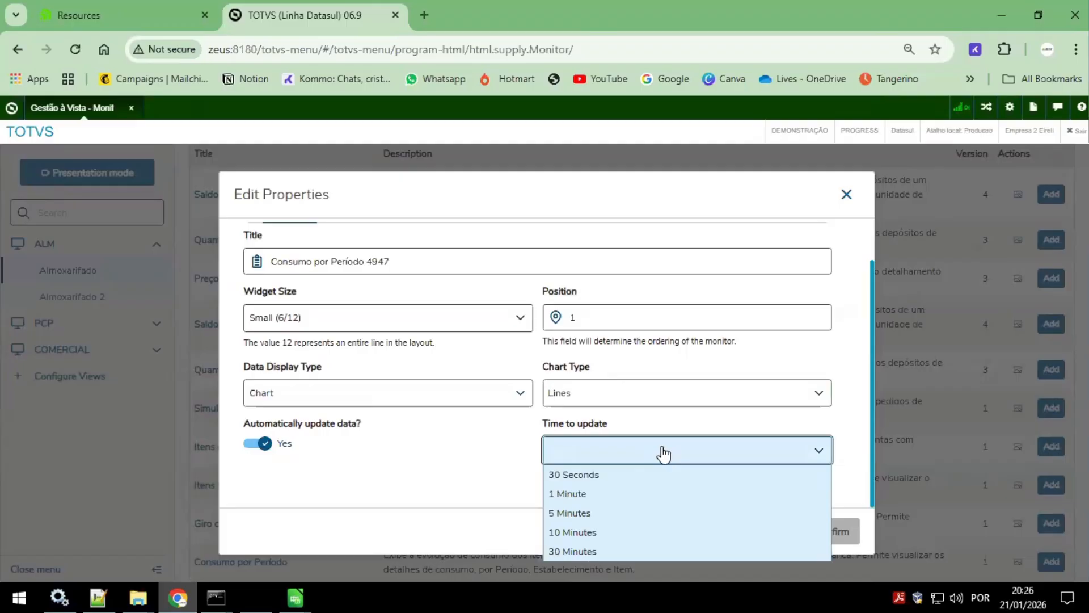
left_click(590, 477)
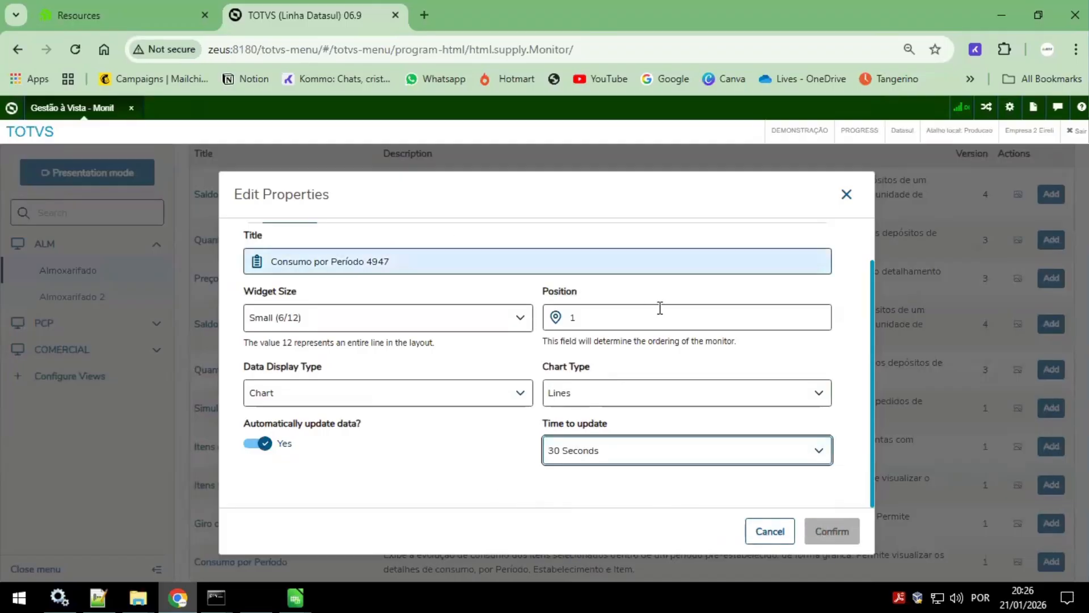
Step: Filter the monitor by Estabelecimento 201 and select items 1004, 1003 and 1002
scroll(624, 284, "up", 1)
left_click(358, 250)
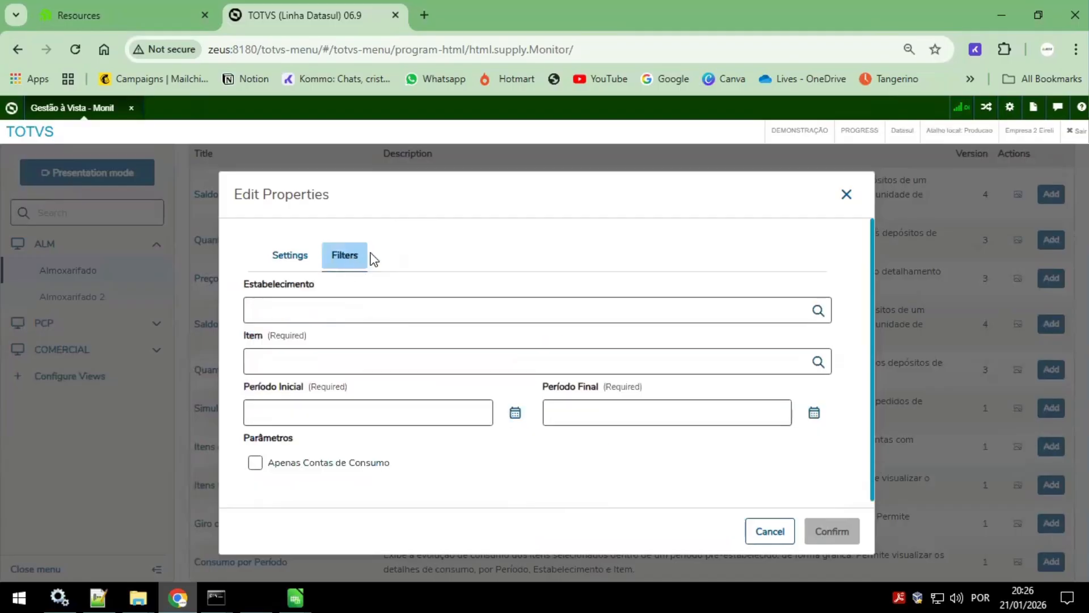
left_click(351, 301)
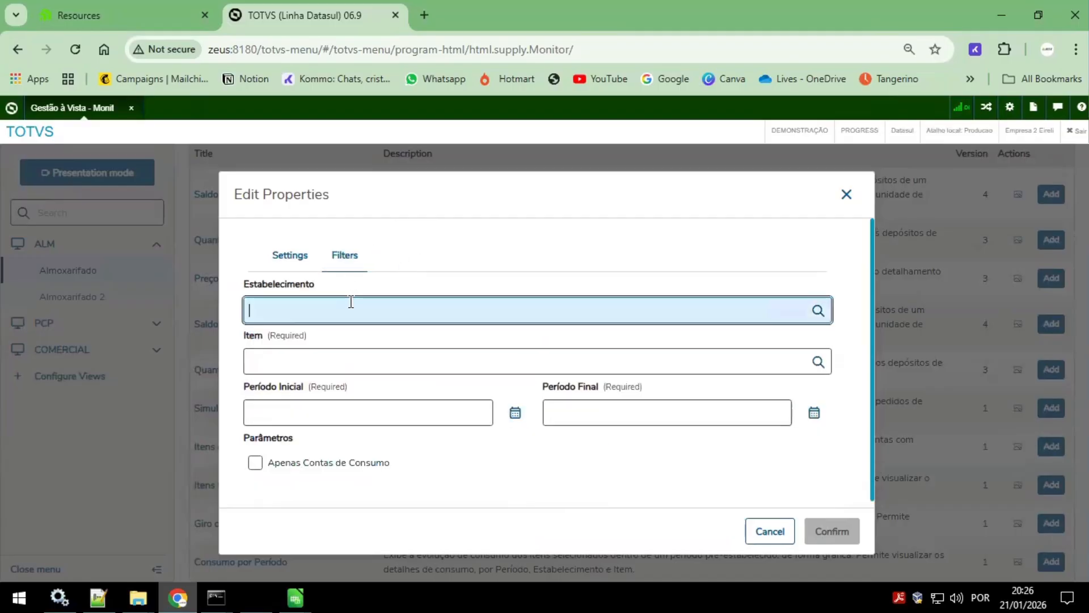
type("201")
left_click(348, 351)
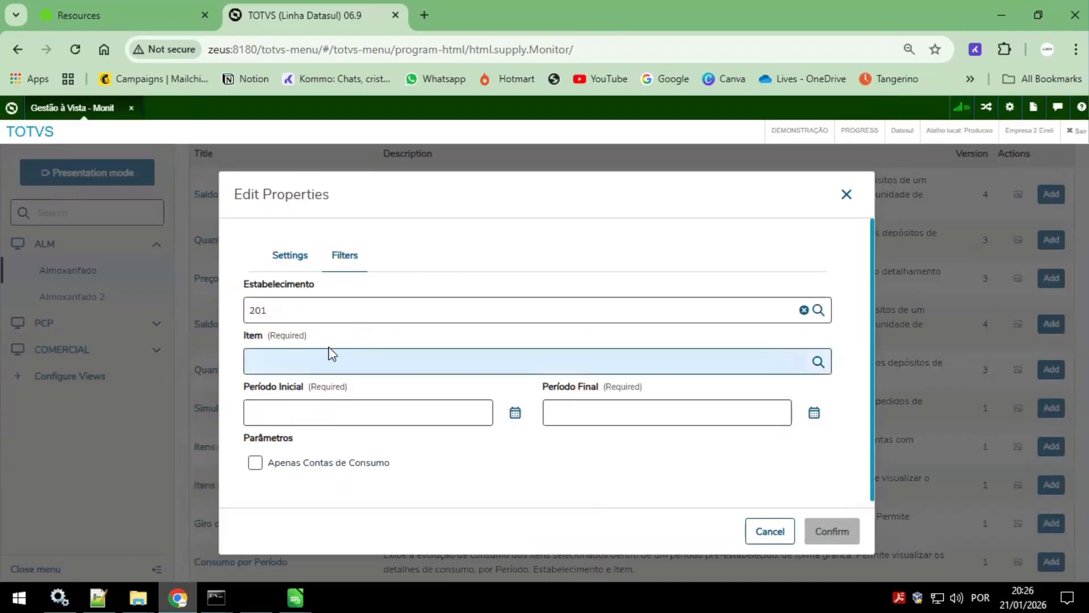
left_click(818, 364)
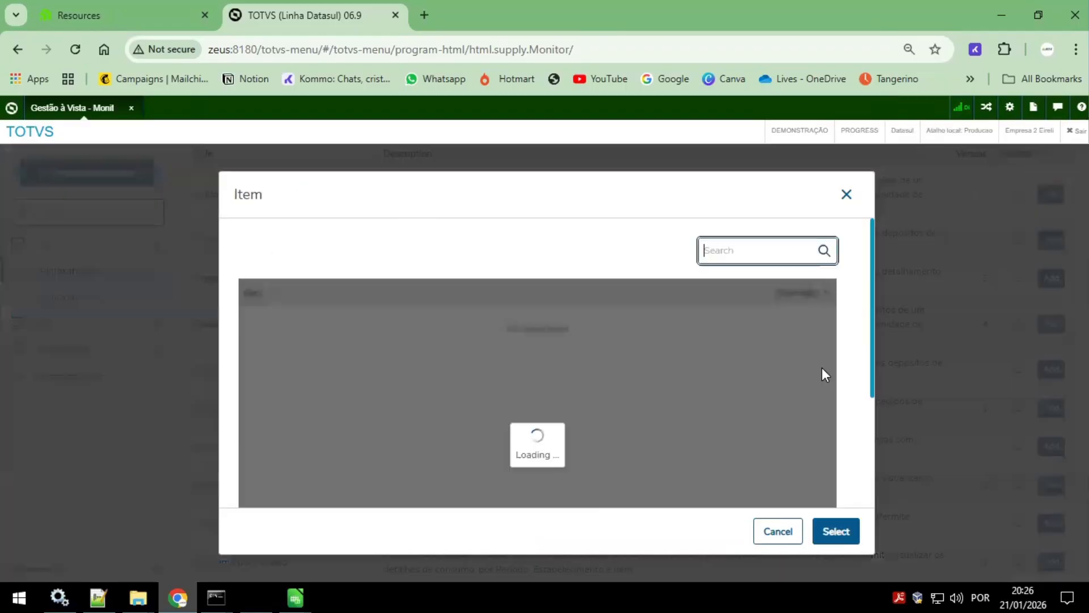
scroll(397, 397, "down", 3)
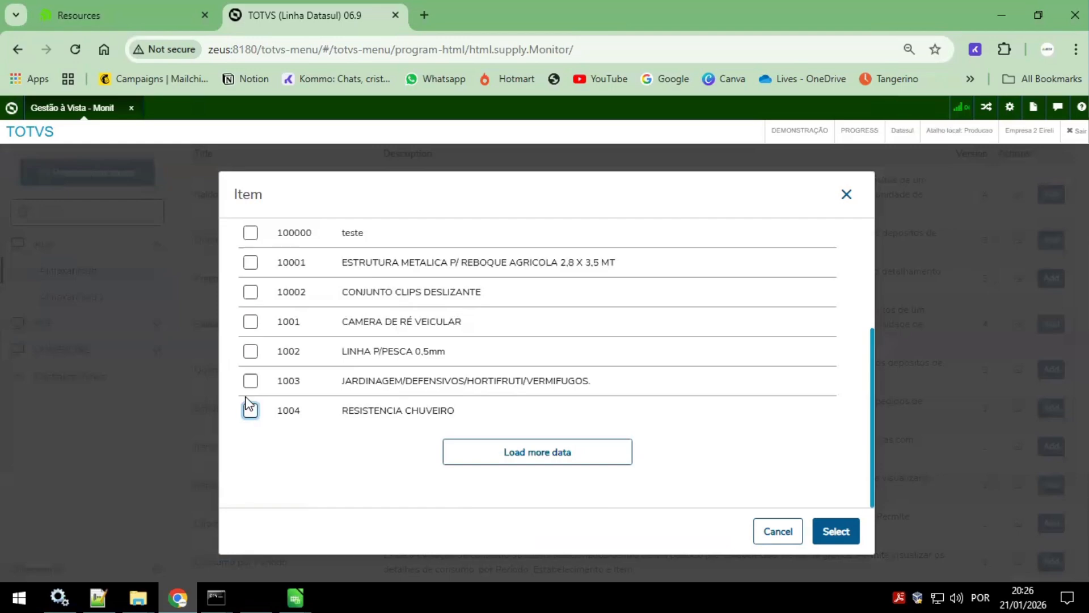
left_click(250, 409)
left_click(252, 381)
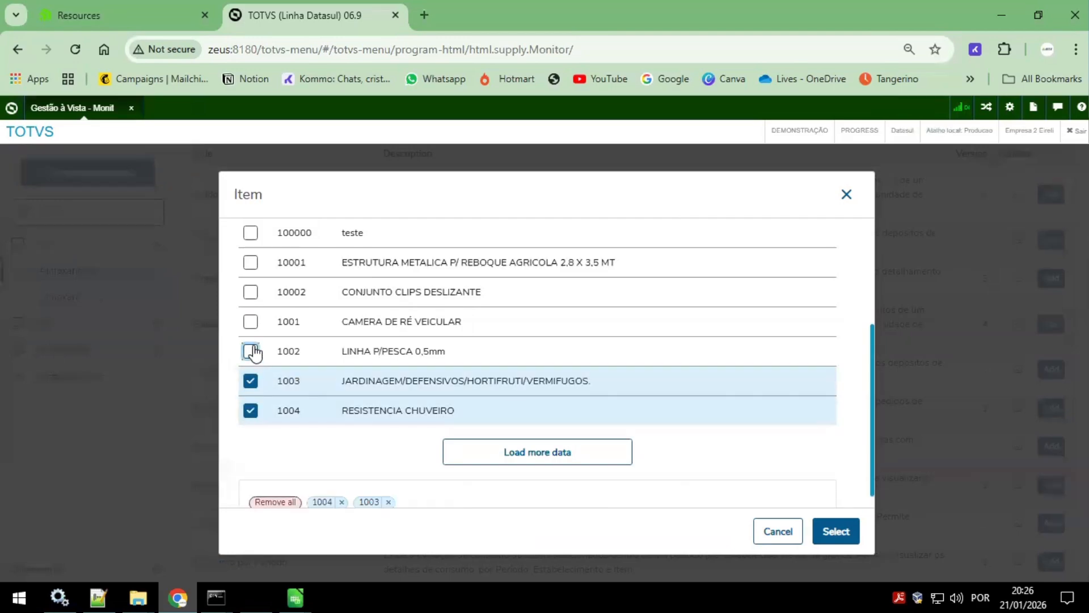
left_click(250, 352)
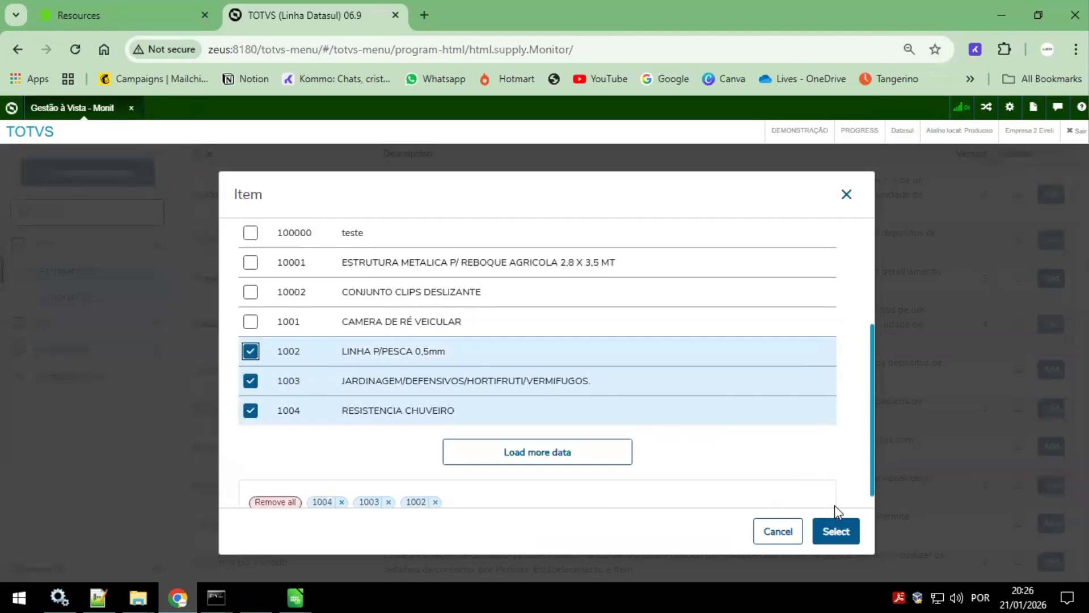
left_click(837, 531)
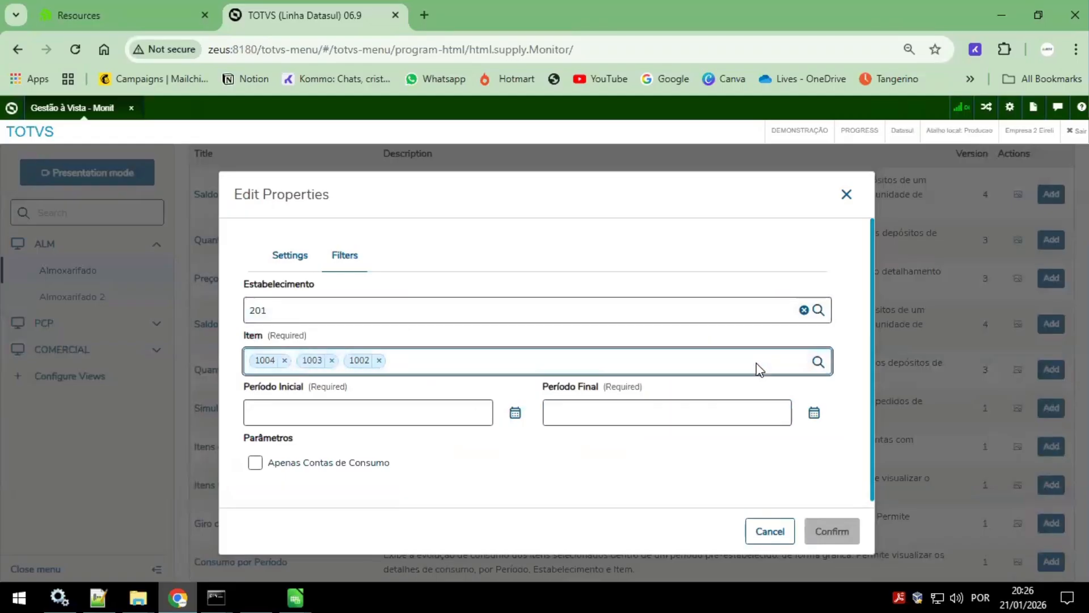
Step: Search for item 4947 and add it to the monitor's item filter
left_click(817, 362)
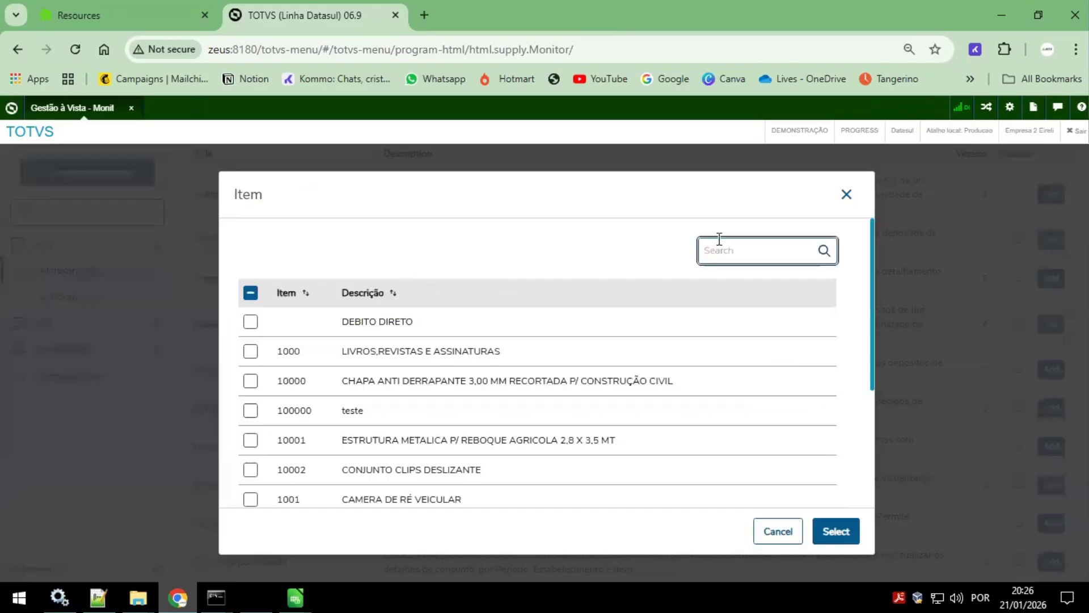
type("4947")
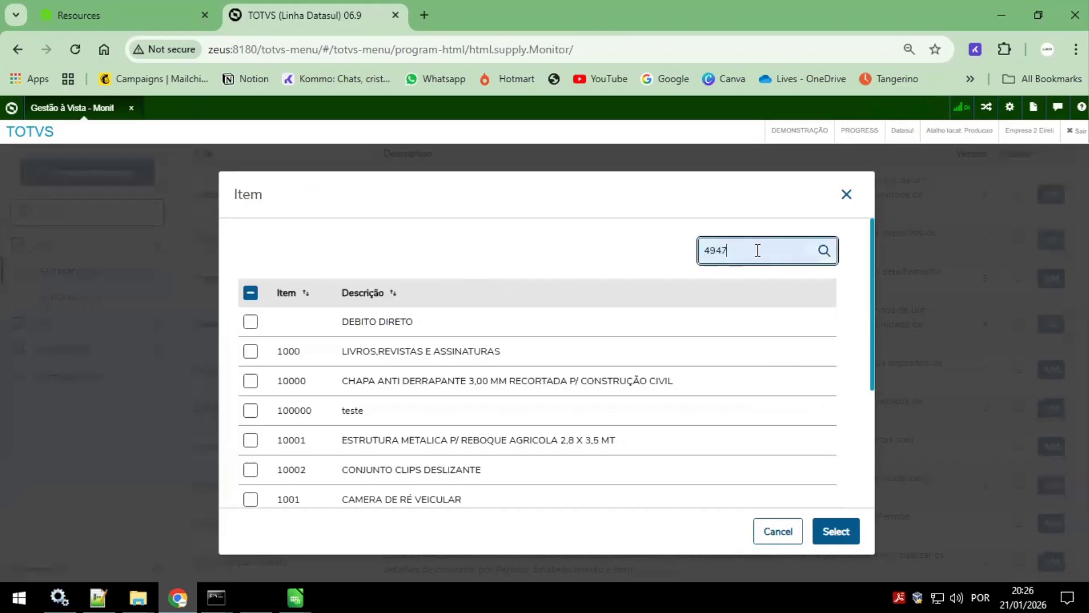
key("Return")
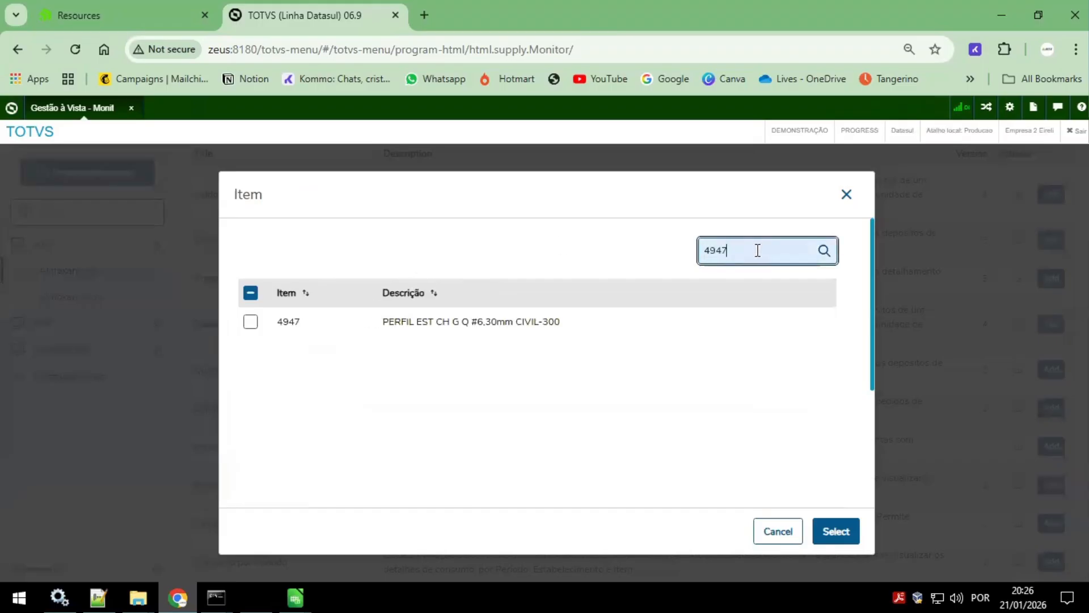
left_click(247, 325)
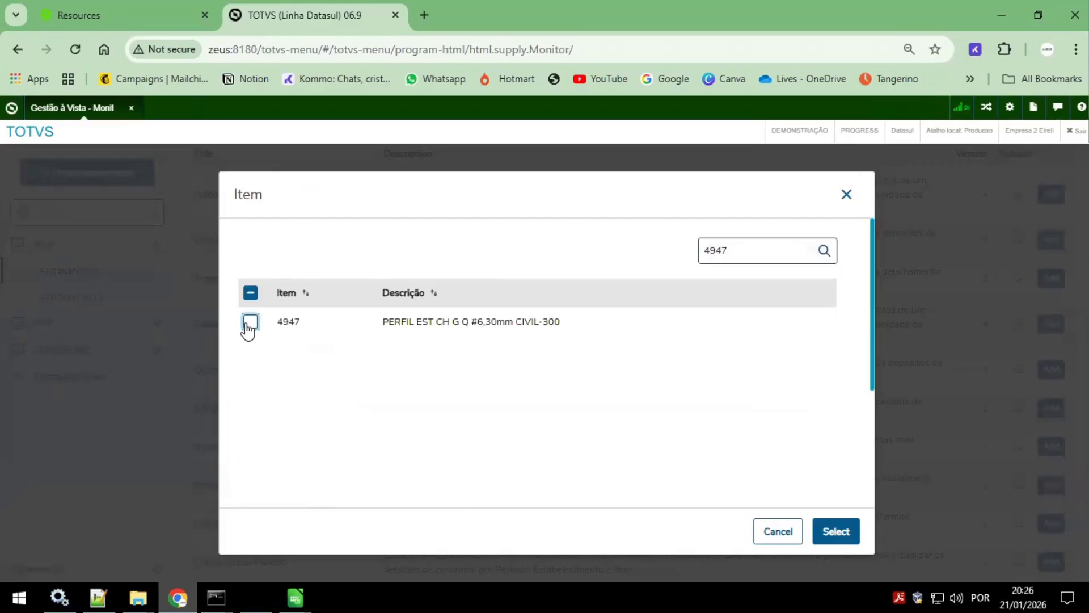
left_click(844, 532)
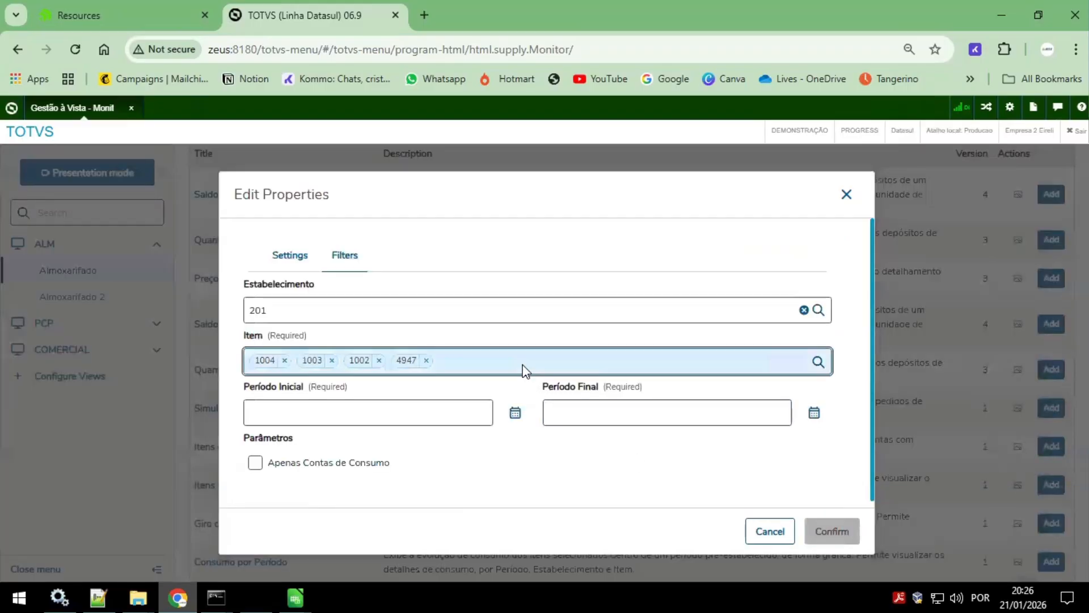
Step: Set the monitor's Período Inicial filter to 01/01/2024
left_click(446, 412)
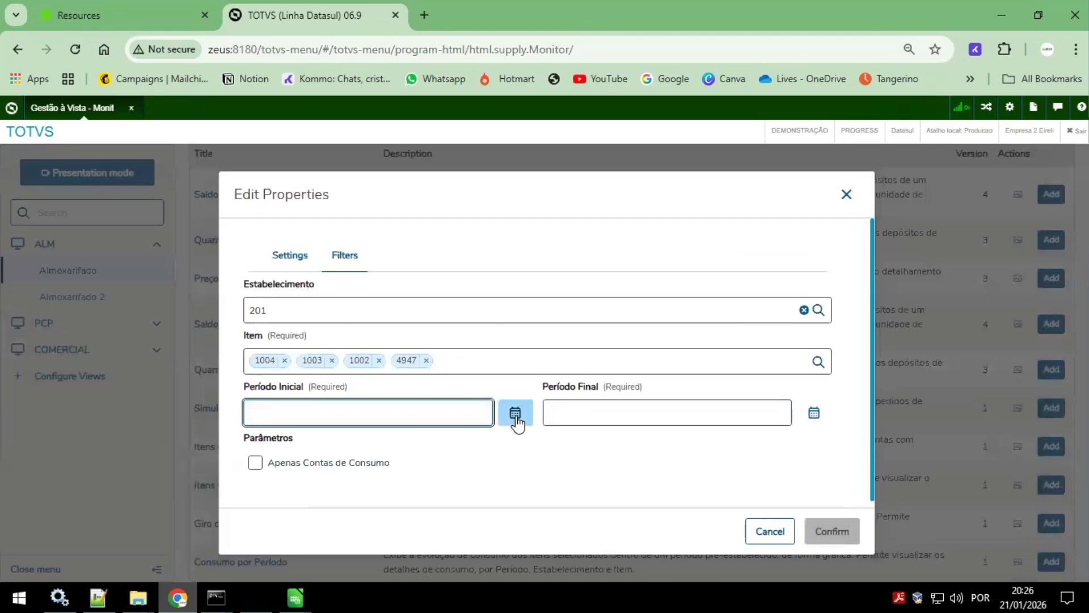
left_click(516, 418)
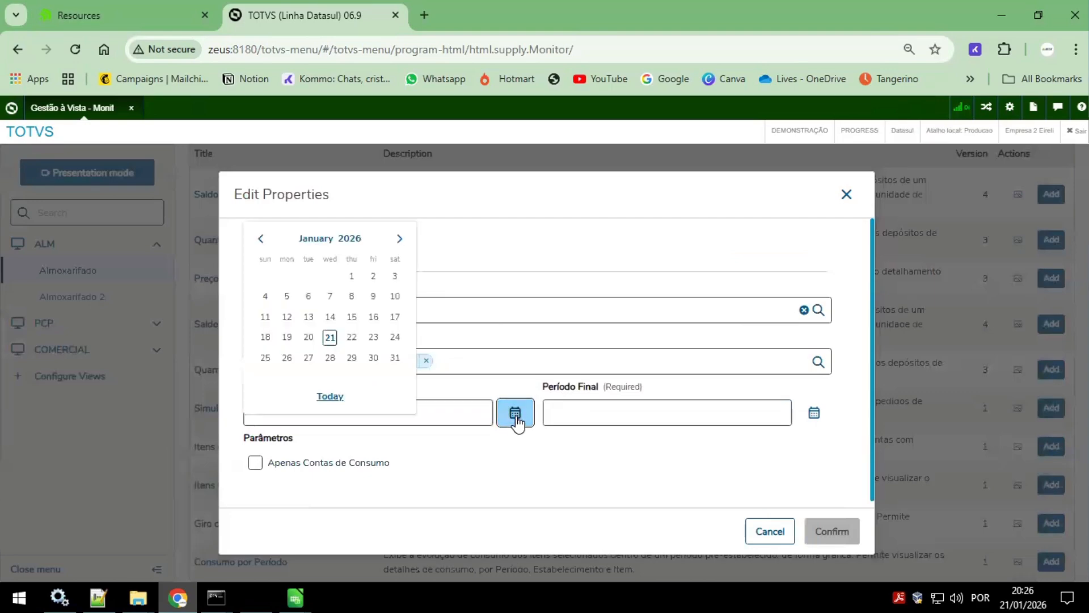
left_click(261, 239)
left_click(261, 239)
left_click(261, 238)
left_click(261, 239)
left_click(261, 238)
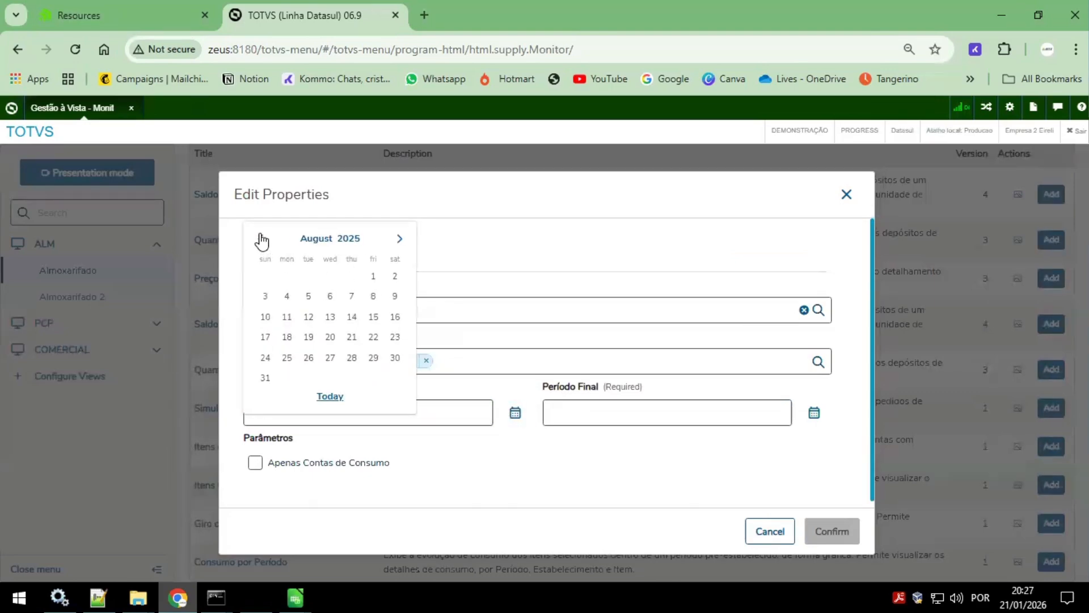
left_click(262, 239)
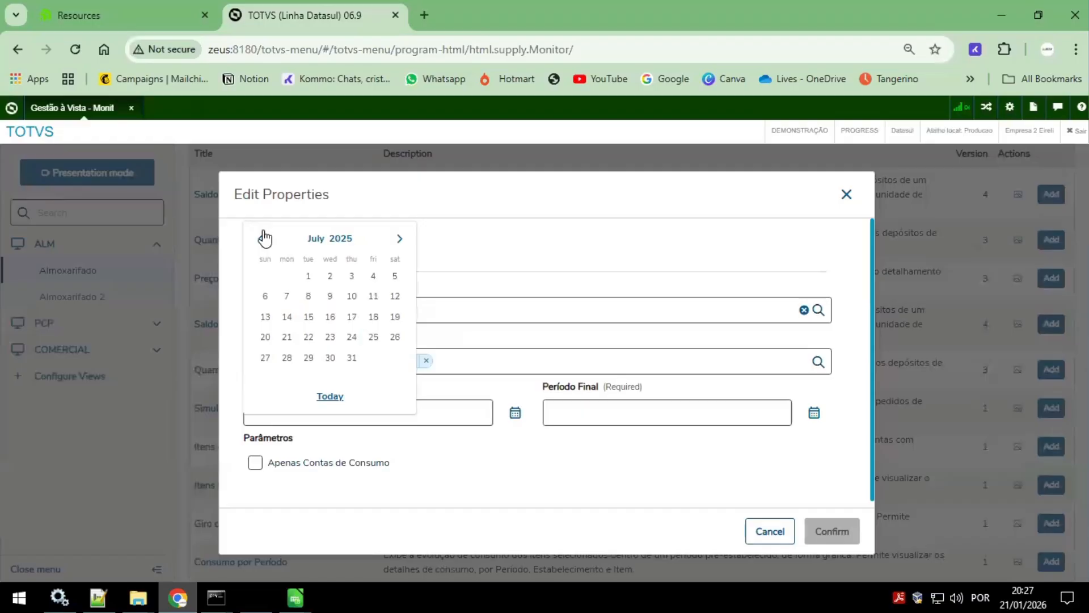
left_click(263, 238)
left_click(264, 238)
left_click(264, 238)
left_click(264, 238)
left_click(264, 238)
left_click(264, 238)
left_click(264, 238)
left_click(263, 239)
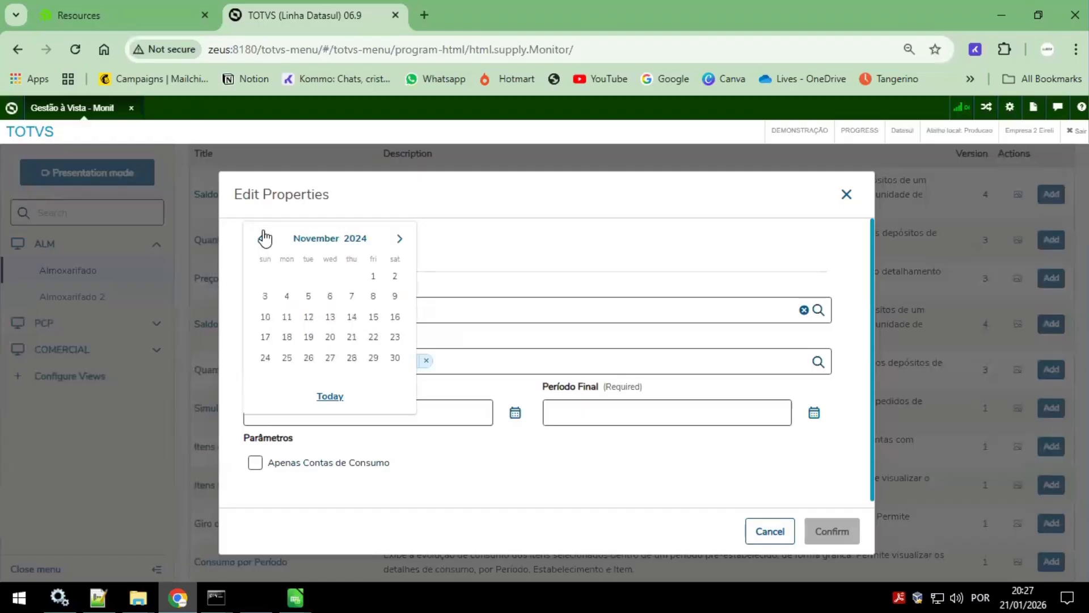
left_click(263, 239)
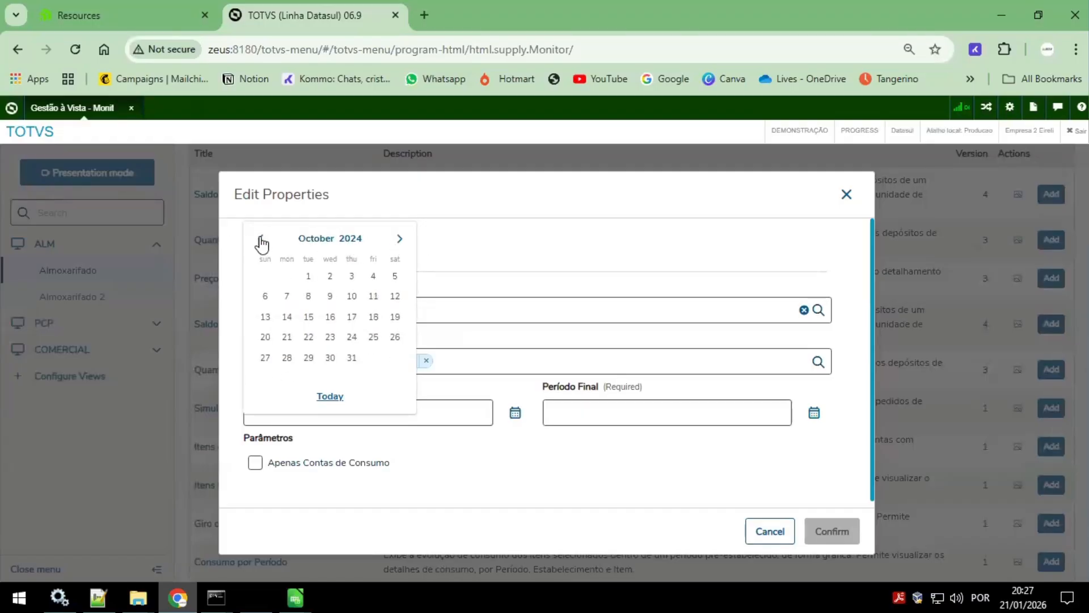
left_click(262, 241)
left_click(262, 240)
left_click(262, 240)
left_click(262, 239)
left_click(263, 239)
left_click(263, 239)
left_click(262, 240)
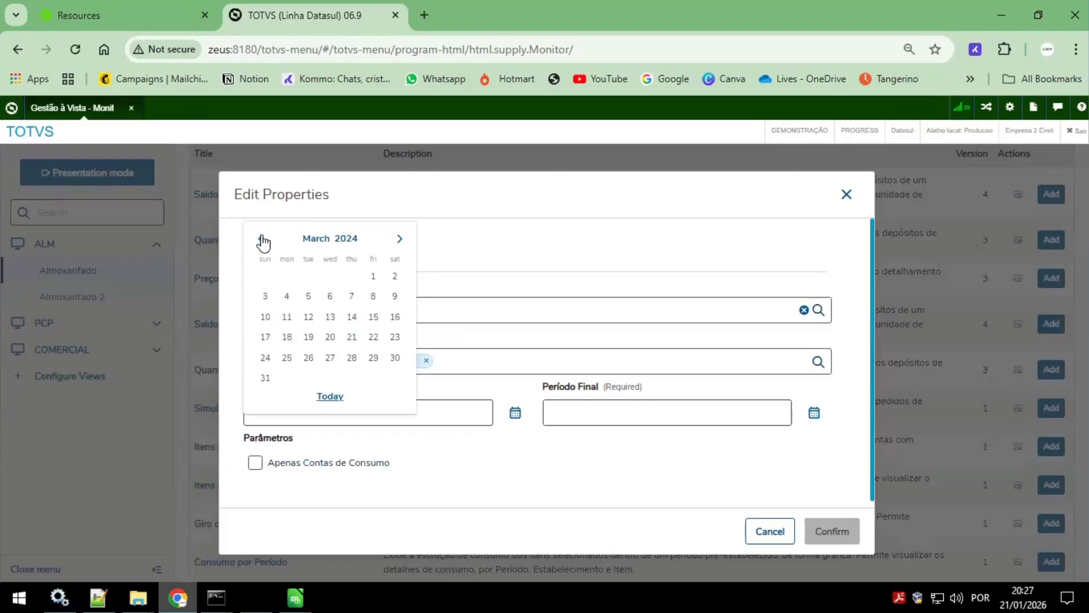
left_click(262, 240)
left_click(261, 240)
left_click(262, 240)
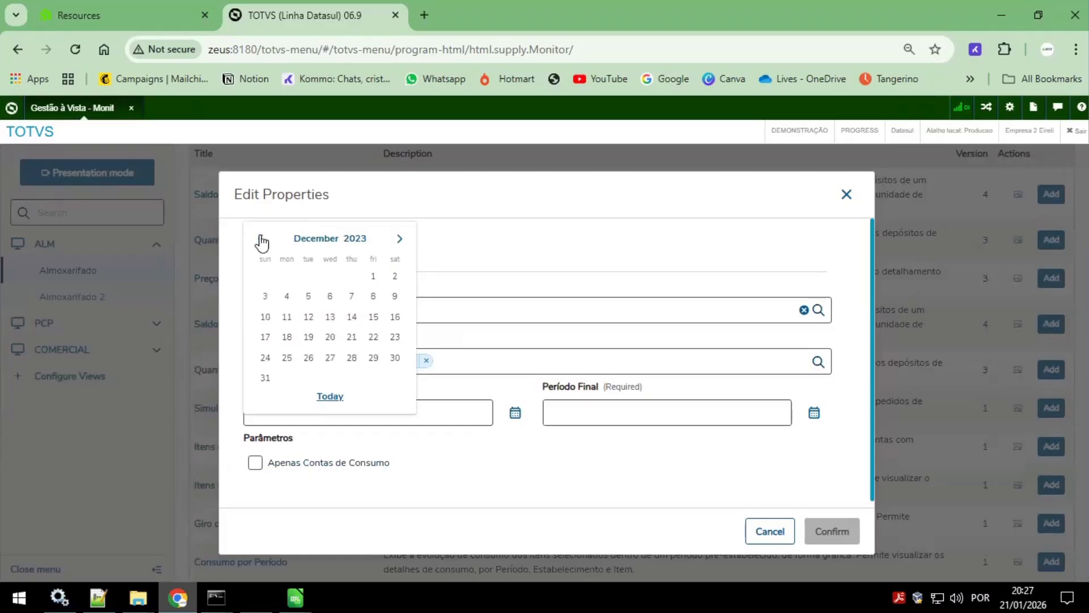
left_click(401, 242)
left_click(294, 278)
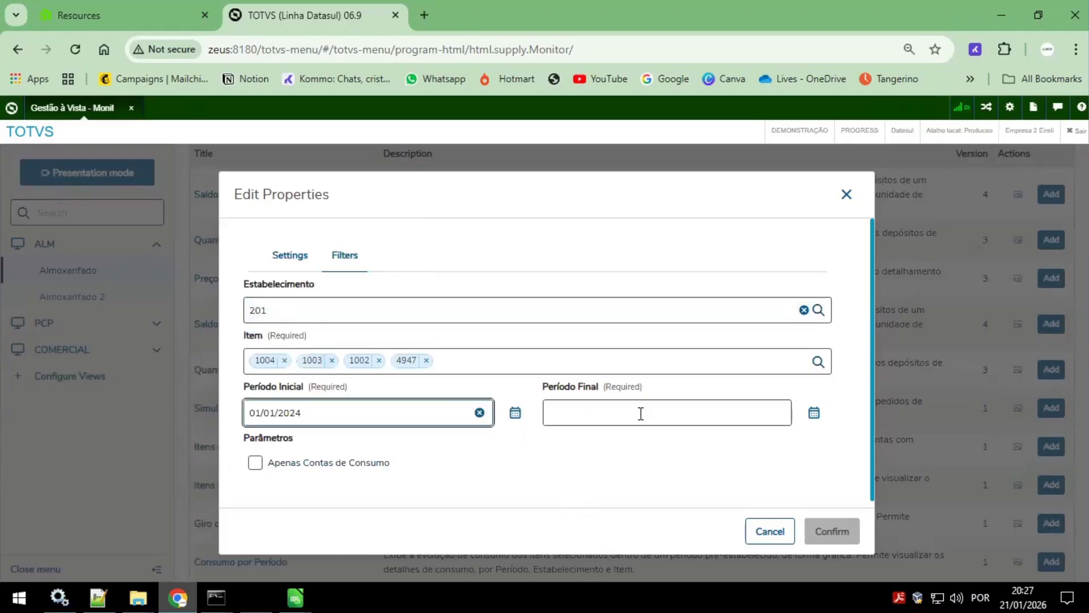
Step: Set the Período Final filter to the current date, 21/01/2026, and confirm the monitor's properties
left_click(760, 410)
left_click(817, 417)
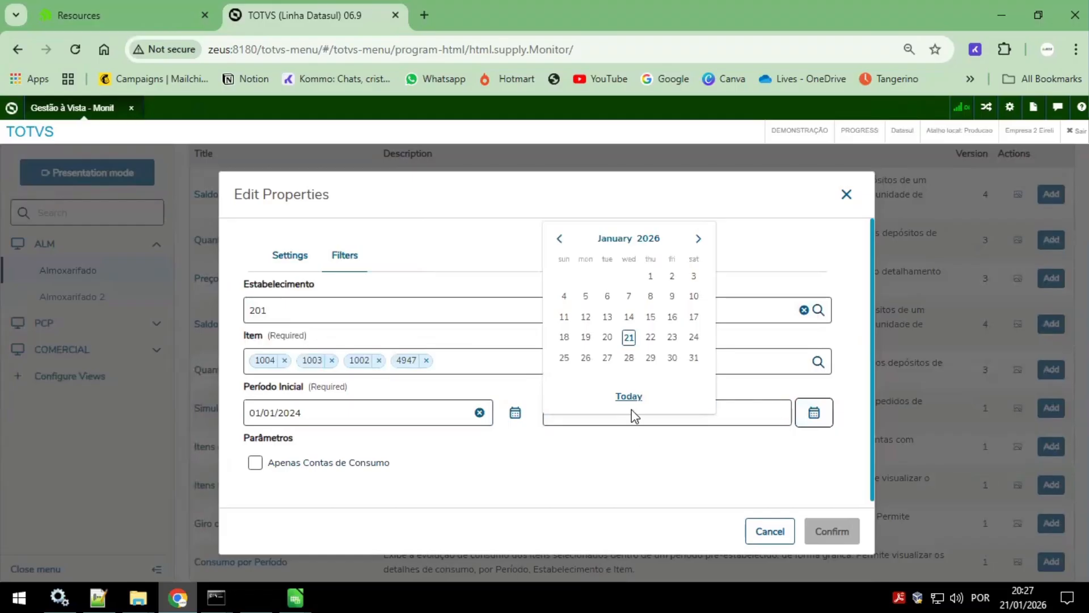
left_click(630, 397)
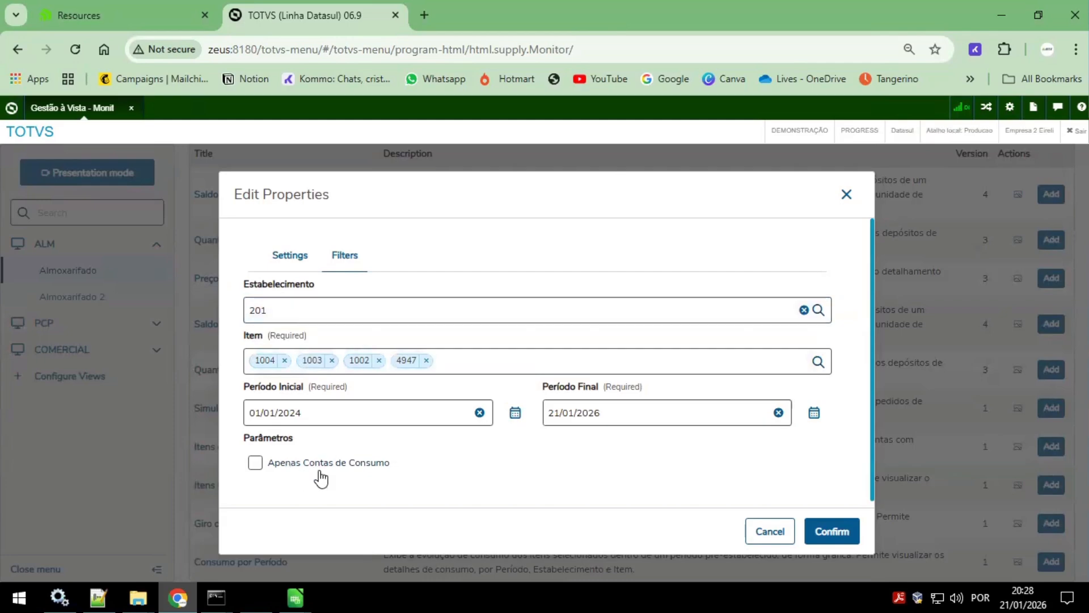
left_click(827, 545)
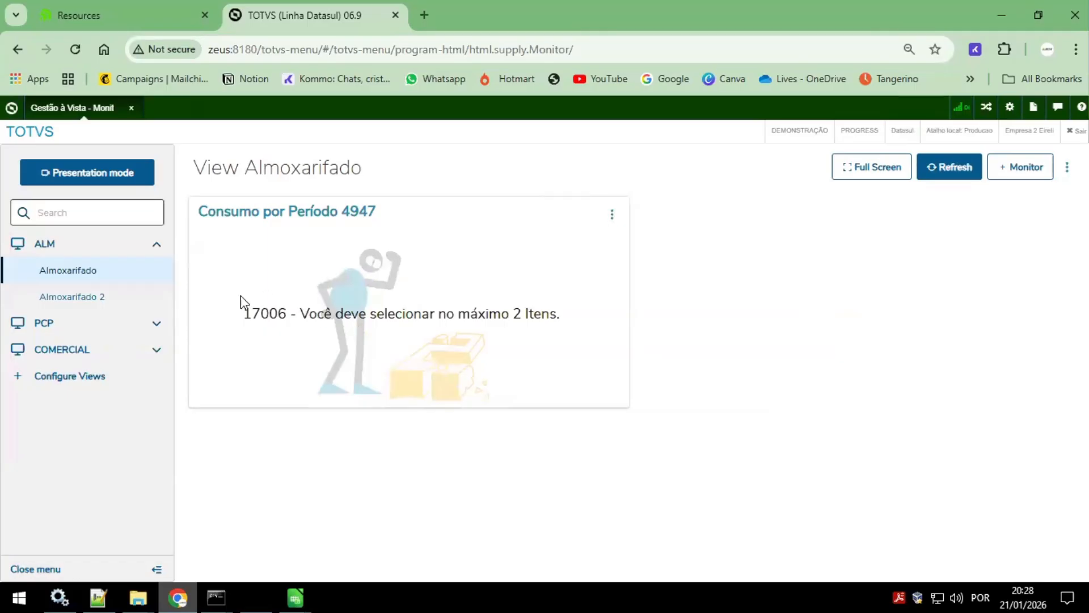
Step: Remove items 1004 and 1003 from the Consumo por Período 4947 monitor's item filter and save the change
left_click_drag(243, 314, 561, 315)
left_click(558, 324)
left_click(612, 217)
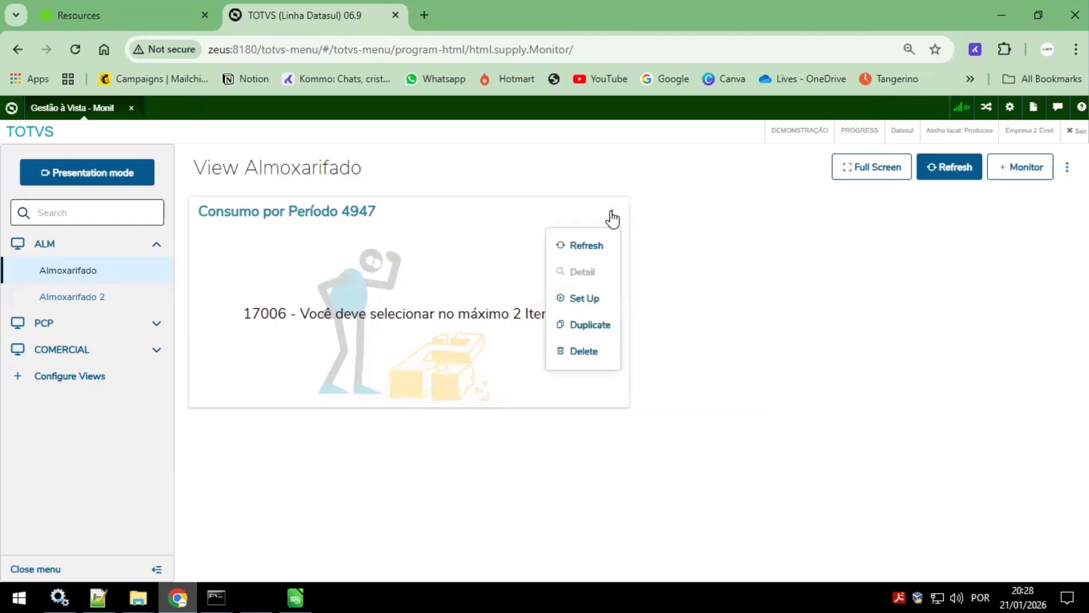
left_click(592, 300)
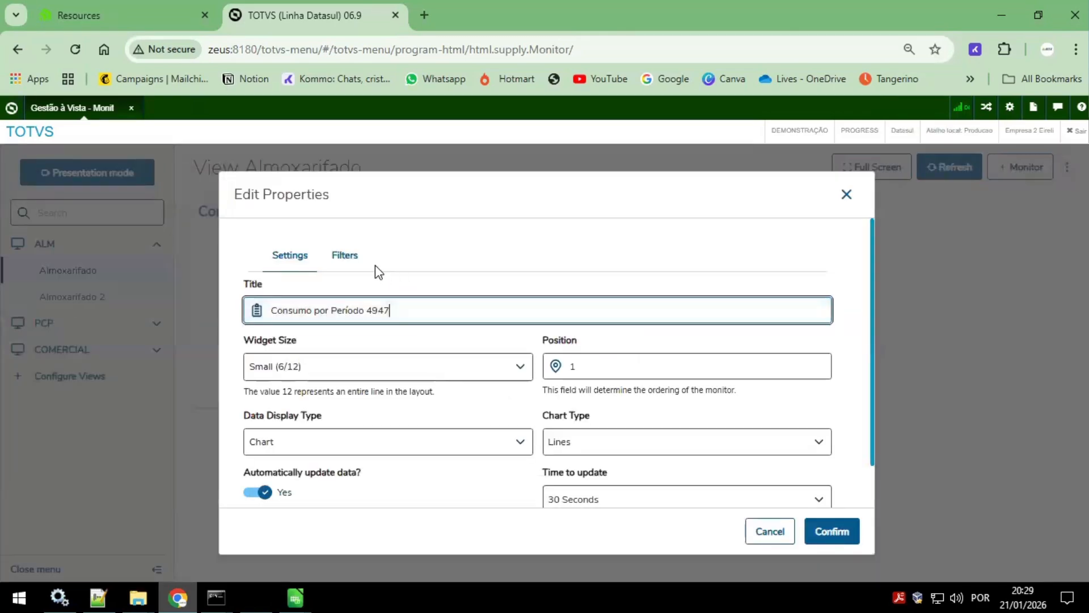
left_click(345, 255)
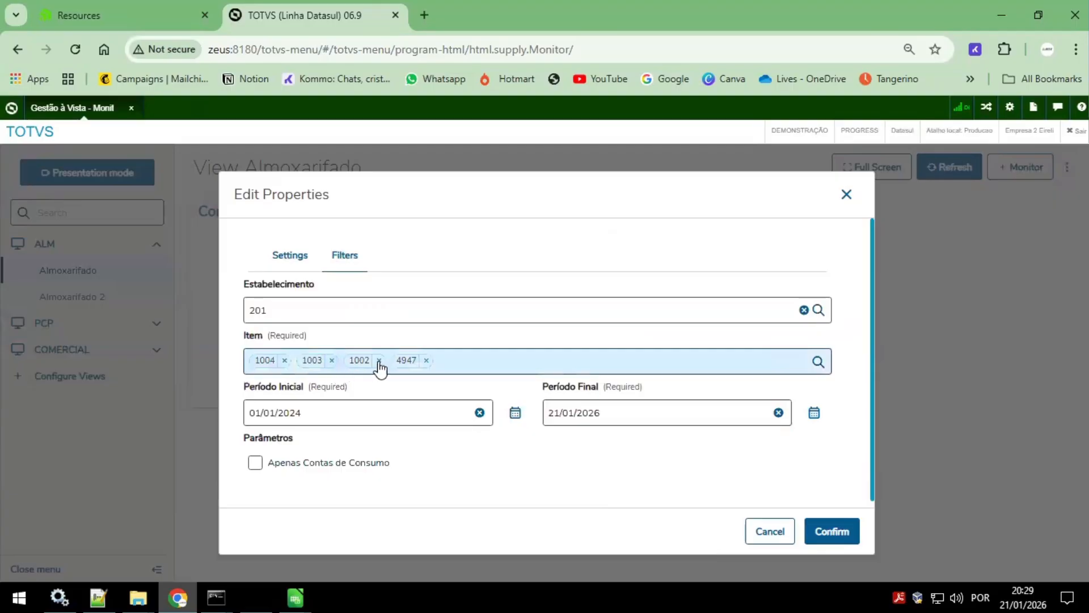
left_click(284, 360)
left_click(284, 360)
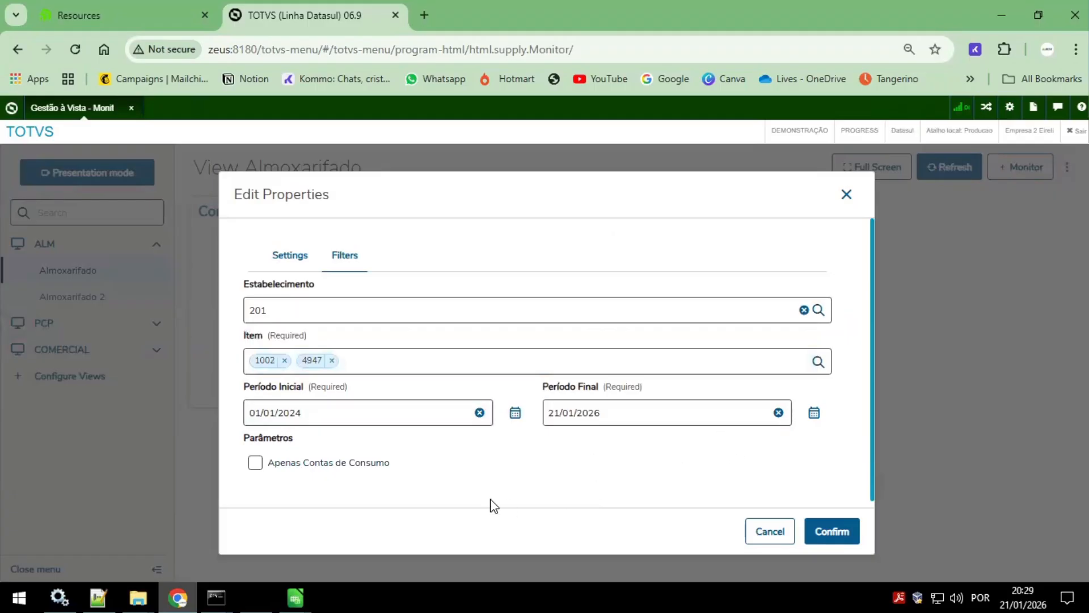
left_click(832, 530)
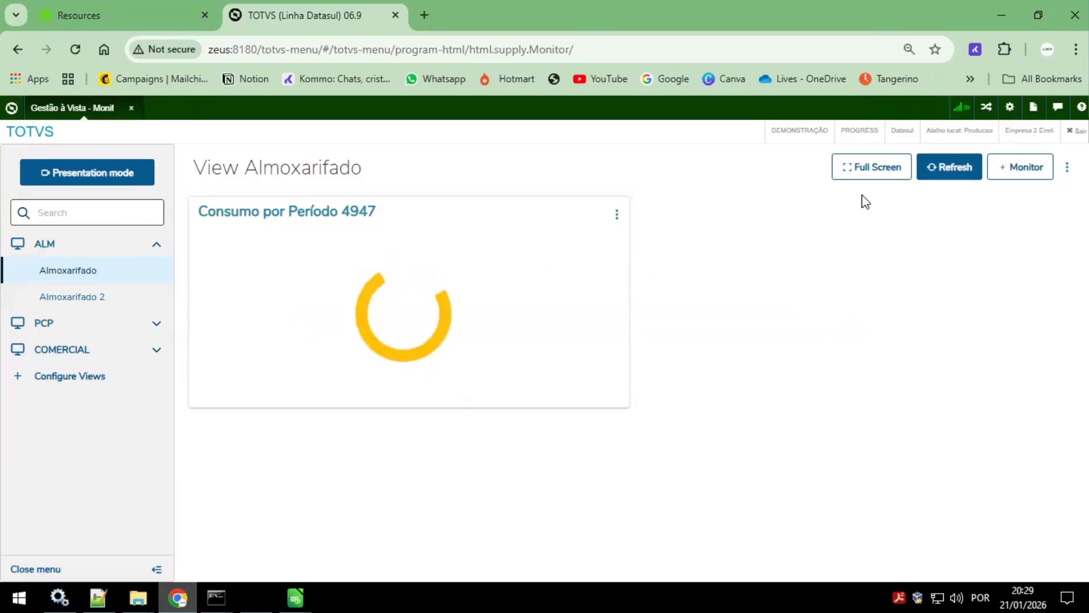
Step: Add another Consumo por Período monitor from Estoque, titled Consumo por Período 4947, at position 2
left_click(1017, 172)
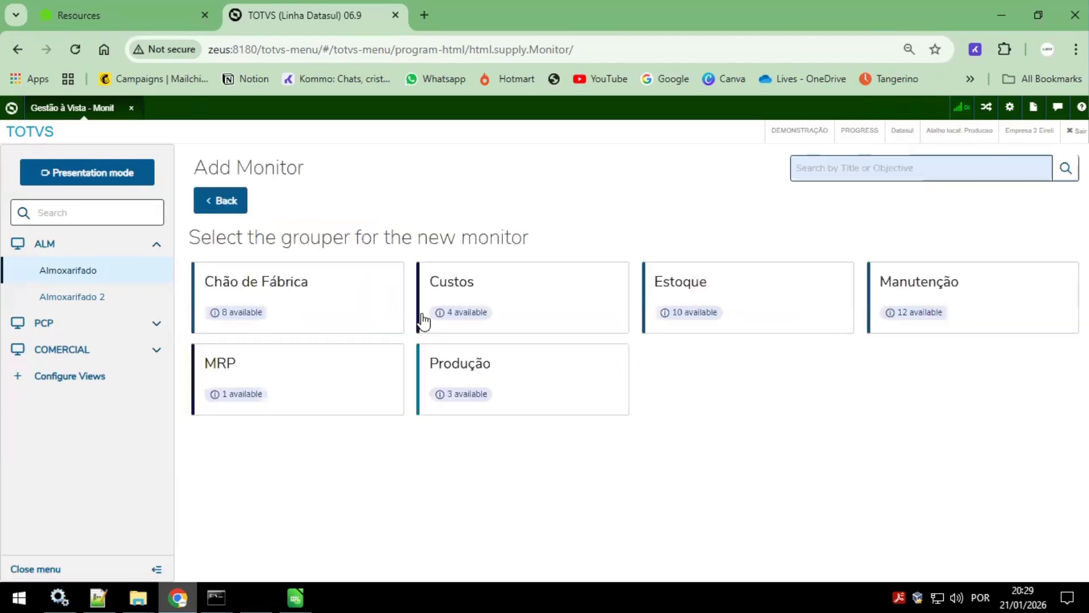
left_click(678, 296)
scroll(532, 447, "down", 2)
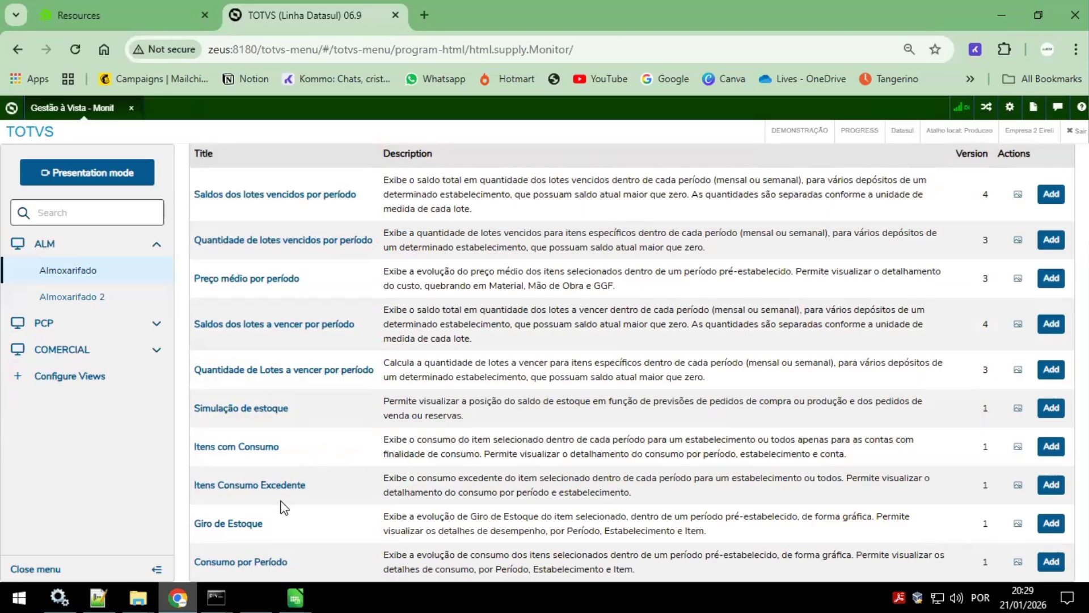
left_click(1052, 561)
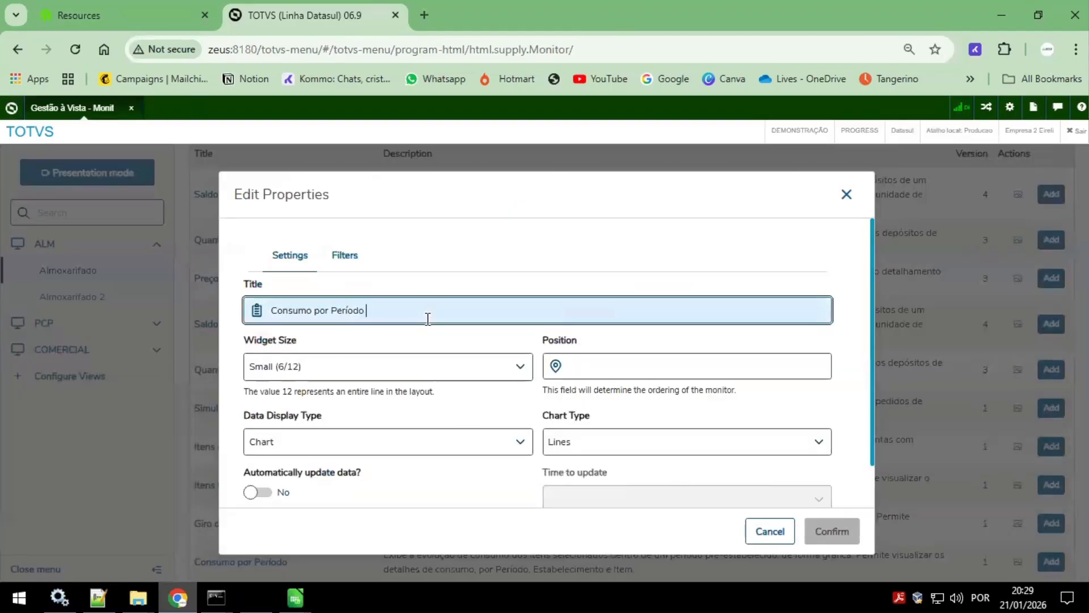
left_click(571, 366)
left_click(579, 365)
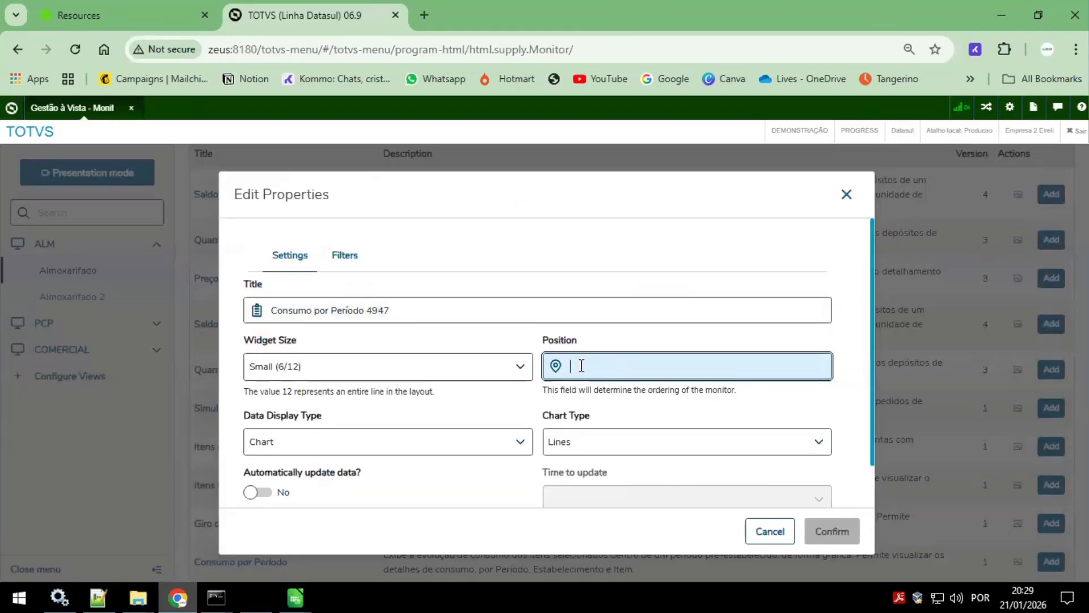
type("2")
Step: Enable automatic data updates for the new monitor every 30 minutes
left_click(260, 491)
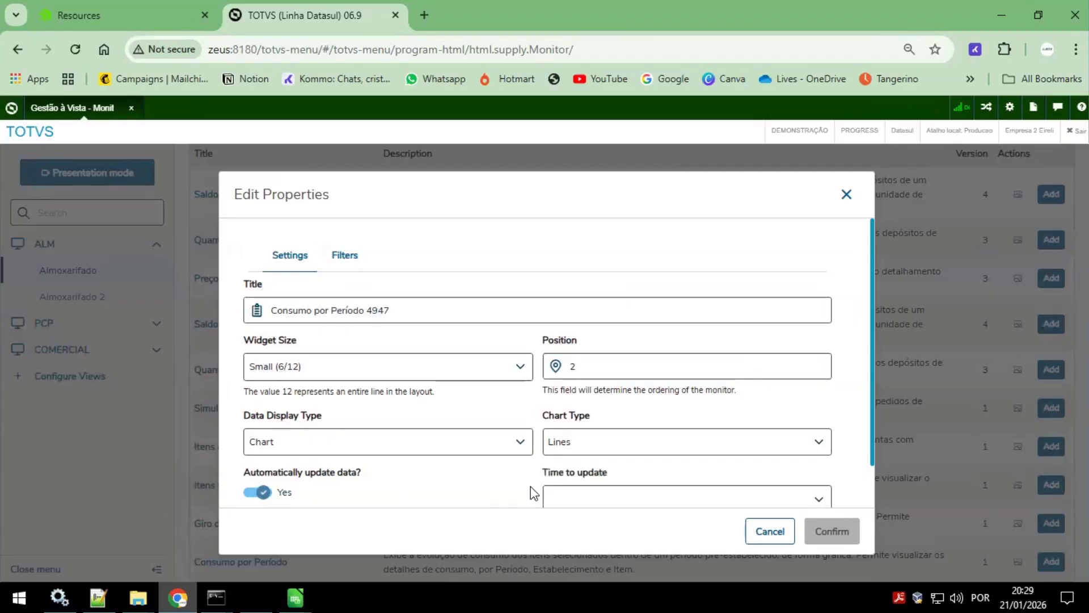
left_click(627, 493)
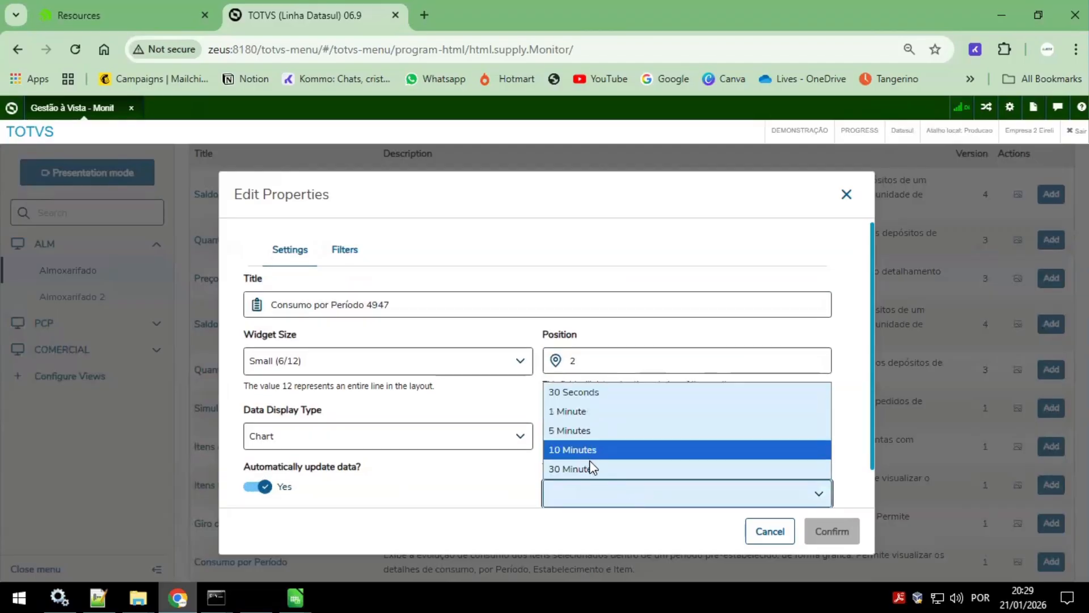
left_click(588, 469)
Step: Filter the new monitor by Estabelecimento 201 and item 4947
left_click(344, 250)
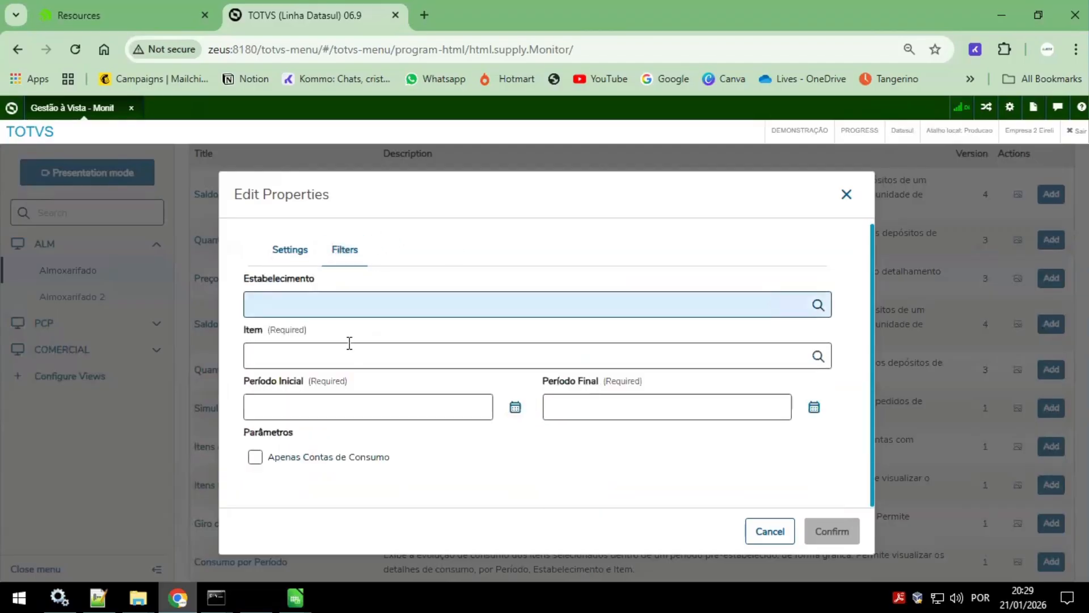
left_click(325, 307)
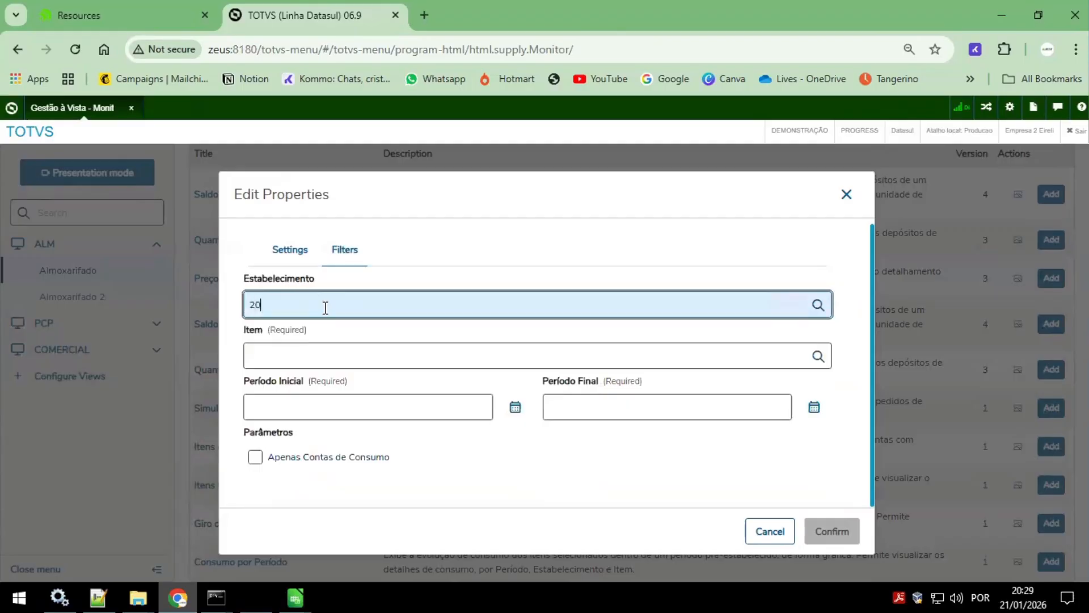
key("Tab")
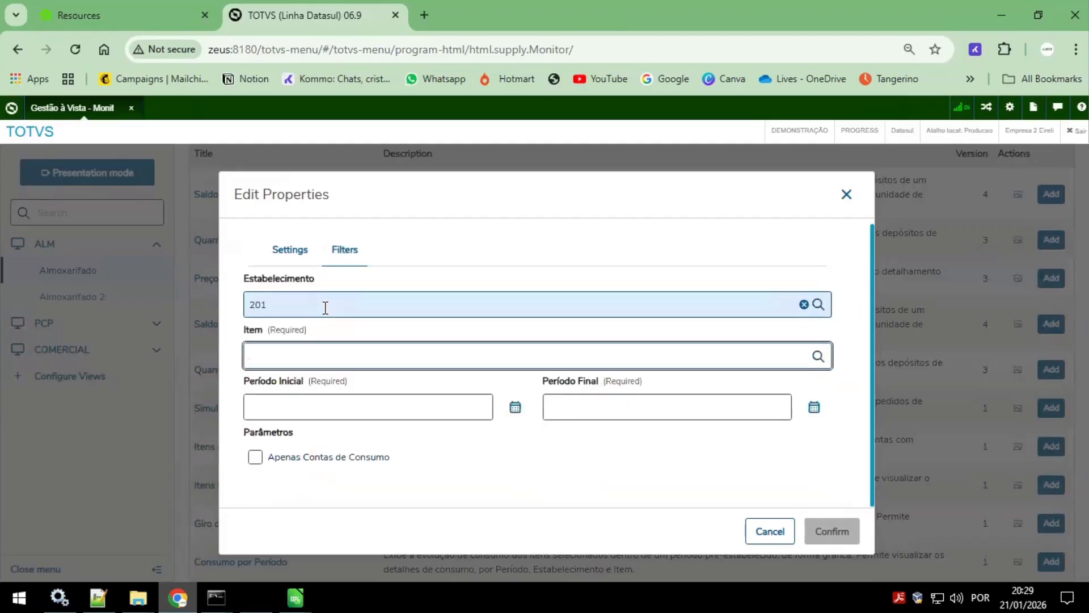
type("4947")
Step: Set the new monitor's period from 01/01/2024 to 21/01/2026 and confirm its properties
left_click(418, 400)
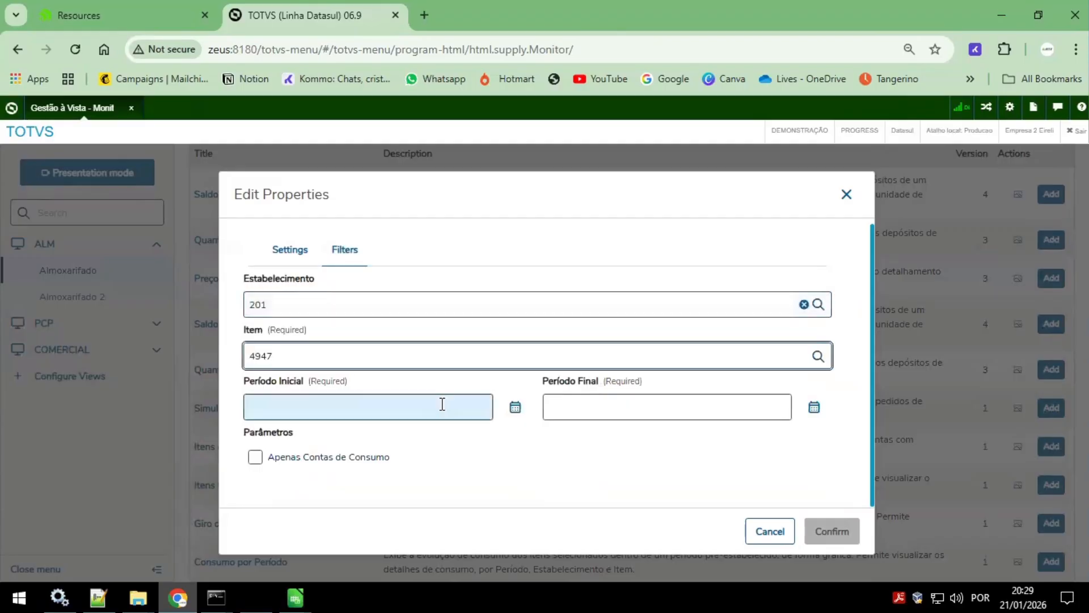
left_click(515, 407)
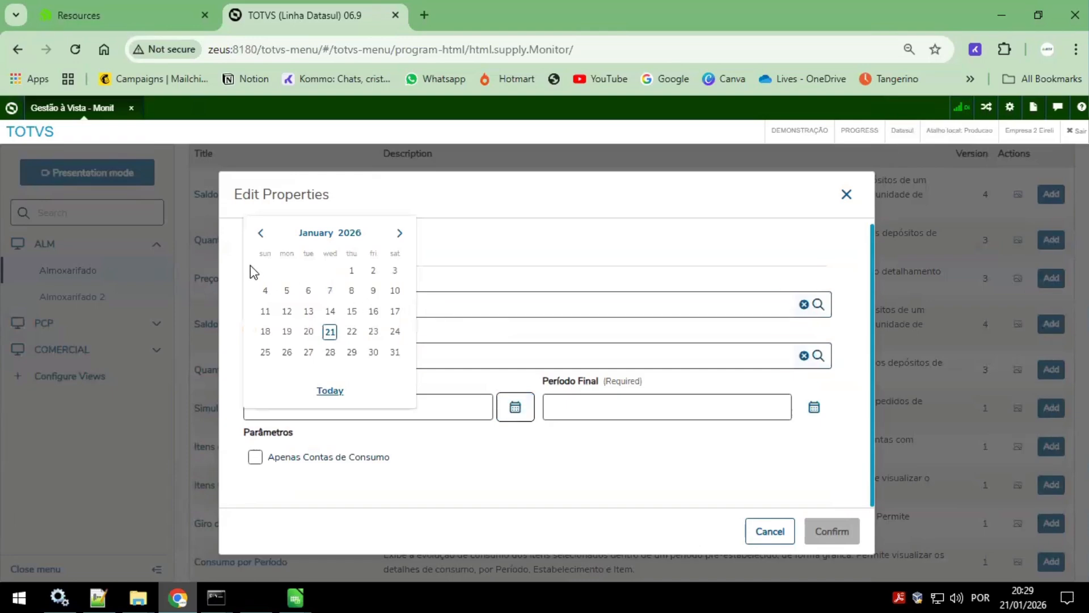
left_click(422, 413)
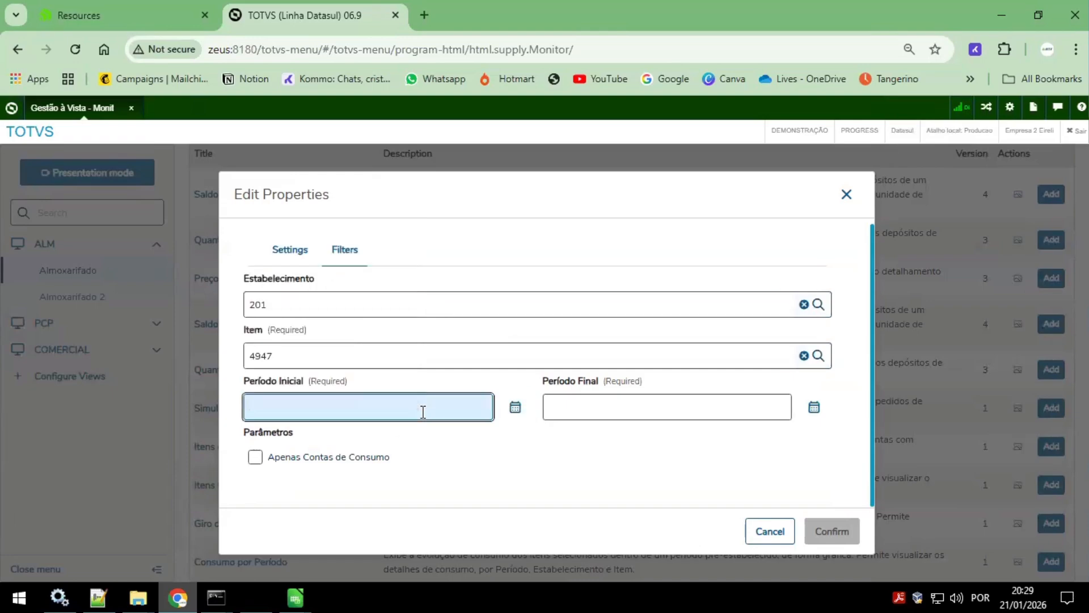
type("01/01")
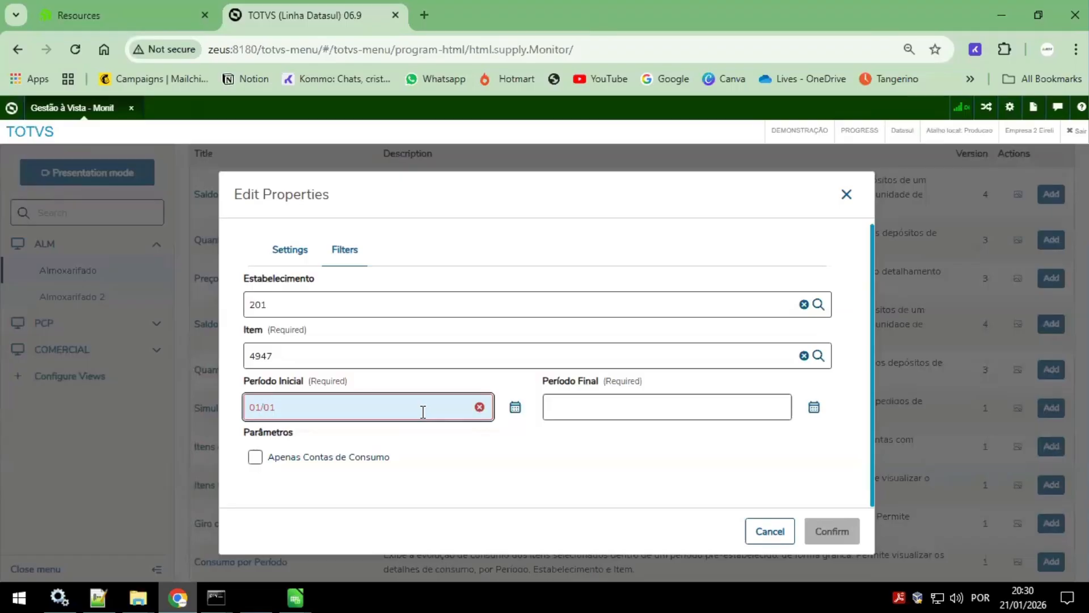
type("/2024")
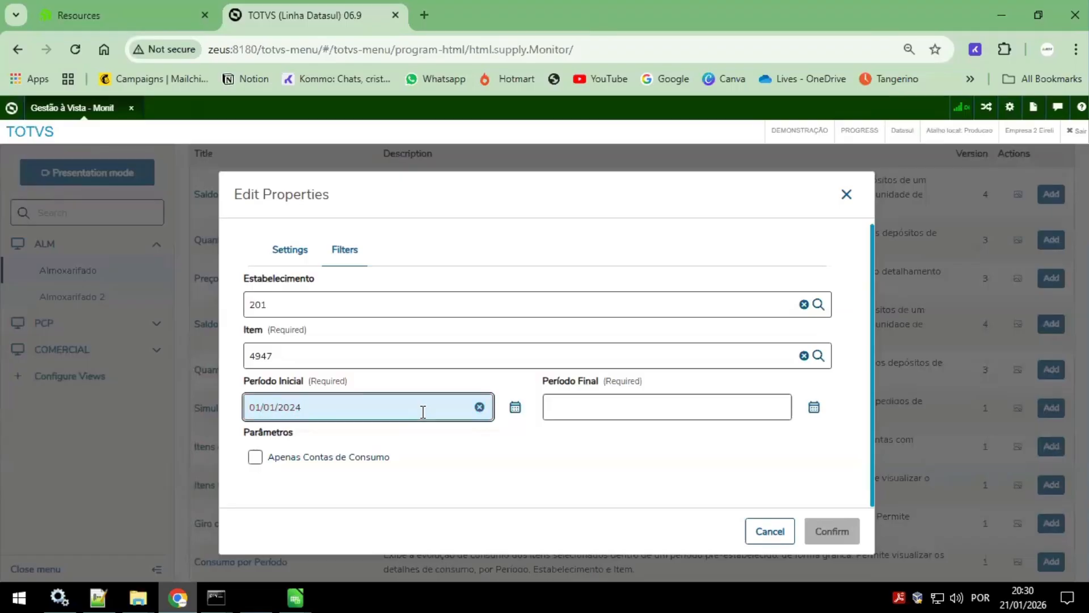
left_click(634, 407)
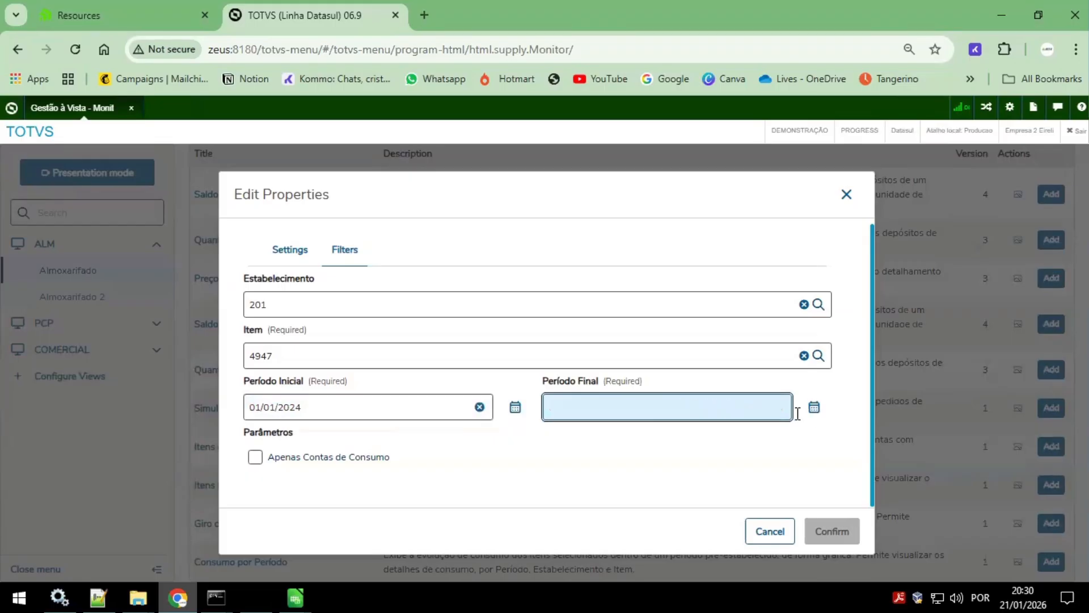
left_click(814, 407)
left_click(630, 392)
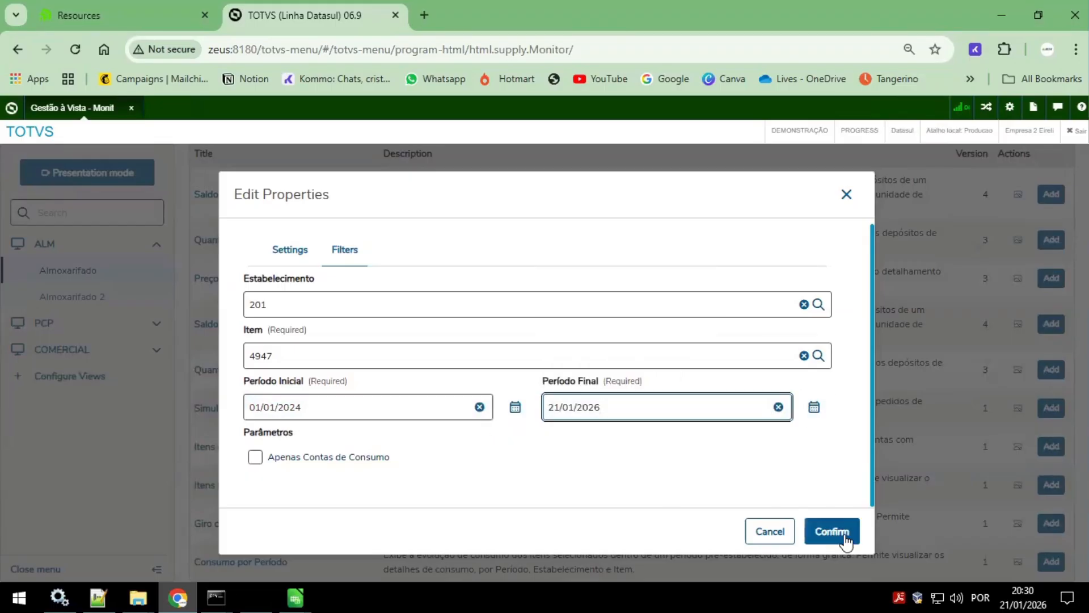
left_click(845, 535)
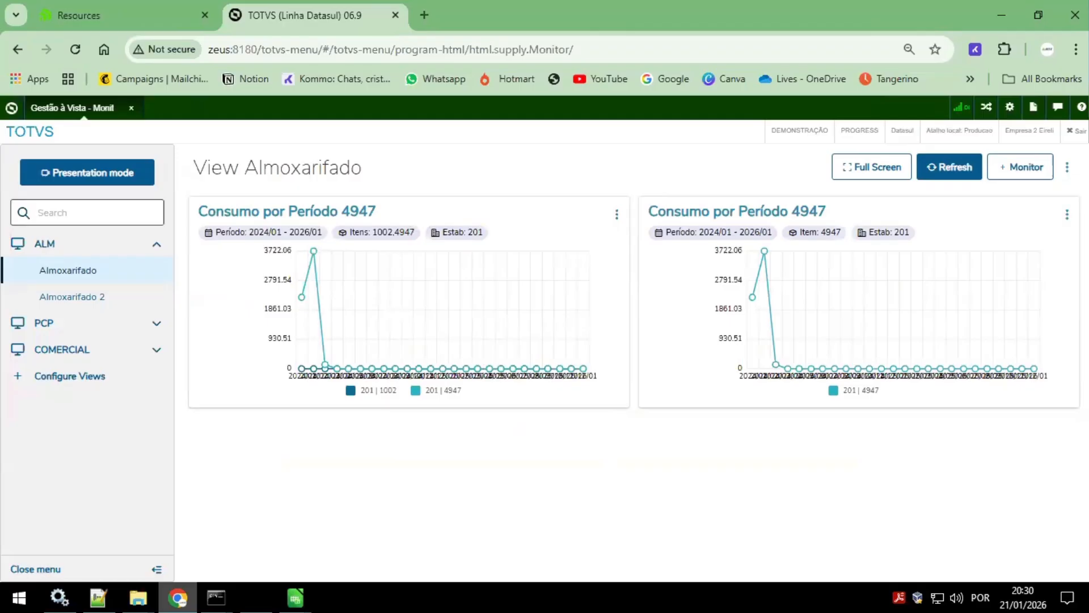
Step: Refresh the item 4947 monitor at position 2 and set its widget size to Big (10/12)
left_click(1066, 218)
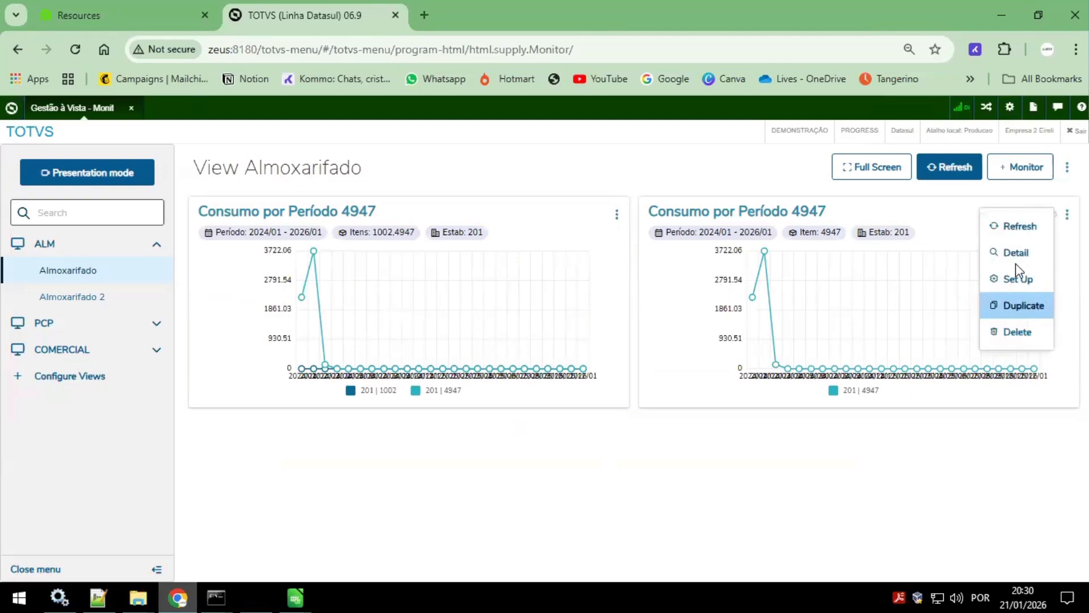
left_click(1013, 225)
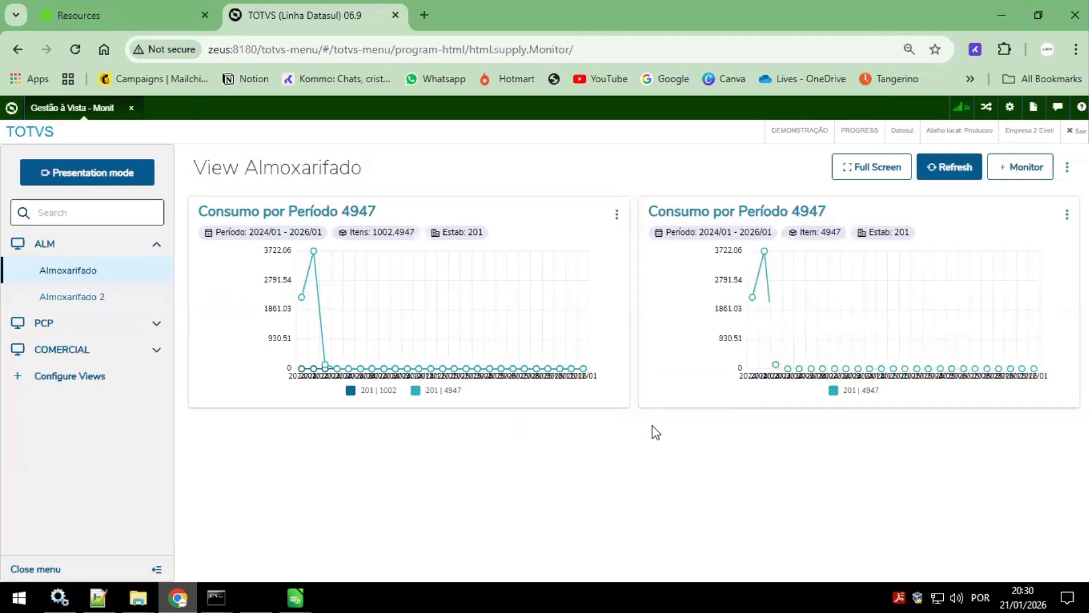
left_click(1068, 215)
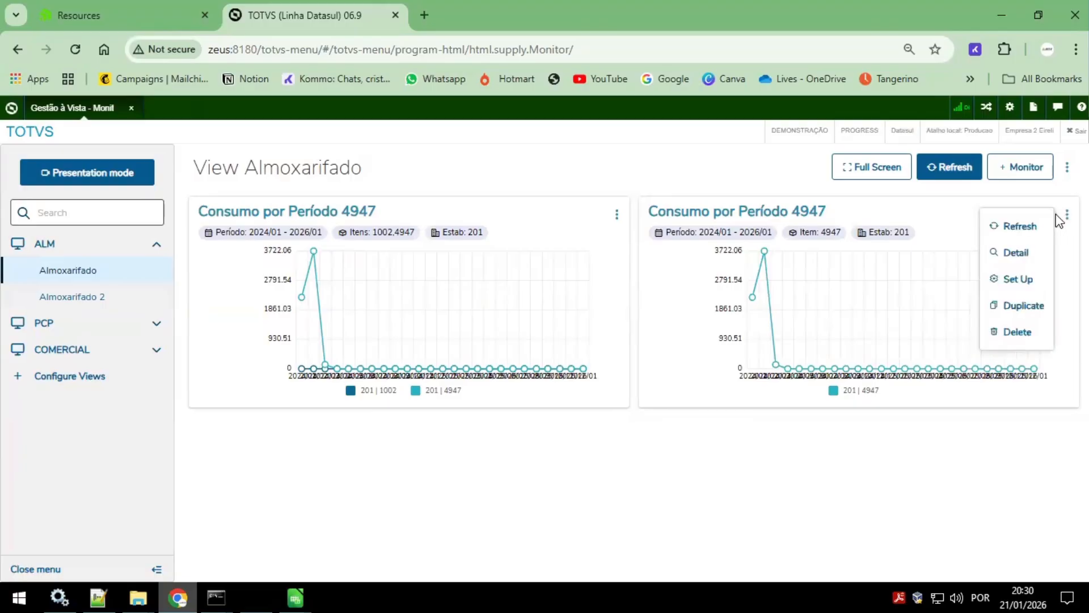
left_click(1015, 279)
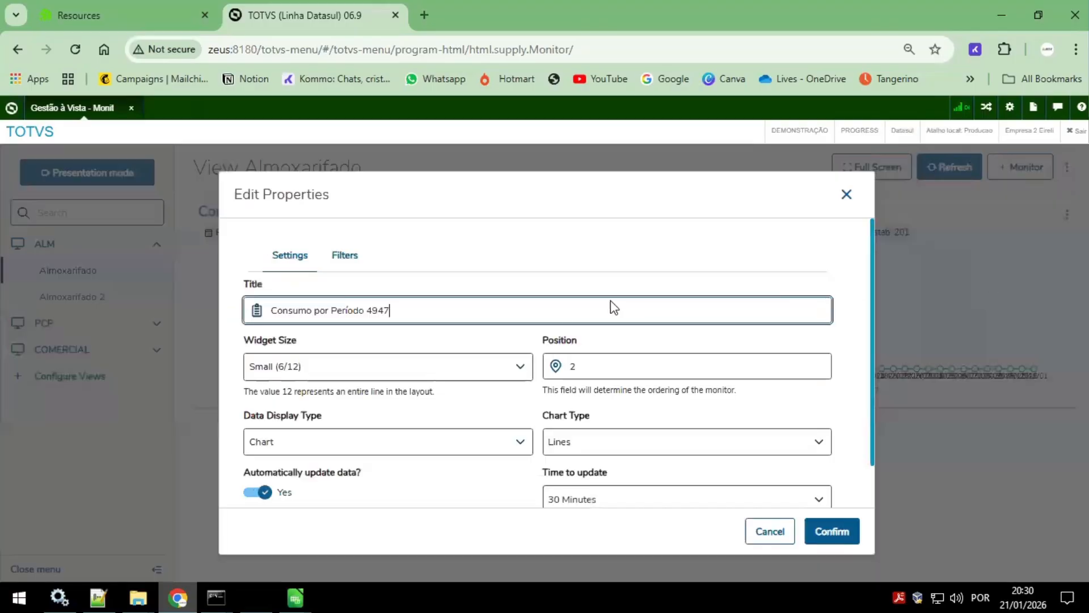
left_click(418, 364)
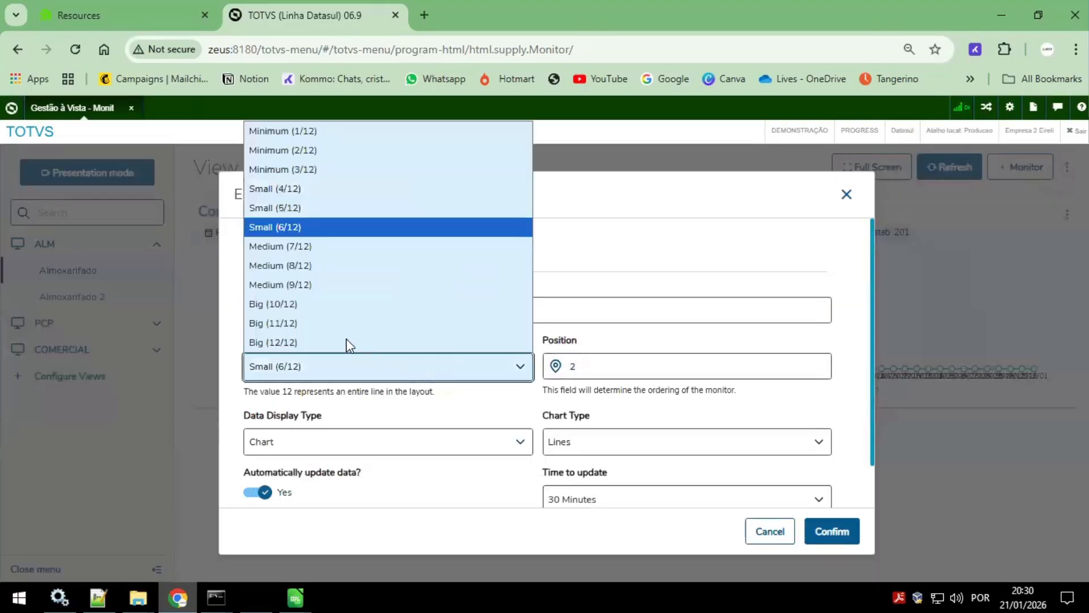
left_click(325, 308)
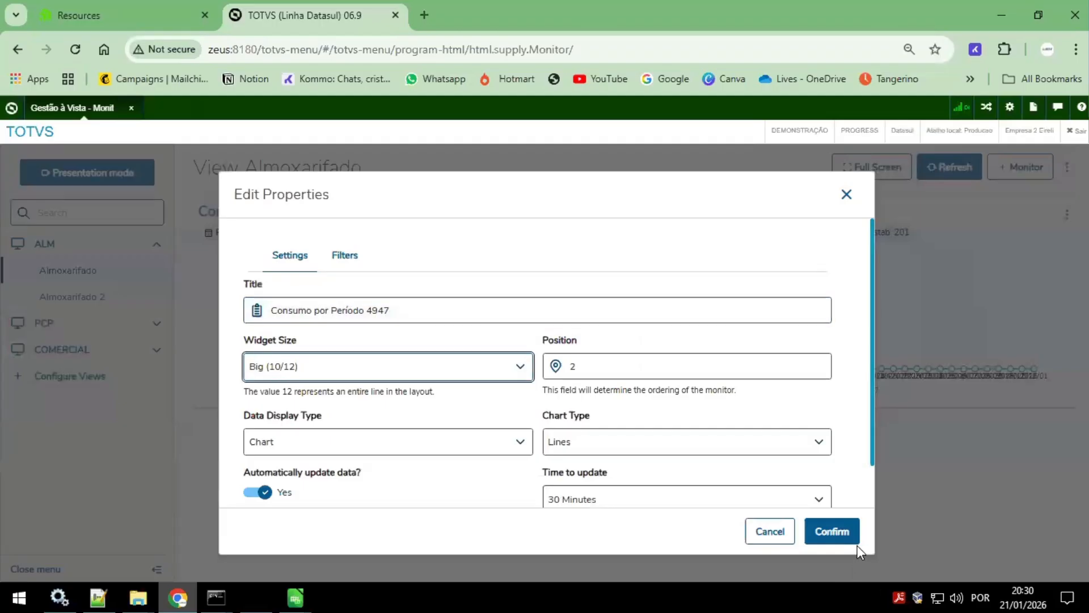
left_click(833, 532)
scroll(865, 387, "down", 1)
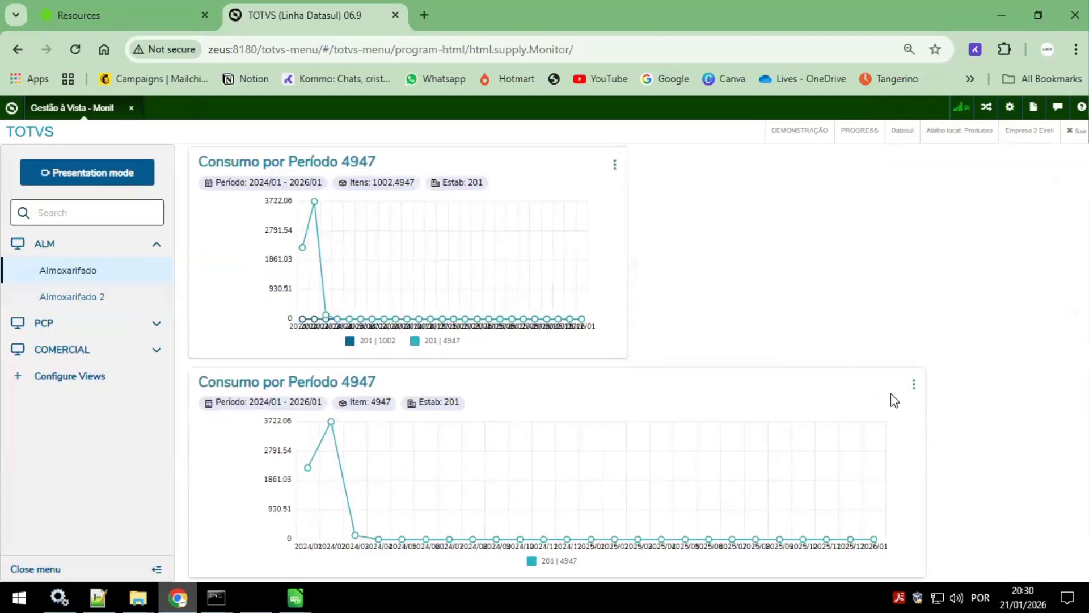
Step: Set the widget size of the position 1 monitor, covering items 1002 and 4947, to Big (10/12)
left_click(615, 165)
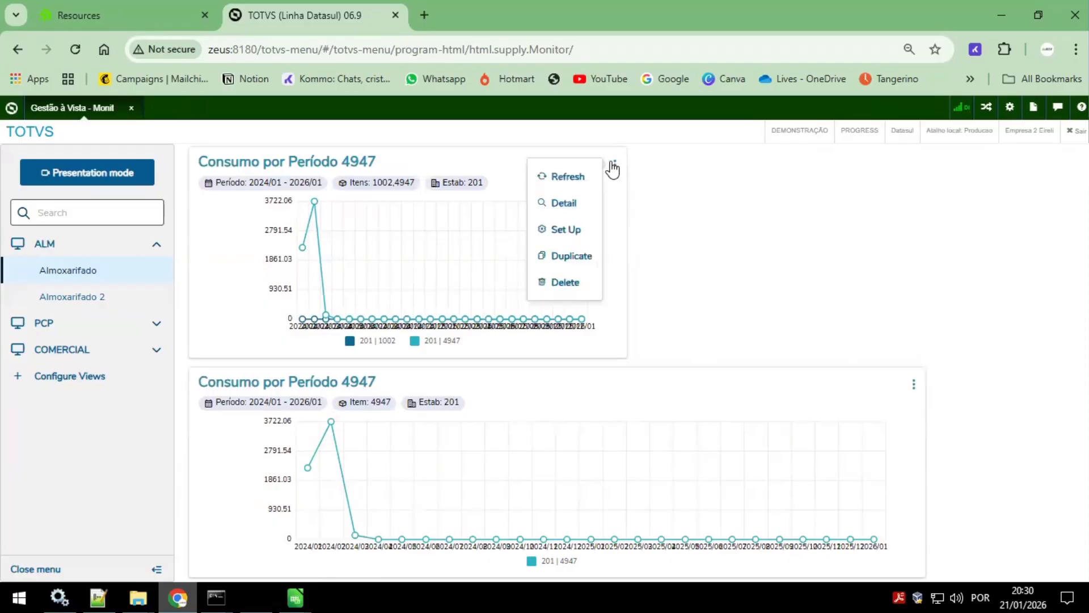
left_click(581, 228)
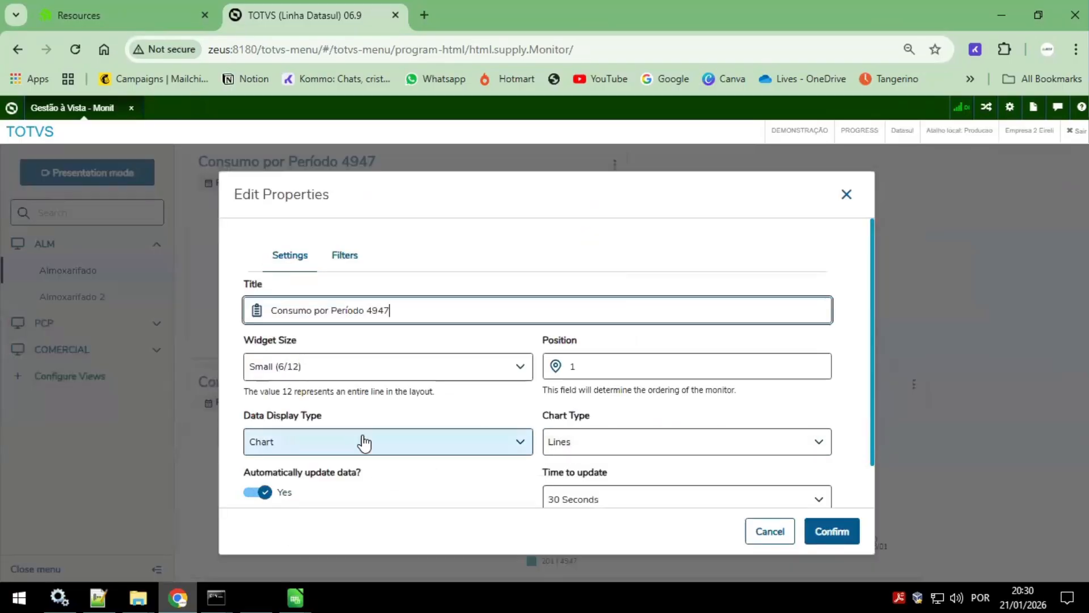
left_click(357, 376)
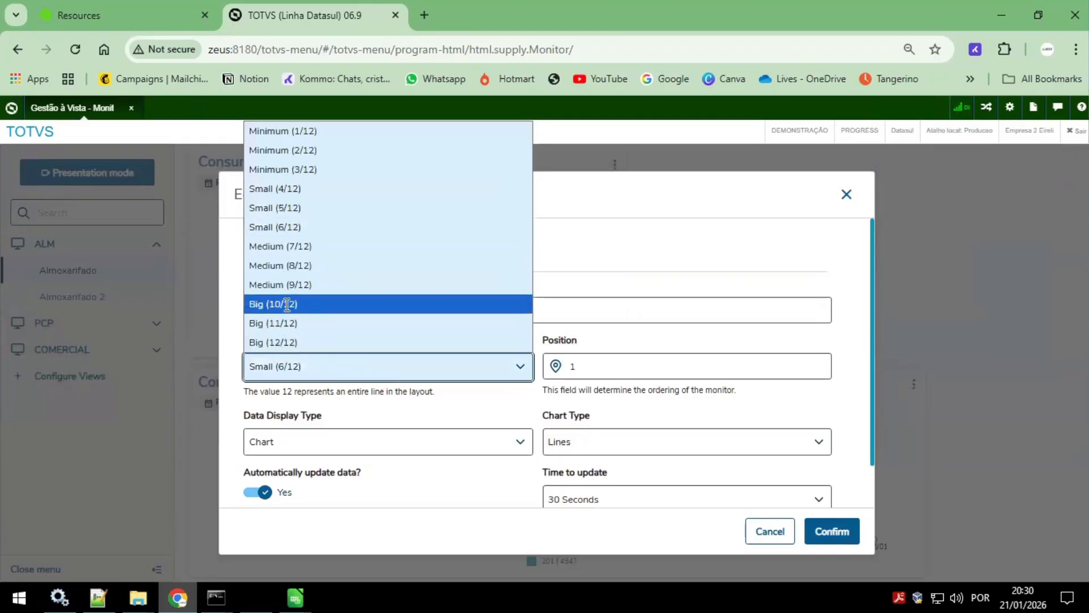
left_click(273, 305)
left_click(832, 531)
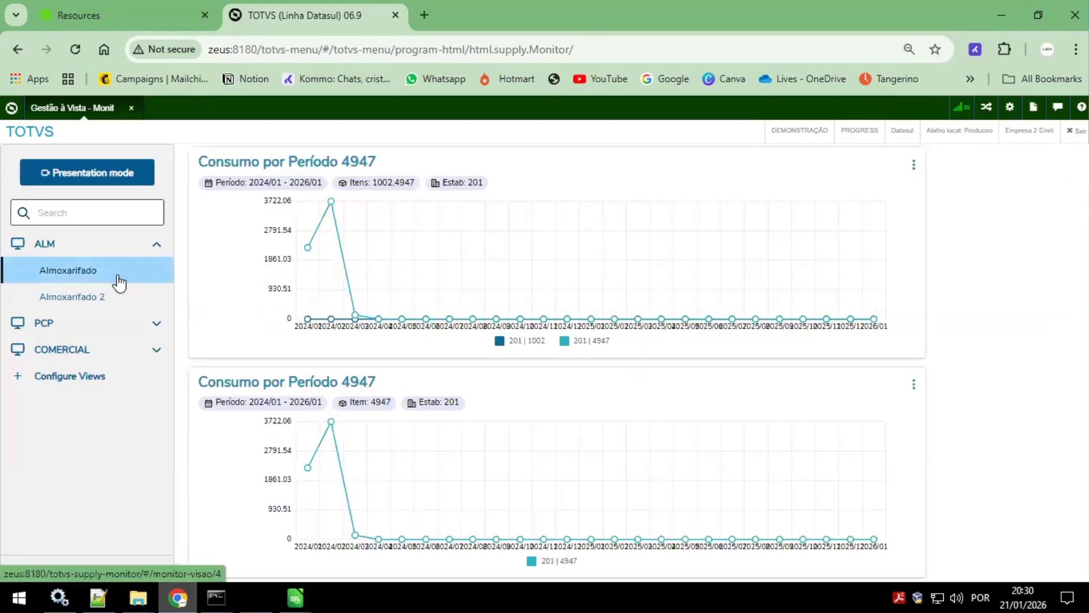
Step: Open the Almoxarifado 2 view under ALM
left_click(97, 297)
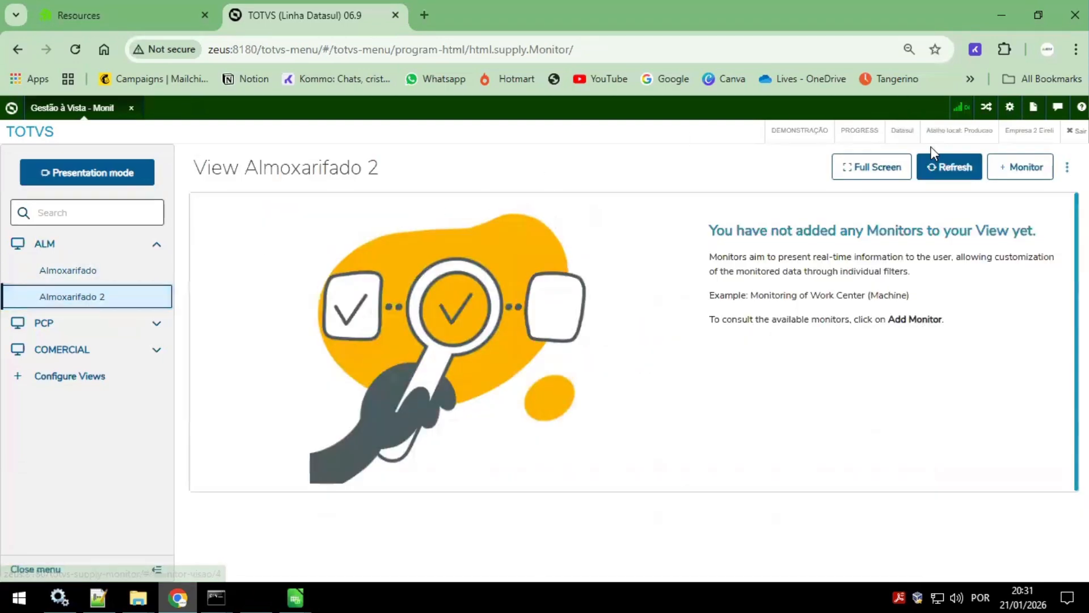
Step: Open the Almoxarifado view and check the saved presentations and groups available in presentation mode, leaving without presenting
left_click(1008, 171)
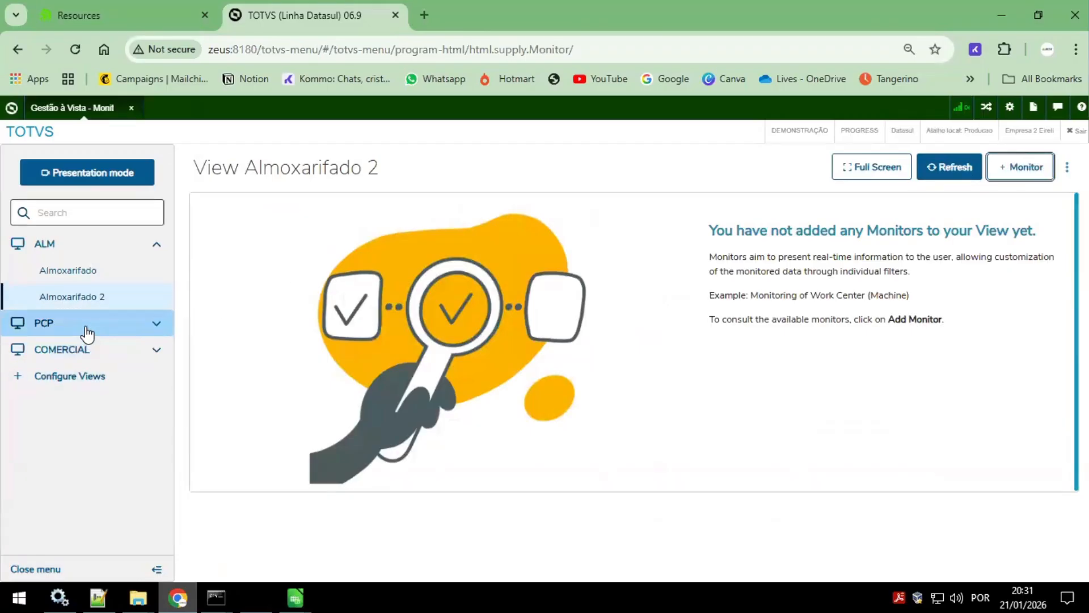
left_click(88, 282)
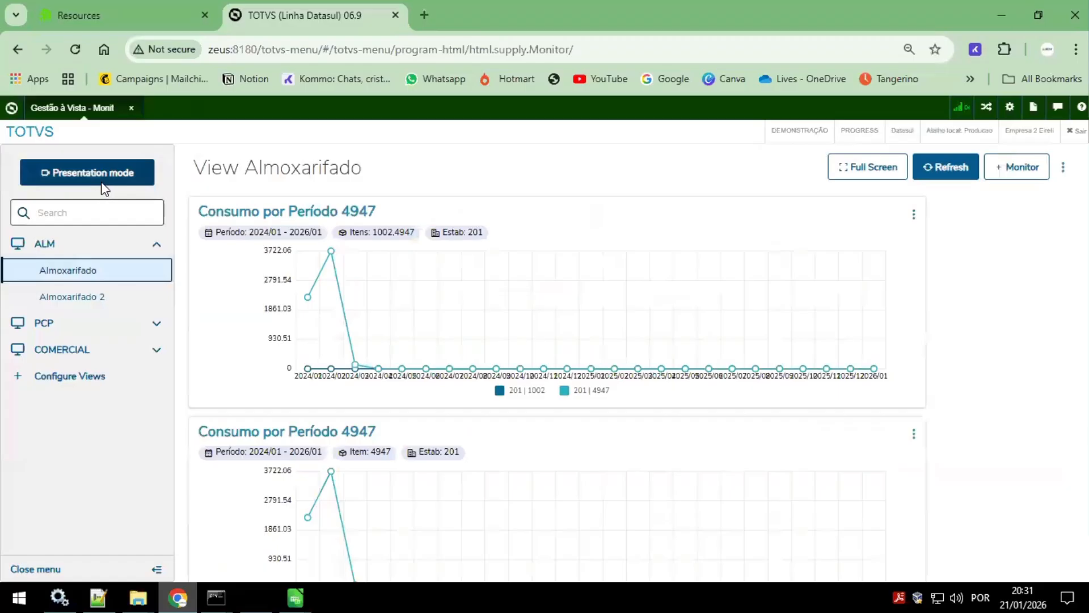
left_click(103, 176)
left_click(377, 273)
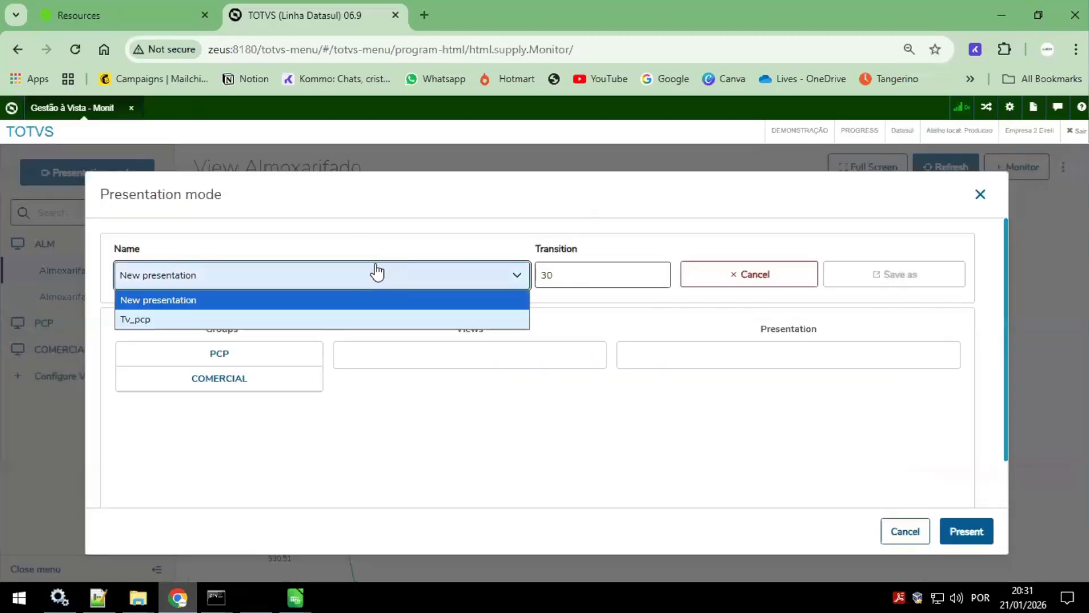
left_click(384, 393)
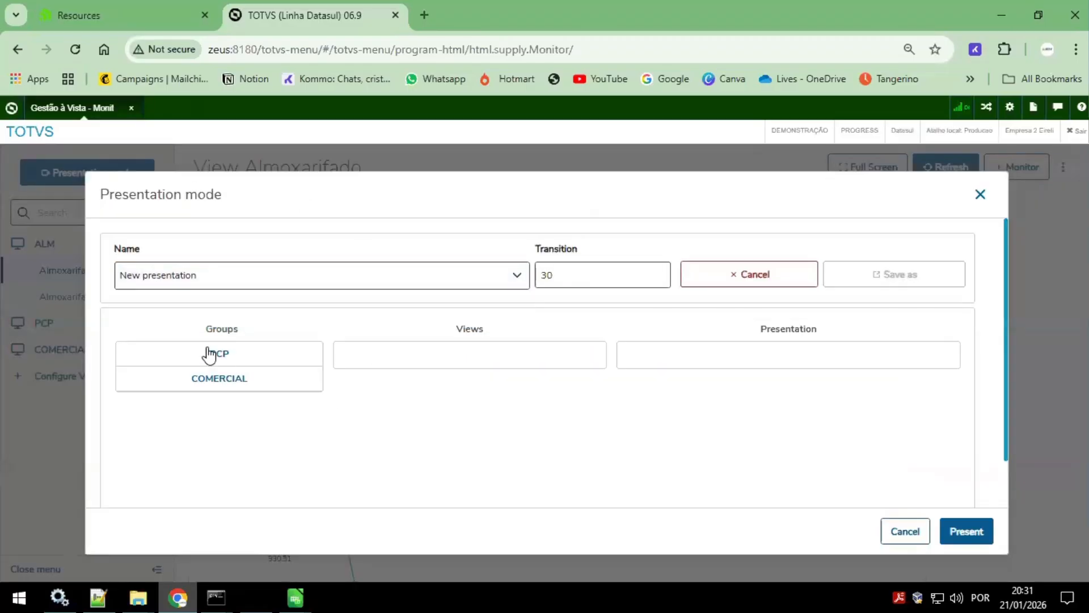
left_click(910, 532)
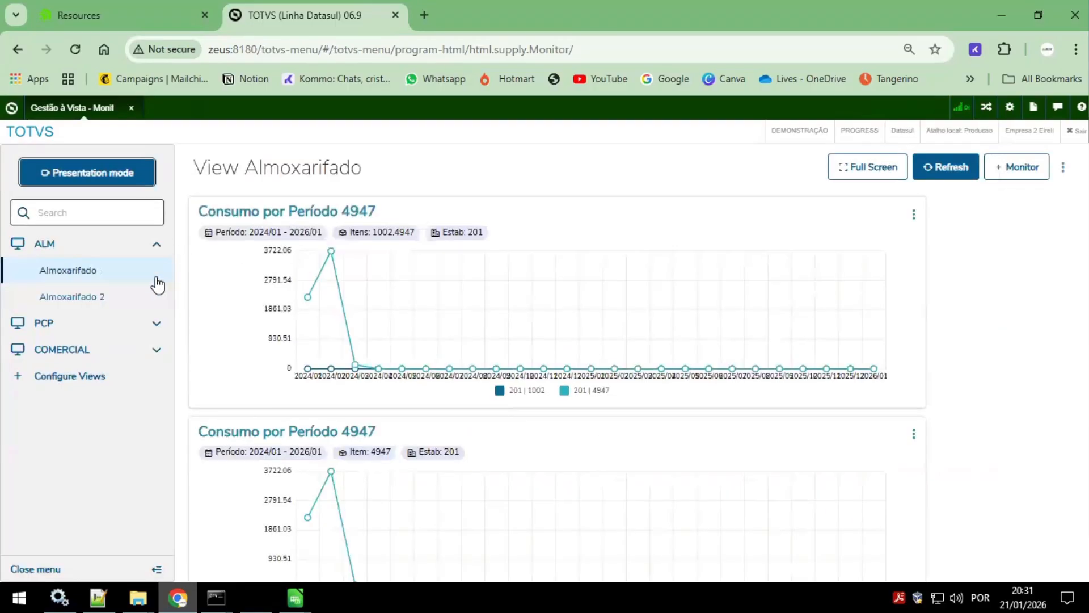
Step: Open the Filial 1 view in the PCP group and examine its Giro de Estoque and Simulação de estoque monitors
left_click(77, 270)
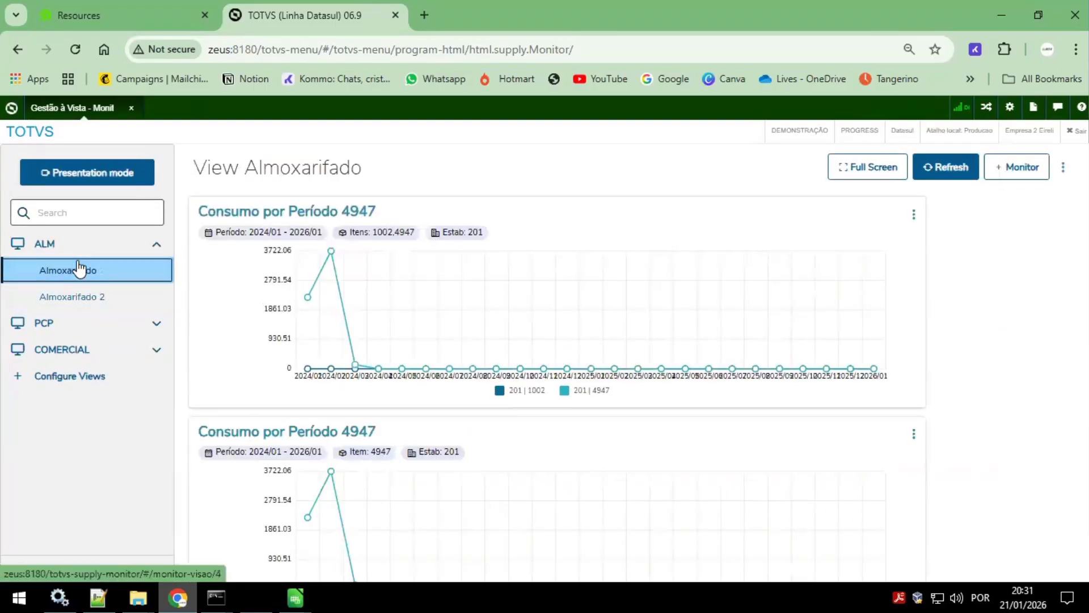
left_click(101, 351)
left_click(101, 272)
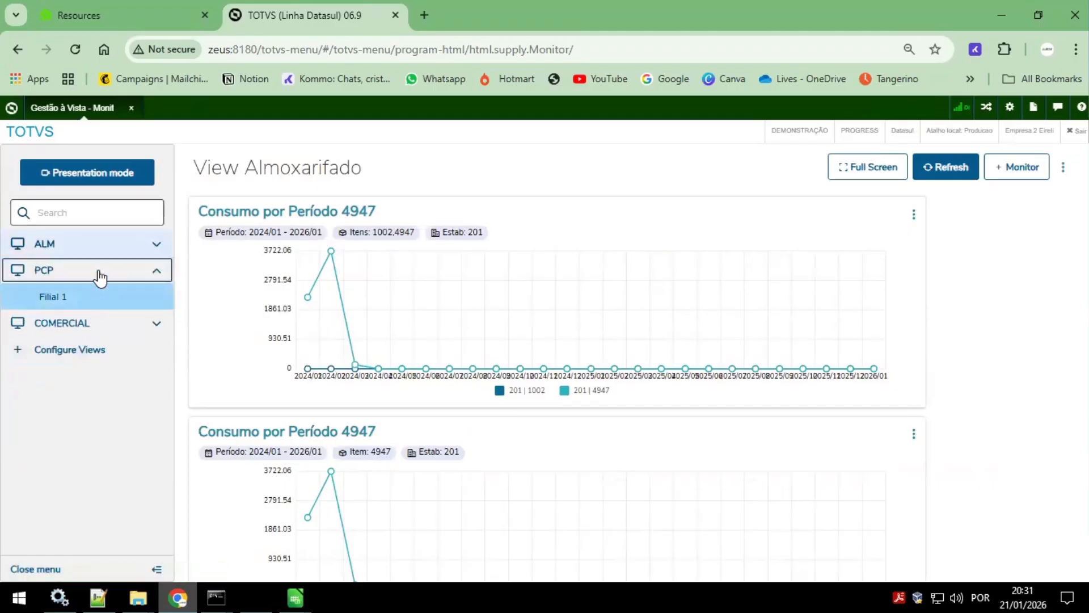
left_click(96, 296)
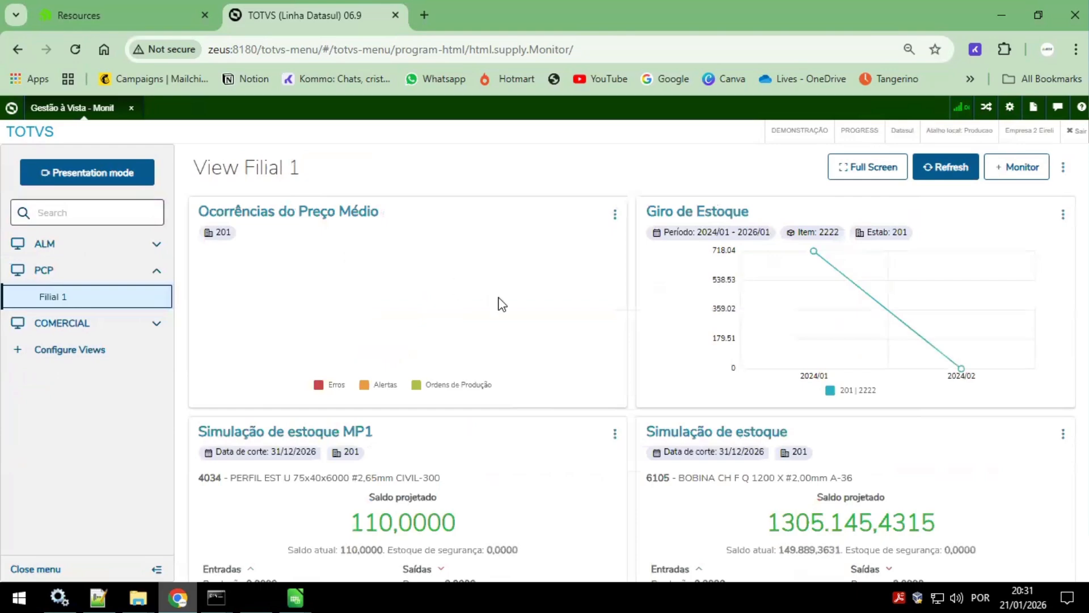
scroll(358, 301, "up", 1)
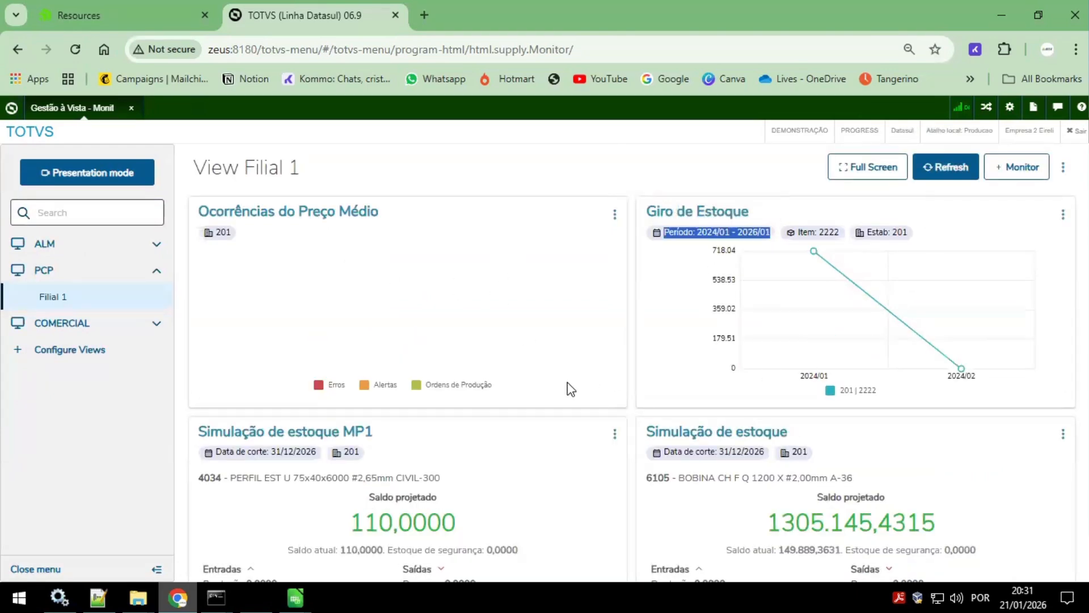
scroll(569, 389, "down", 1)
double_click(359, 382)
left_click_drag(239, 382, 183, 383)
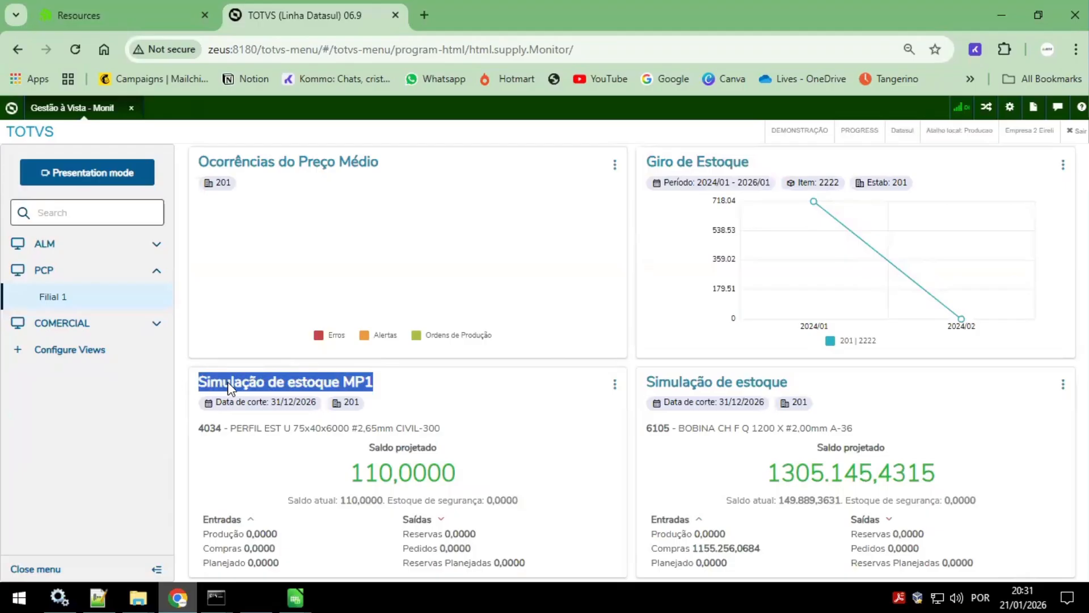
left_click(824, 386)
left_click_drag(824, 384, 847, 377)
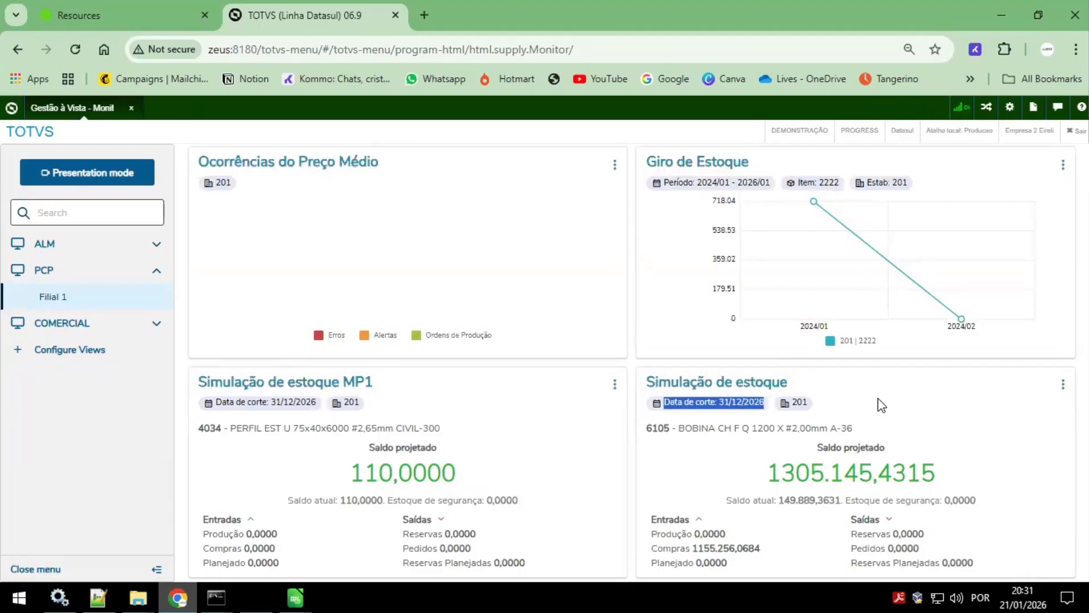
scroll(272, 284, "up", 1)
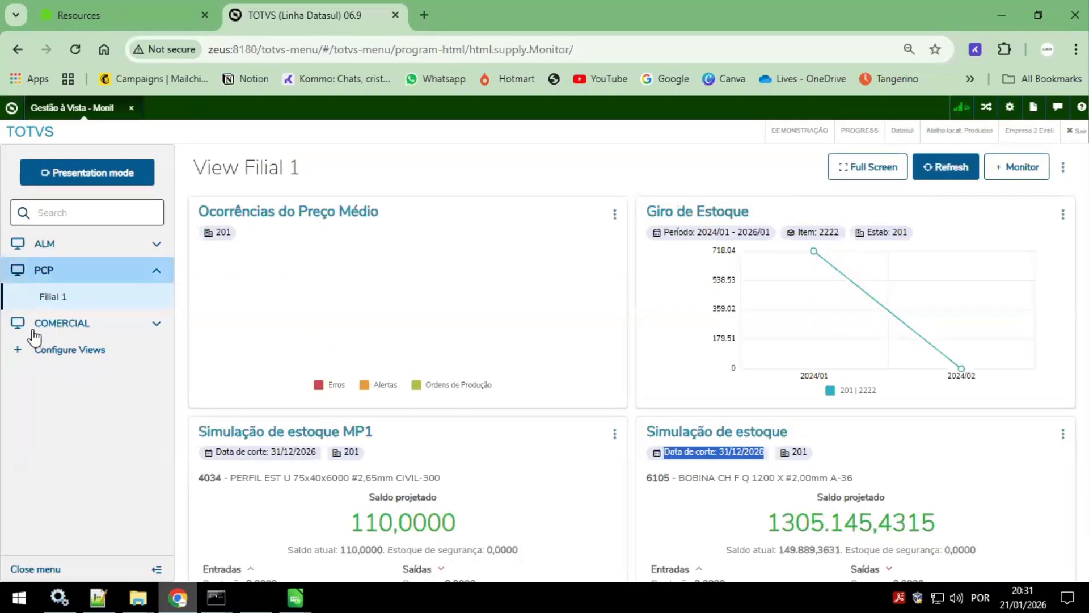
Step: Open the LInha 03 view in the COMERCIAL group and review the Sobra de Valor details of Lista de Acertos do Preço Médio
left_click(51, 322)
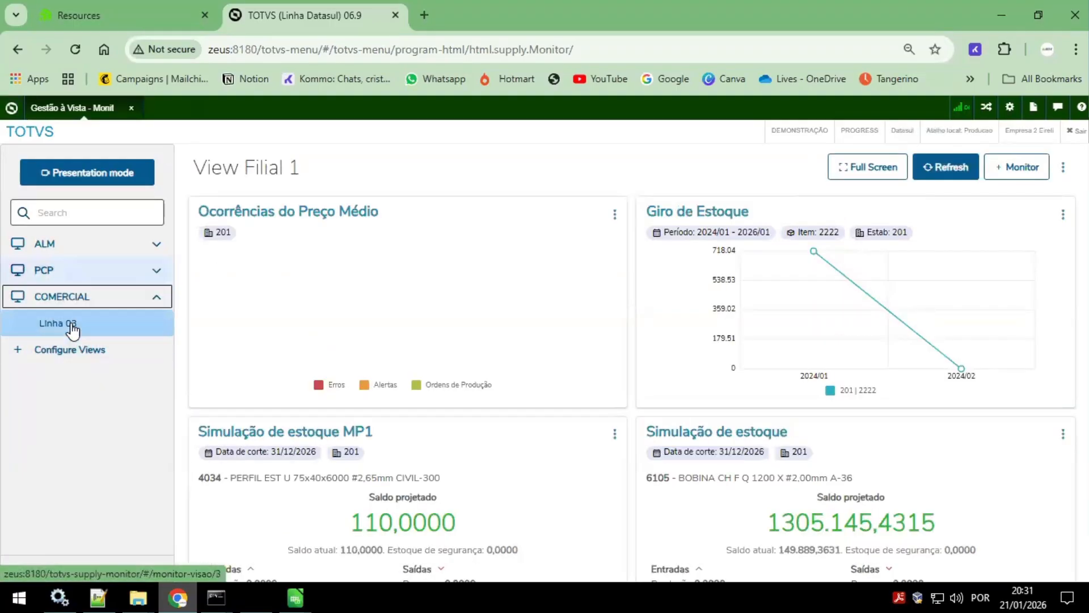
left_click(72, 324)
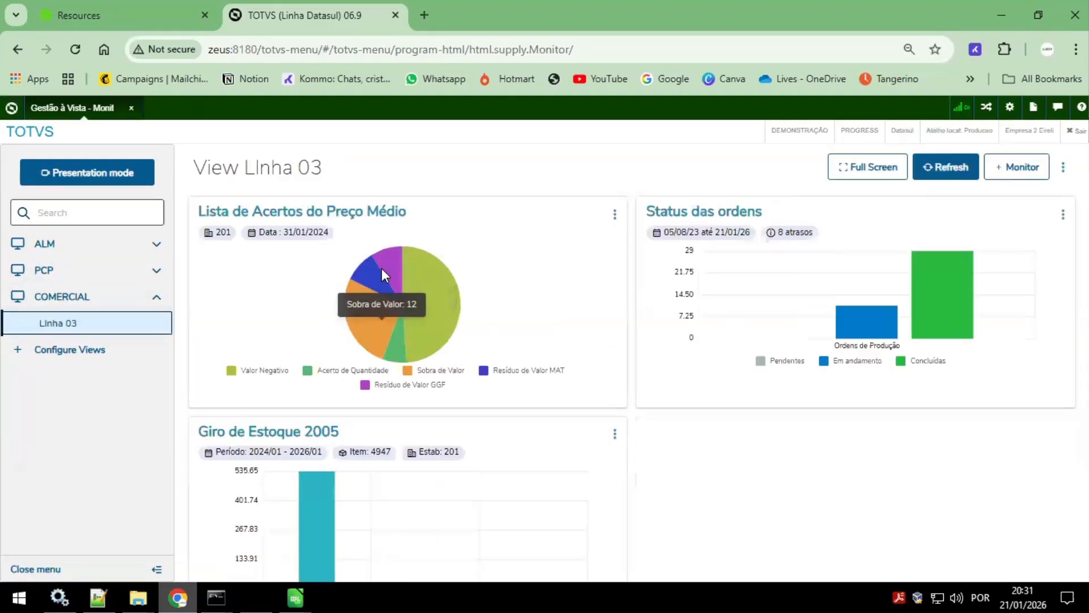
left_click(376, 325)
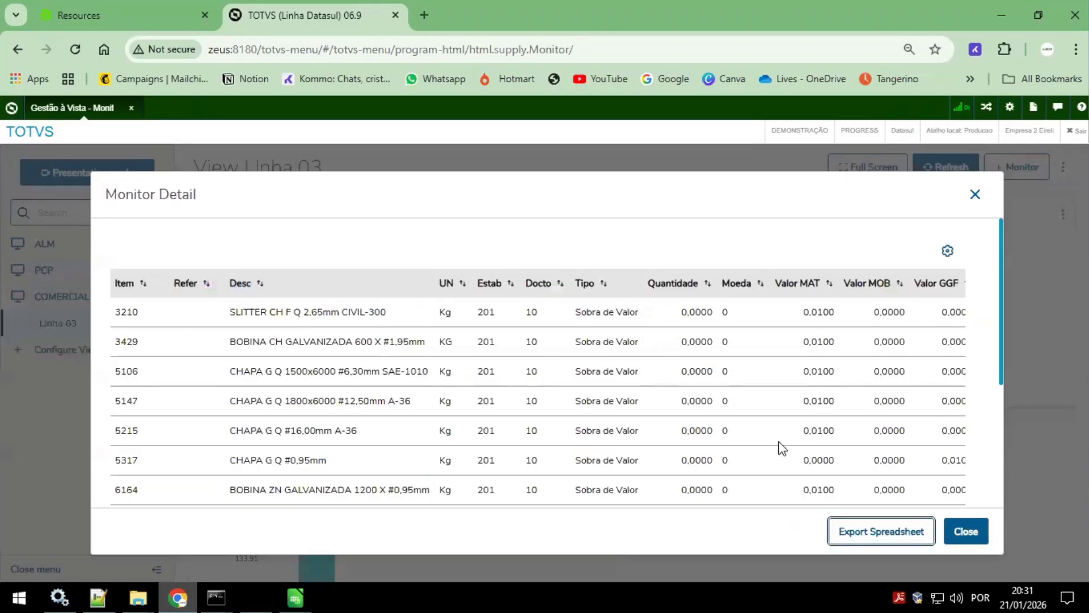
scroll(454, 389, "down", 5)
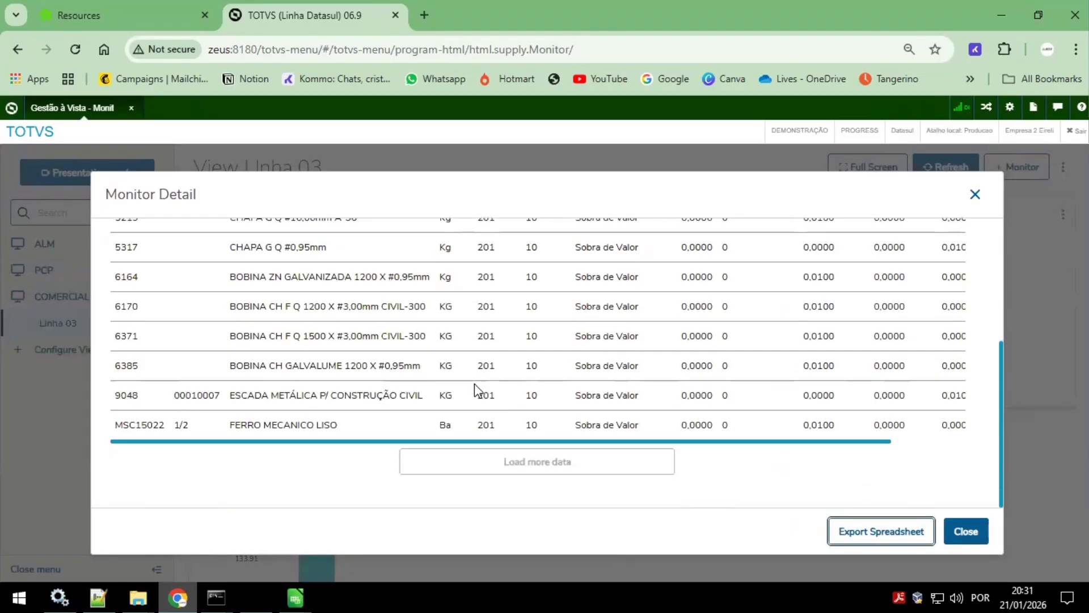
scroll(475, 389, "up", 5)
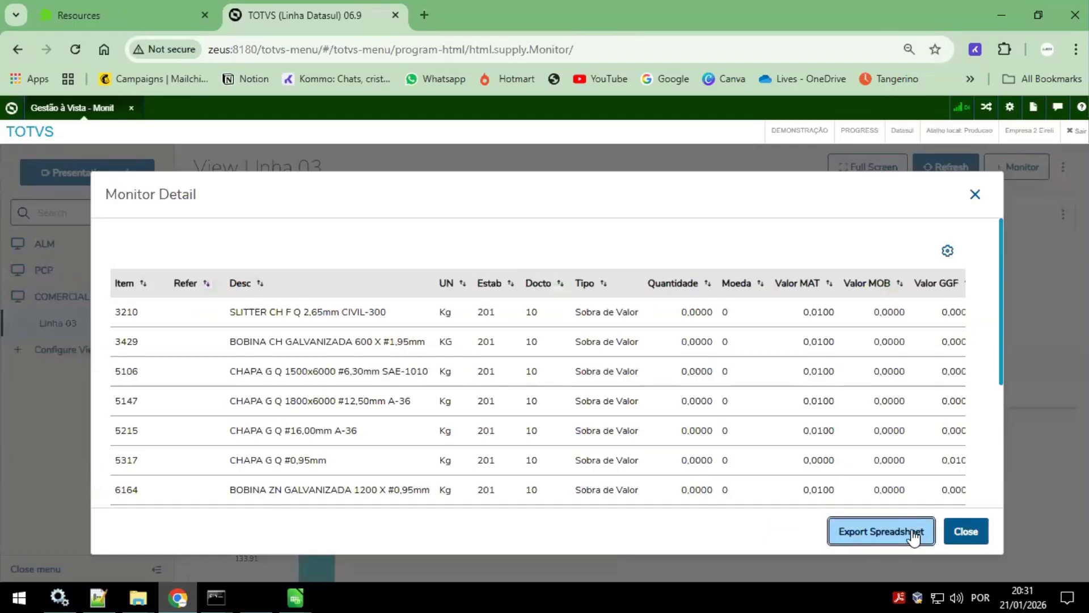
Step: Export the Sobra de Valor details as a spreadsheet, save the CSV file in Downloads, and close the monitor details
left_click(905, 529)
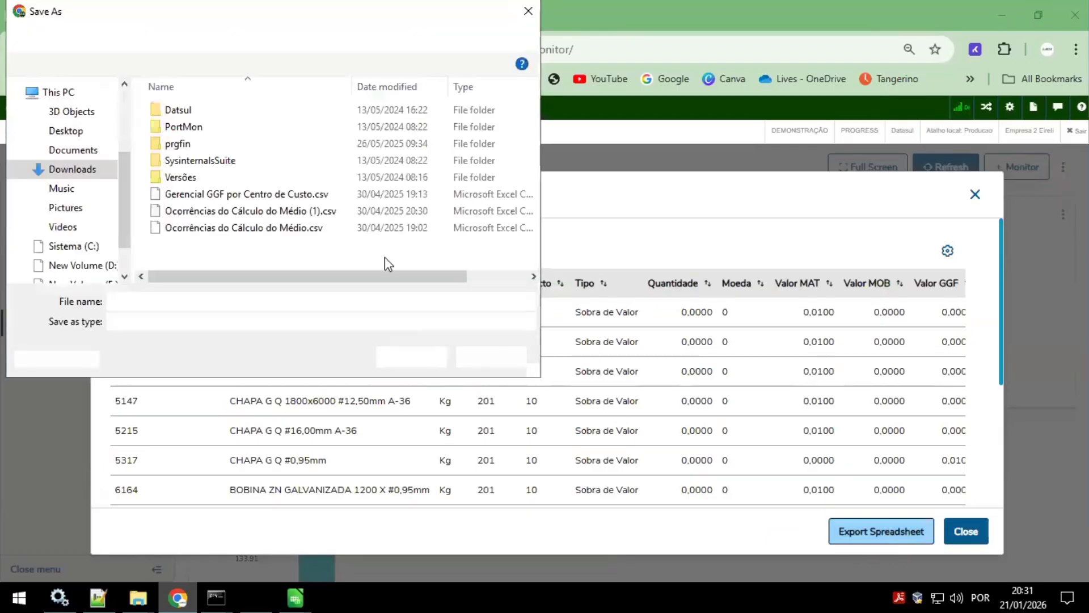
left_click(397, 356)
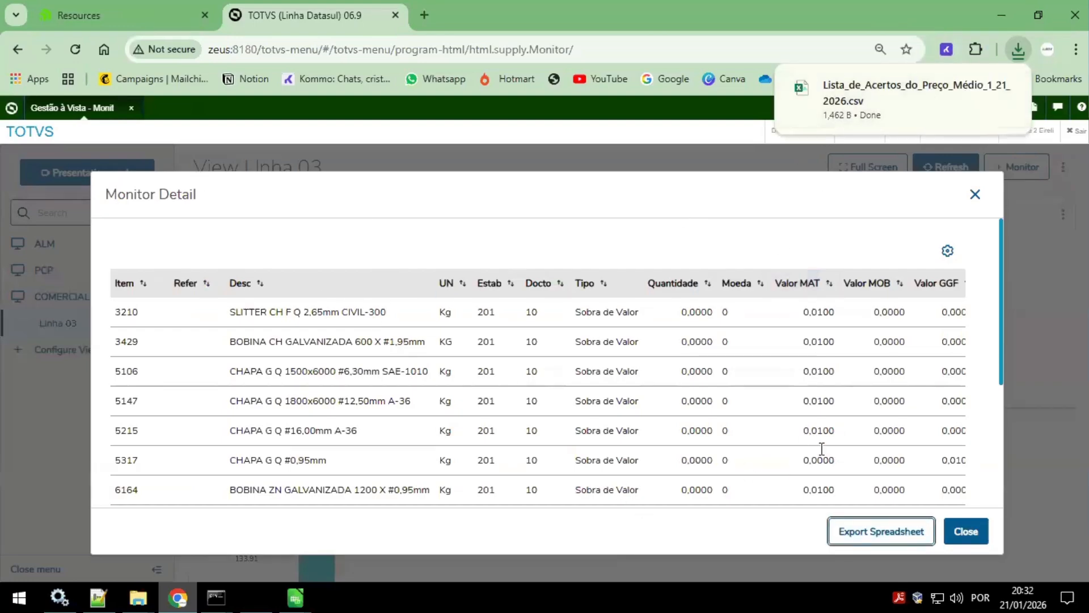
left_click_drag(996, 326, 1013, 400)
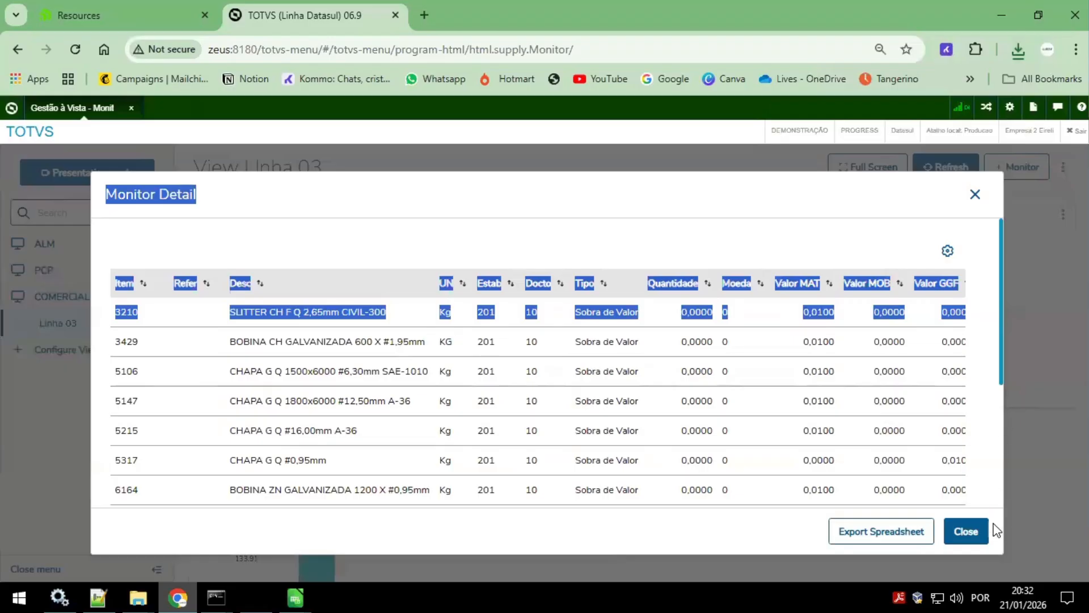
left_click(970, 529)
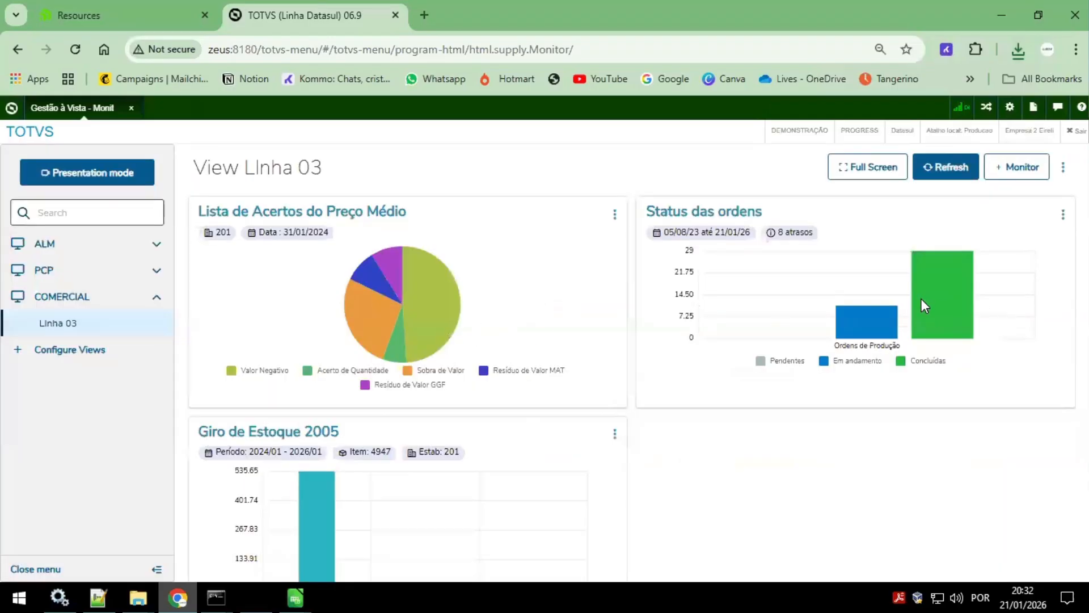
Step: Examine the Status das ordens and Giro de Estoque 2005 monitors, collapsing and restoring the side menu
mouse_move(933, 295)
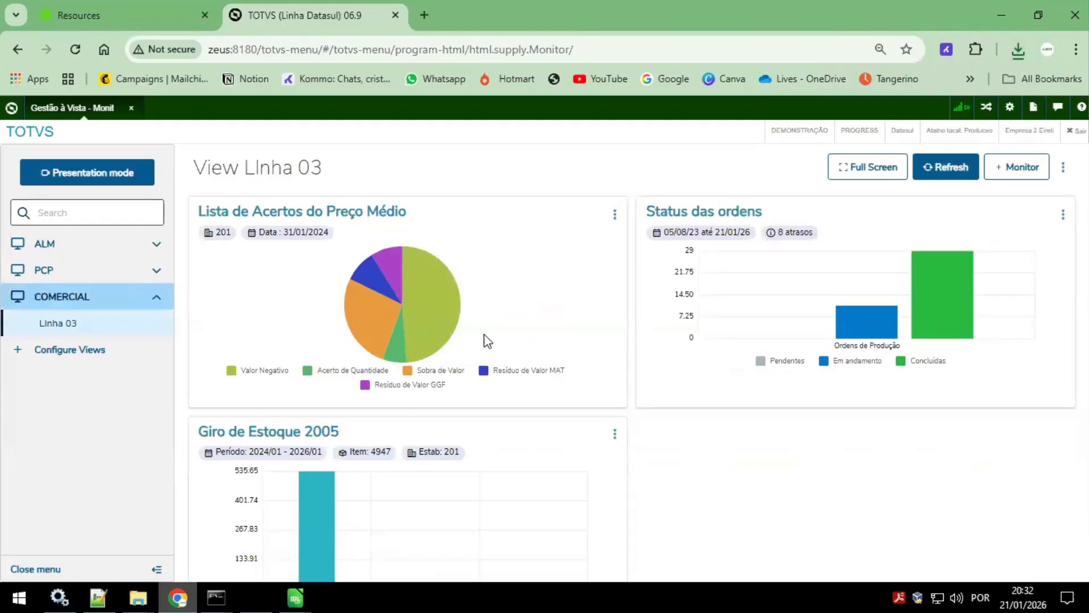
scroll(624, 459, "down", 1)
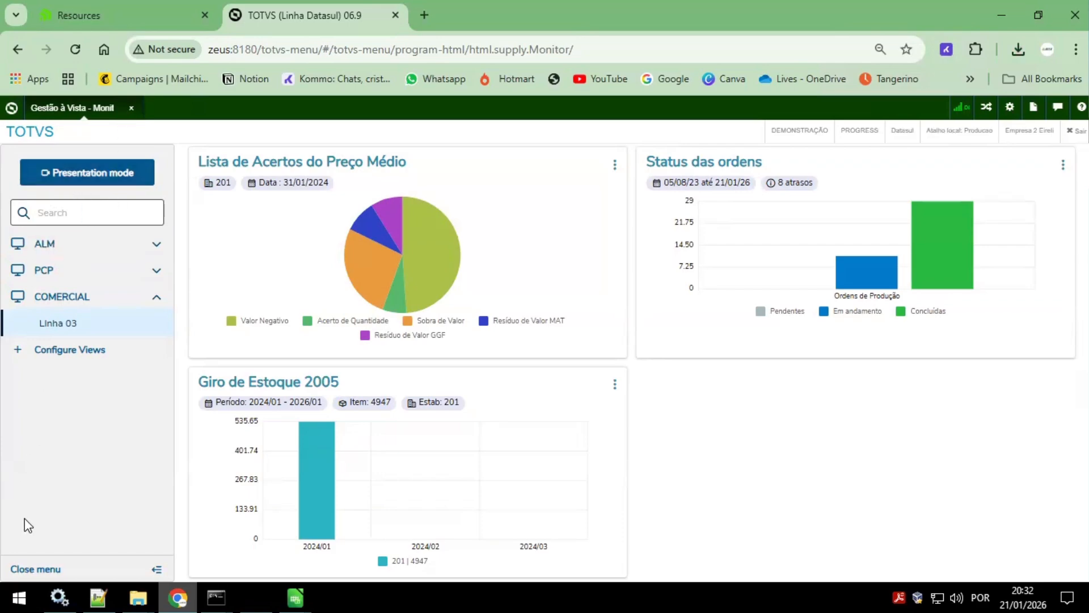
left_click(49, 567)
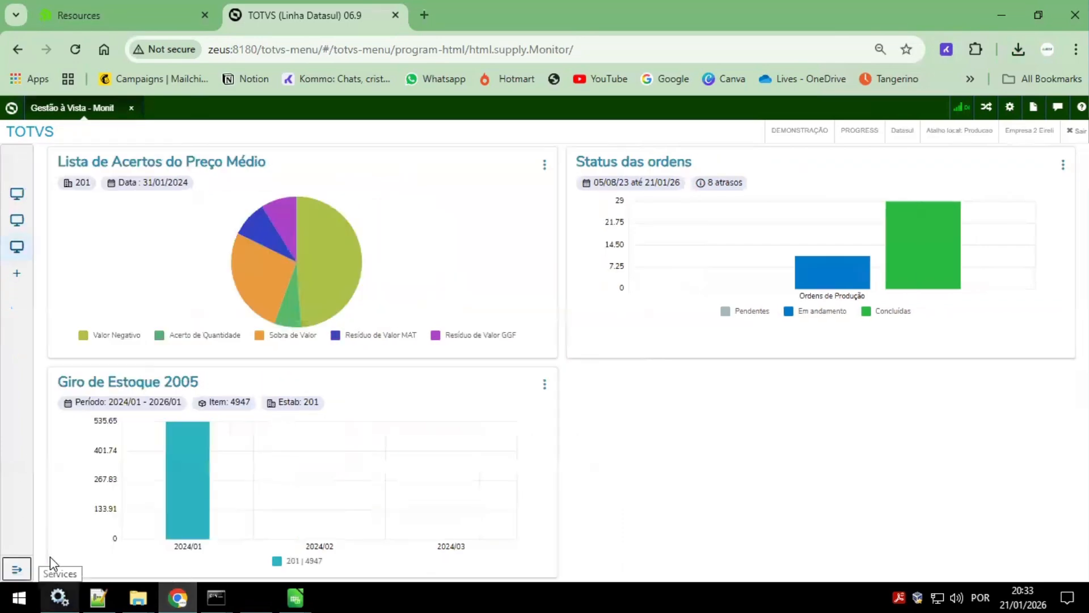
left_click(4, 341)
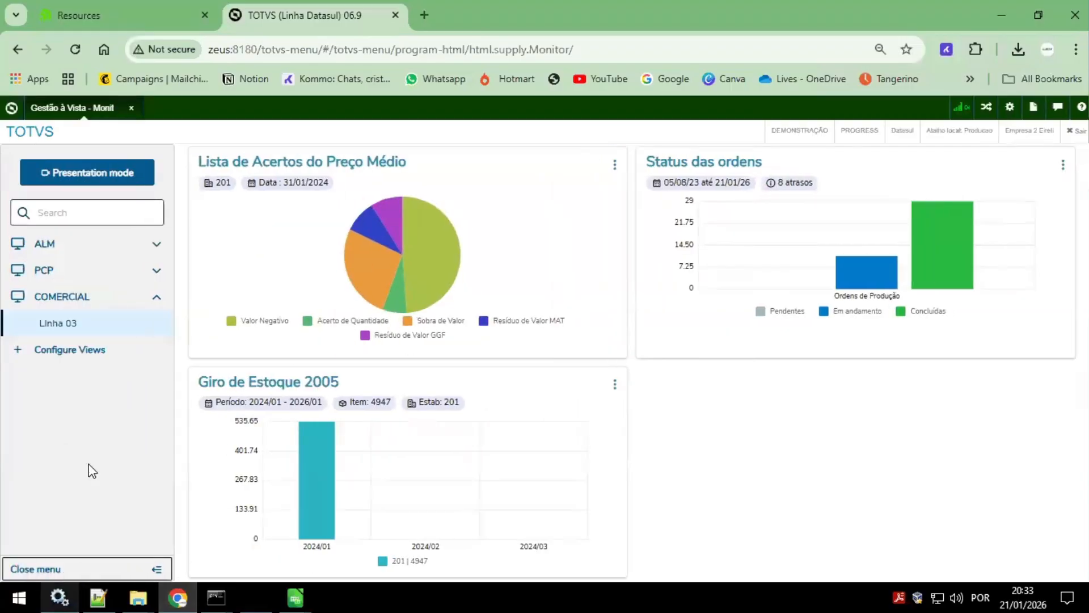
Step: Open the configuration of views and review the Filial 1 and Almoxarifado entries in the list
left_click(67, 349)
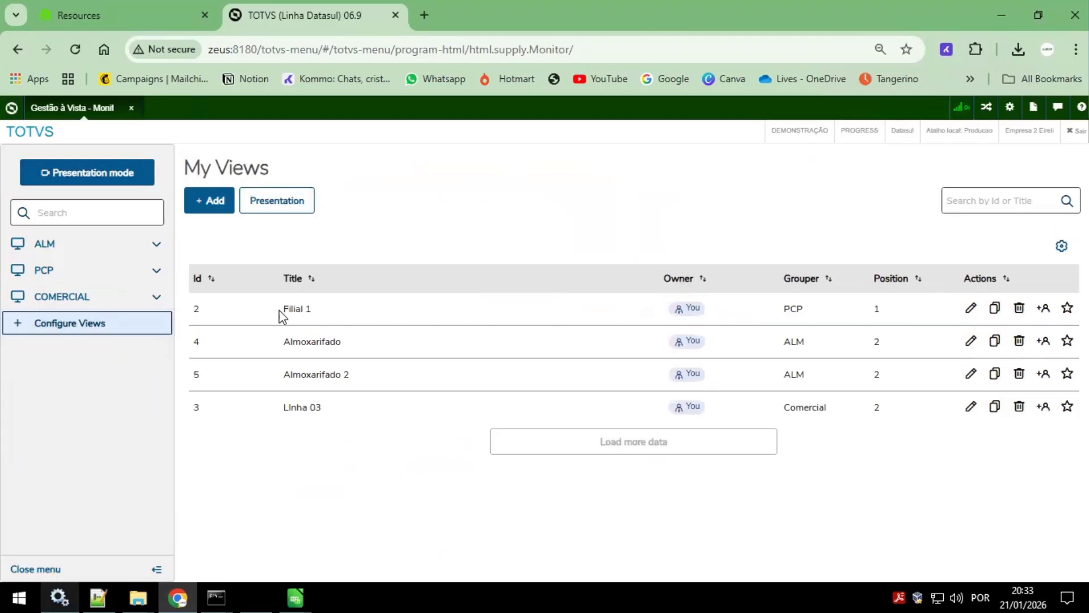
left_click(307, 313)
left_click_drag(307, 314, 801, 309)
double_click(567, 333)
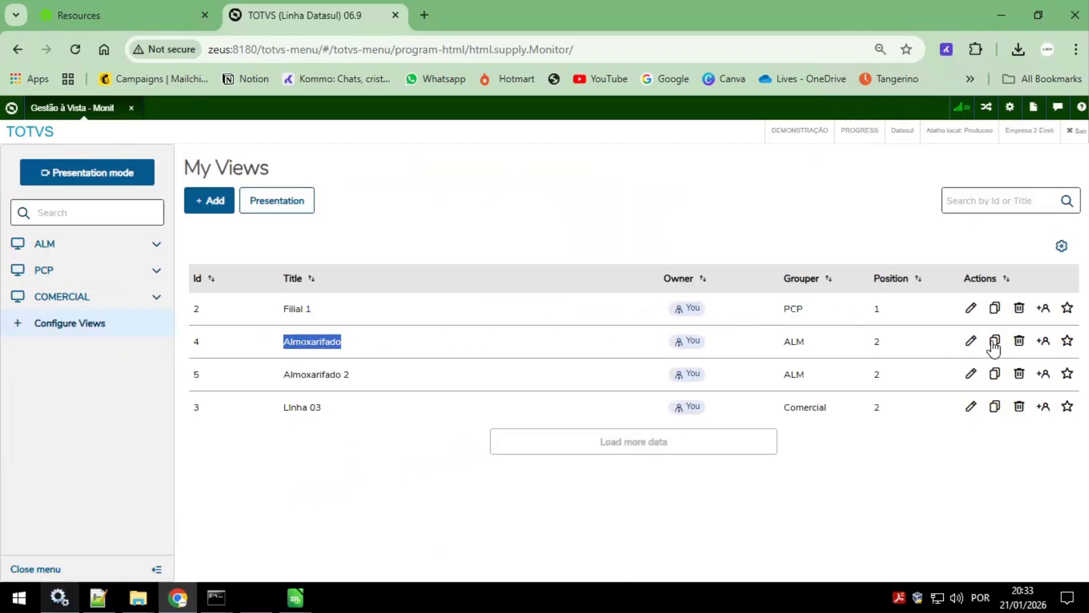
Step: Add the user super as a follower of the Almoxarifado 2 view and close the follower settings
left_click(1043, 373)
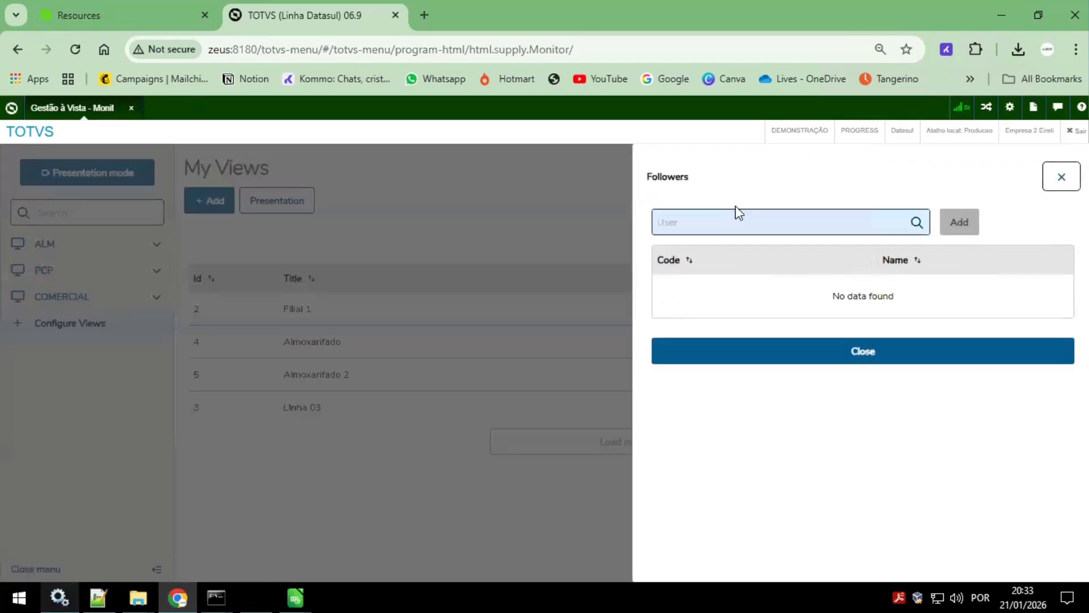
left_click(736, 219)
type("s")
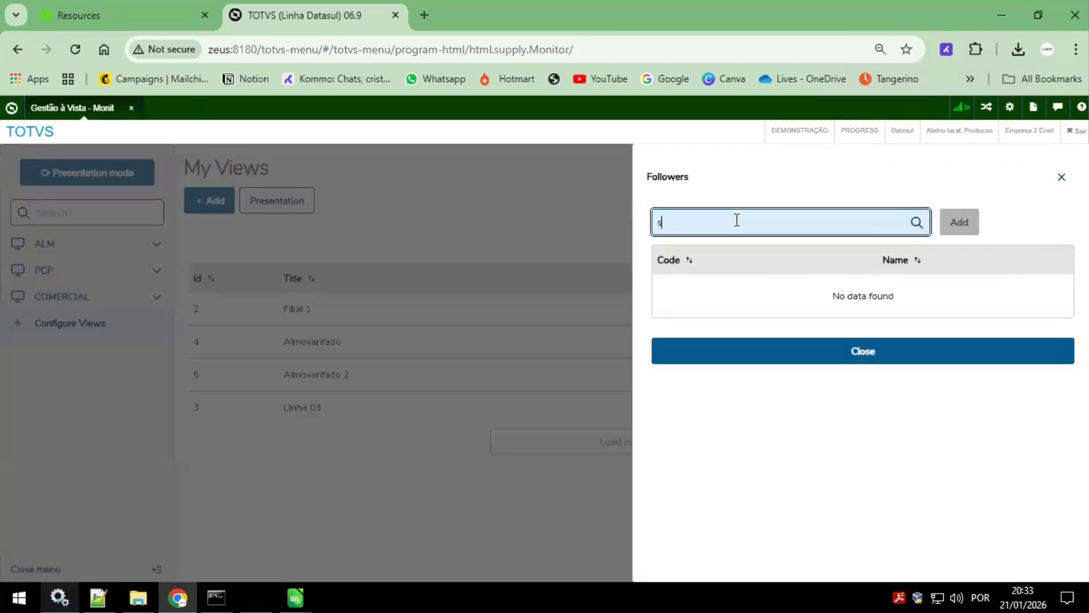
type("uper")
key("Tab")
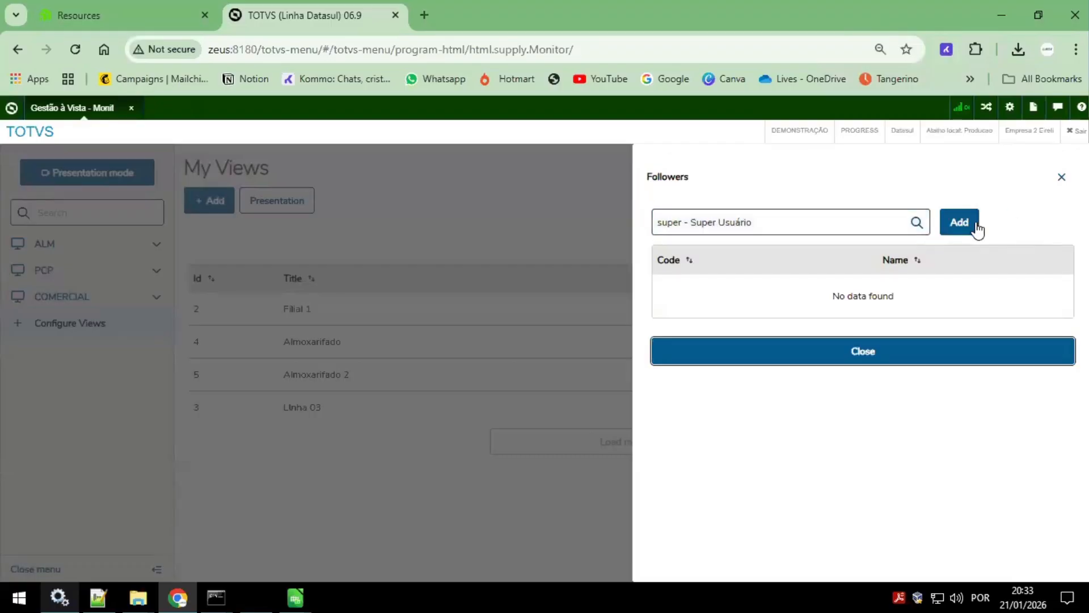
left_click(977, 229)
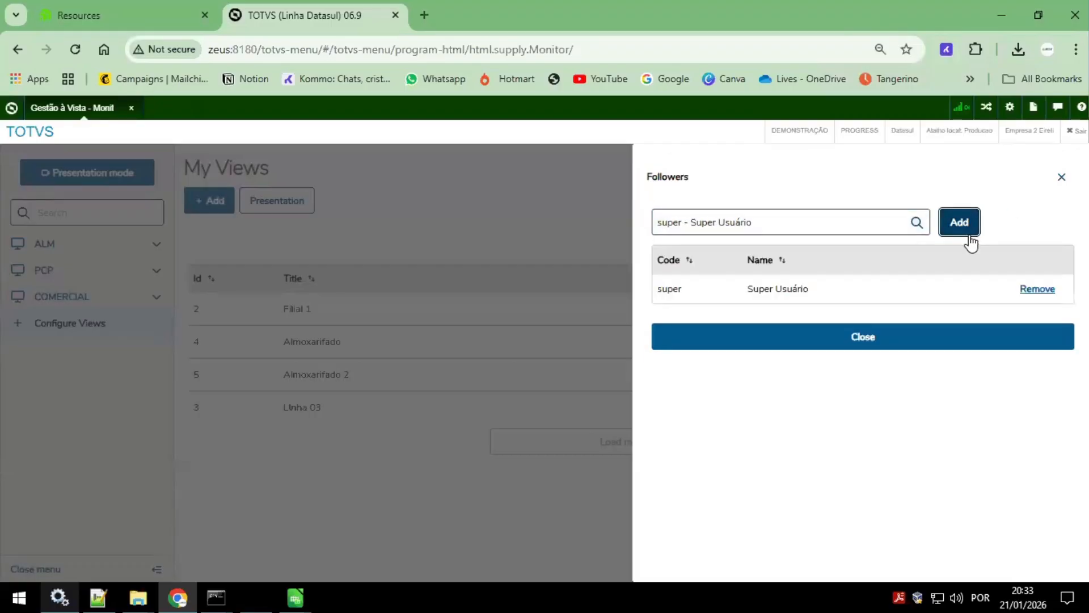
left_click(823, 343)
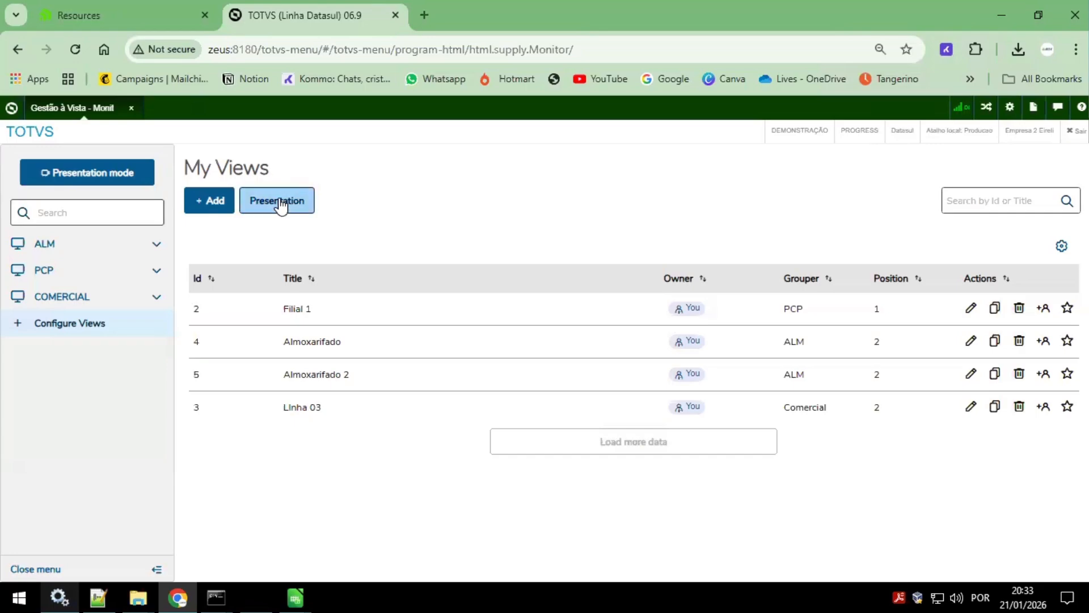
Step: Open the presentation settings, inspect the saved Tv_pcp presentation, and switch back to a new presentation
left_click(281, 202)
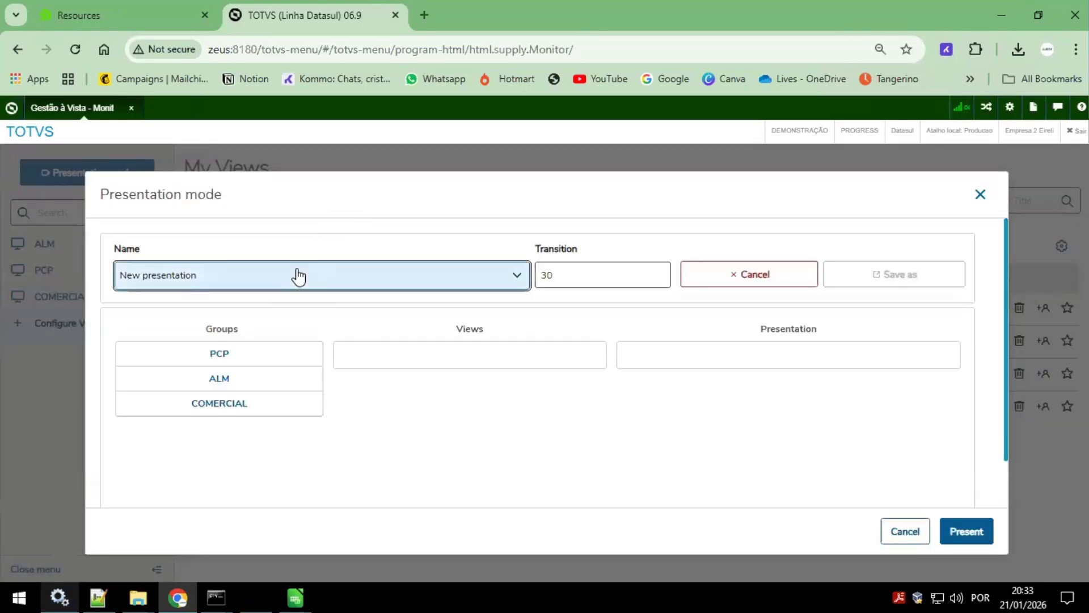
left_click(300, 275)
left_click(297, 276)
left_click(293, 277)
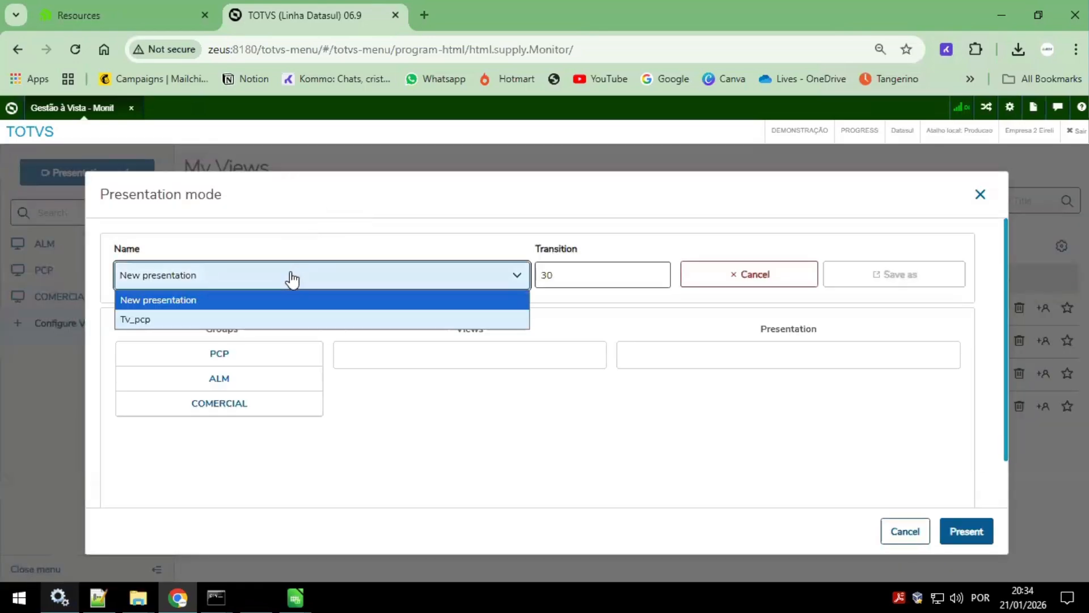
left_click(292, 280)
double_click(292, 280)
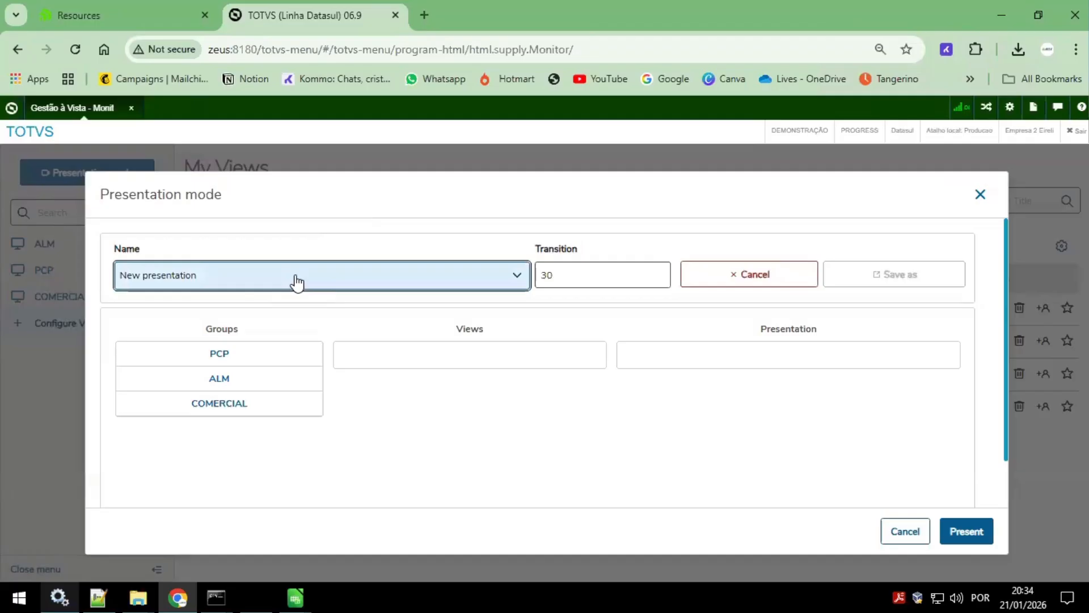
left_click(294, 281)
left_click(185, 318)
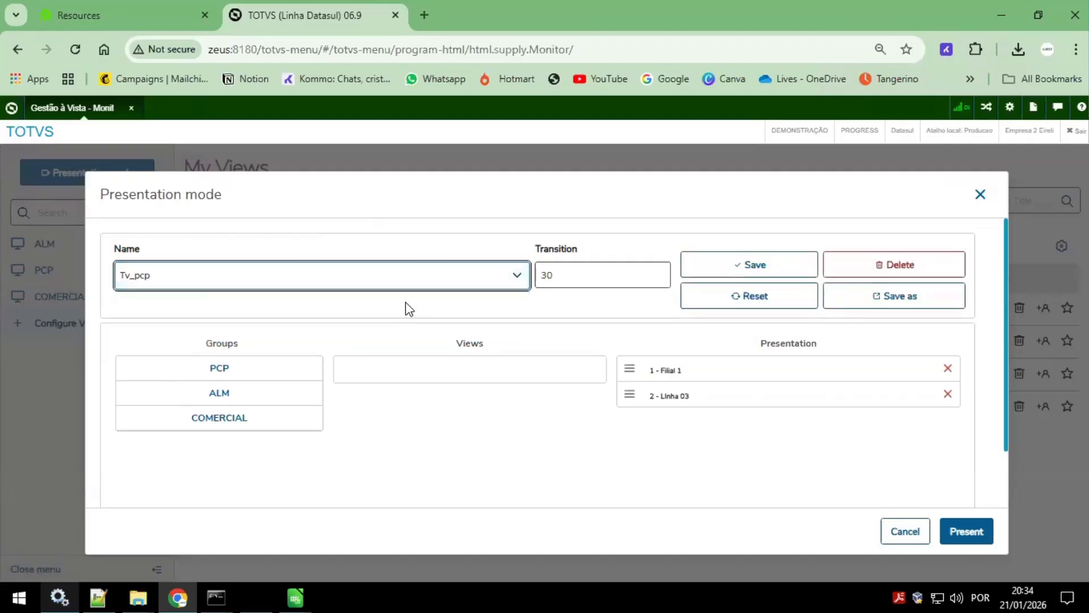
left_click(374, 287)
left_click(223, 300)
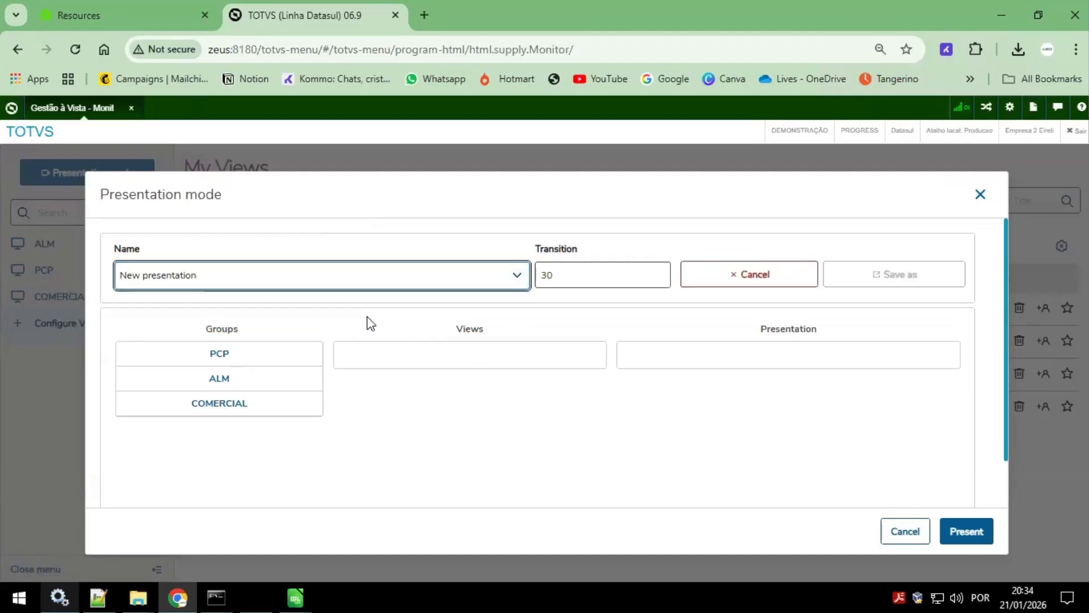
Step: Add the Filial 1 view from the PCP group to the new presentation
left_click(288, 349)
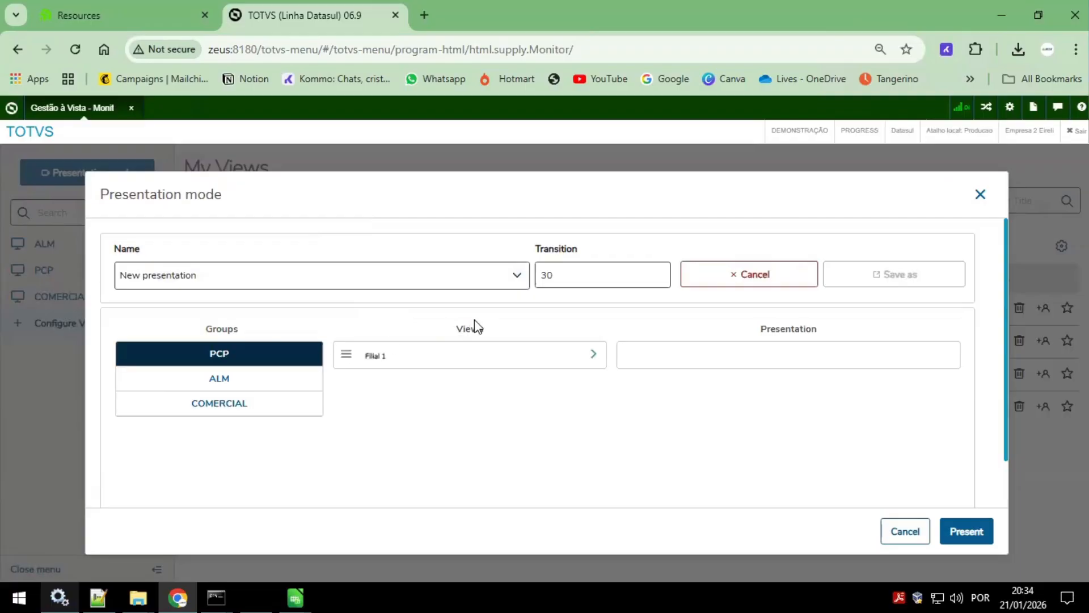
left_click(219, 377)
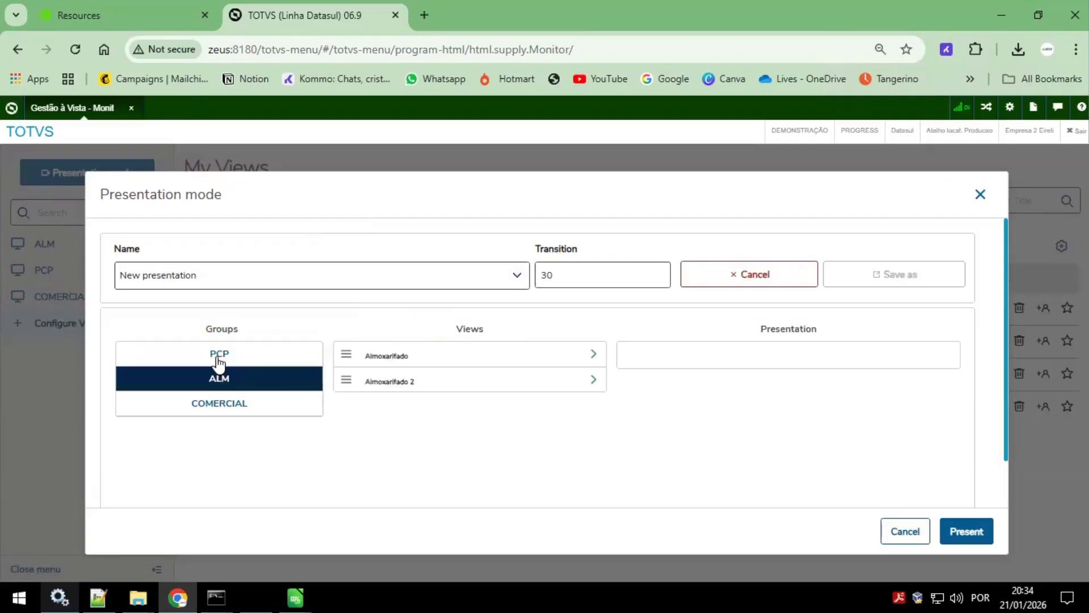
left_click(220, 358)
left_click_drag(377, 355, 745, 400)
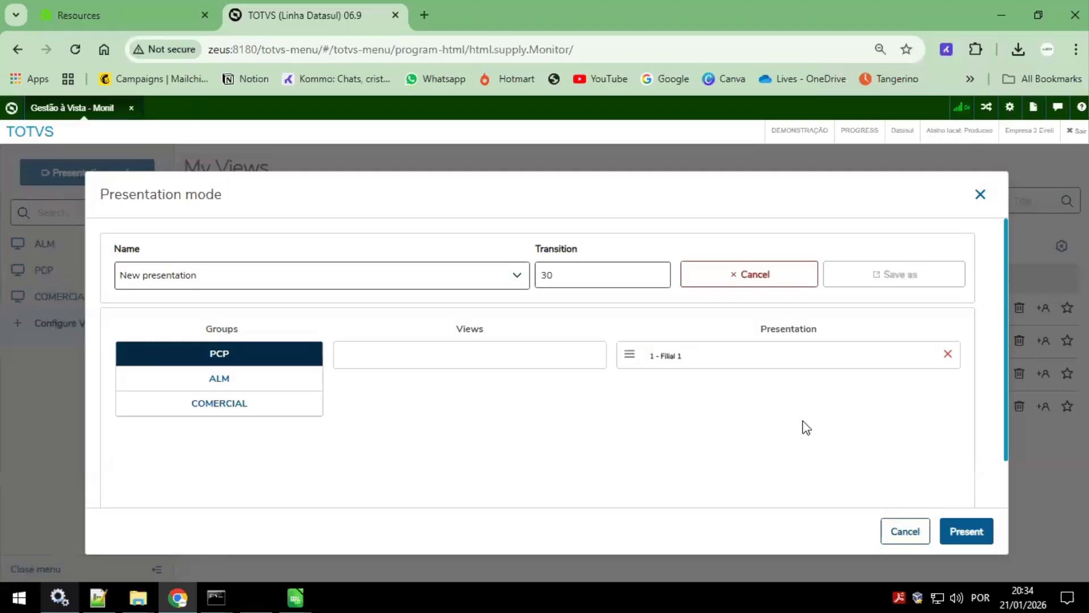
Step: Add the Almoxarifado view from the ALM group as the second item of the new presentation
left_click(397, 278)
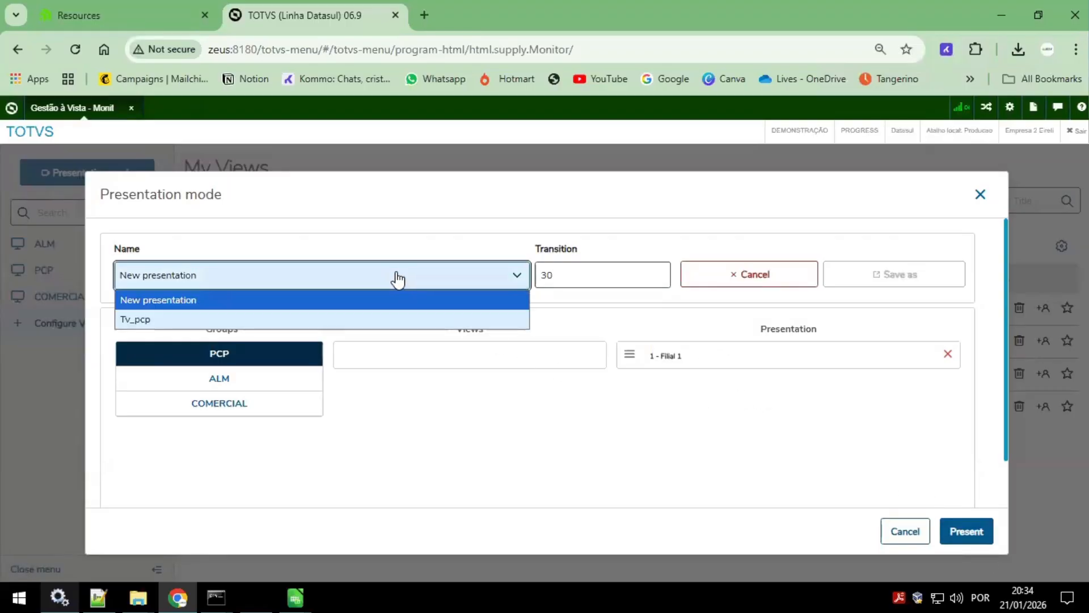
left_click(382, 297)
left_click(243, 356)
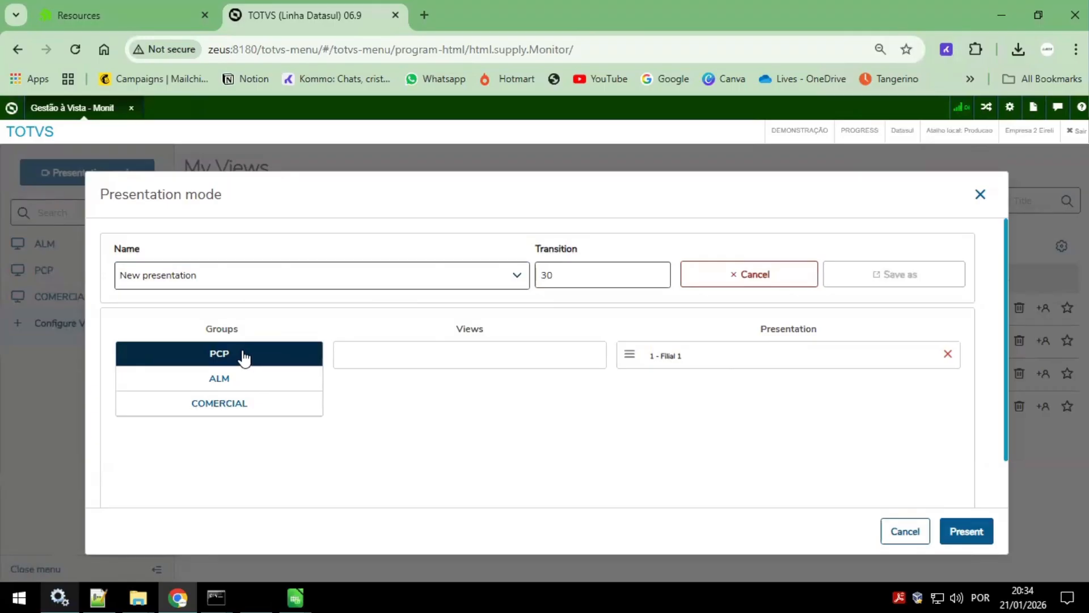
left_click(261, 383)
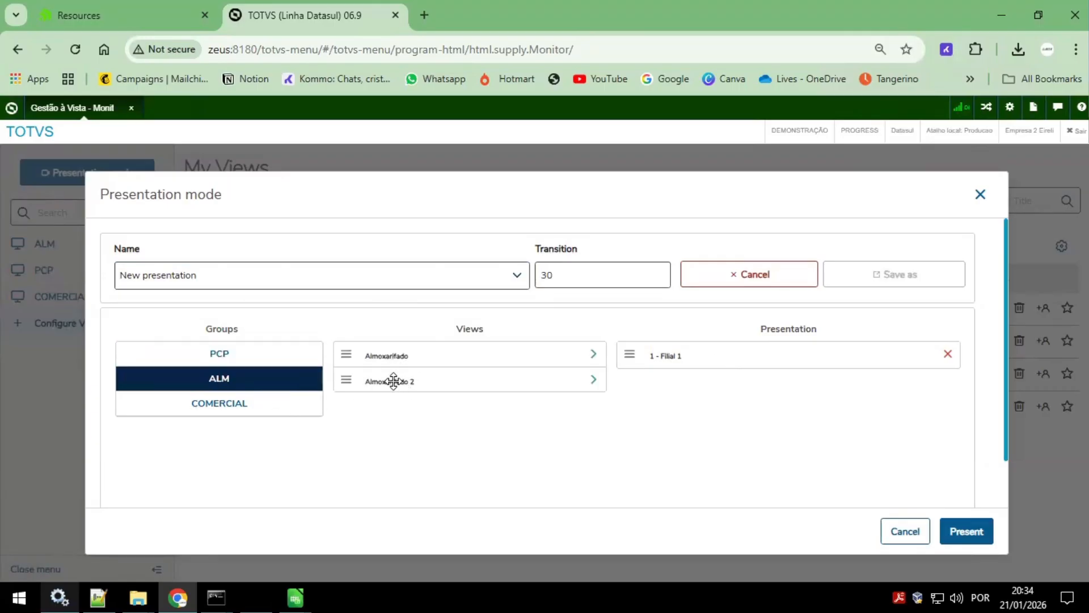
left_click_drag(426, 368, 703, 438)
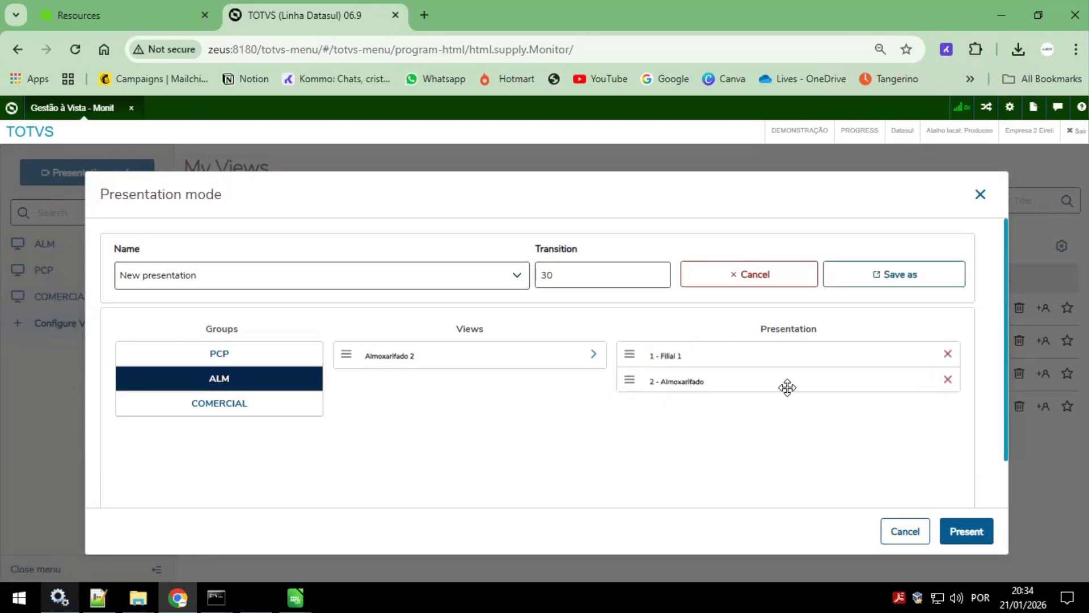
Step: Add the Linha 03 view from the COMERCIAL group as the third item of the presentation
left_click(233, 414)
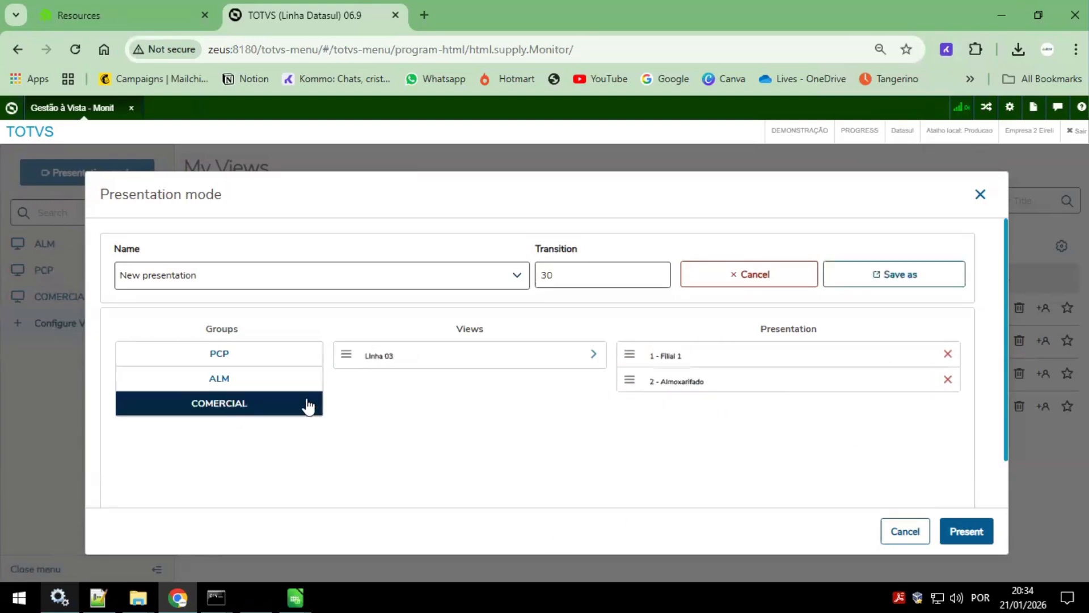
left_click_drag(683, 437, 868, 400)
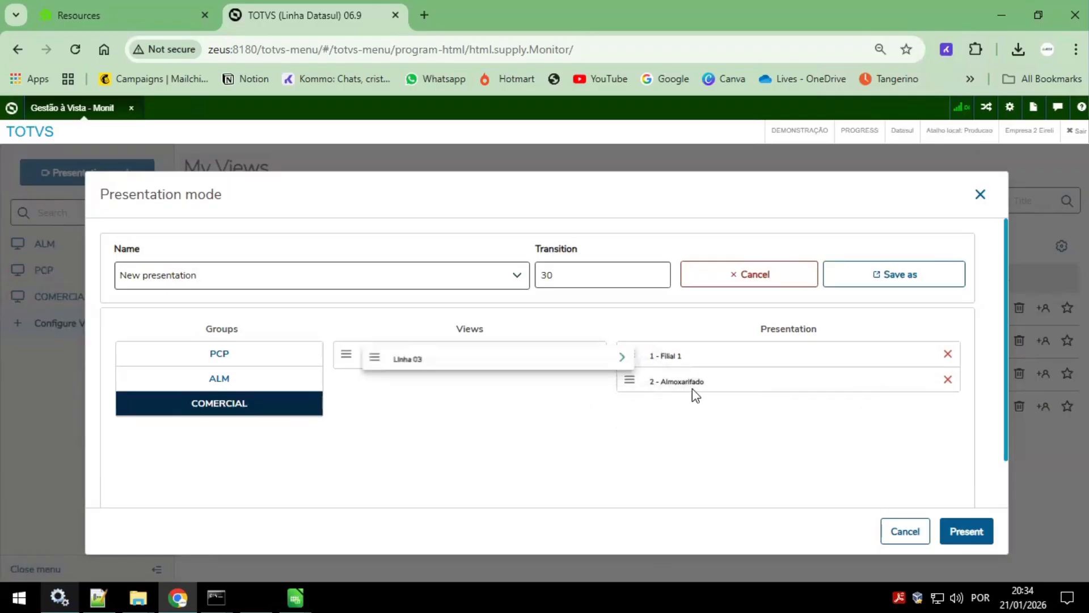
left_click(589, 354)
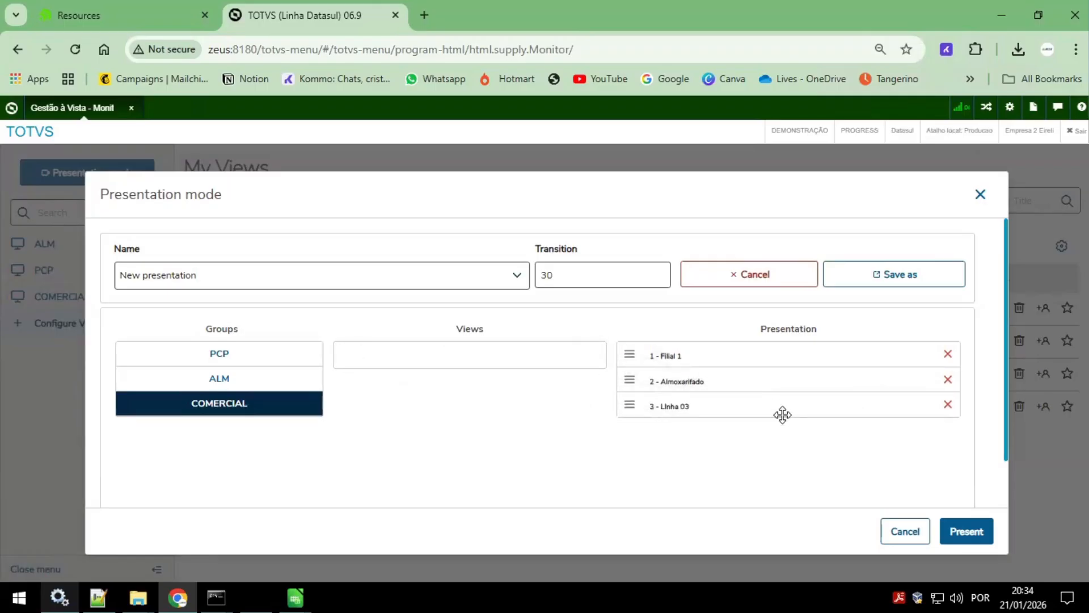
Step: Save the presentation under the name TV_Almox
left_click(903, 270)
left_click_drag(302, 365, 109, 364)
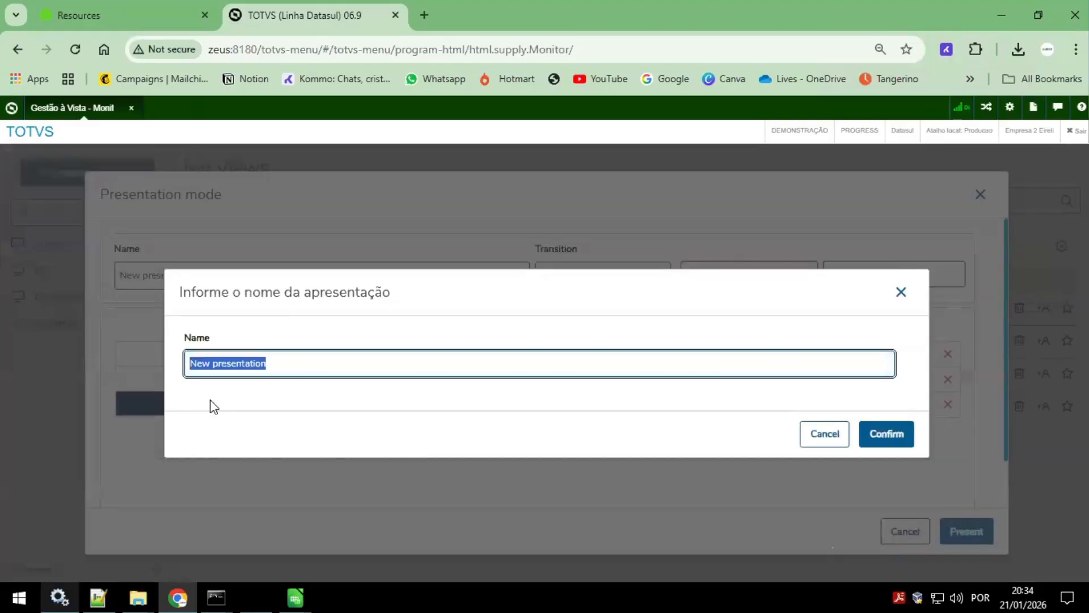
type("TV")
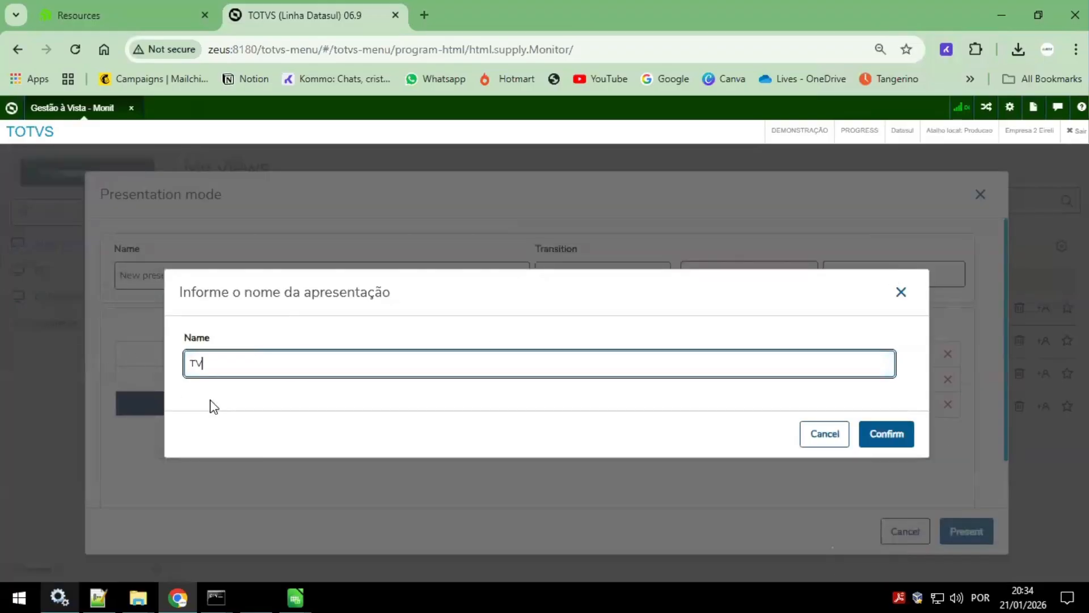
type(")")
type("Almox")
left_click(890, 442)
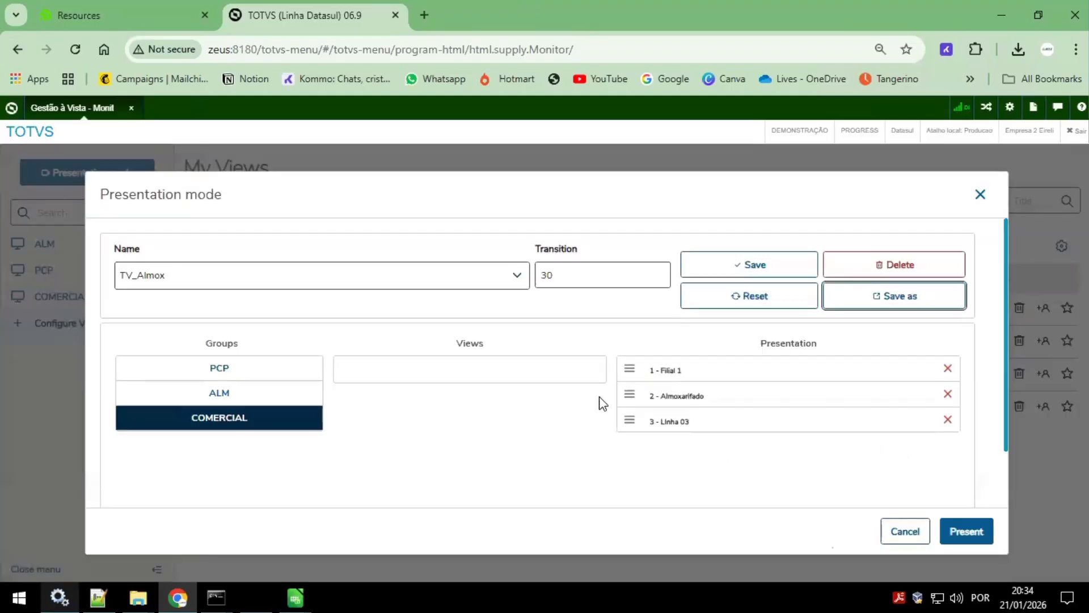
Step: Run the TV_Almox presentation, refreshing its monitors before returning to the normal view
left_click(972, 538)
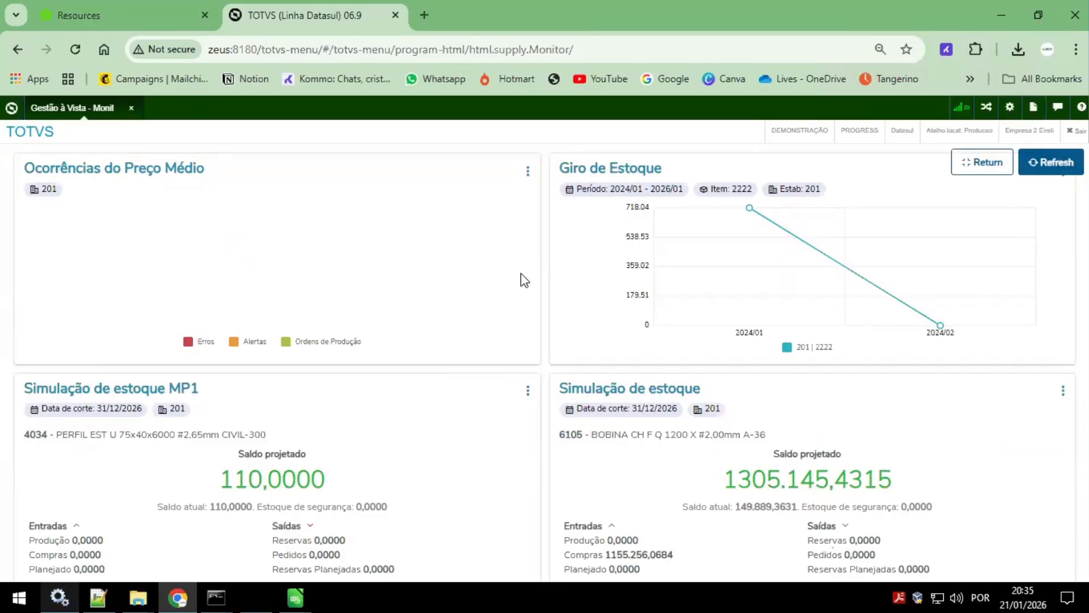
left_click(632, 41)
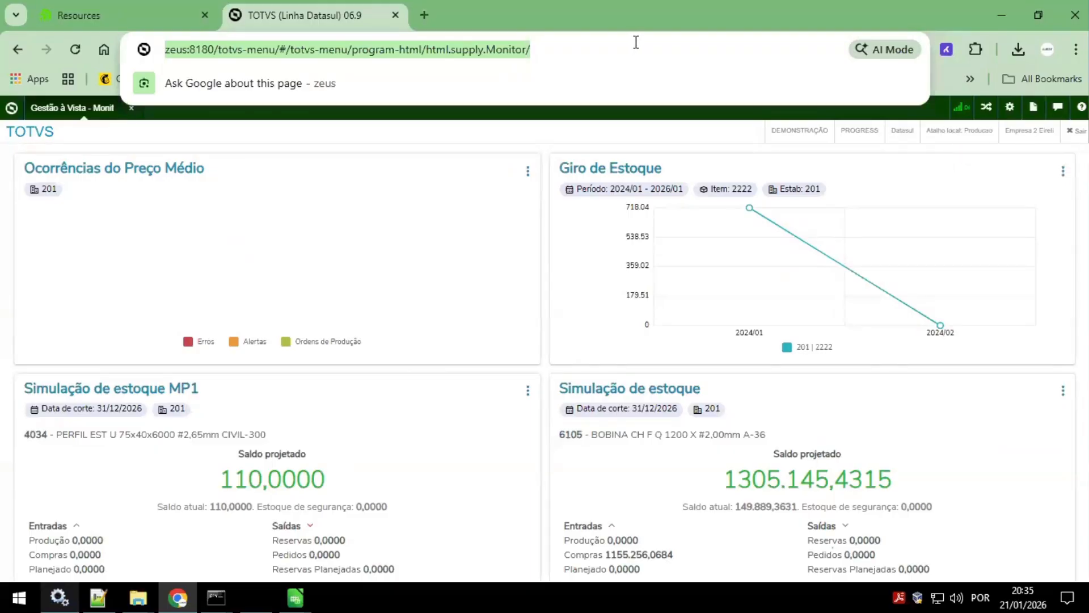
left_click(685, 275)
left_click(1050, 163)
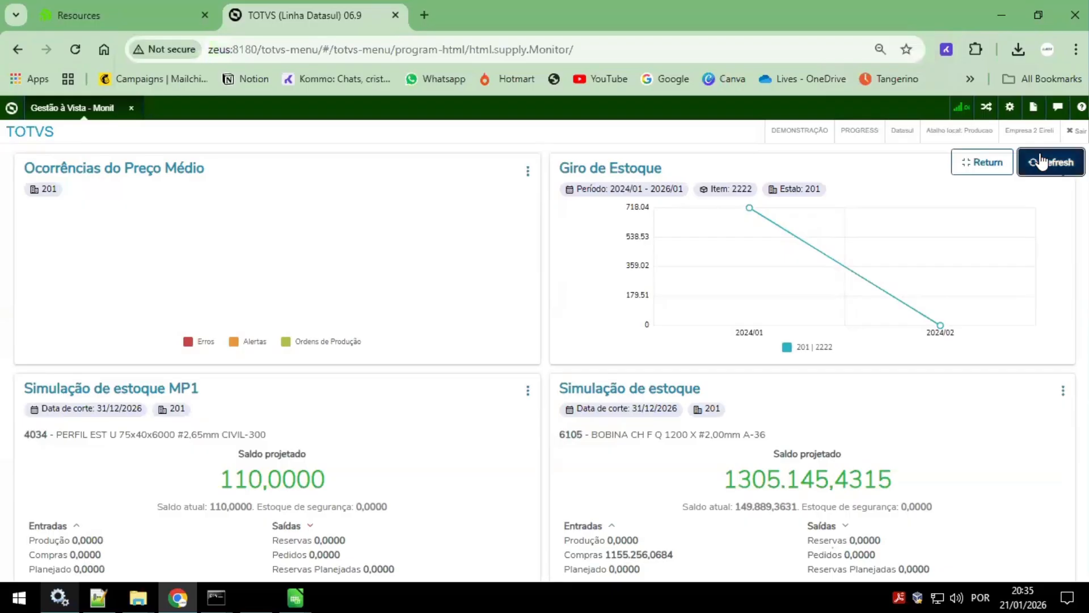
left_click(982, 162)
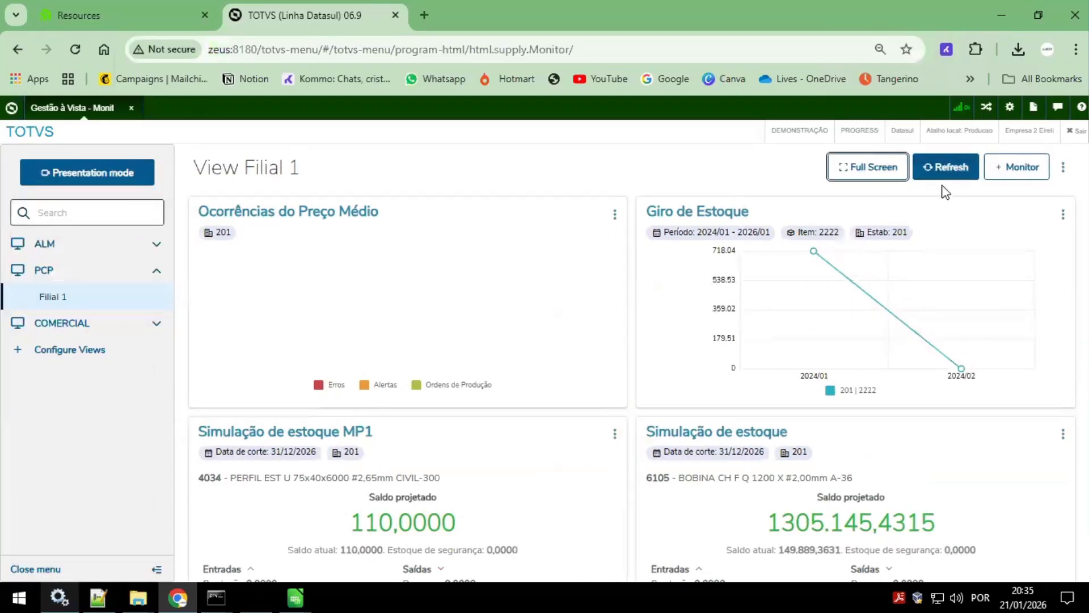
Step: Choose the saved TV_Almox presentation from the presentation settings and start presenting it
scroll(754, 385, "down", 1)
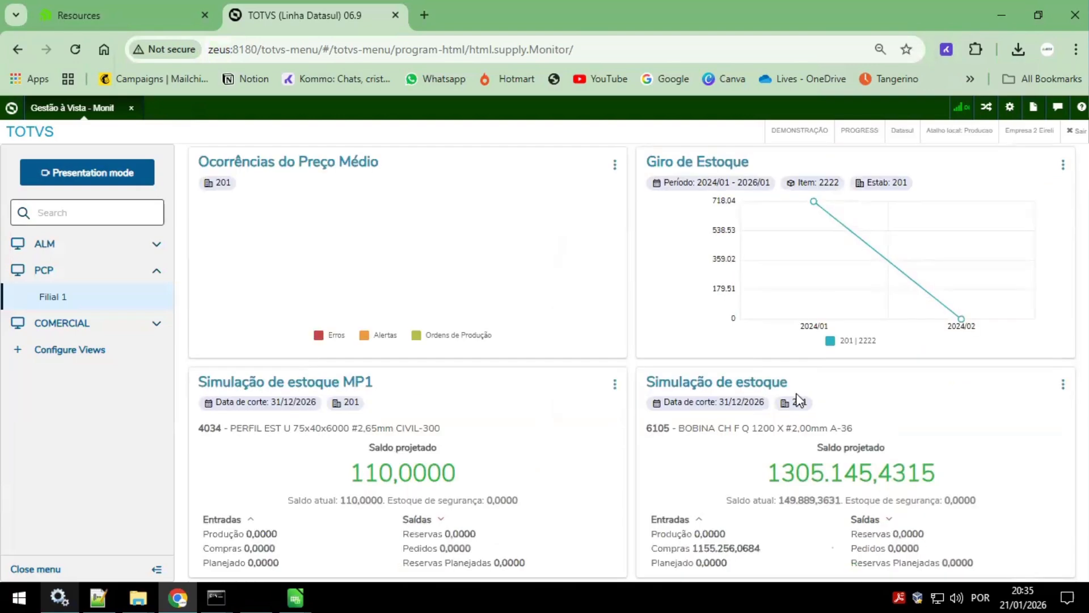
scroll(397, 417, "up", 1)
left_click(109, 177)
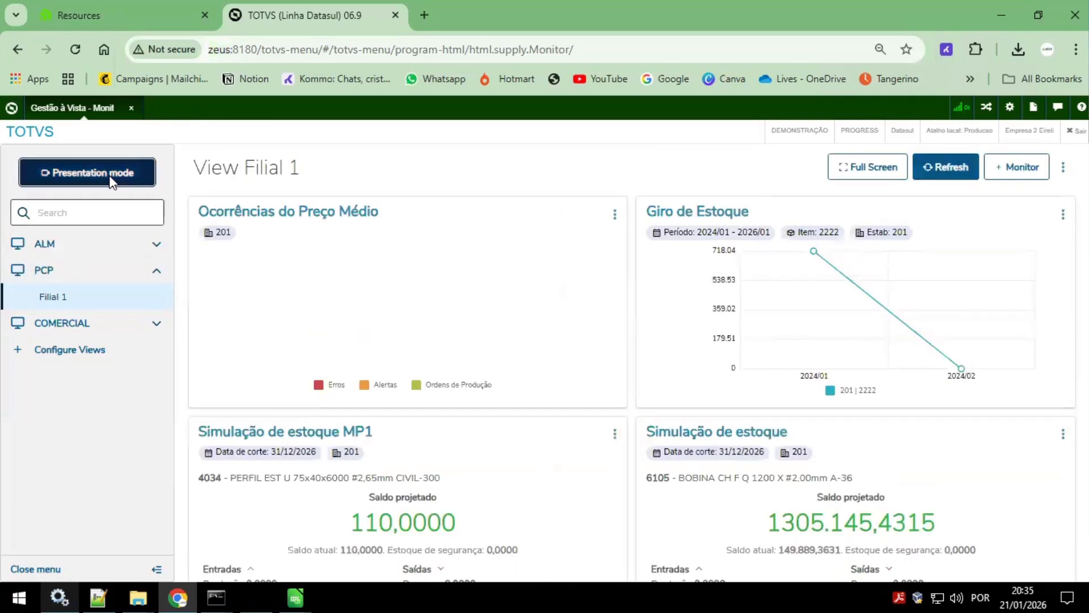
left_click(259, 289)
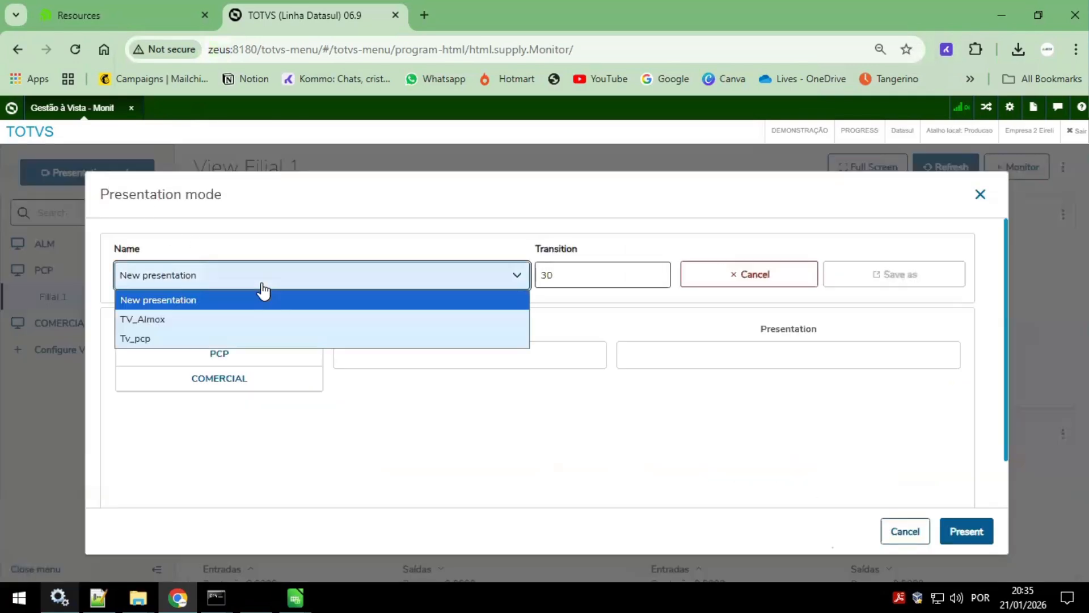
left_click(211, 319)
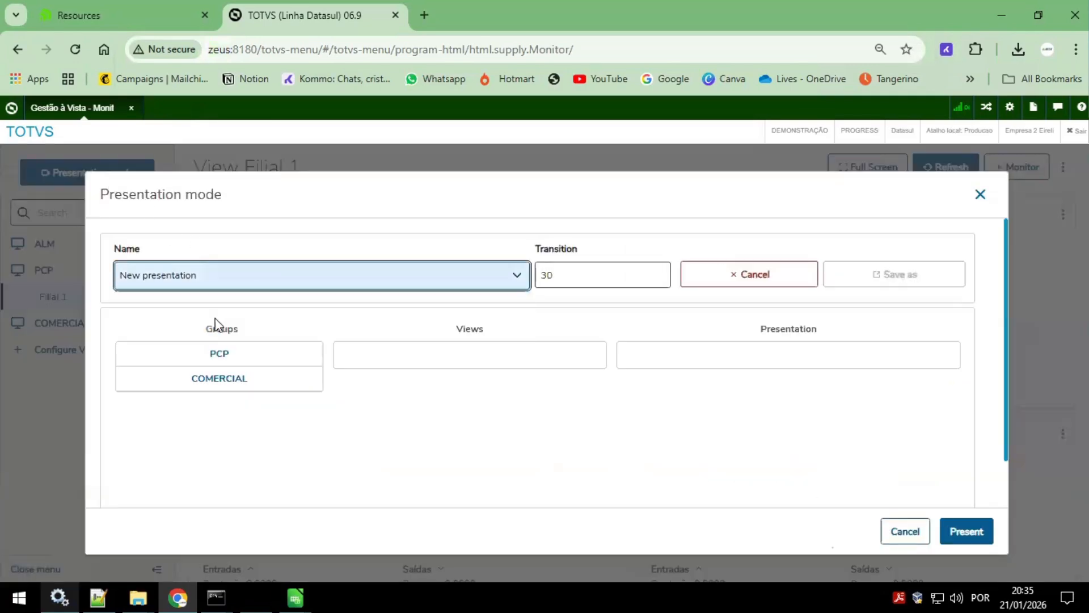
left_click(973, 536)
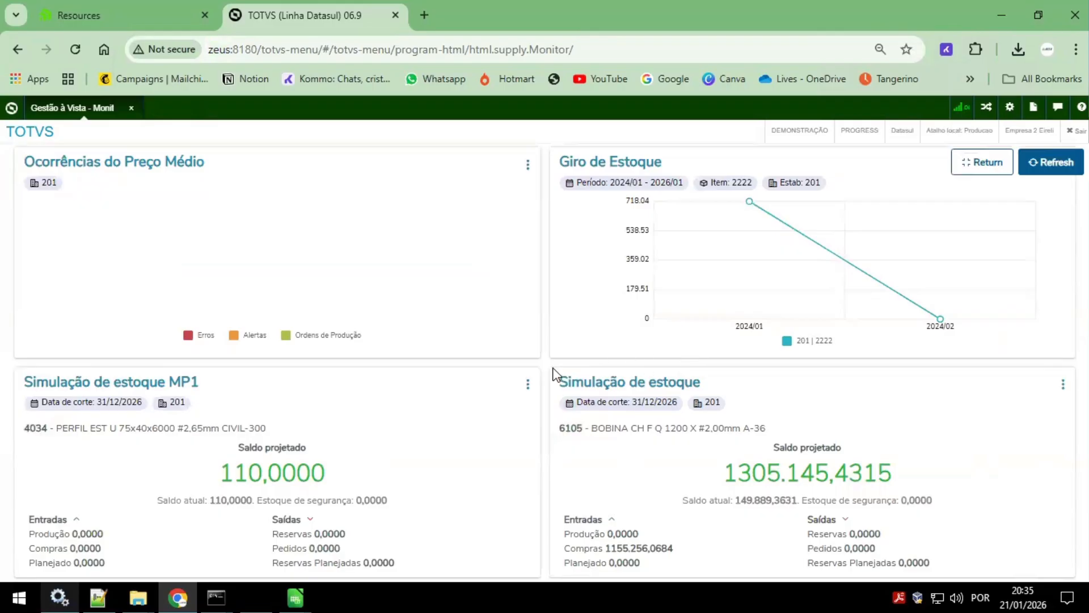
double_click(617, 233)
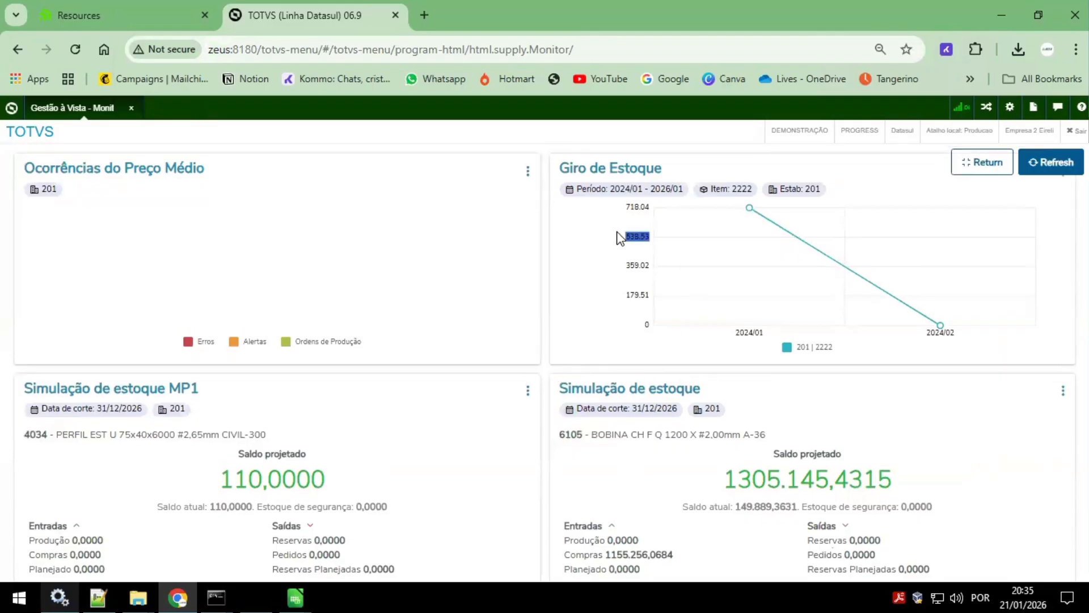
double_click(913, 307)
left_click(252, 483)
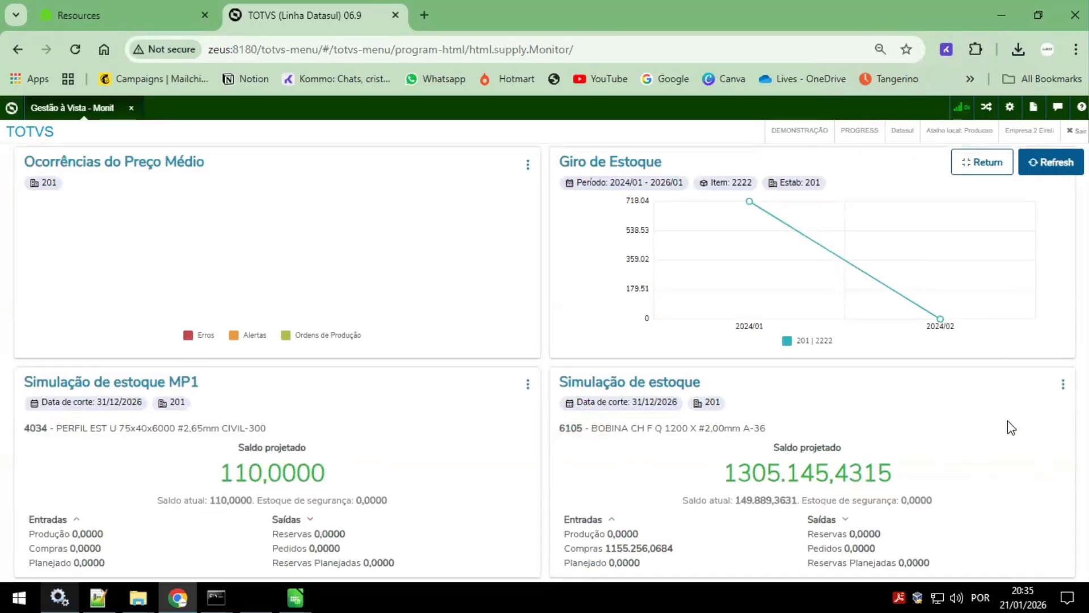
Step: Open the details of the Simulação de estoque monitor for item 6105, review the whole purchase order list, and close it
left_click(1063, 385)
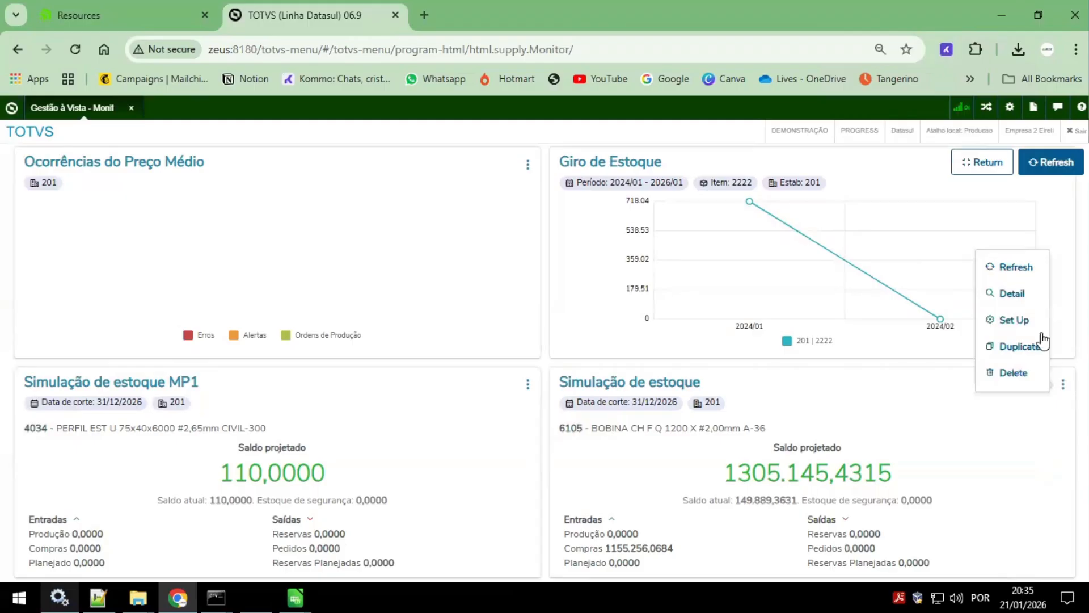
left_click(1018, 293)
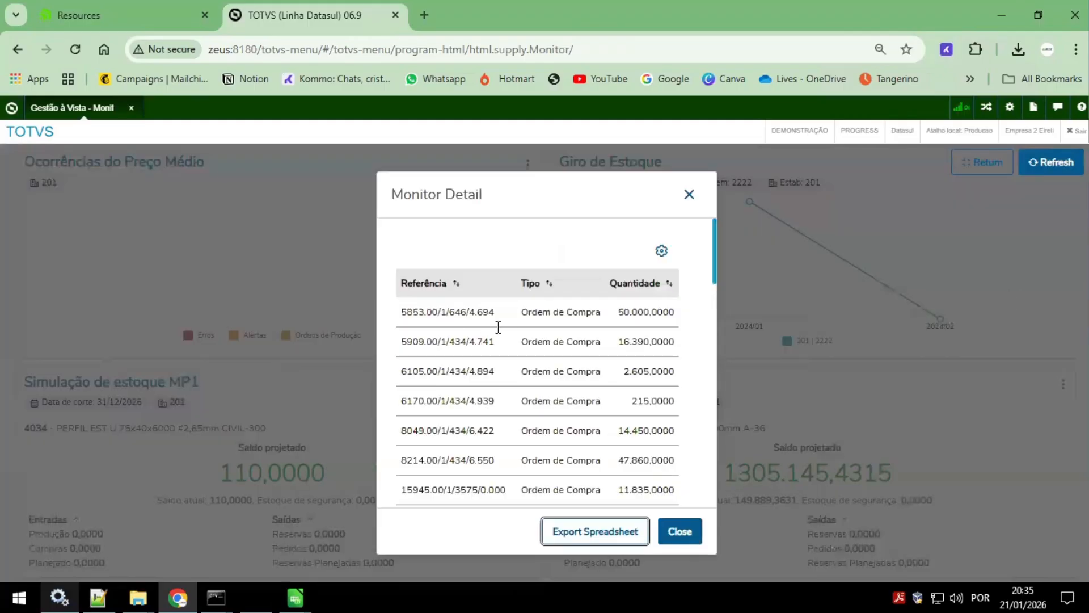
scroll(567, 375, "down", 15)
left_click(538, 461)
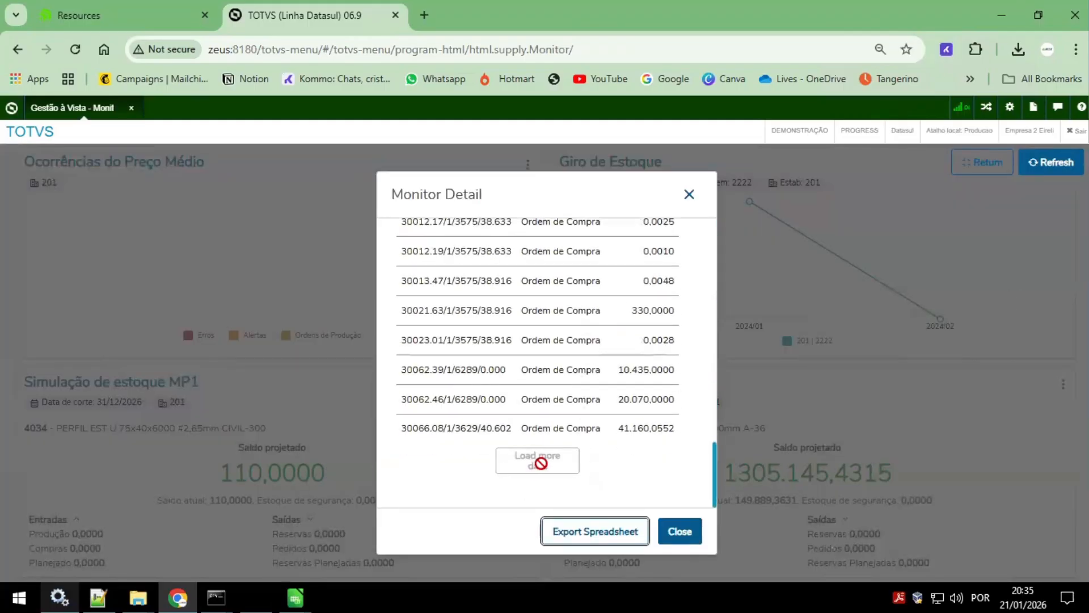
scroll(553, 426, "up", 5)
scroll(547, 426, "up", 4)
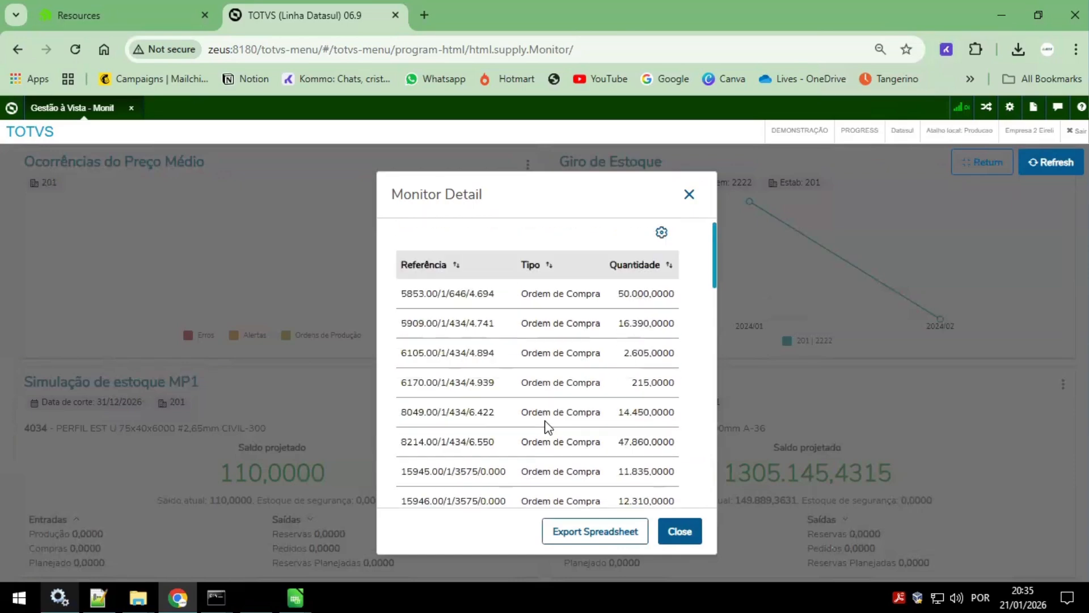
scroll(564, 348, "down", 5)
scroll(564, 348, "down", 10)
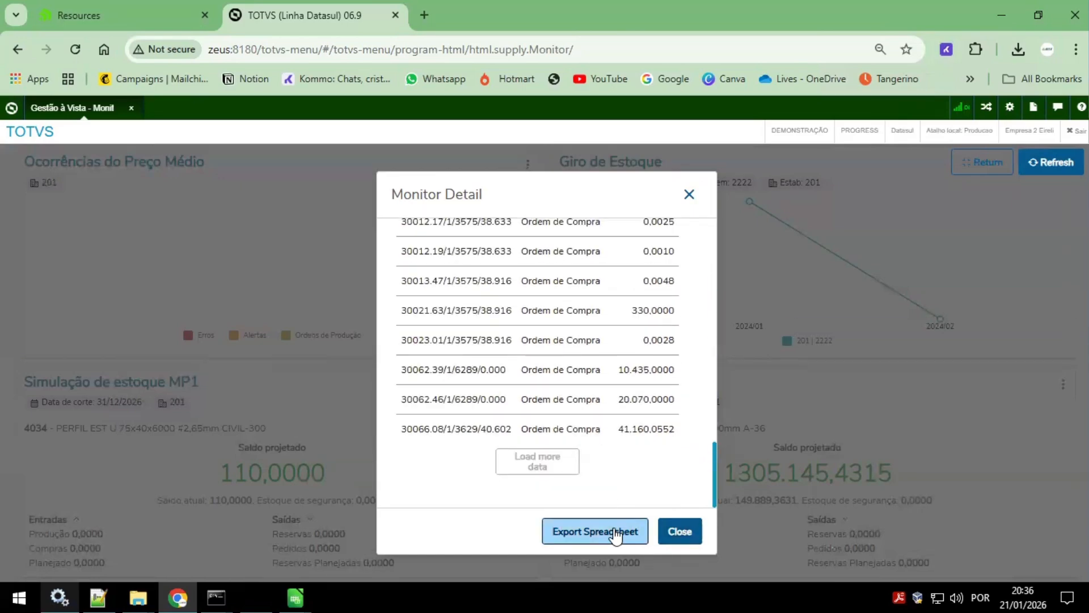
left_click(699, 531)
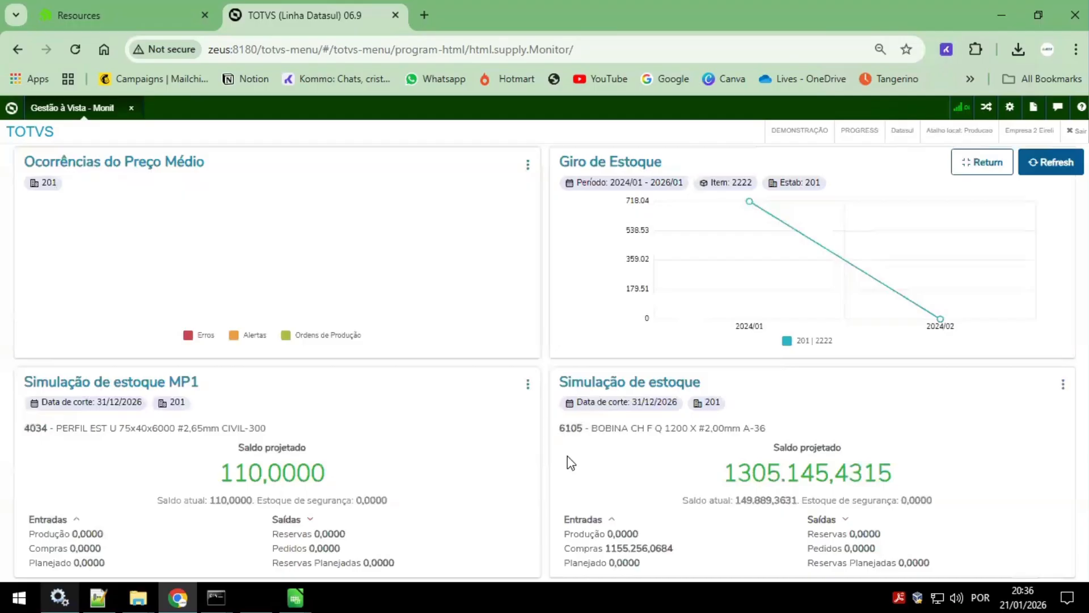
Step: Leave the full-screen display and open the Almoxarifado 2 view in the ALM group
left_click(527, 384)
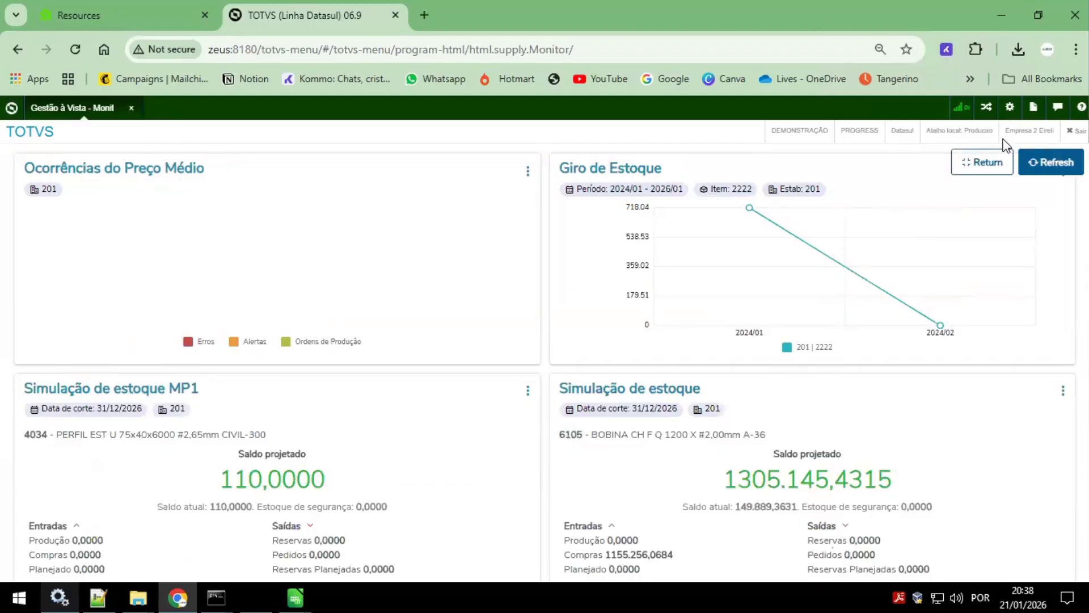
left_click(994, 168)
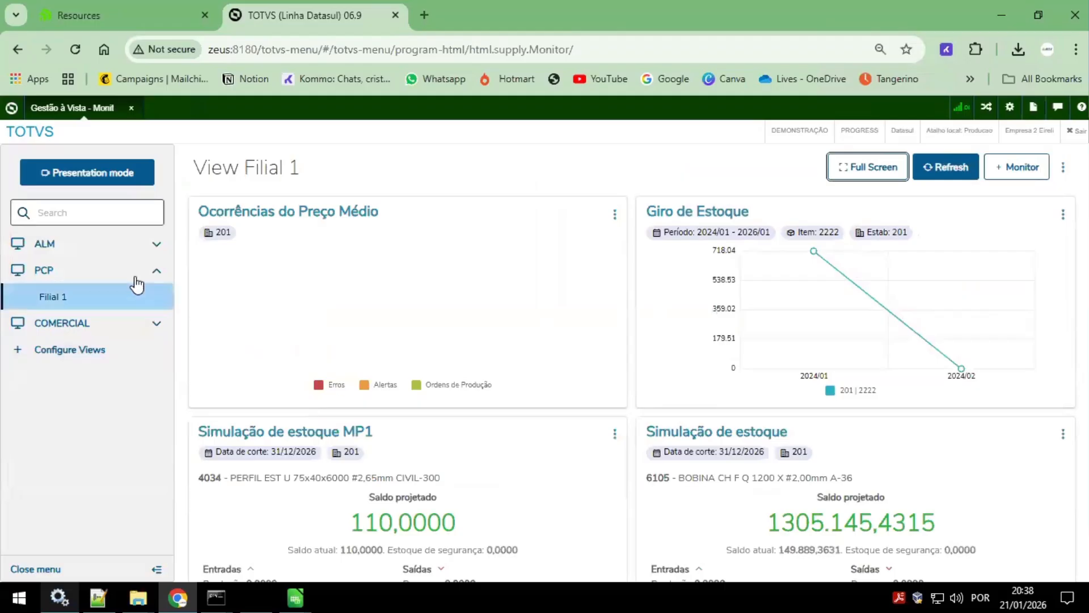
left_click(85, 253)
left_click(76, 296)
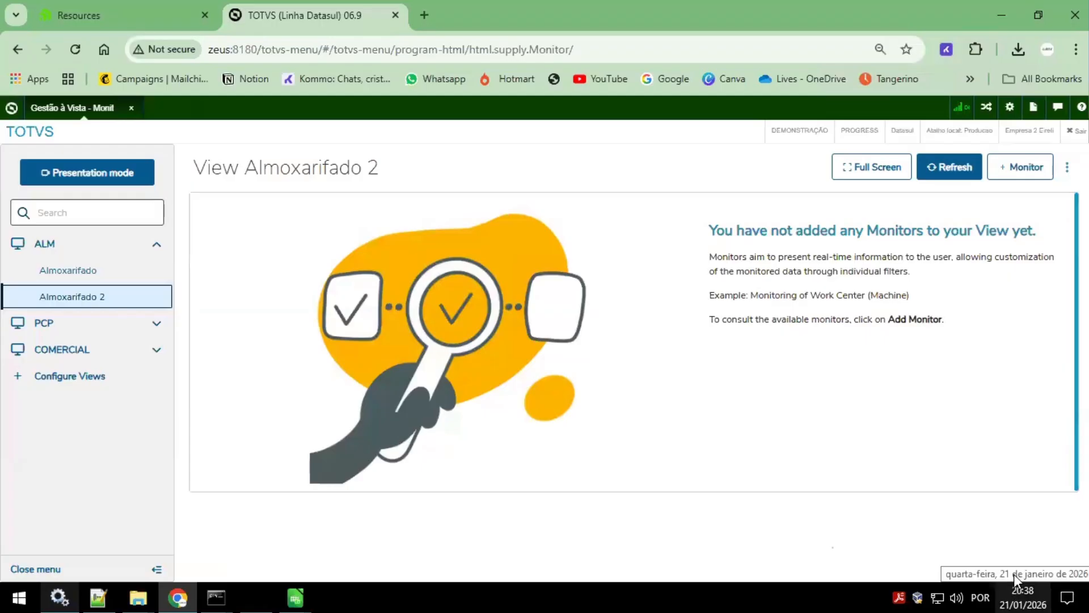
Step: Start adding the Eficiência Global do Equipamento (OEE) monitor from the Chão de Fábrica grouper, reading its description first
left_click(1014, 180)
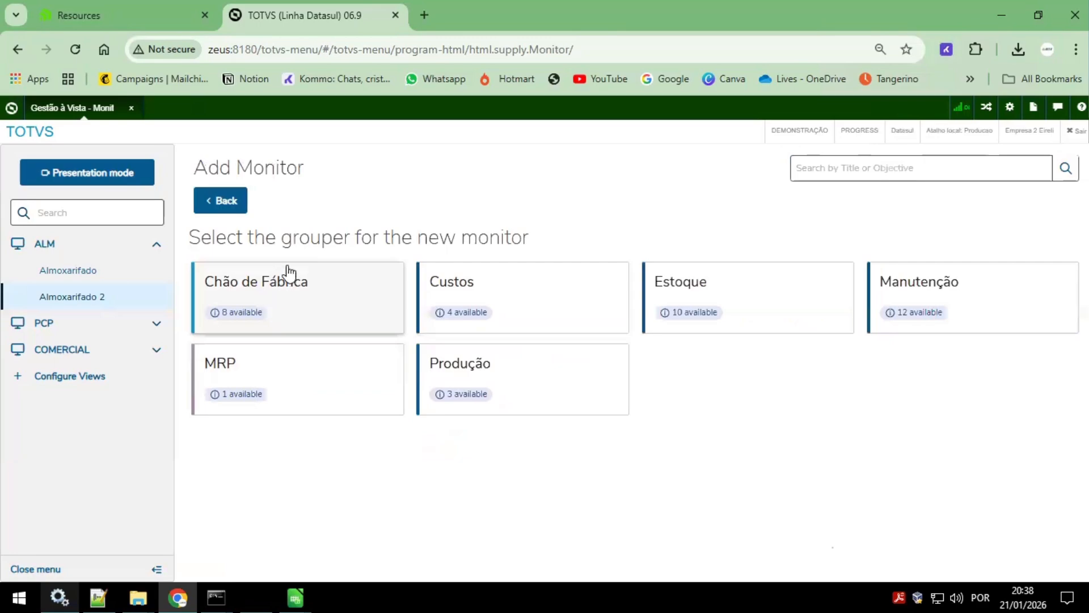
left_click(297, 292)
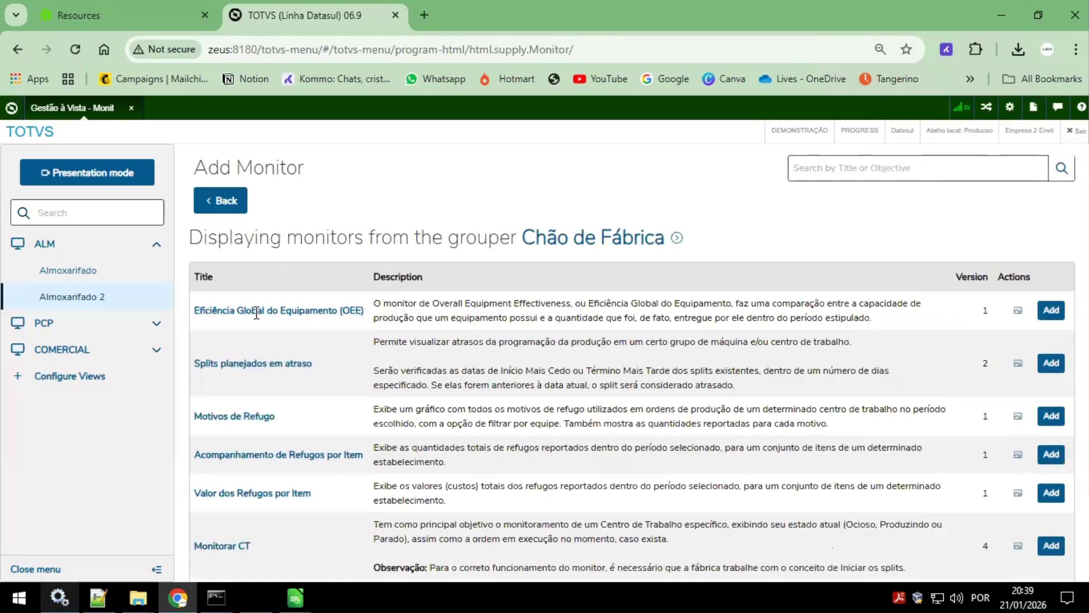
left_click_drag(194, 311, 383, 308)
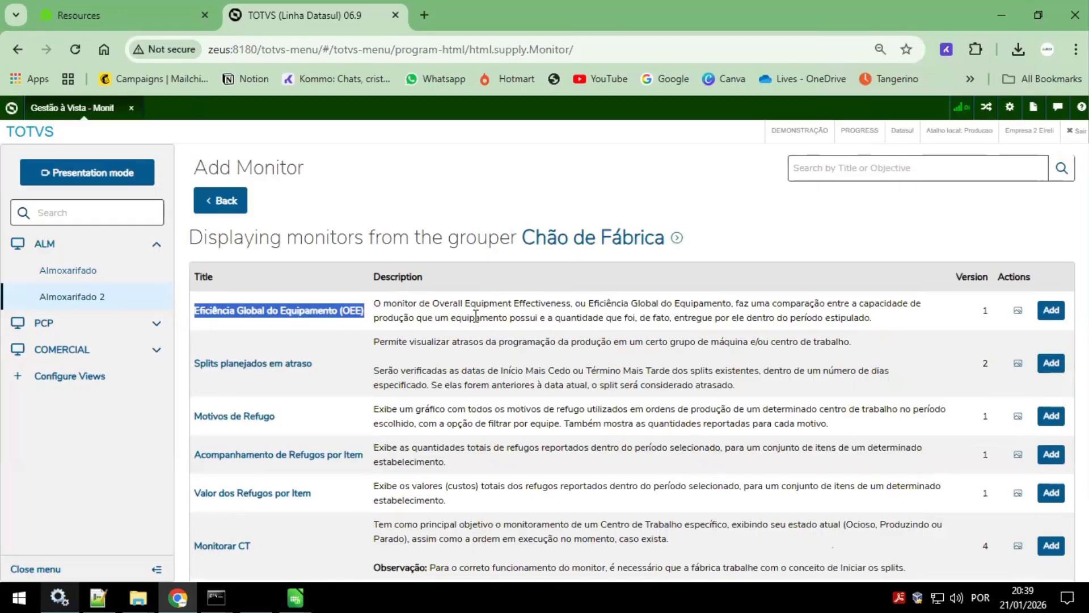
left_click_drag(424, 302, 878, 318)
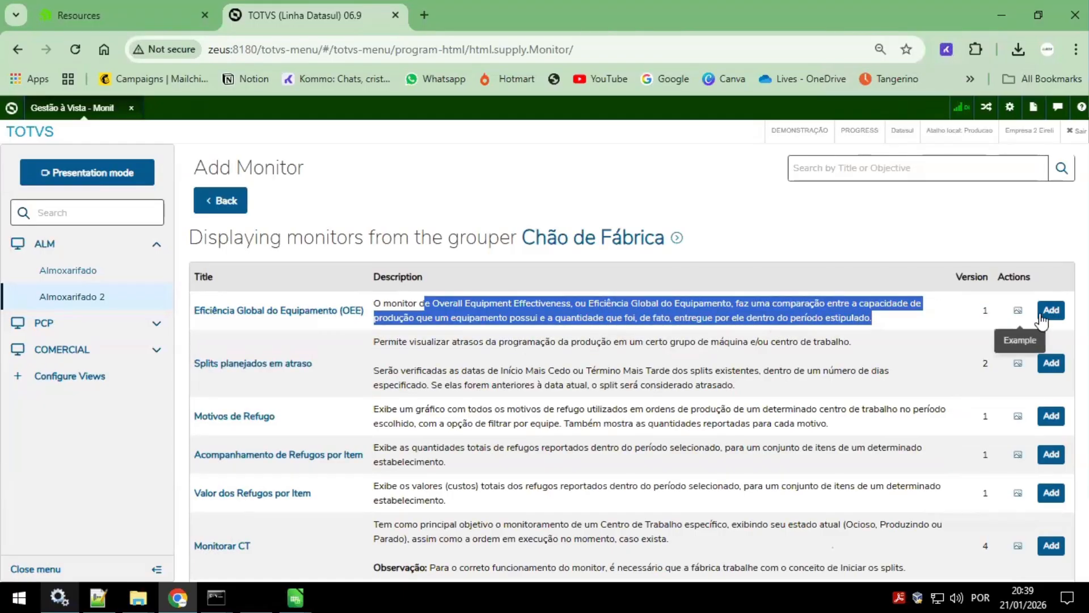
left_click(1051, 311)
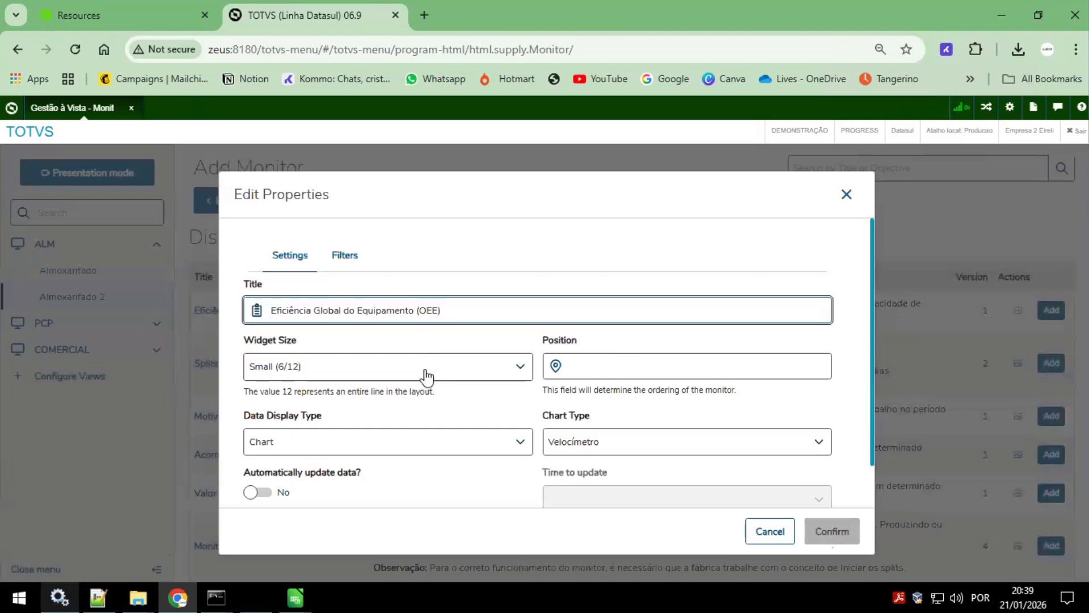
Step: Set the OEE monitor's position to 3, keep the Velocímetro chart type, and enable automatic data updates every 5 minutes
left_click(625, 358)
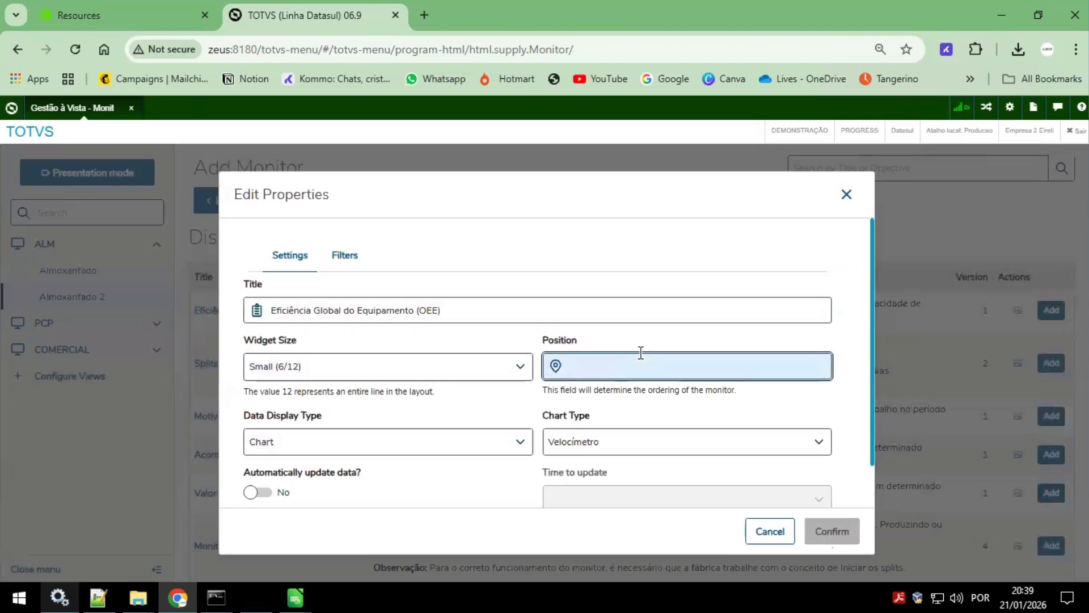
type("3")
left_click(612, 447)
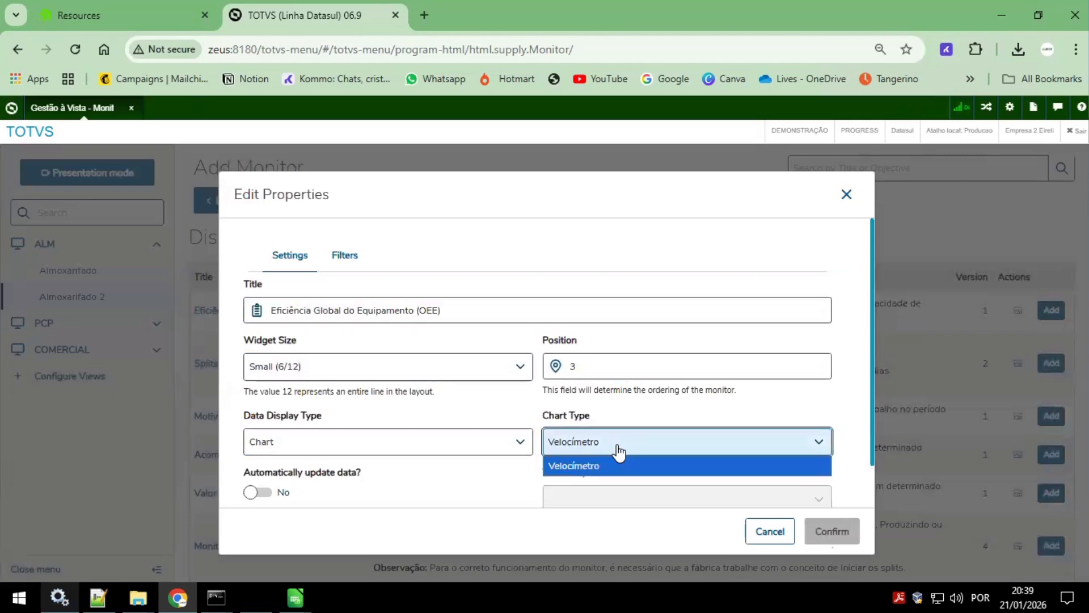
left_click(617, 450)
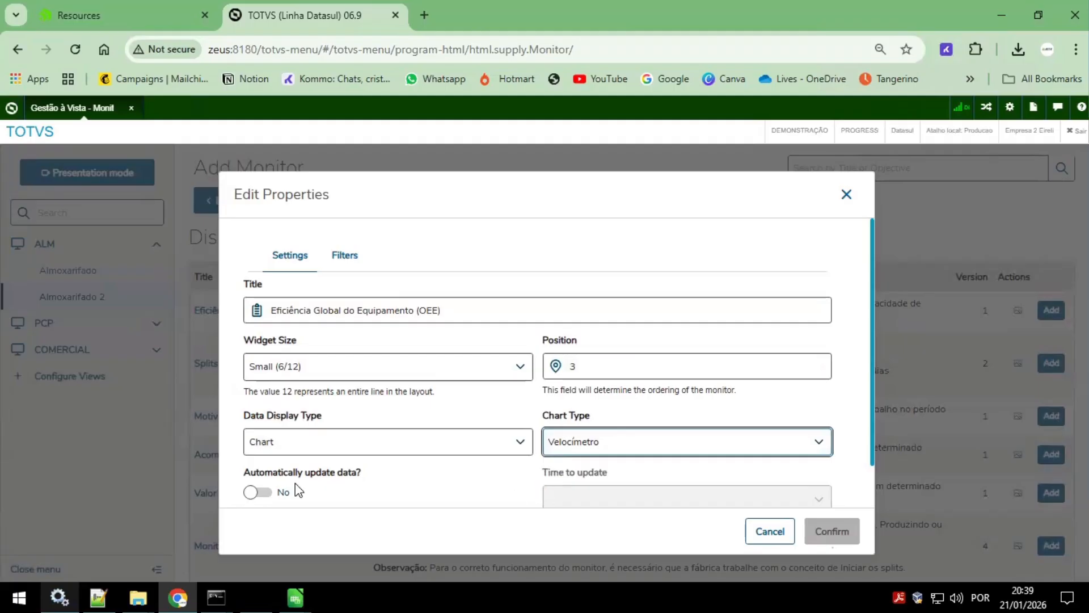
left_click(276, 492)
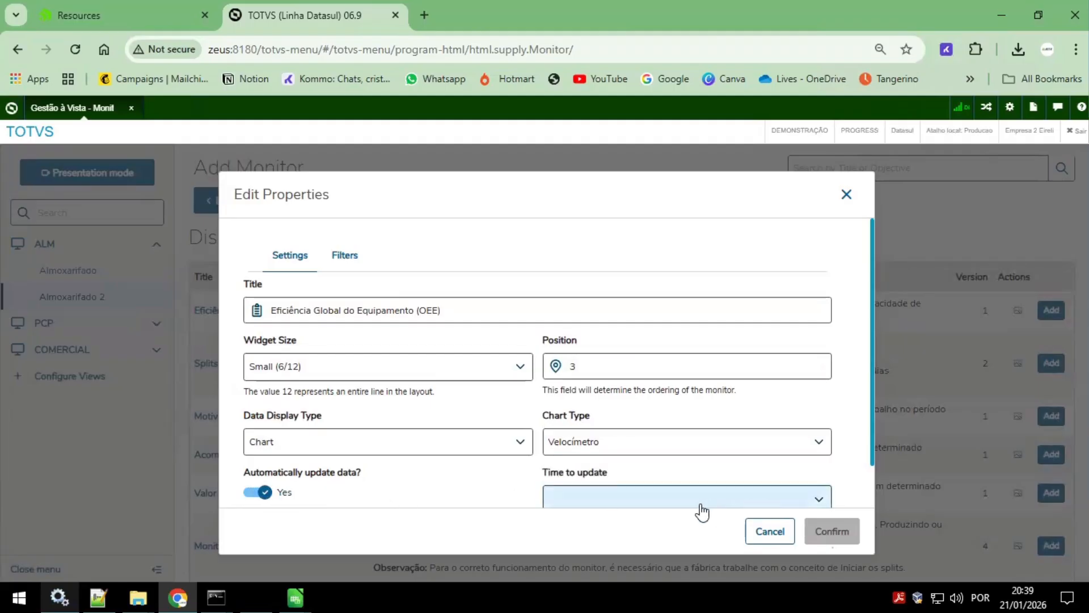
left_click(672, 496)
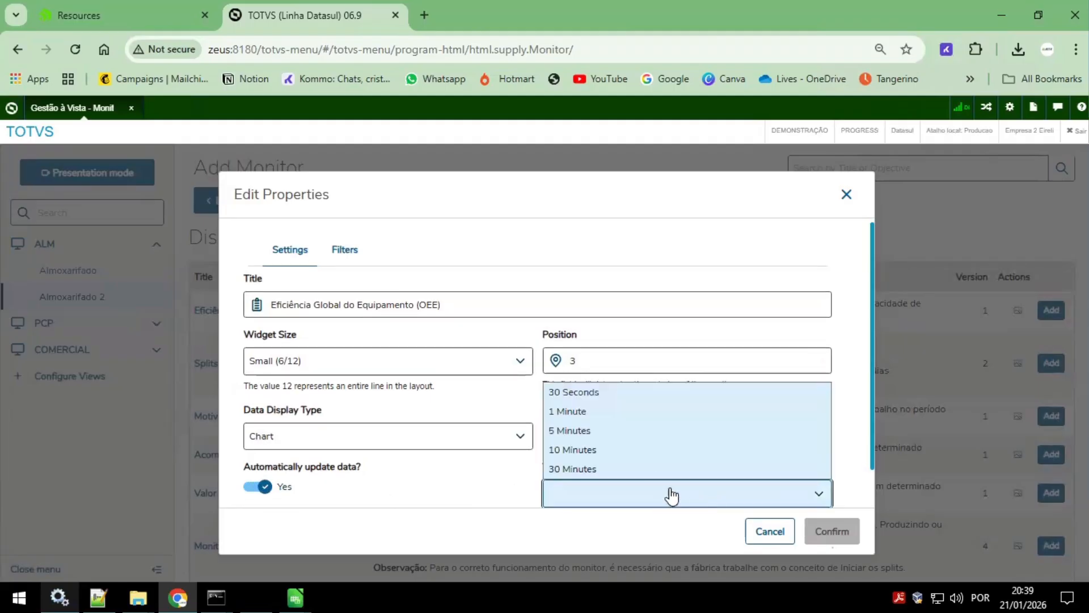
left_click(608, 430)
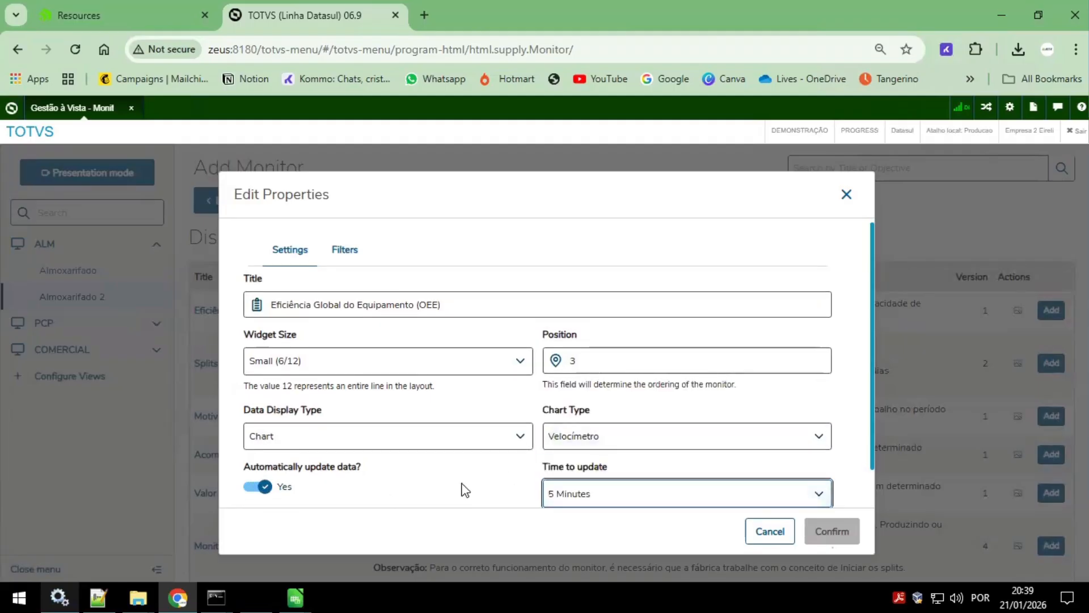
Step: Set the OEE monitor's Centro de trabalho filter to 01FURB02MD, the FURADEIRA DE BANCADA MÉDIA
left_click(357, 257)
left_click(376, 319)
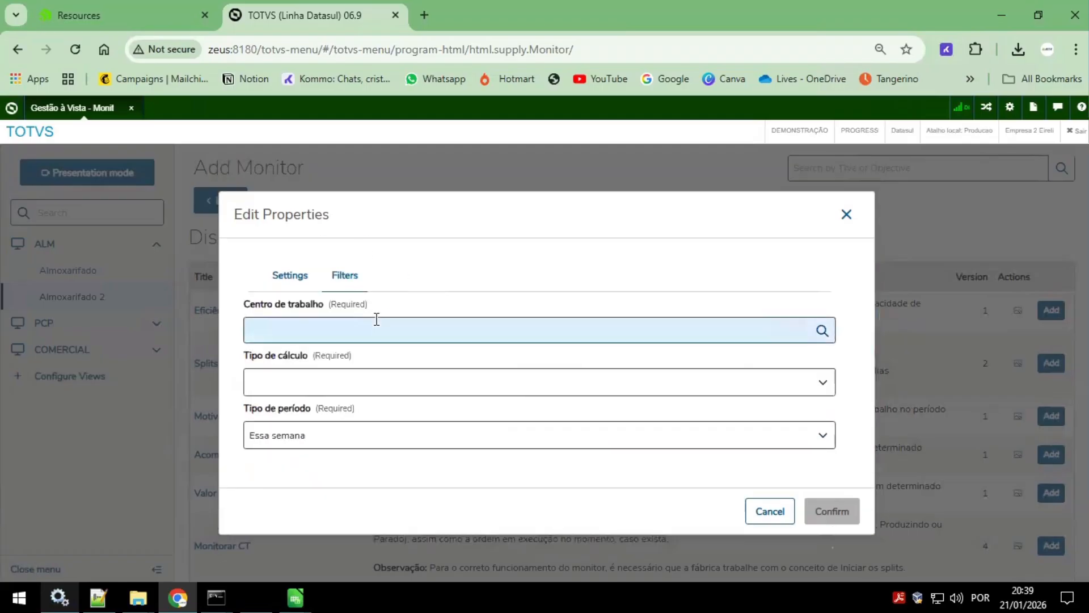
left_click(822, 331)
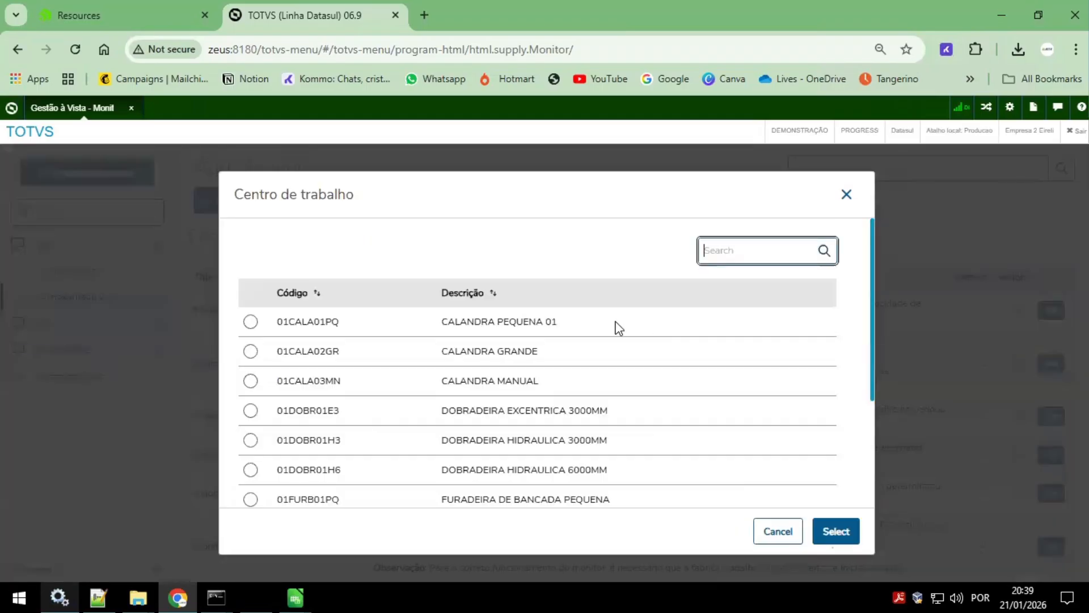
scroll(472, 353, "down", 6)
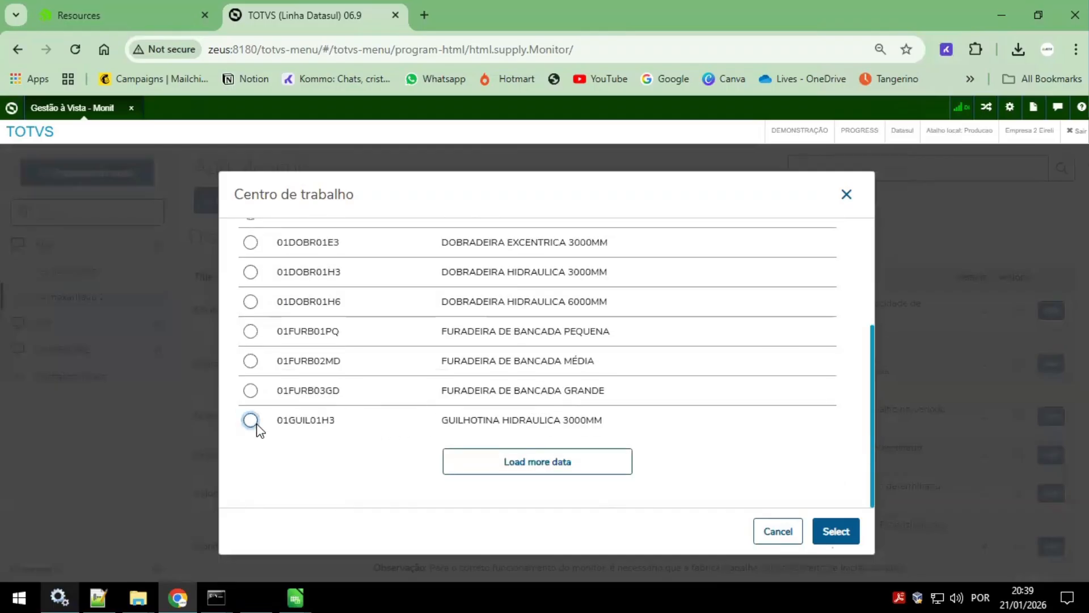
left_click(250, 390)
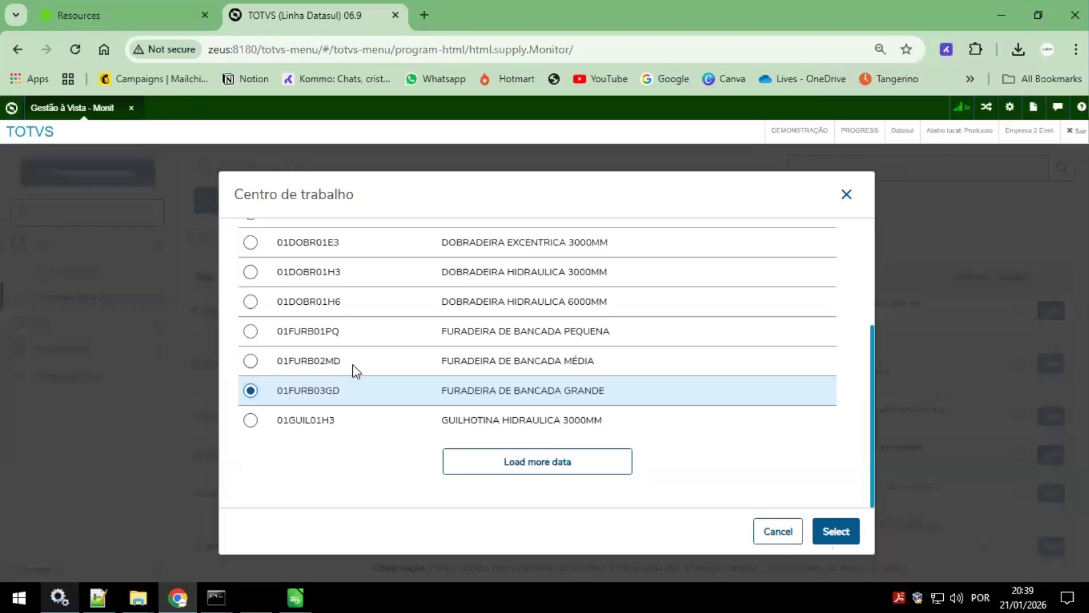
left_click(250, 361)
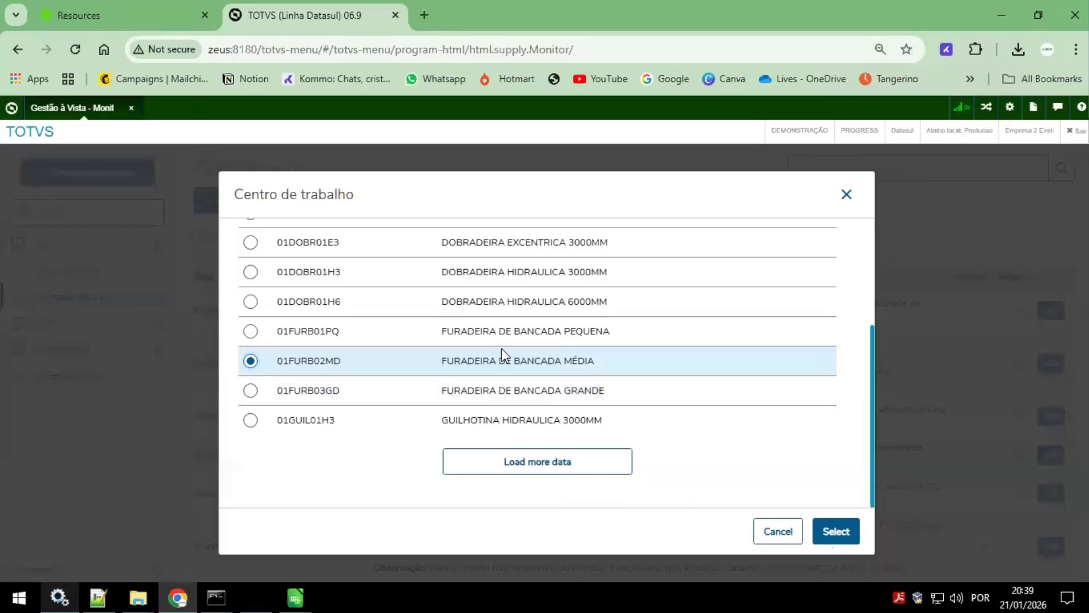
left_click(845, 531)
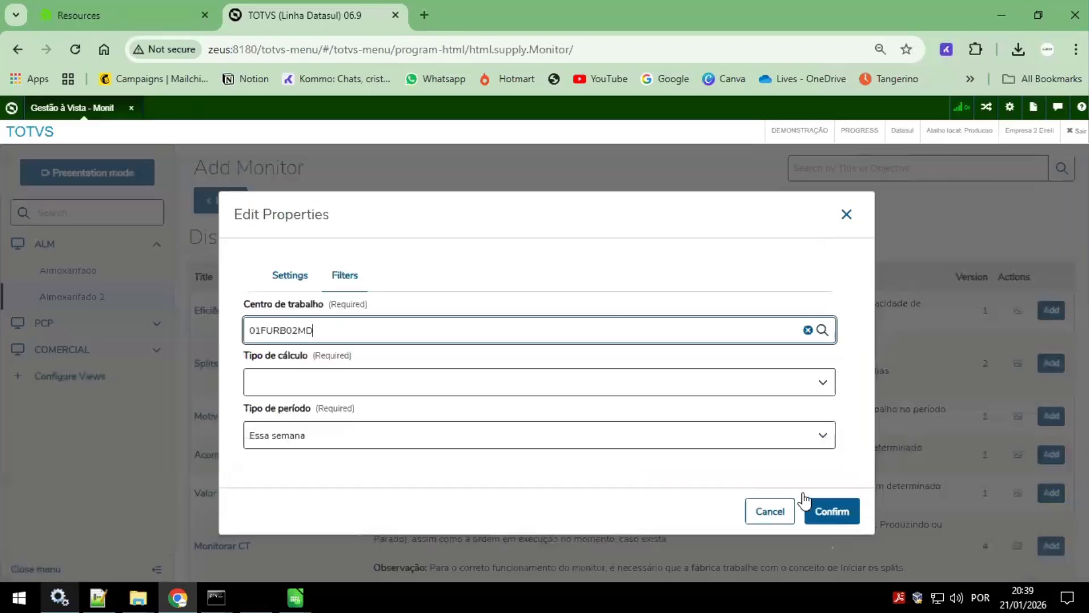
Step: Set Tipo de cálculo to % Disponibilidade and Tipo de período to Esse mês, and confirm adding the OEE monitor
left_click(441, 388)
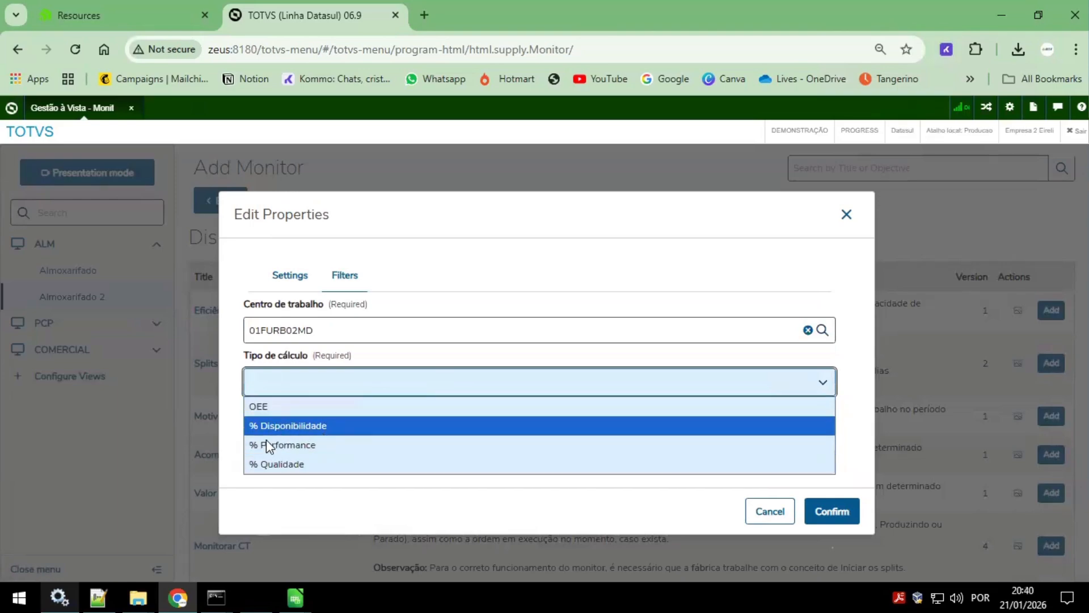
left_click(314, 434)
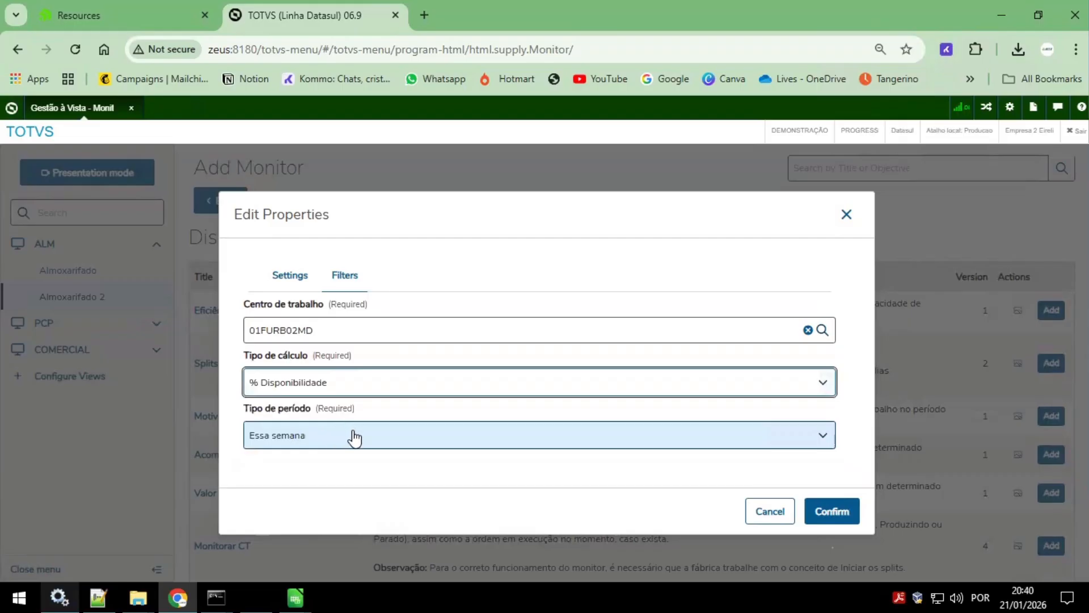
left_click(355, 437)
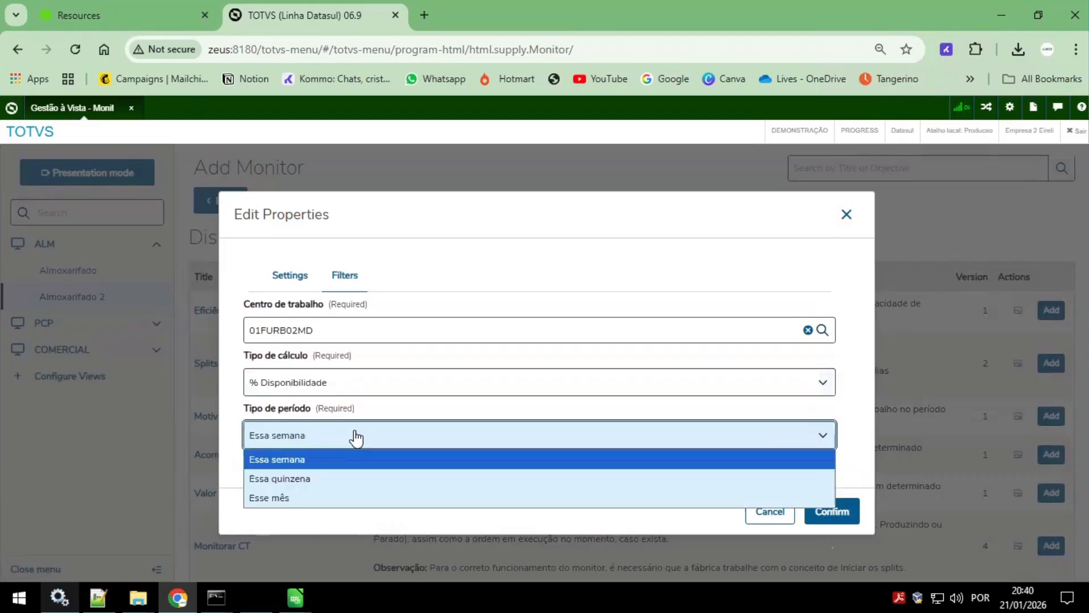
left_click(303, 502)
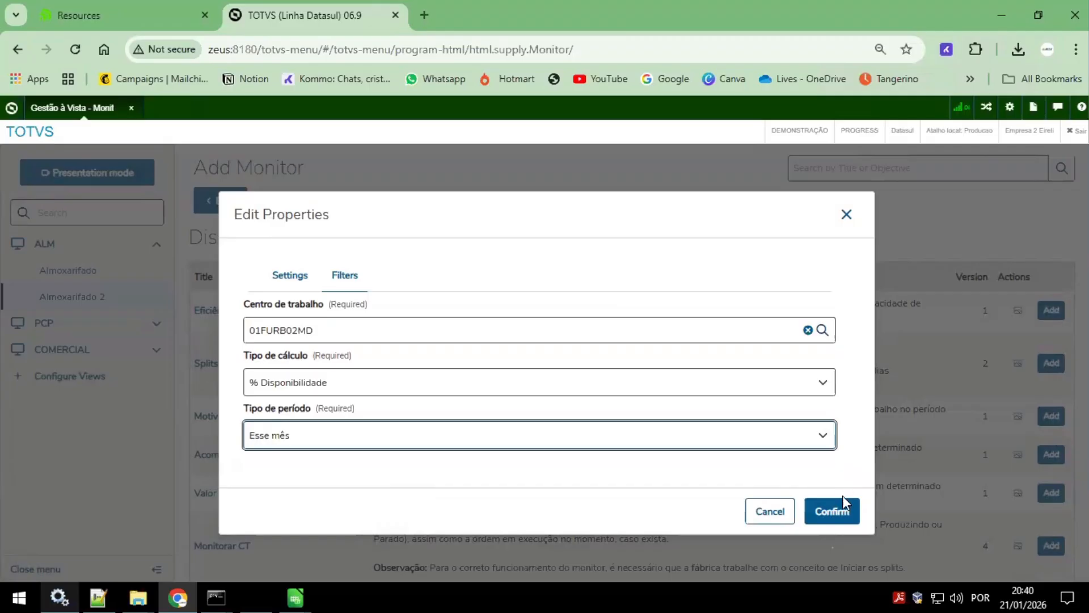
left_click(289, 282)
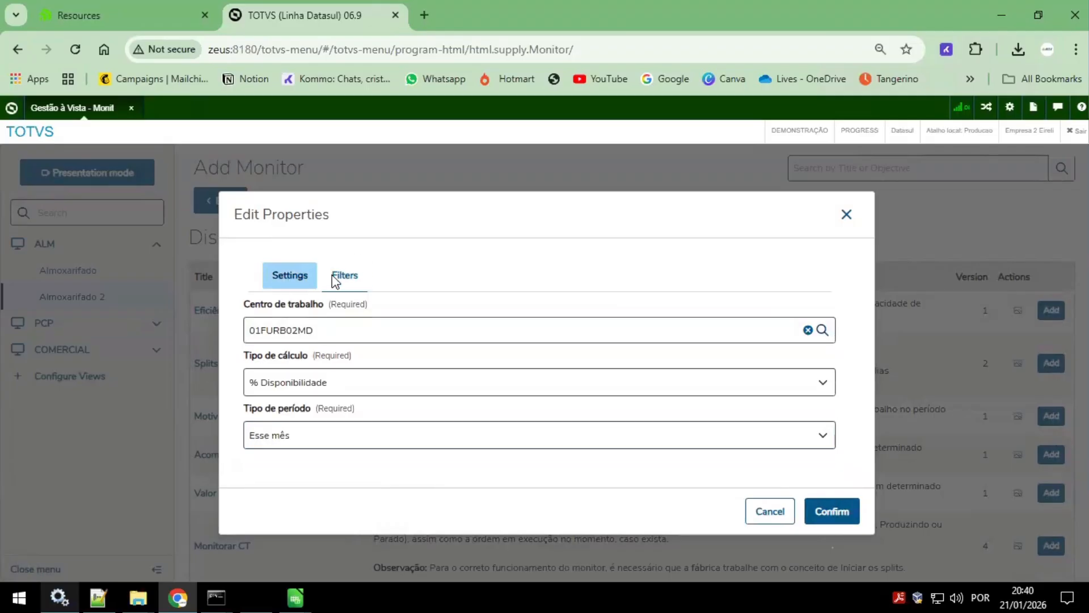
left_click(356, 253)
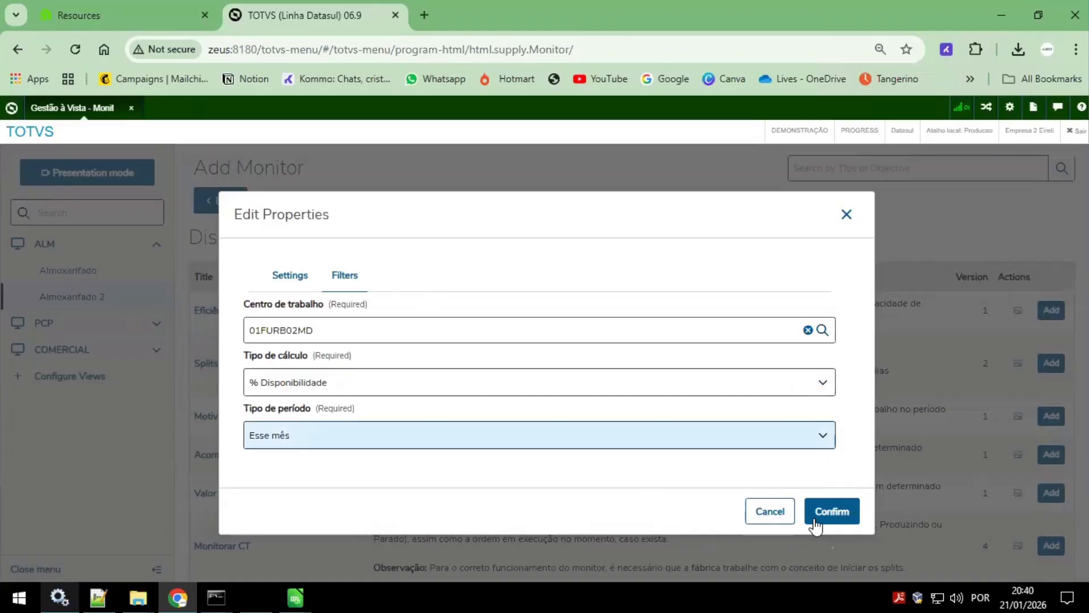
left_click(847, 514)
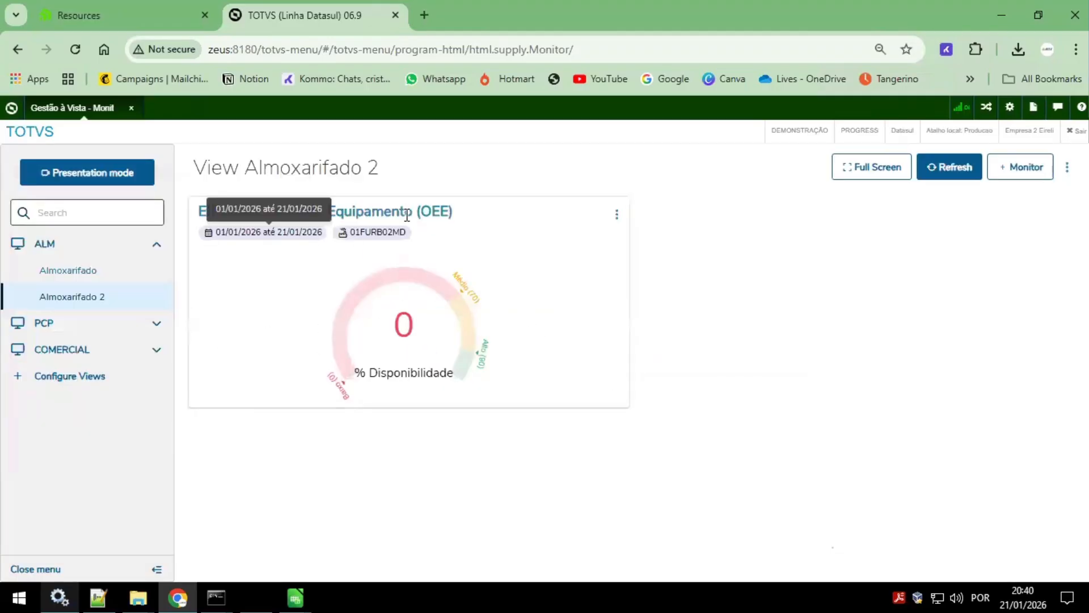
Step: Open the Chão de Fábrica grouper for a new monitor and review its available monitors, from Eficiência Global do Equipamento (OEE) to Status geral dos CTs
left_click(1028, 173)
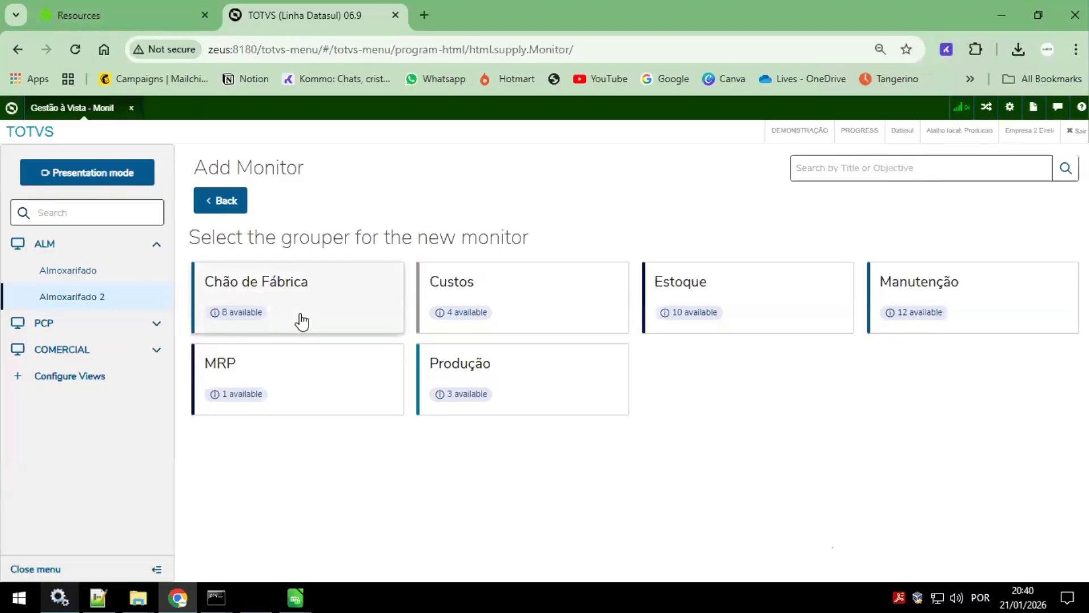
left_click(342, 309)
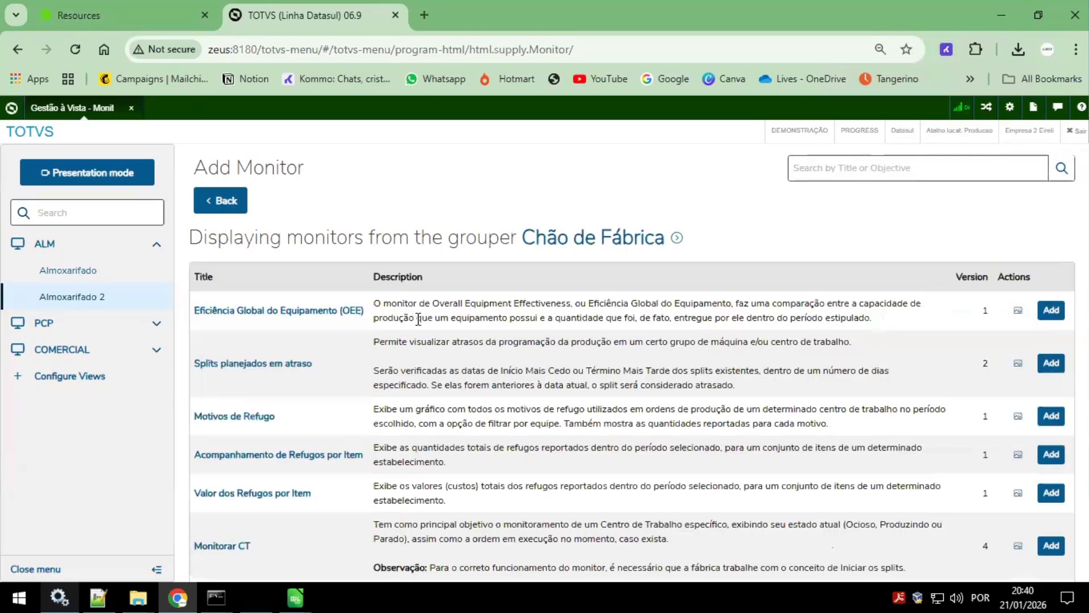
left_click_drag(352, 312, 201, 311)
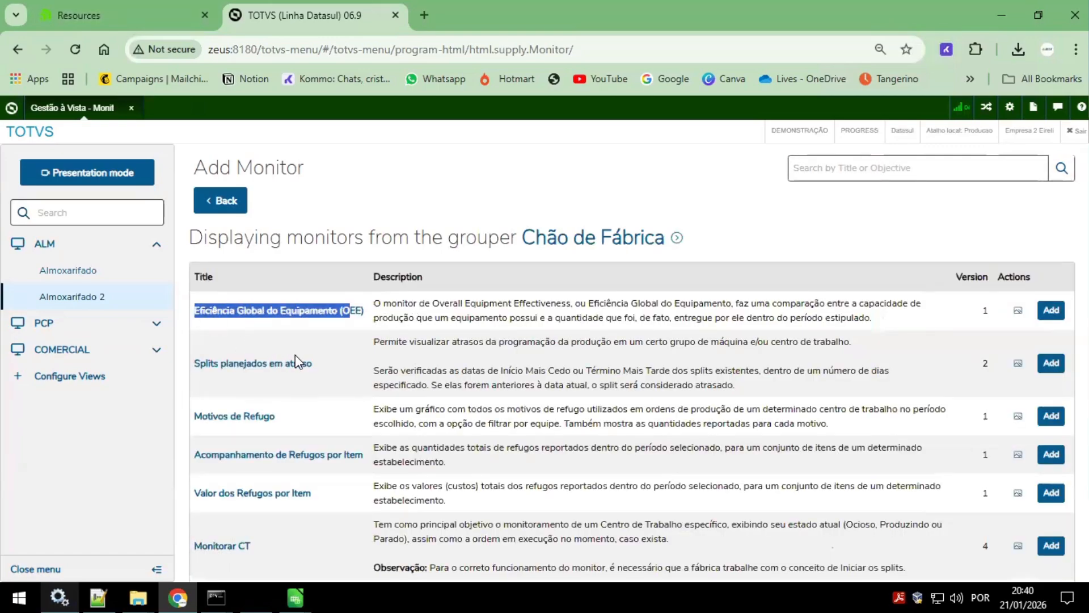
left_click_drag(315, 363, 193, 373)
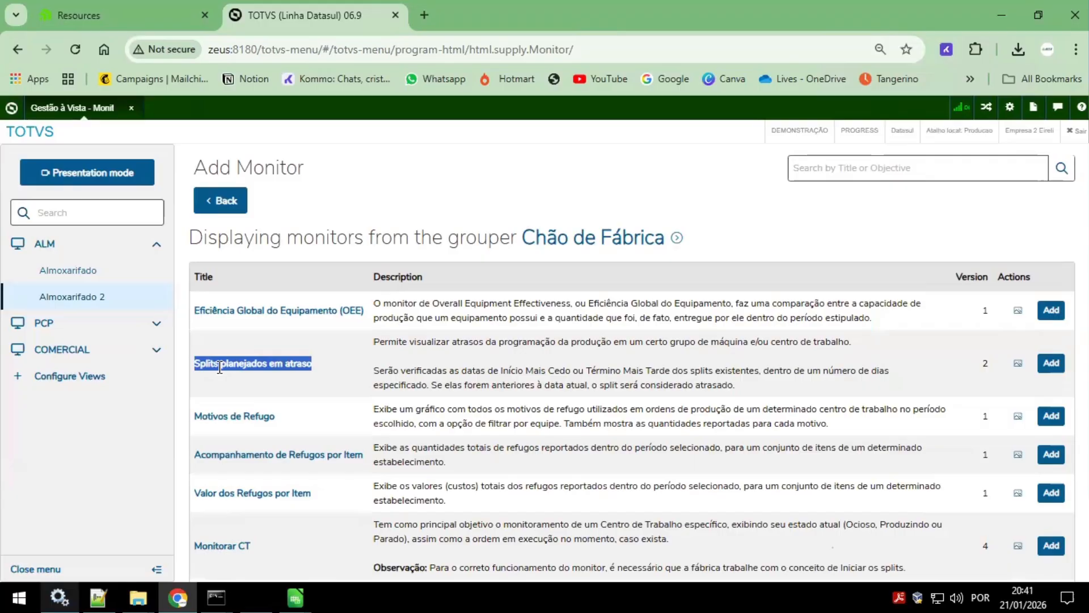
left_click_drag(286, 427, 190, 419)
left_click(268, 424)
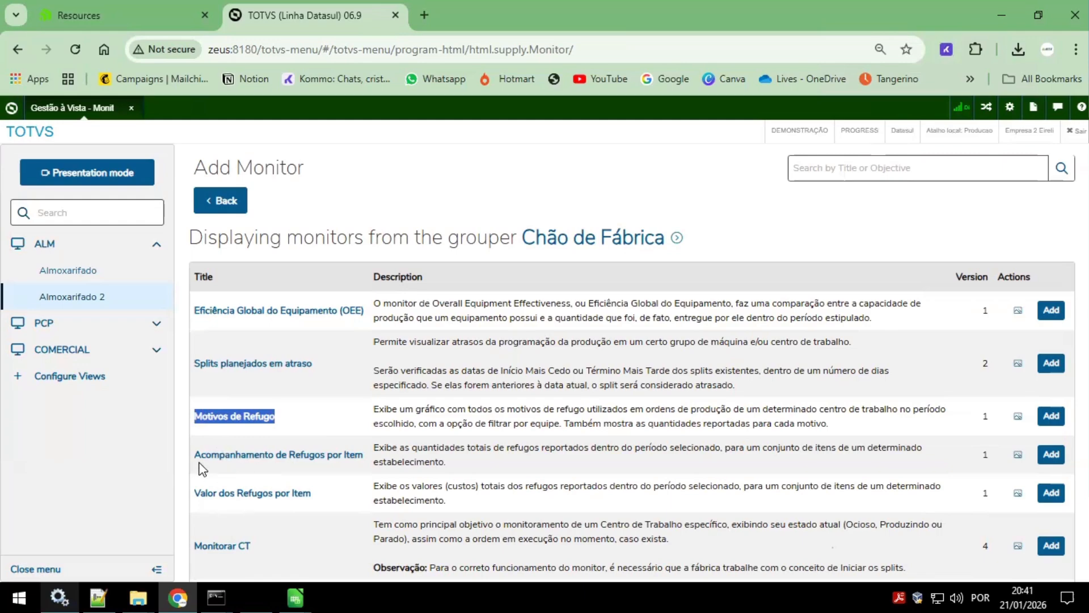
left_click_drag(194, 454, 365, 456)
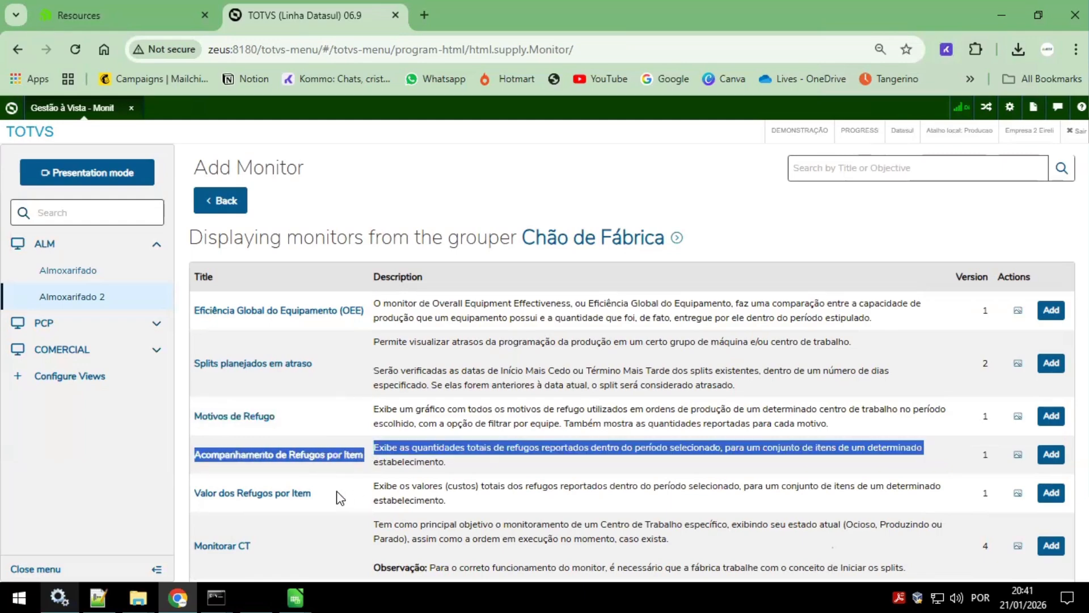
left_click_drag(340, 494, 195, 495)
scroll(339, 495, "down", 2)
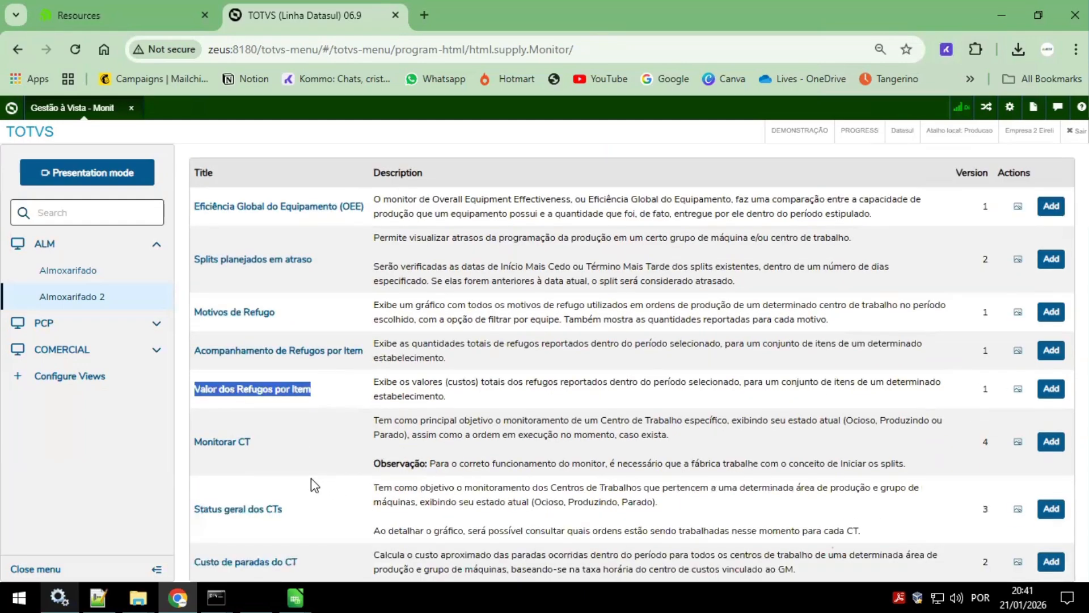
left_click(208, 444)
left_click_drag(208, 444, 194, 446)
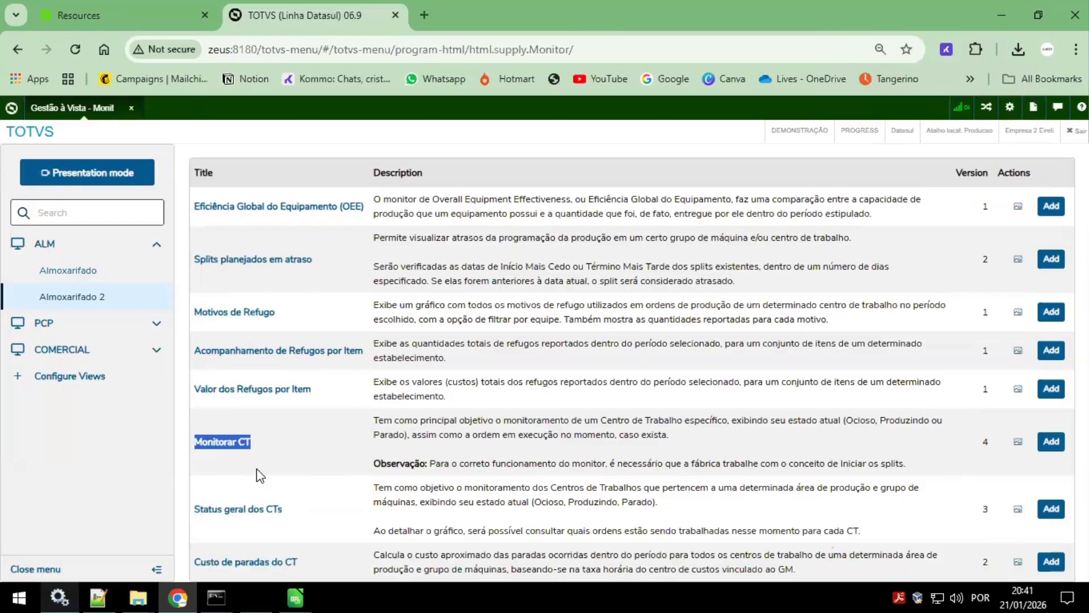
left_click_drag(283, 509, 186, 513)
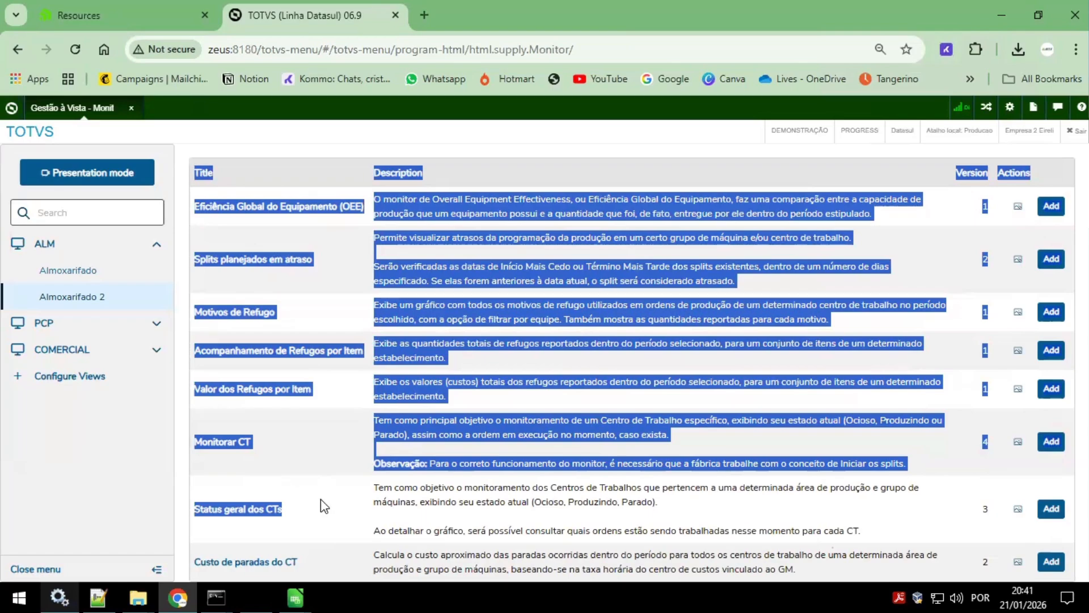
left_click(307, 512)
left_click_drag(285, 510, 192, 510)
Step: Inspect the Área de produção and Grupo de máquina filters of the Status geral dos CTs monitor without adding it
left_click(1050, 508)
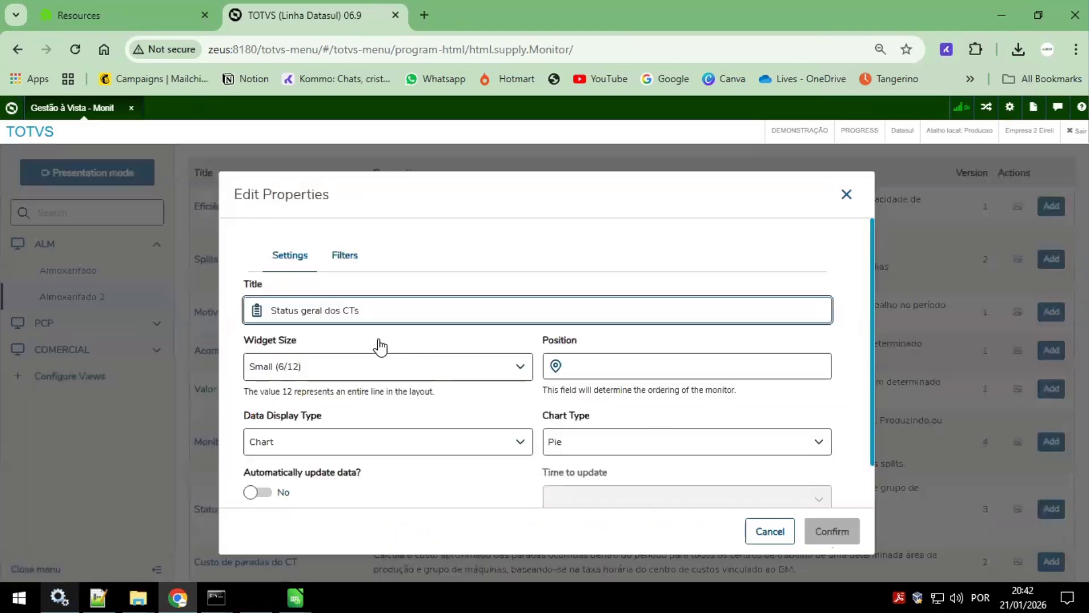
left_click(344, 255)
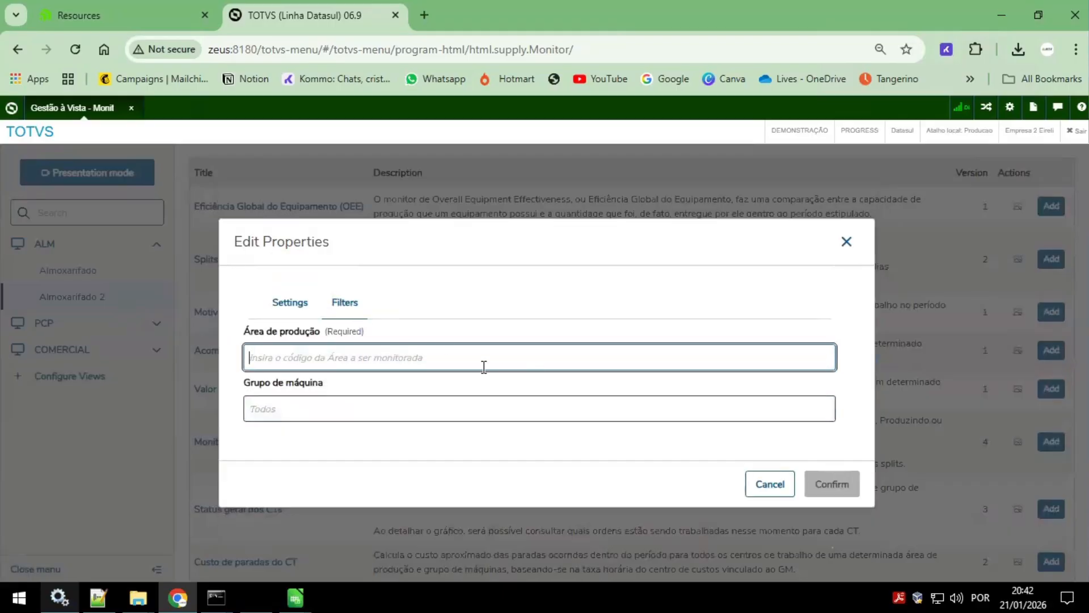
left_click(454, 369)
left_click(424, 404)
left_click(391, 358)
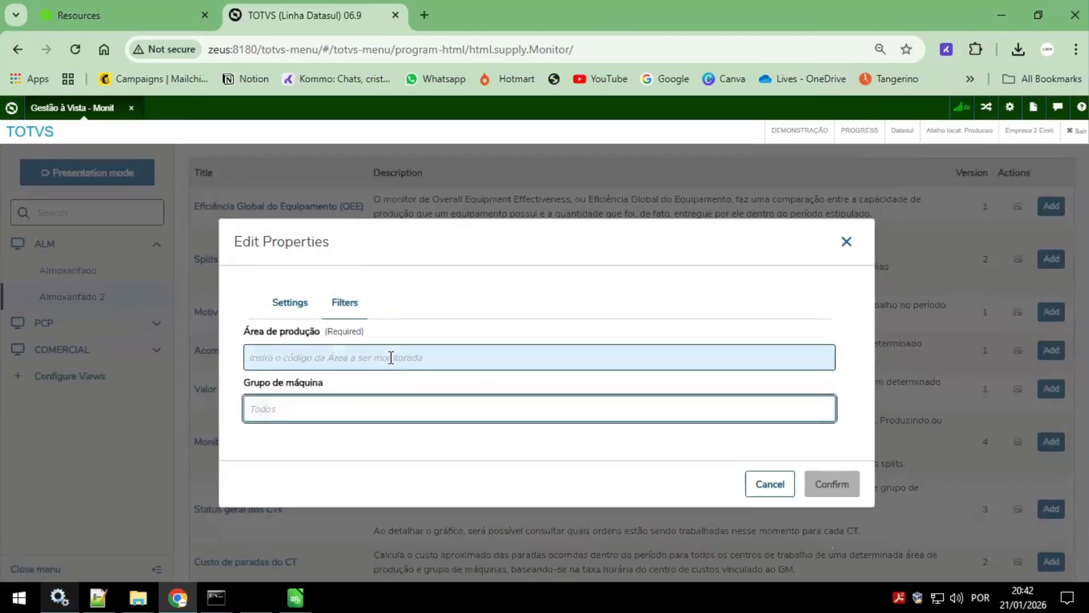
left_click(369, 406)
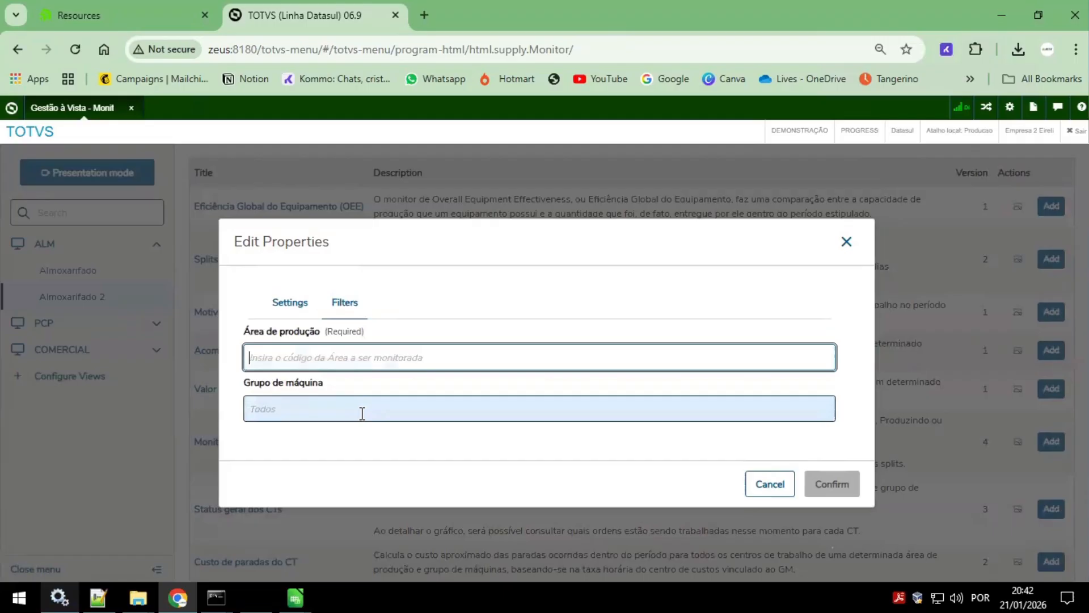
left_click(347, 360)
left_click(337, 405)
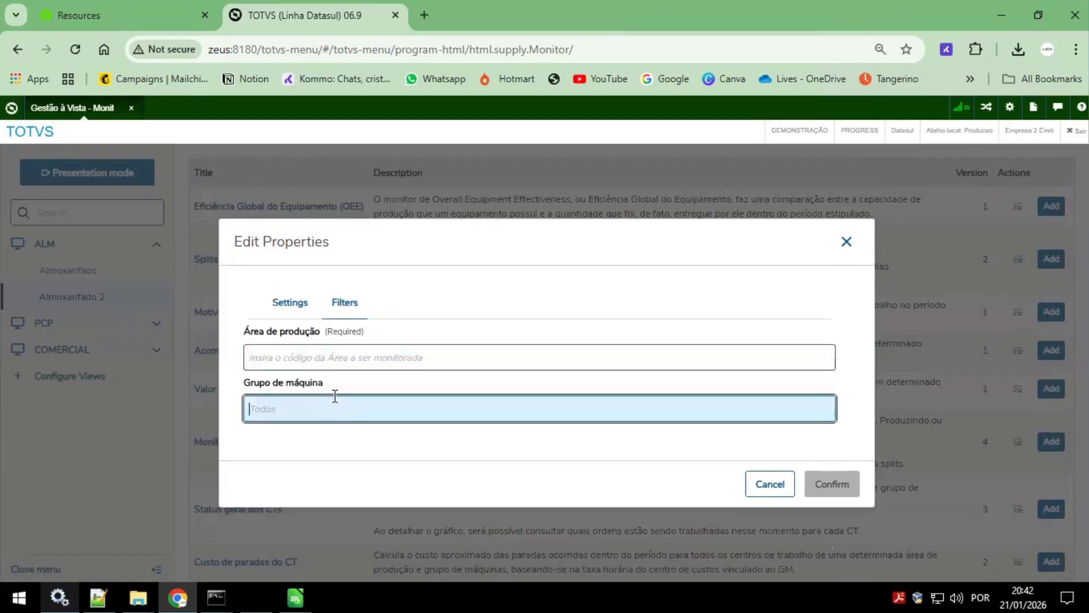
left_click(334, 363)
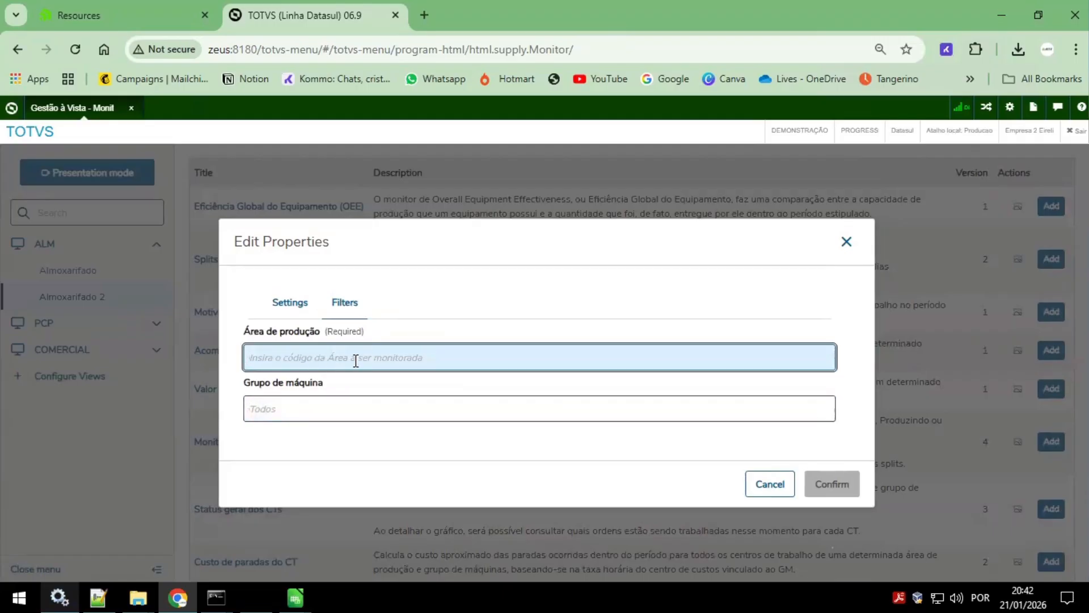
left_click(770, 484)
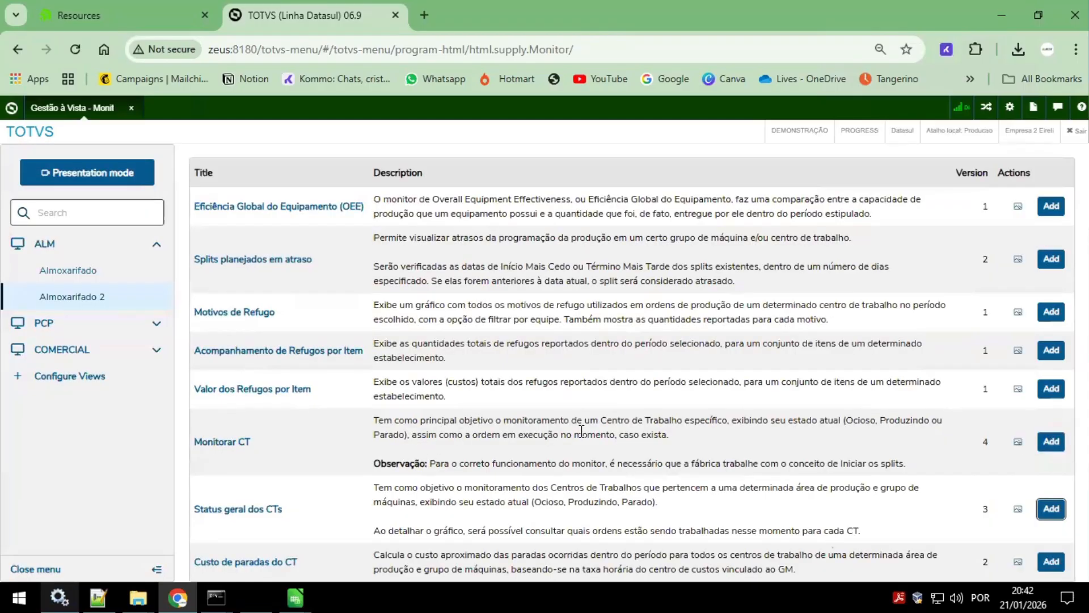
Step: Review the monitors available in the Manutenção grouper, from Criticidade dos Equipamentos to Ordens apontadas por Equipe/Técnico
scroll(581, 429, "up", 2)
scroll(601, 432, "down", 2)
scroll(607, 443, "up", 2)
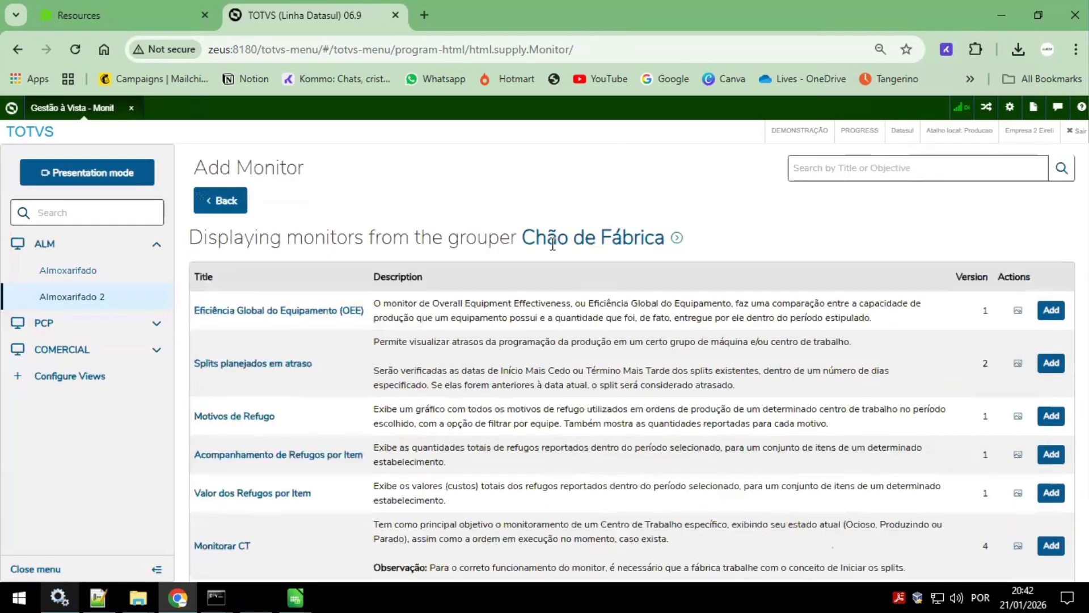
left_click(230, 203)
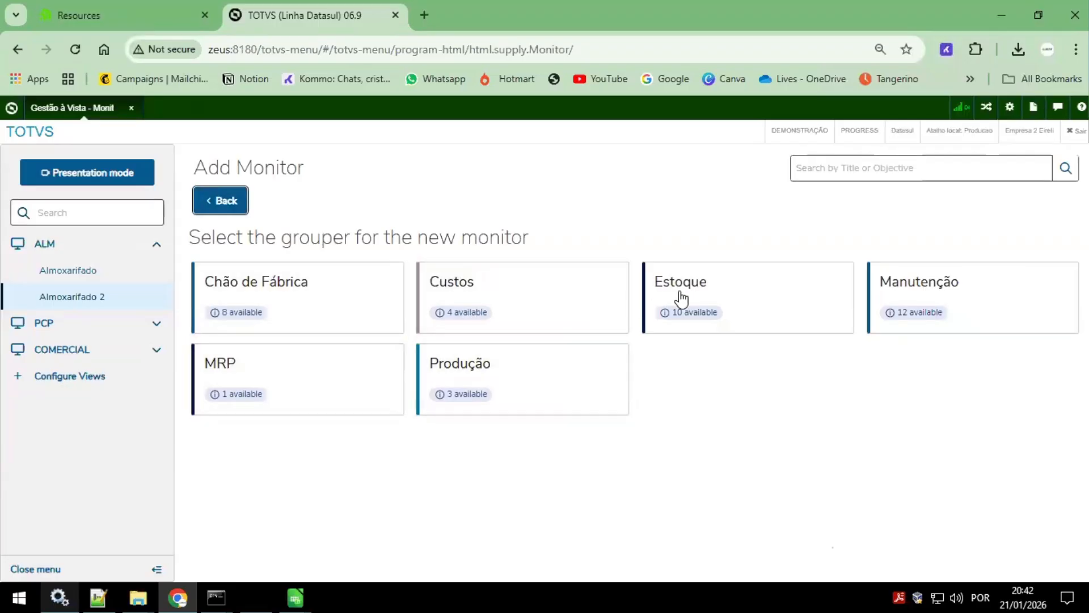
left_click(910, 291)
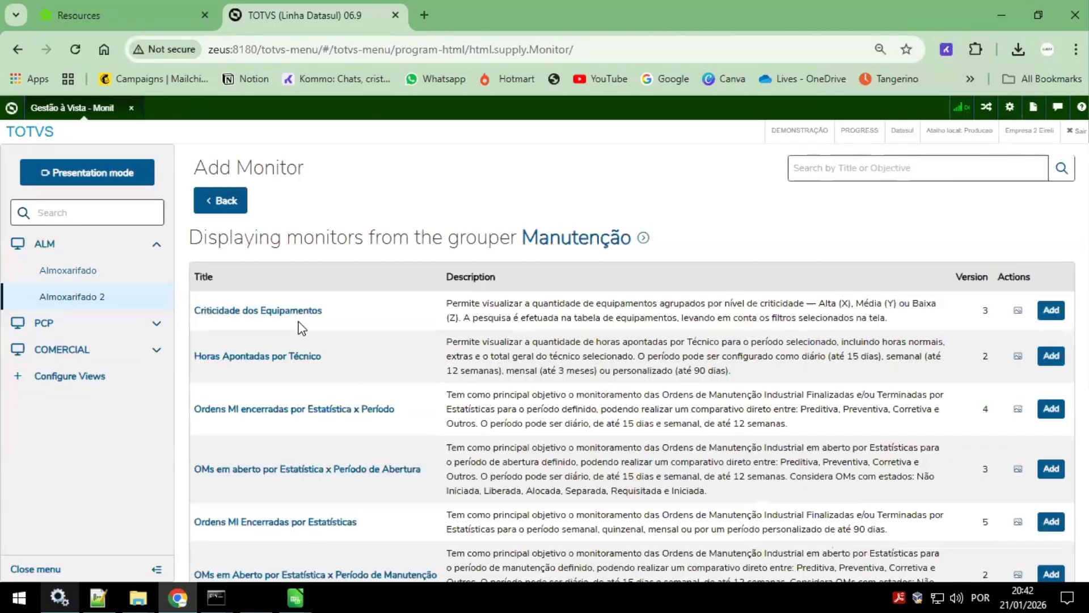
left_click_drag(304, 311, 262, 311)
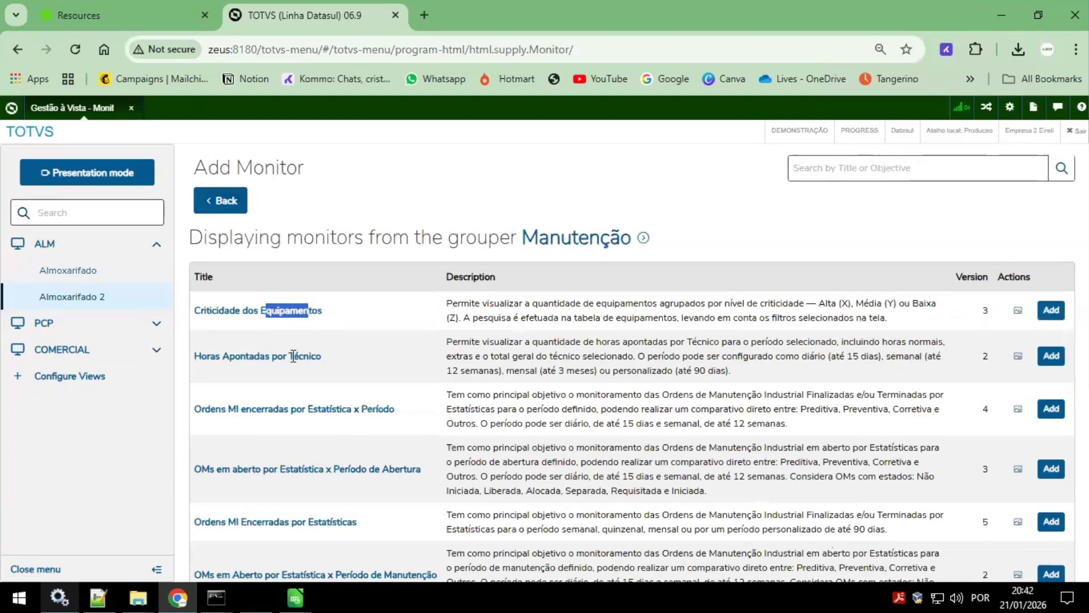
left_click_drag(240, 355, 301, 353)
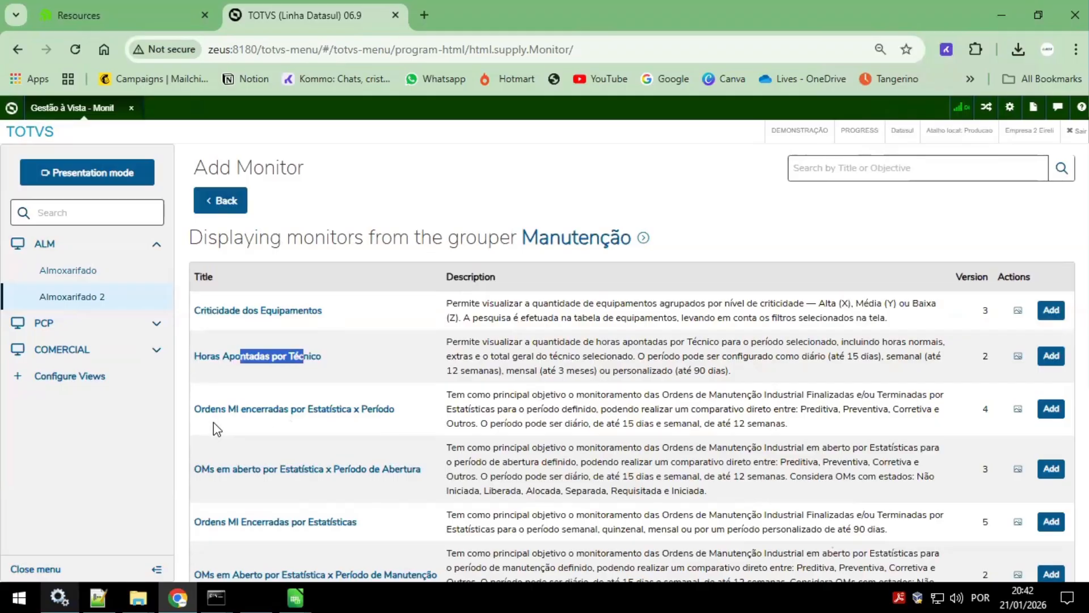
left_click_drag(217, 410, 332, 409)
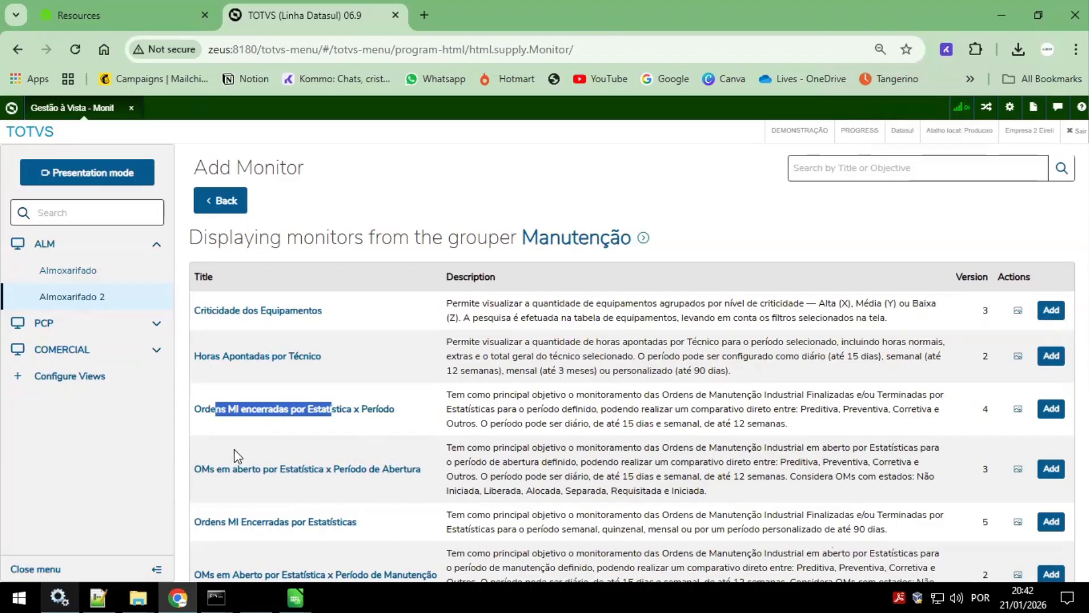
scroll(319, 451, "down", 1)
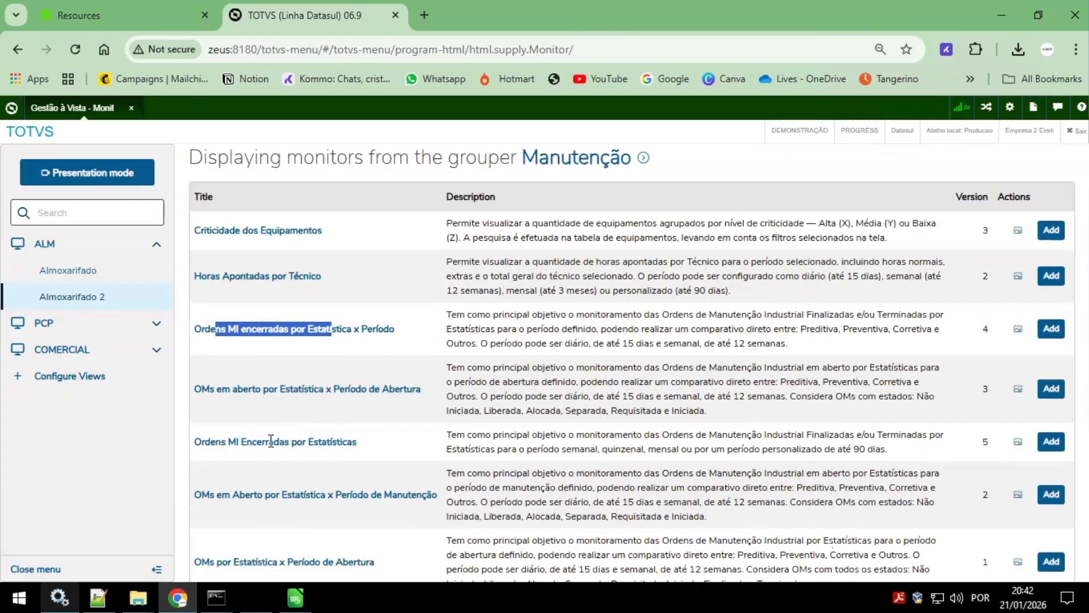
scroll(271, 441, "down", 3)
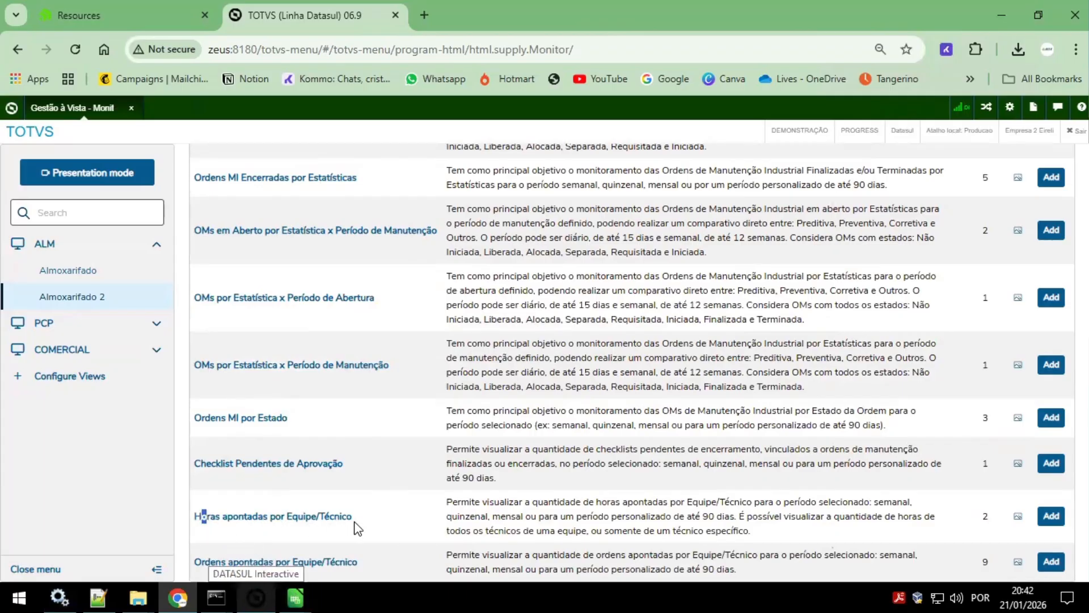
left_click_drag(357, 528, 357, 528)
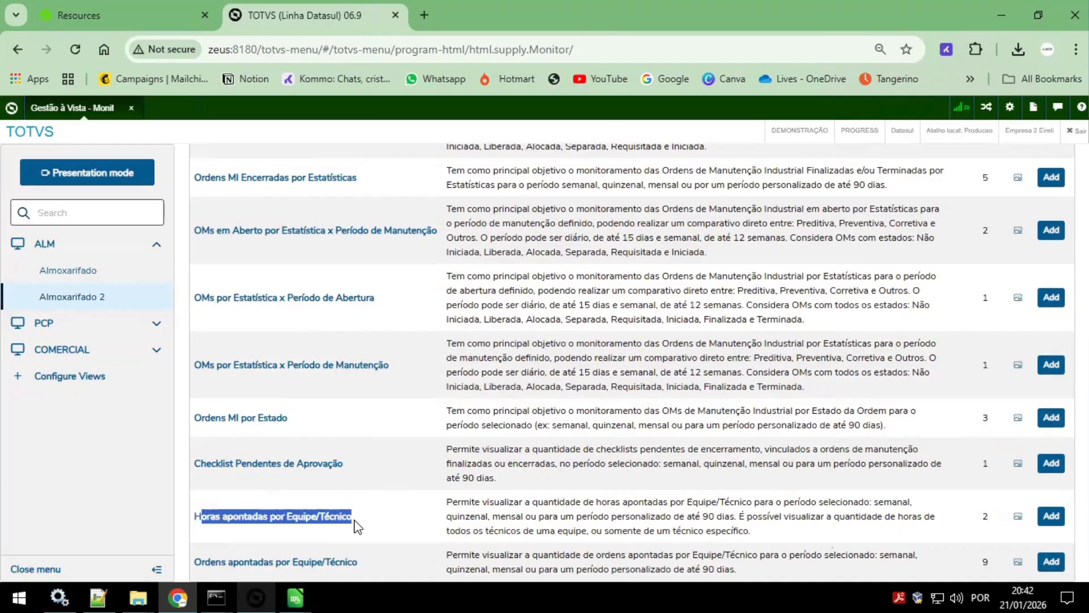
left_click_drag(363, 560, 302, 562)
left_click_drag(354, 361, 236, 152)
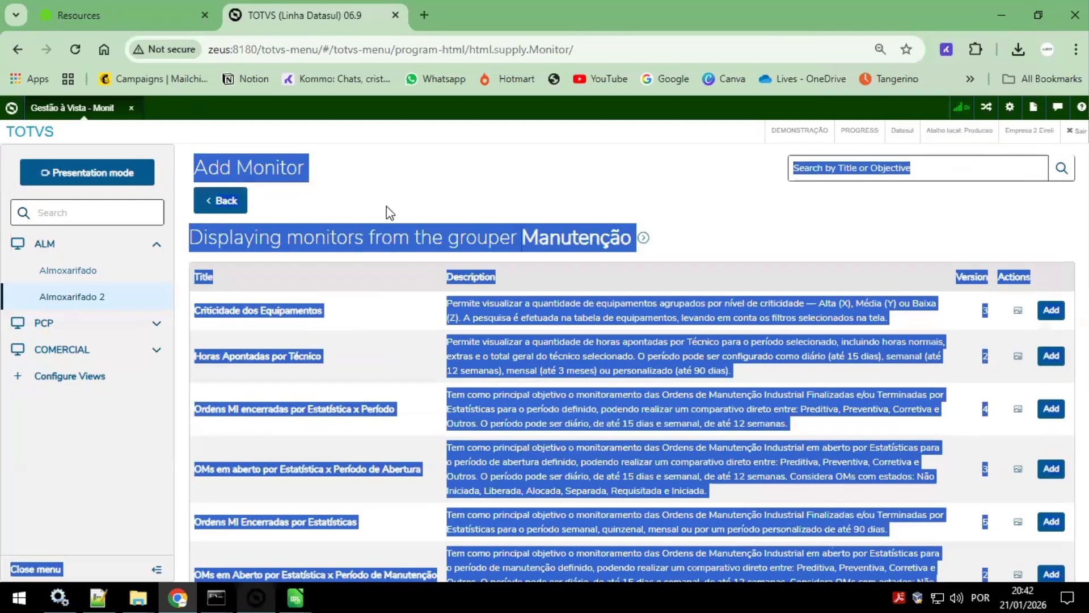
Step: Review the monitors in the Custos grouper, including the Itens Calculados description and its CE0401 reference
left_click(218, 201)
left_click(458, 297)
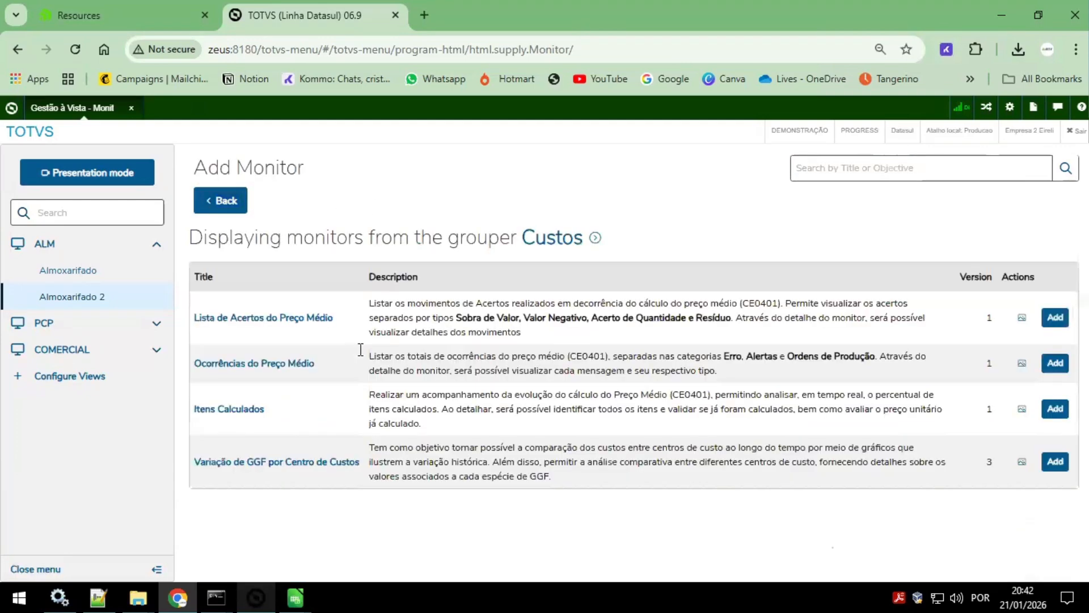
double_click(245, 322)
left_click(244, 406)
triple_click(225, 407)
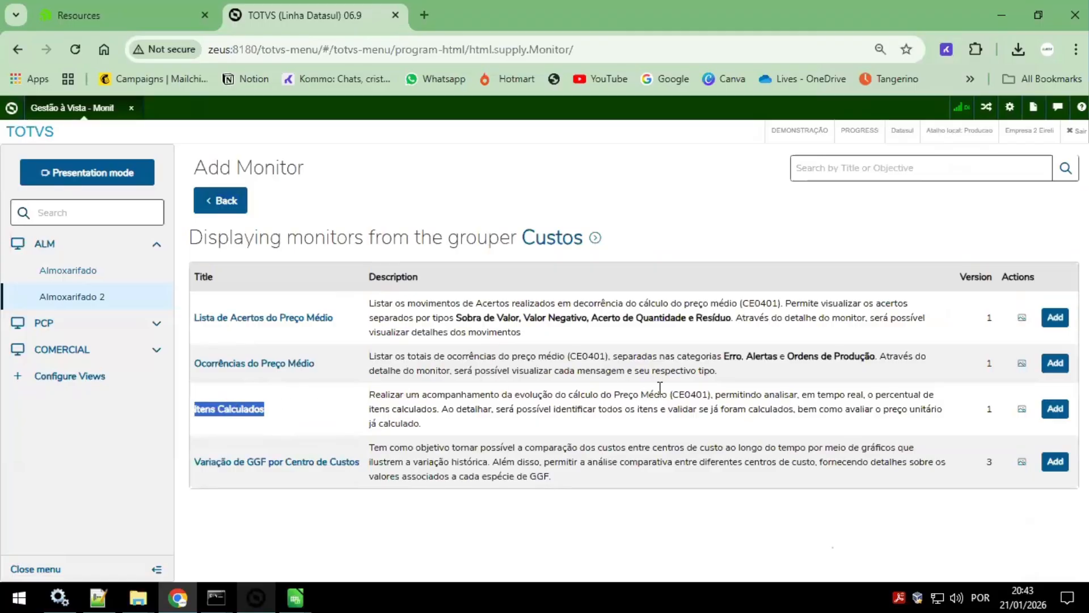
double_click(688, 394)
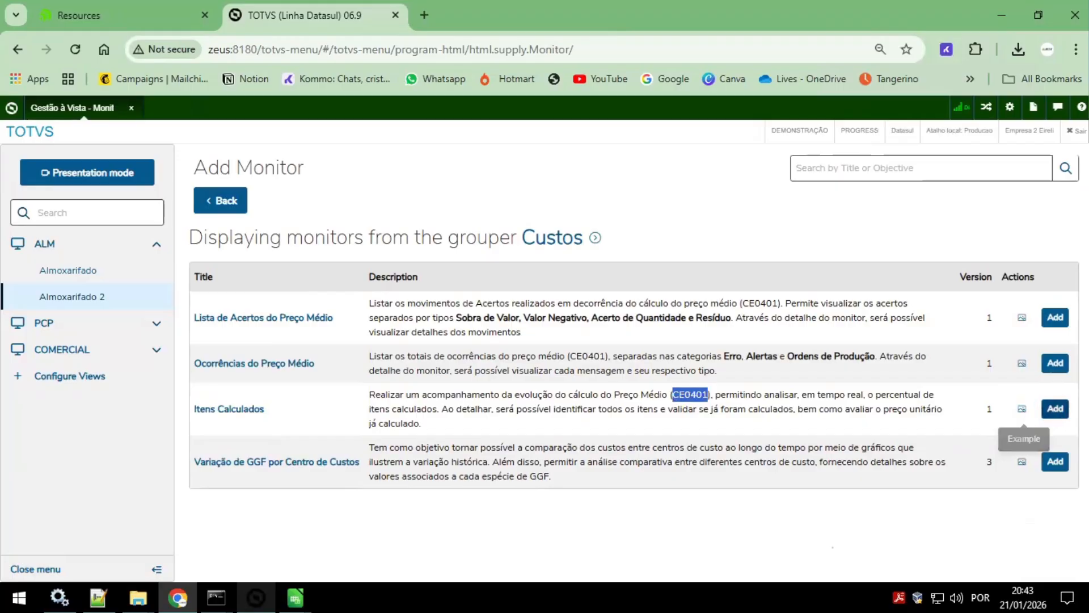
Step: Start adding the Itens Calculados monitor and set its Estabelecimento filter to 201
left_click(1058, 416)
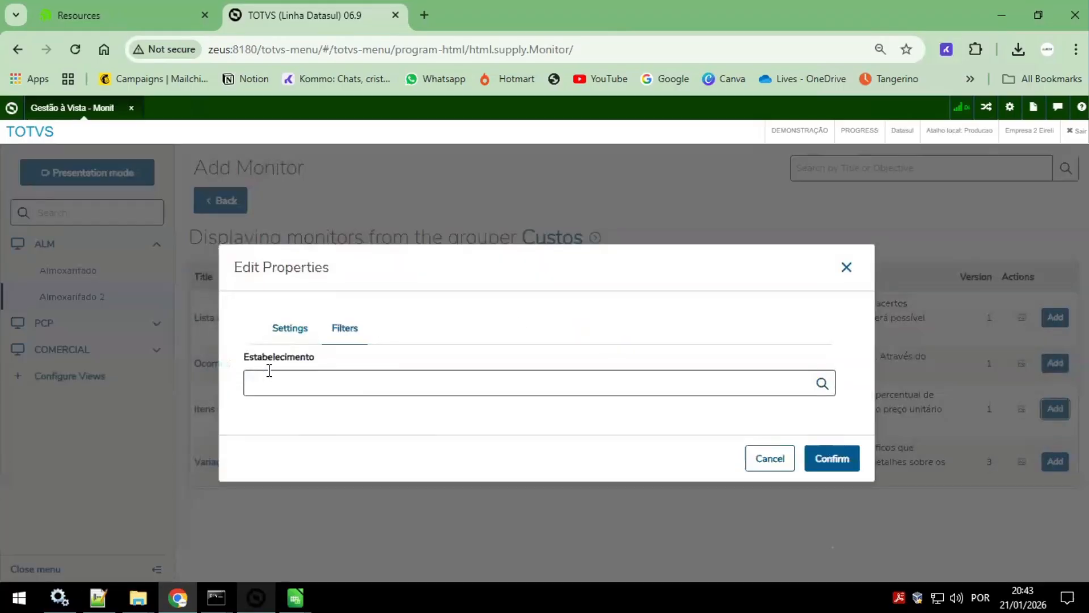
left_click(278, 376)
type("201")
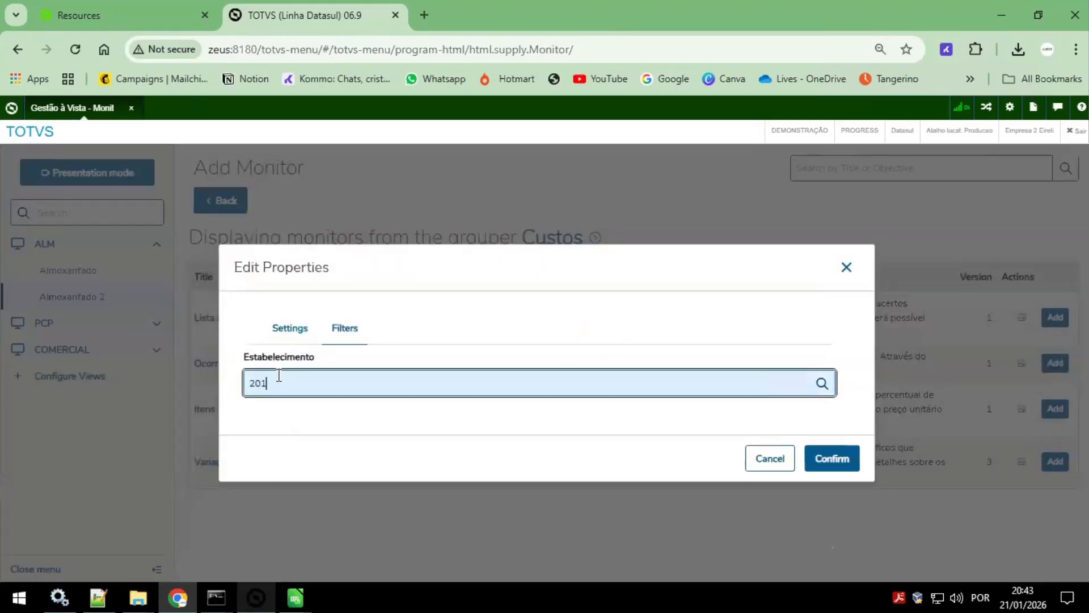
left_click(345, 332)
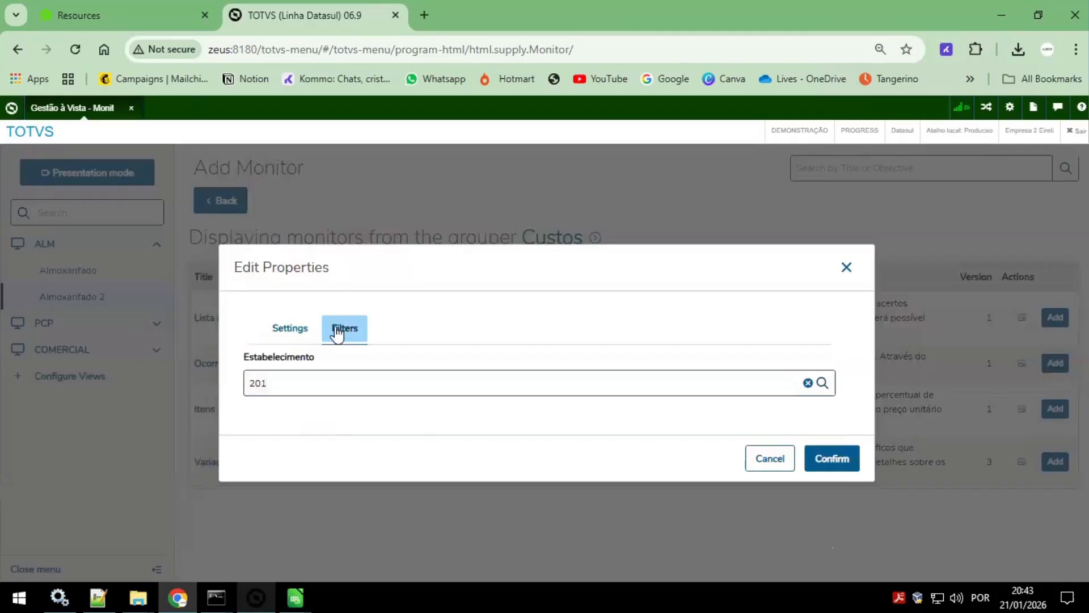
Step: Set the Itens Calculados monitor's chart type to Pie and return to its filters
left_click(302, 335)
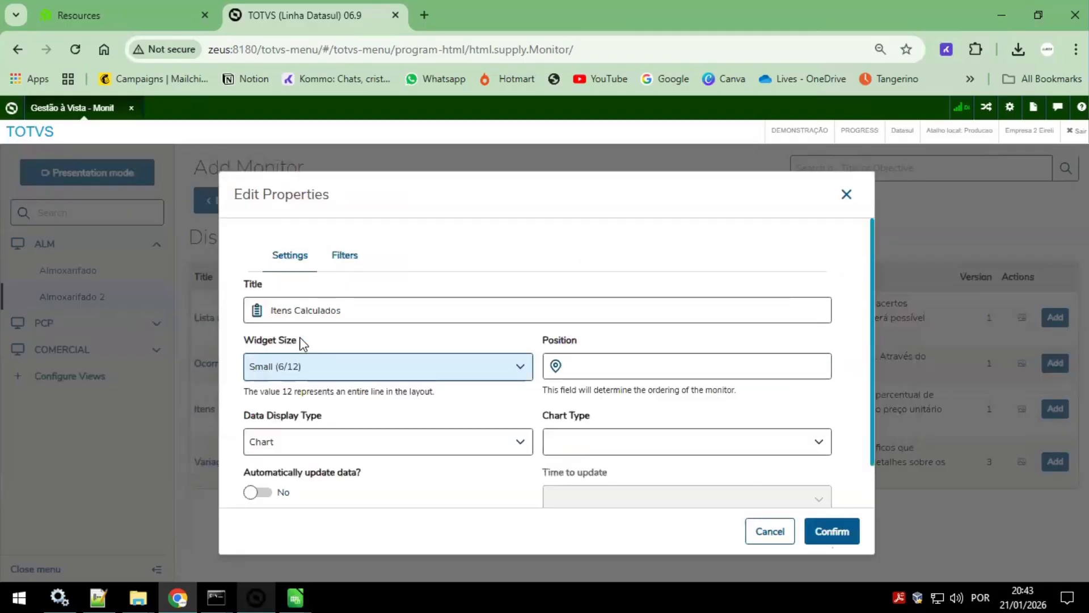
left_click(617, 440)
left_click(599, 465)
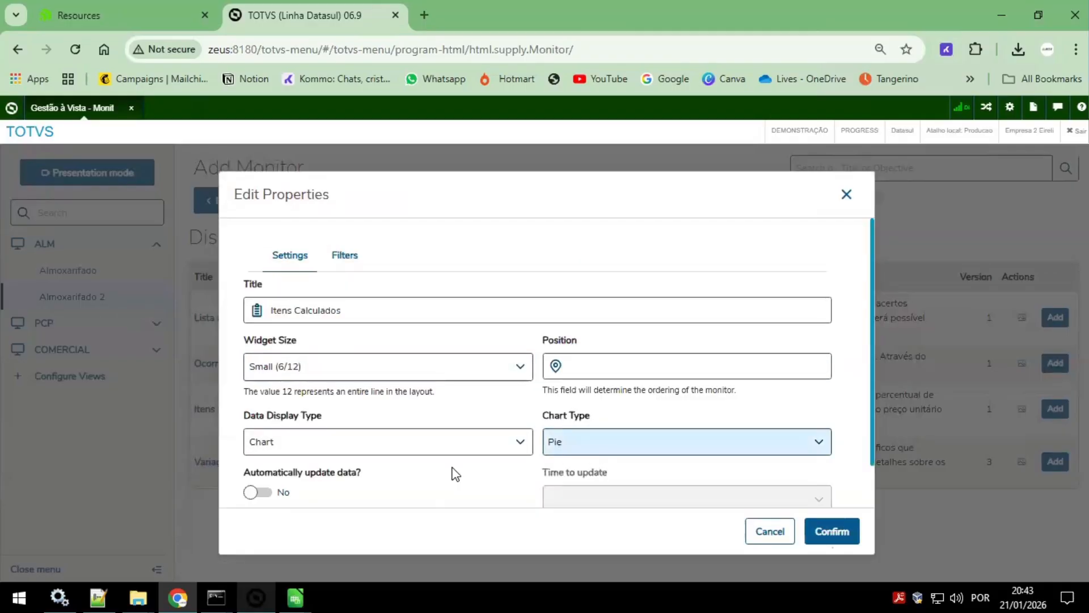
left_click(348, 268)
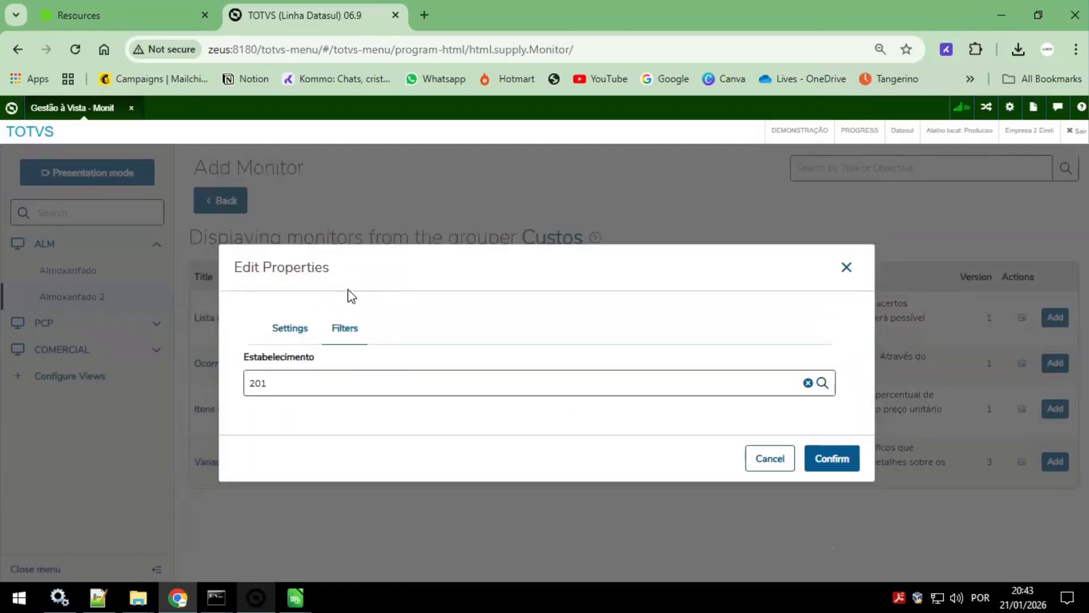
Step: Confirm the Itens Calculados monitor's properties to add it to the Almoxarifado 2 view
left_click(826, 466)
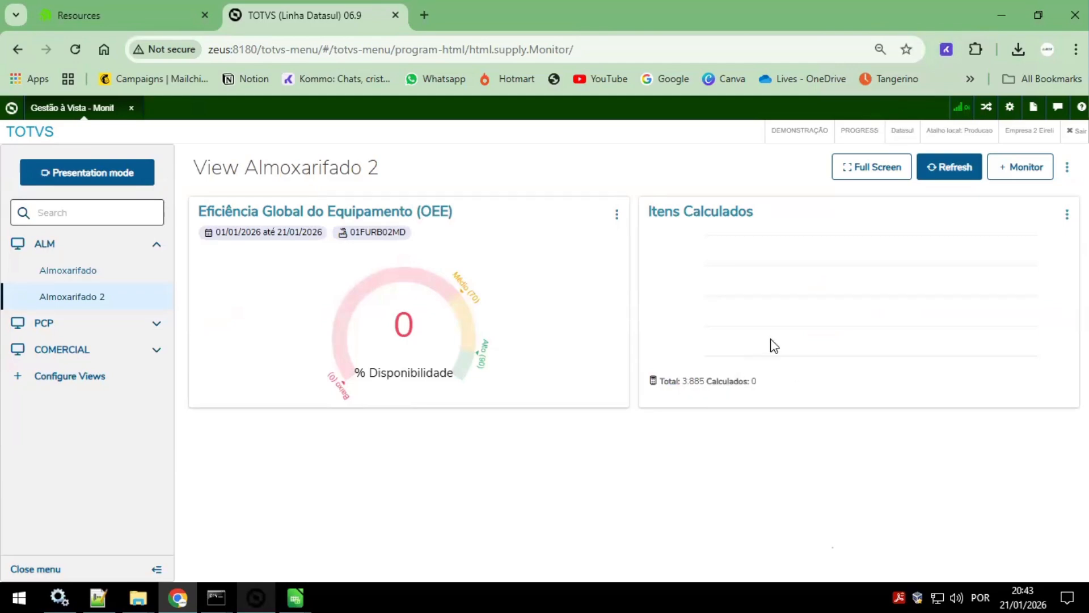
Step: Review the monitors available in the Produção grouper: Ordens com movimentação órfã, Pendências de produção and Status das ordens
left_click(1016, 167)
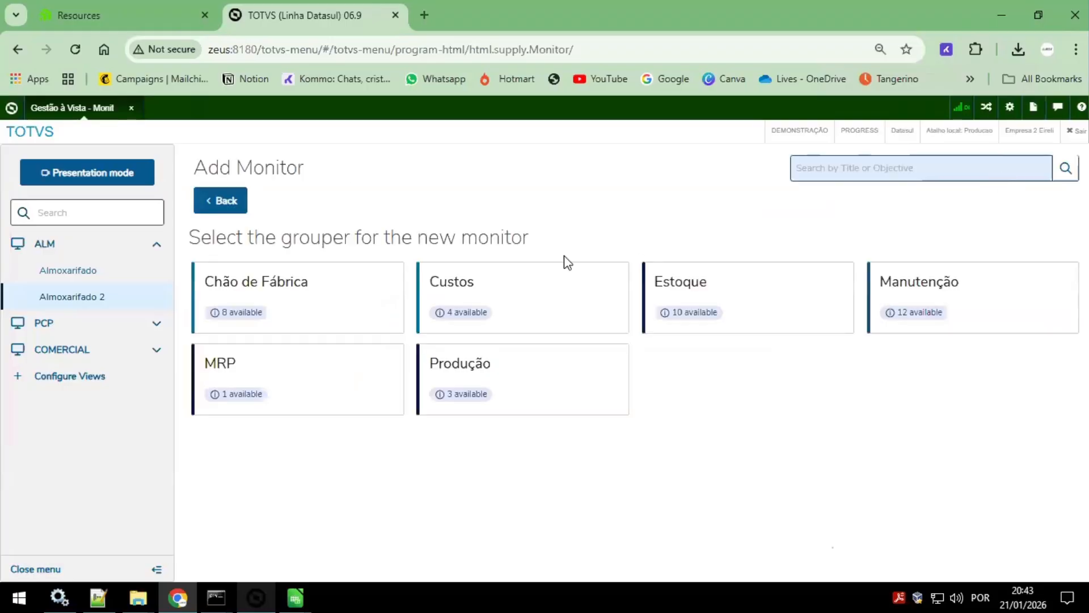
left_click(466, 389)
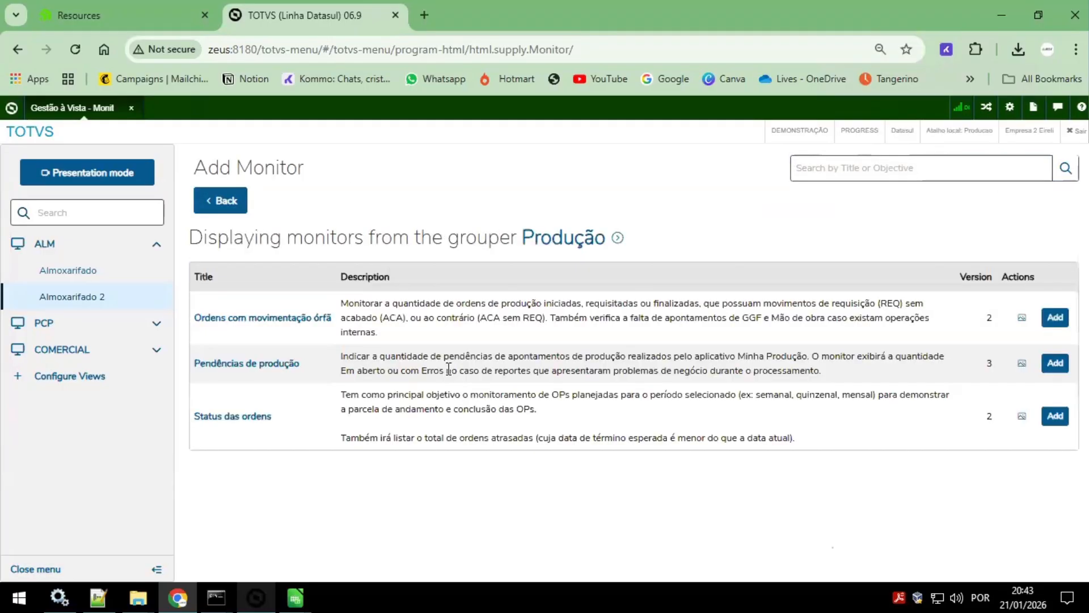
double_click(268, 316)
double_click(286, 356)
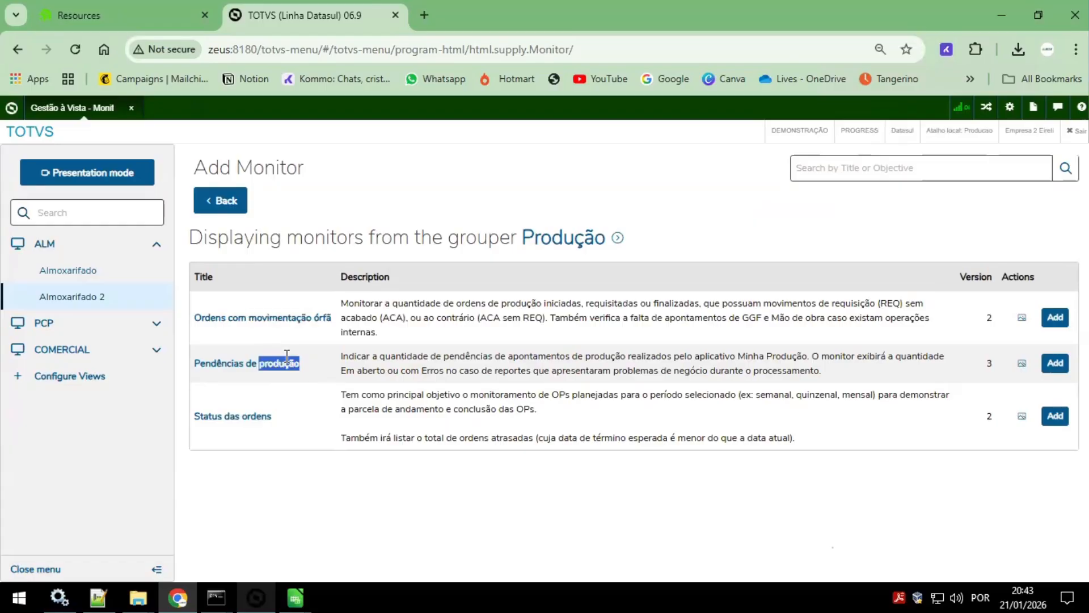
left_click_drag(305, 317, 208, 322)
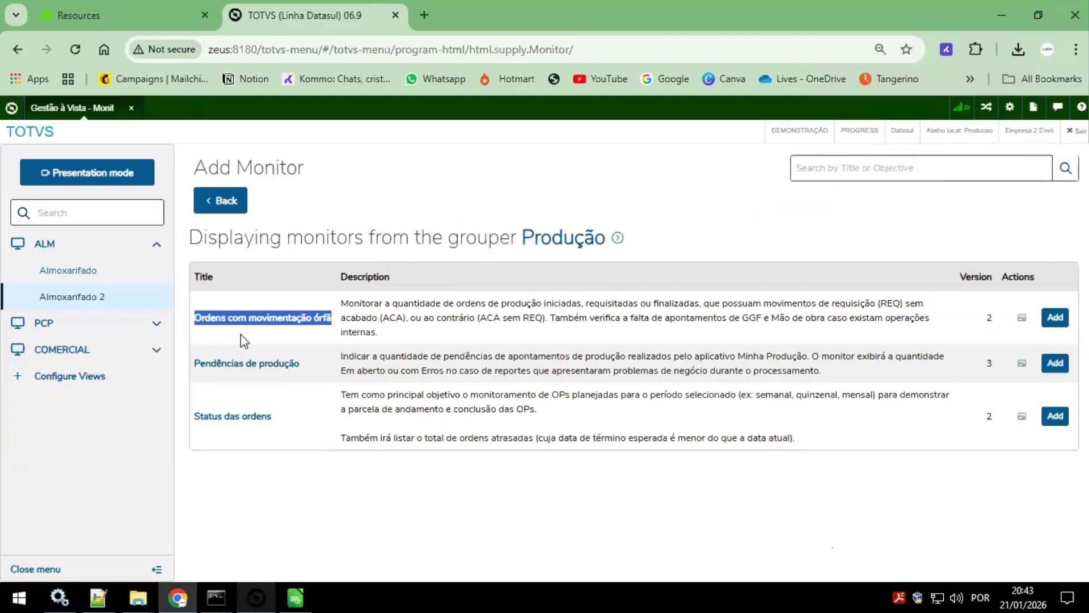
double_click(252, 364)
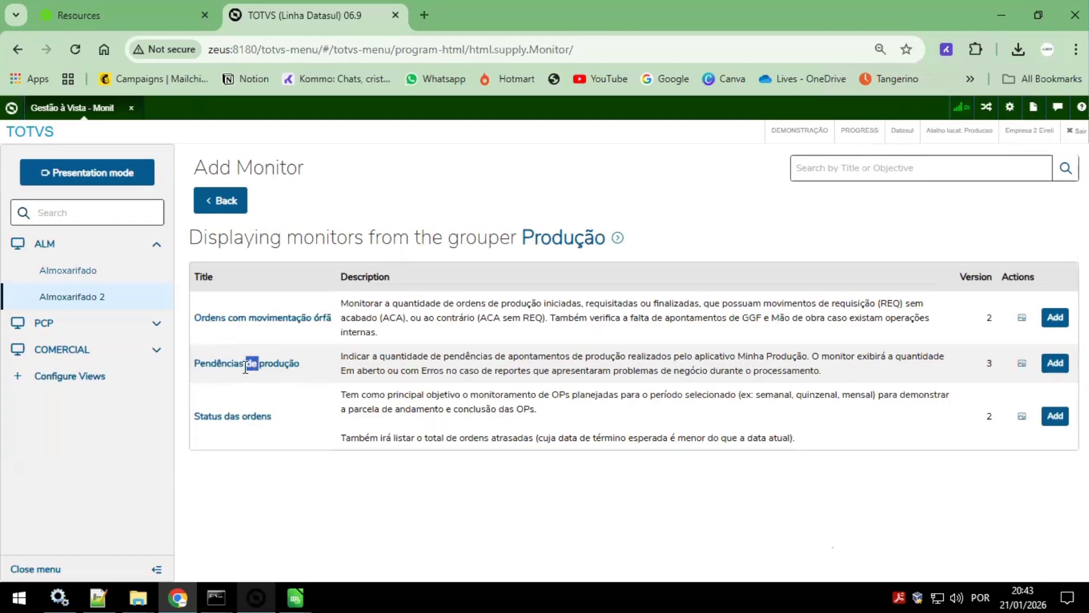
left_click_drag(204, 368, 354, 359)
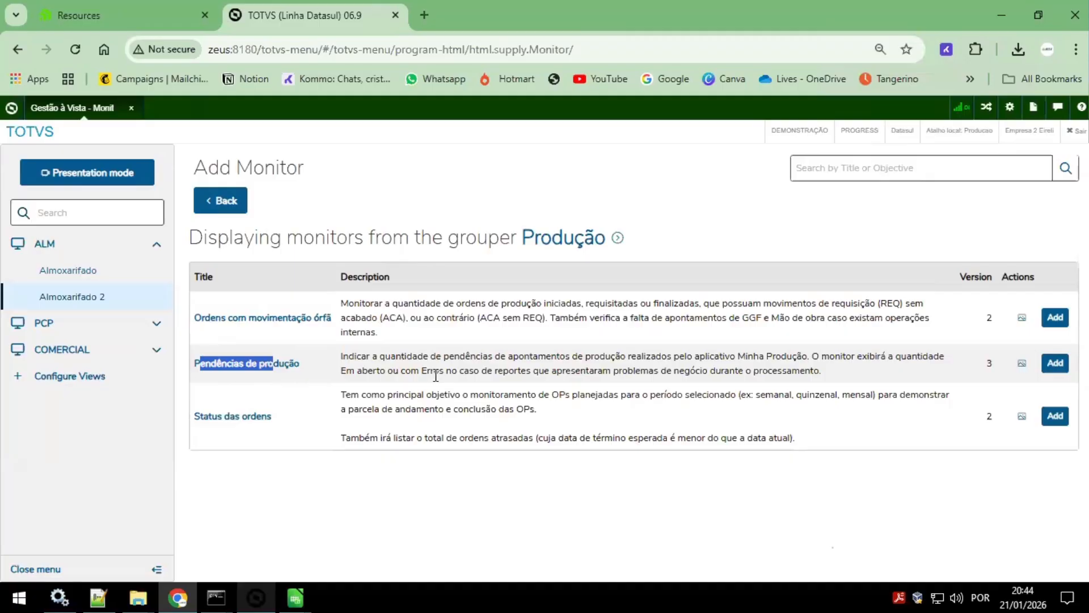
left_click_drag(241, 418, 249, 419)
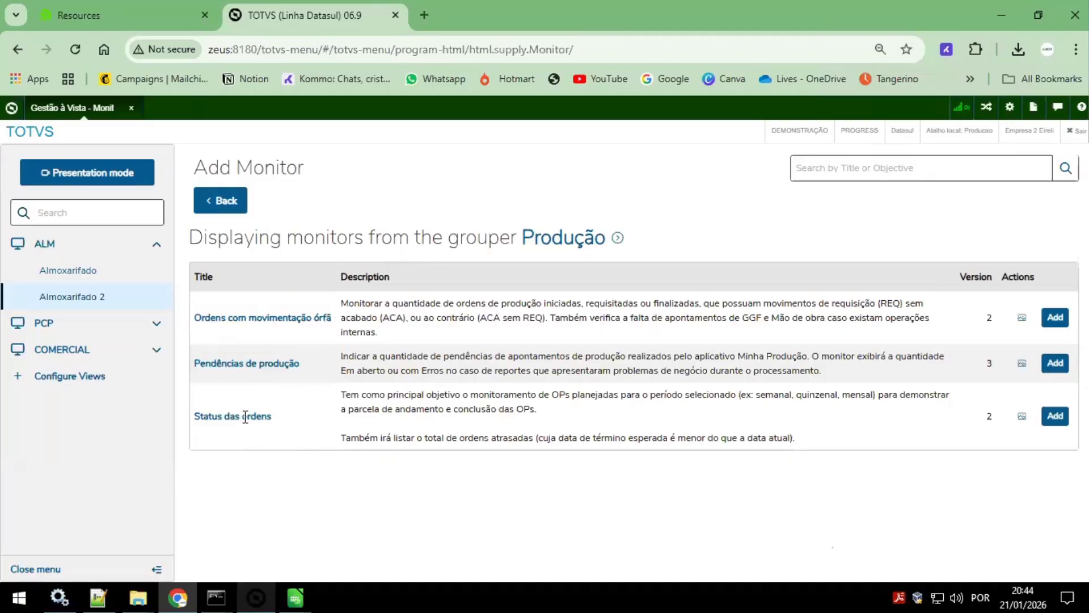
left_click(221, 200)
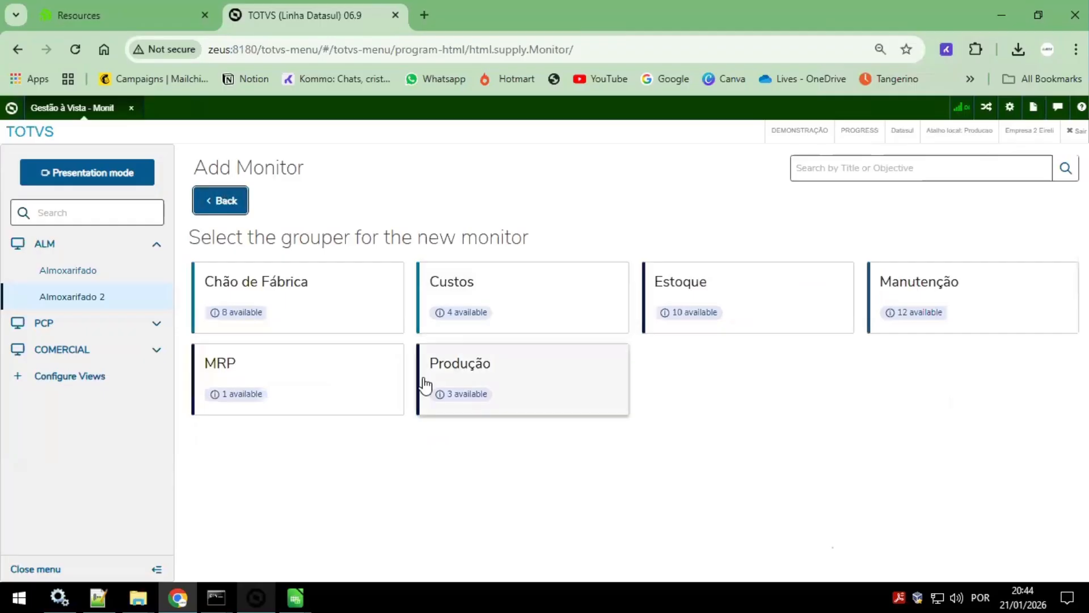
Step: Review the monitors available in the Estoque grouper, from Saldos dos lotes vencidos por período to Consumo por Período
left_click(671, 282)
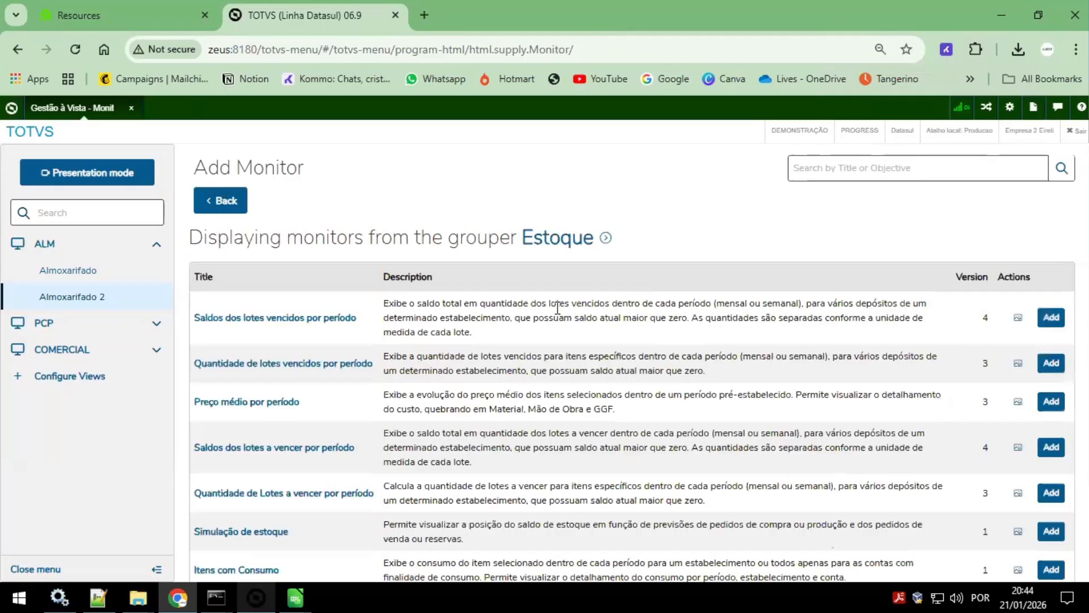
left_click_drag(199, 318, 231, 318)
left_click(357, 324)
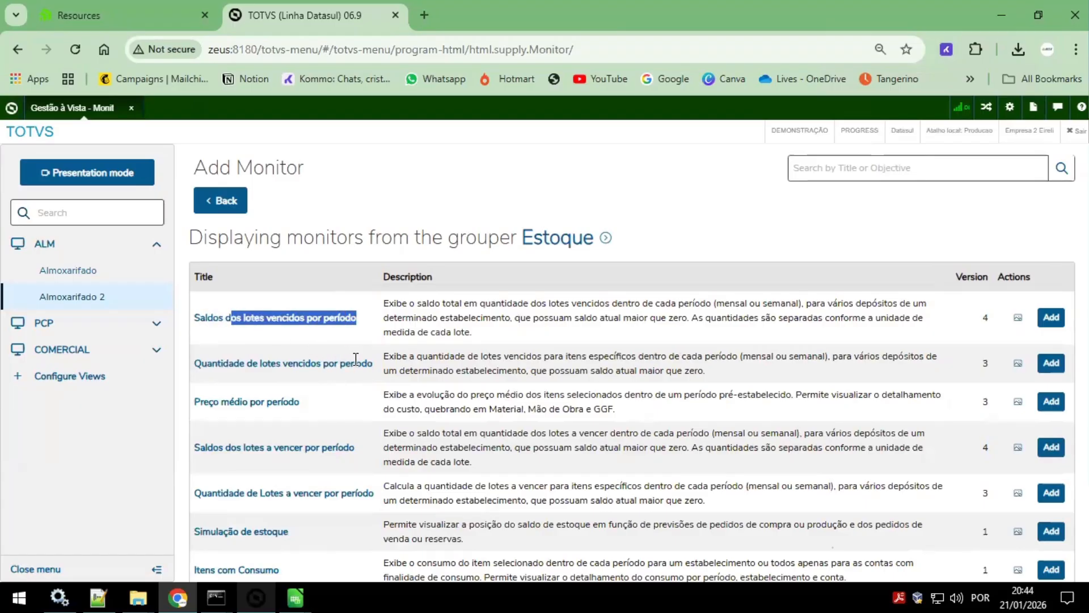
left_click_drag(318, 404, 206, 404)
left_click_drag(356, 448, 200, 448)
scroll(272, 489, "down", 2)
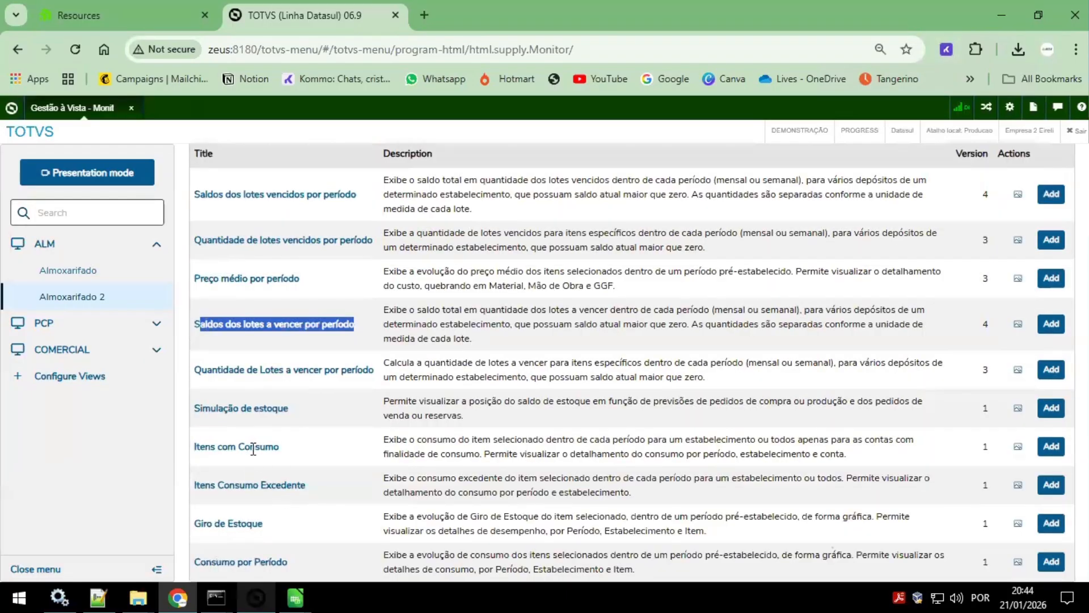
left_click_drag(200, 408, 343, 413)
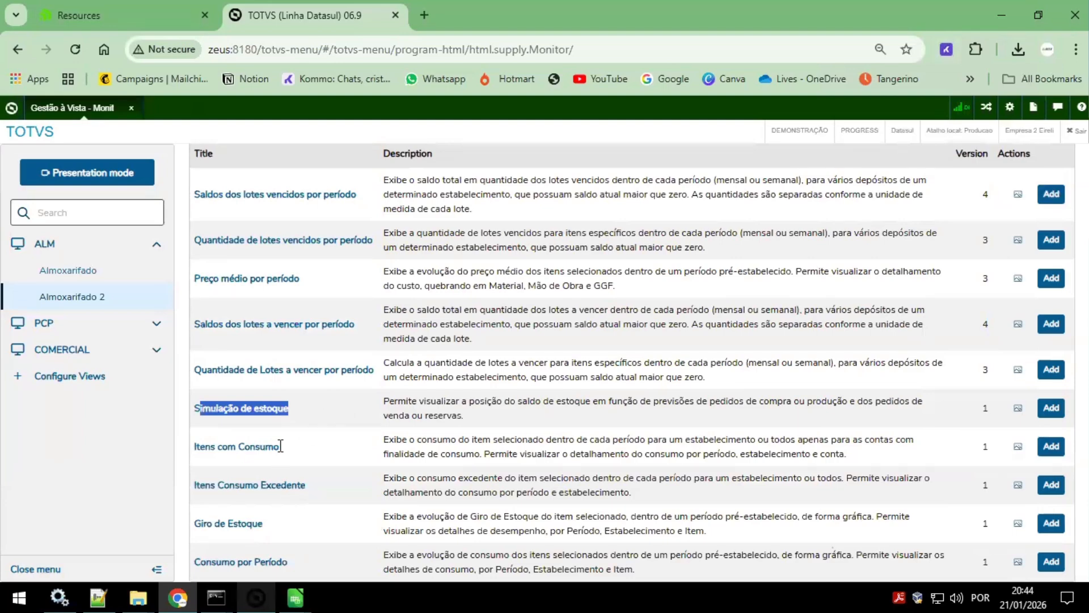
left_click_drag(200, 447, 279, 447)
left_click(275, 478)
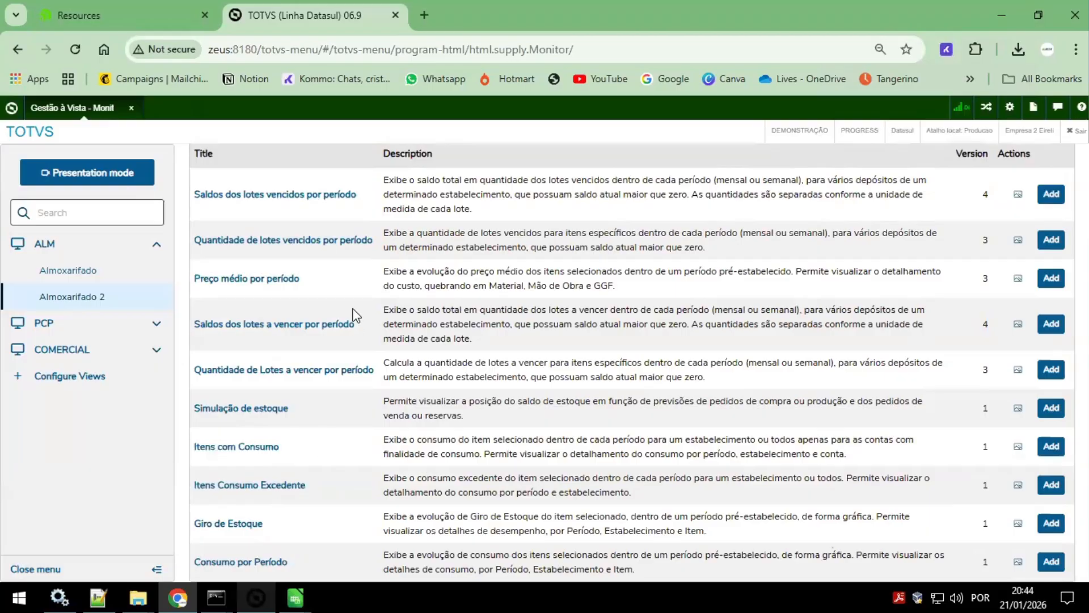
scroll(358, 312, "up", 3)
Step: Leave the monitor selection and look at the Consumo por Período 4947 charts in the Almoxarifado view
left_click(221, 201)
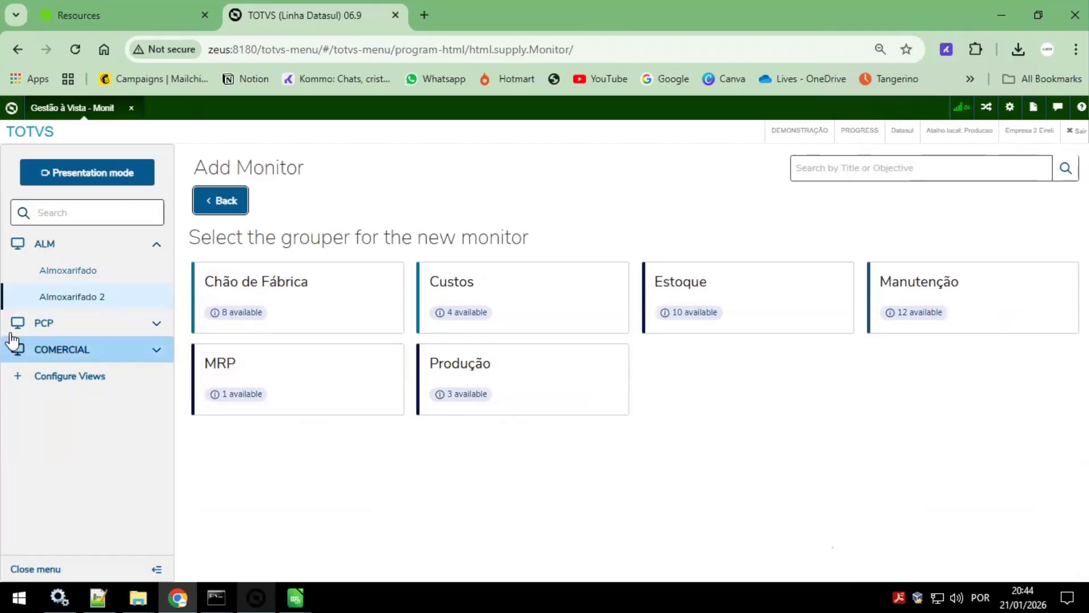
left_click(90, 277)
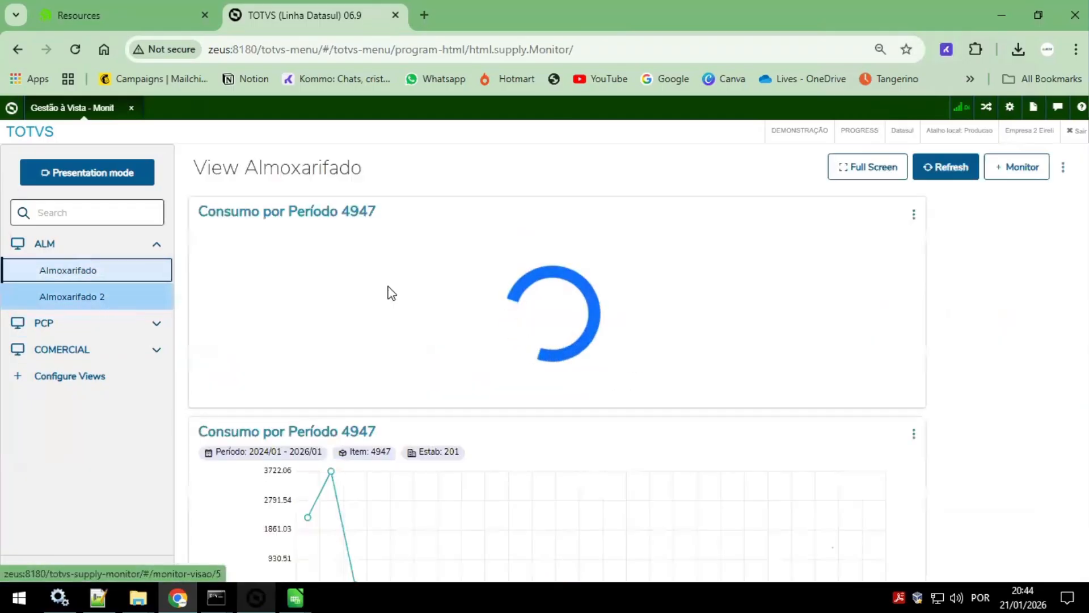
scroll(572, 378, "down", 1)
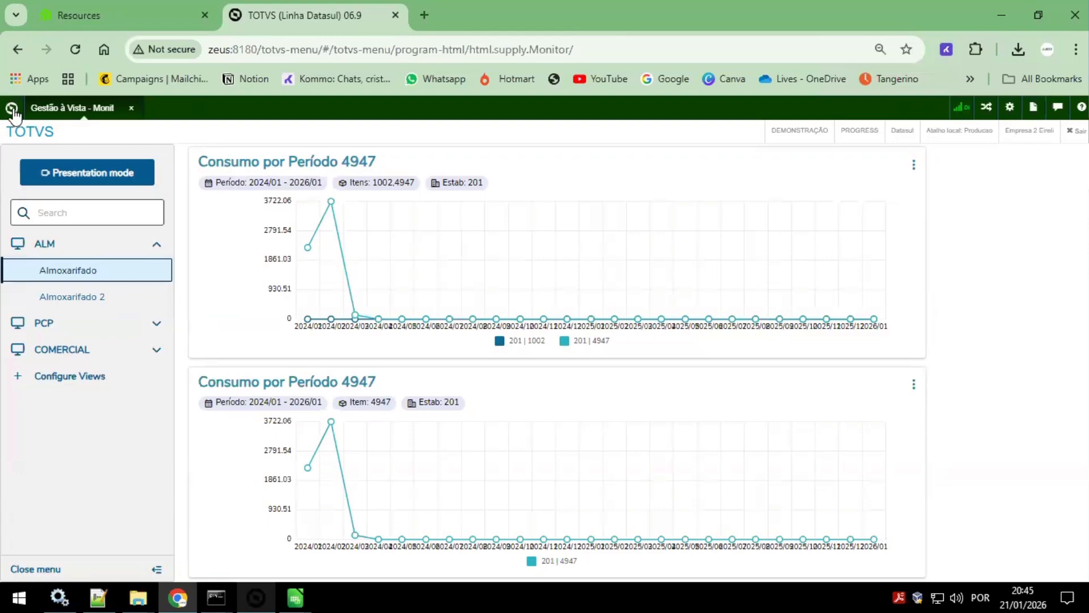
Step: Open the Gestão à Vista - Monitores Exclusivos program and start a new exclusive monitor
left_click(12, 109)
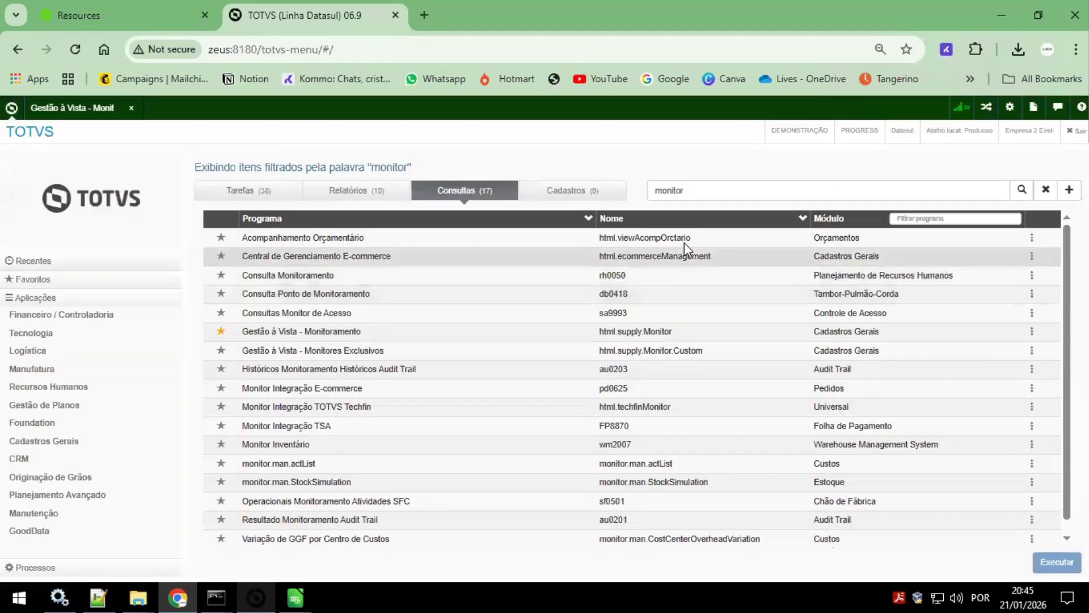
left_click(643, 354)
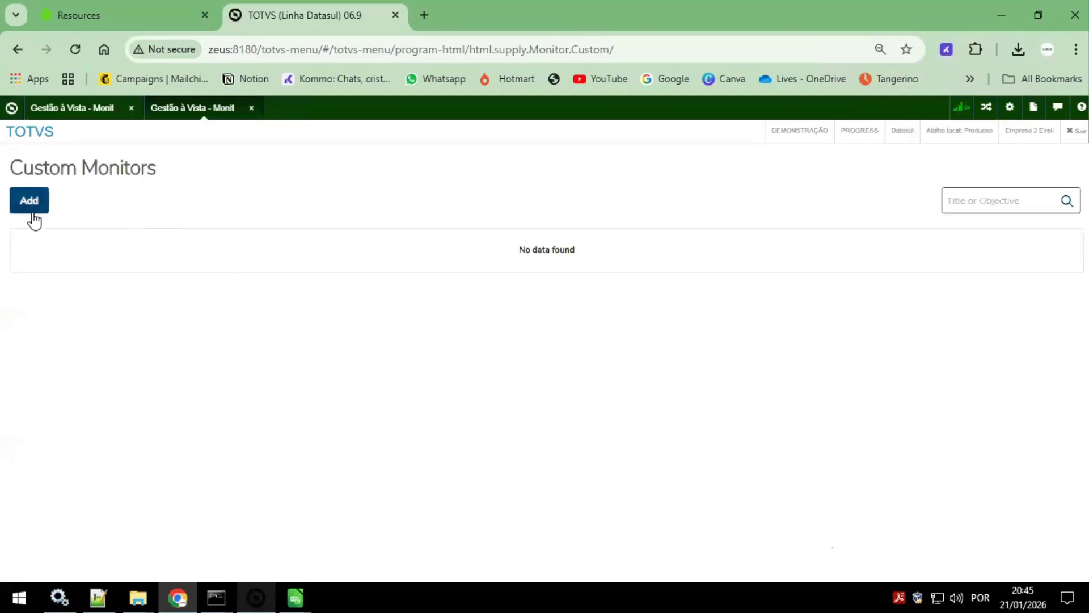
left_click(25, 211)
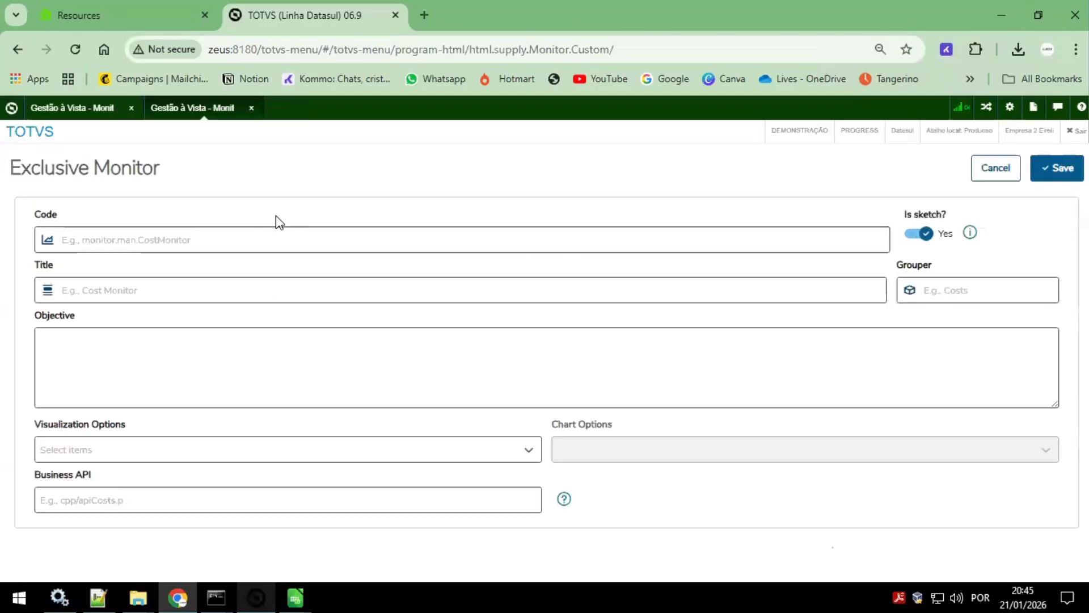
Step: Examine the new monitor's Code, Title, Objective, Visualization Options, Chart Options and Business API fields
left_click(259, 230)
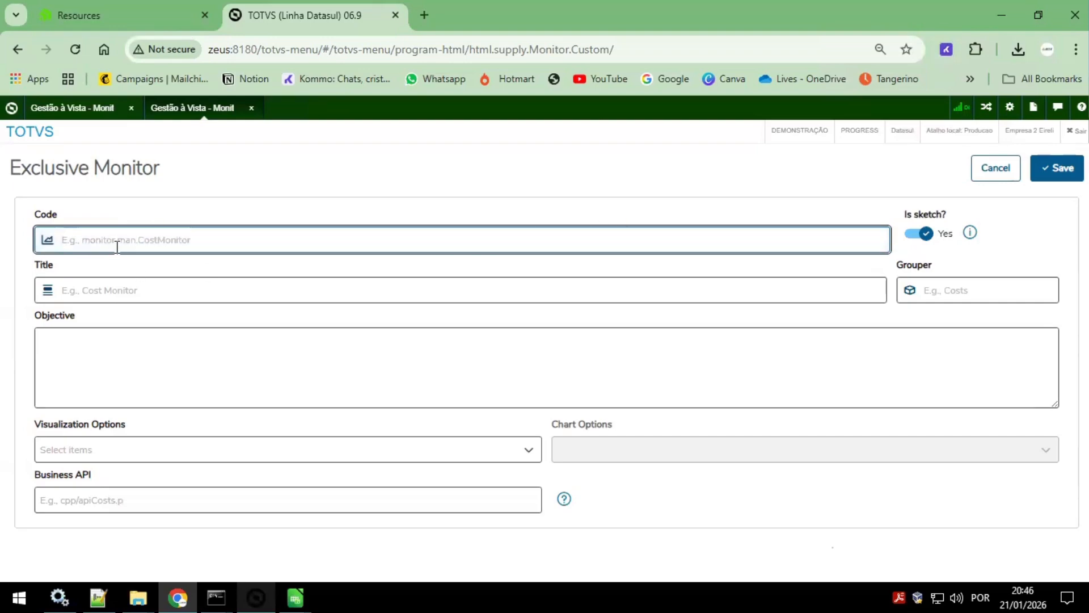
left_click(118, 292)
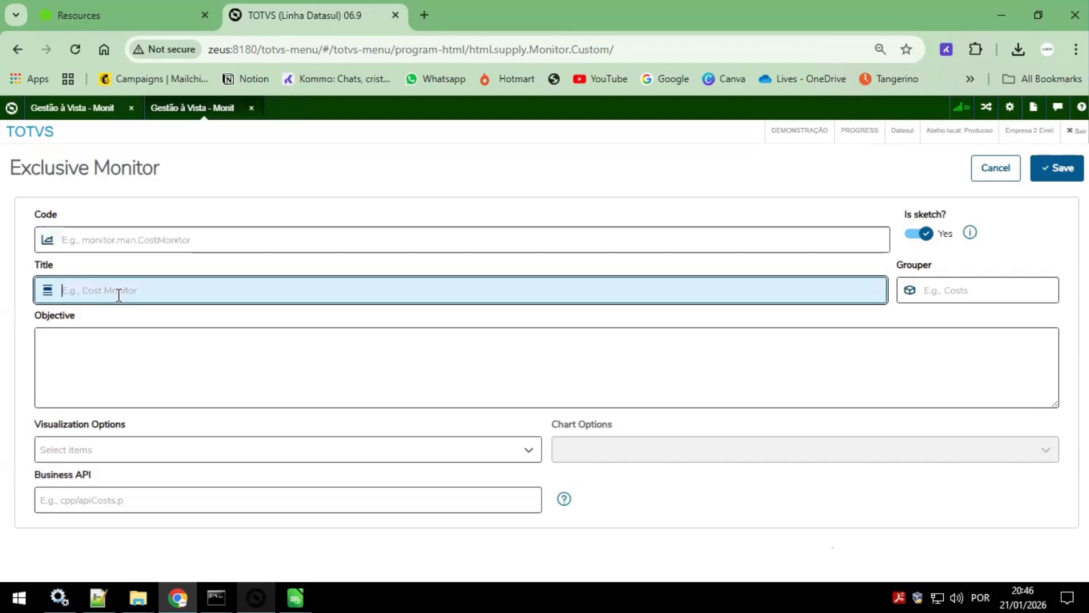
left_click(124, 360)
left_click(158, 453)
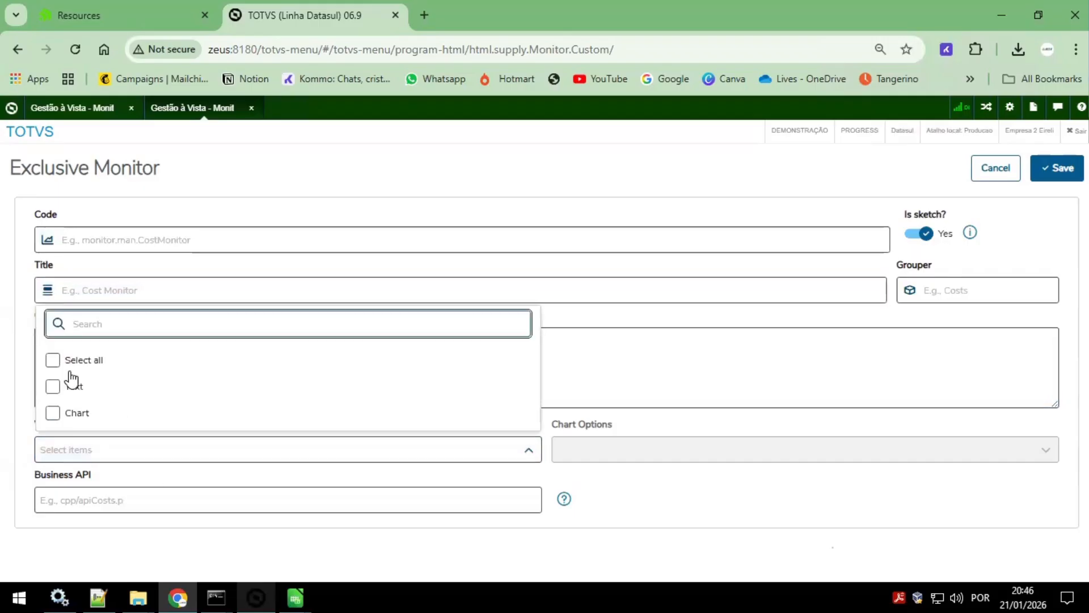
left_click(598, 452)
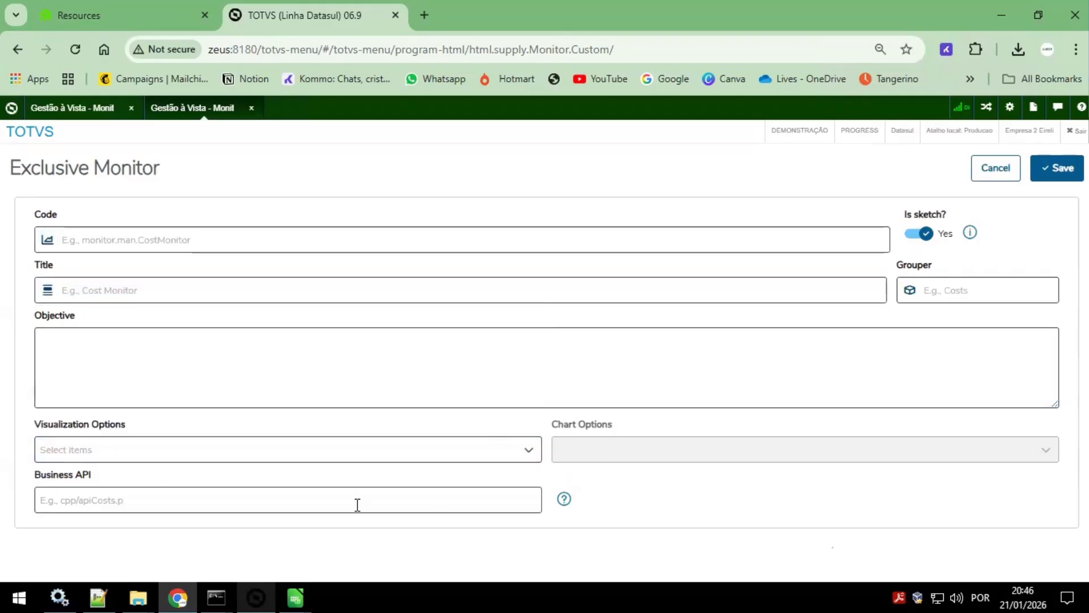
left_click(357, 506)
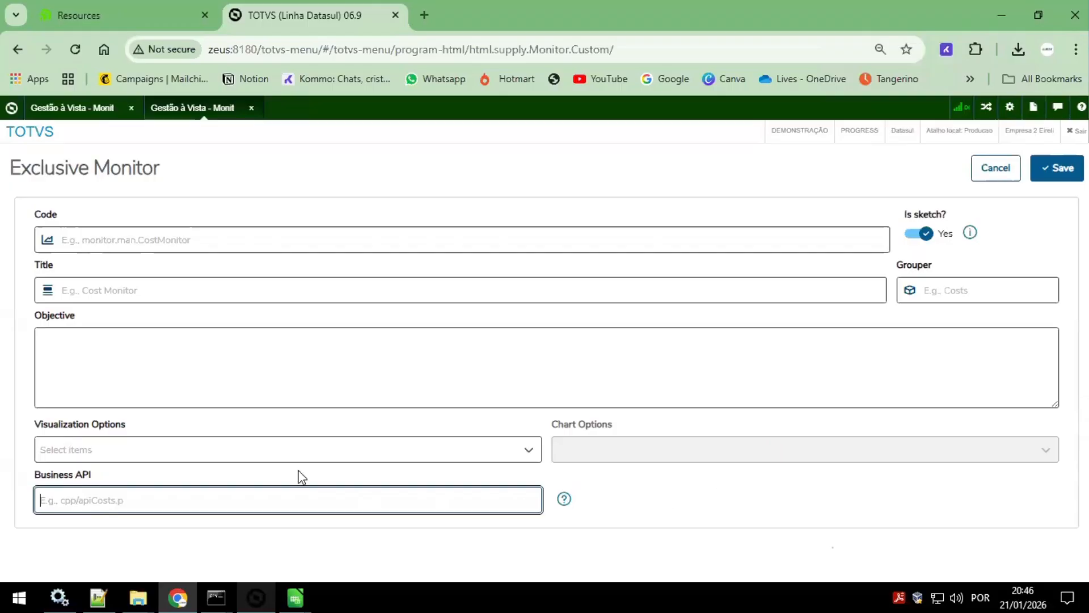
Step: Select Chart as the exclusive monitor's visualization option
left_click(227, 450)
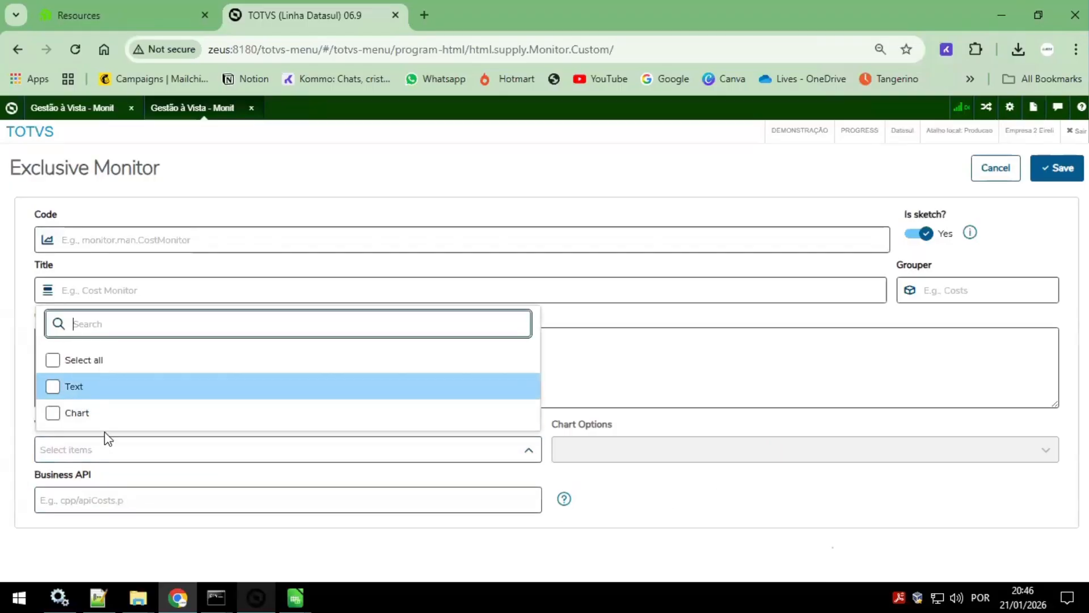
left_click(52, 412)
left_click(167, 239)
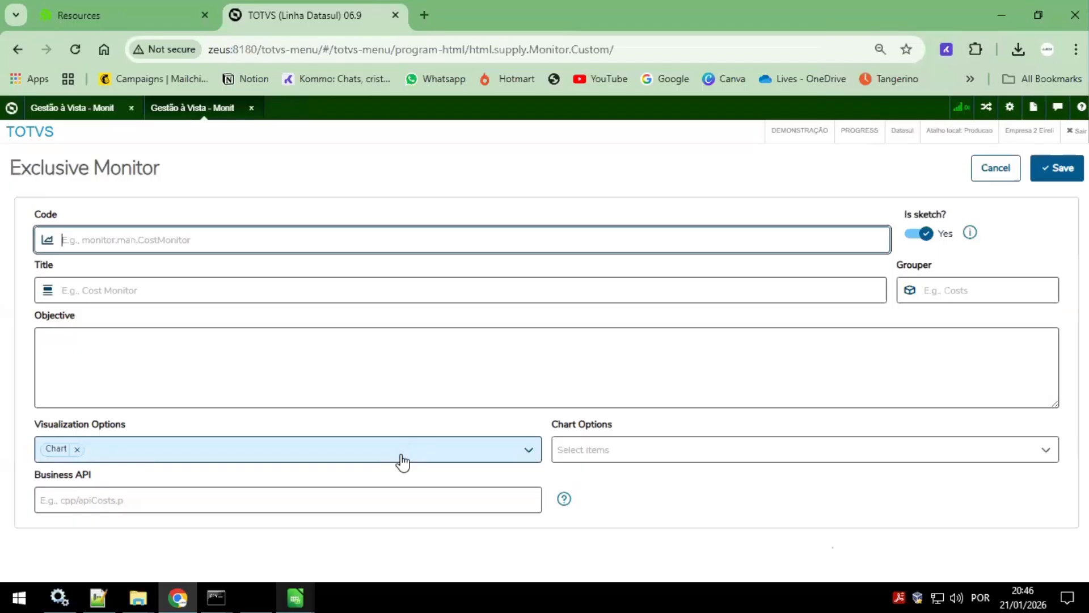
Step: Check the Business API and Code fields of the exclusive monitor form
left_click(190, 500)
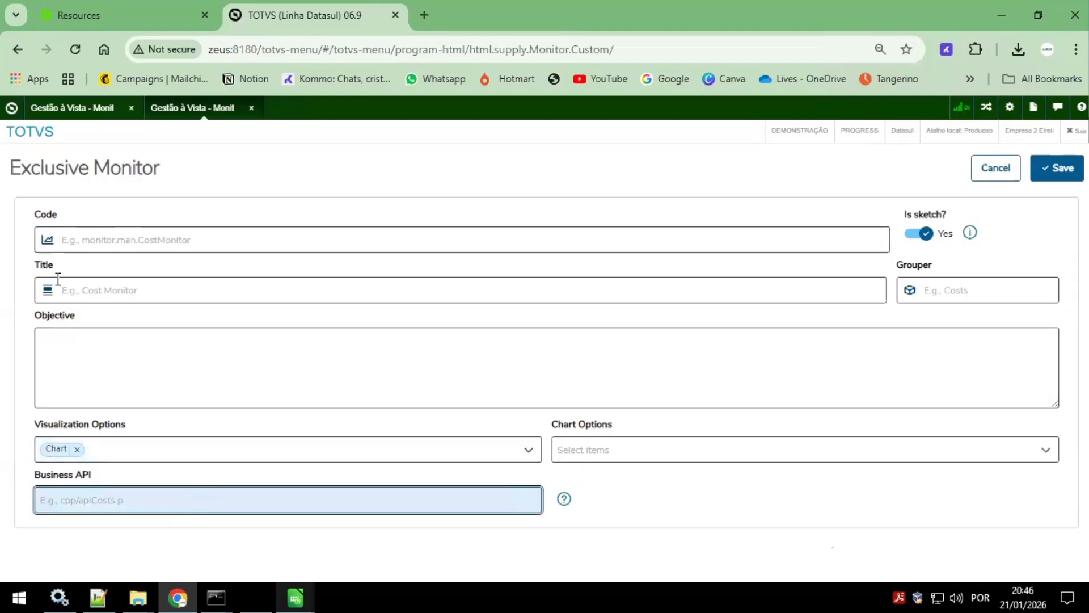
left_click(86, 248)
left_click(149, 503)
left_click(167, 504)
Step: Select Pizza, Bars and Columns as the exclusive monitor's chart options
left_click(651, 449)
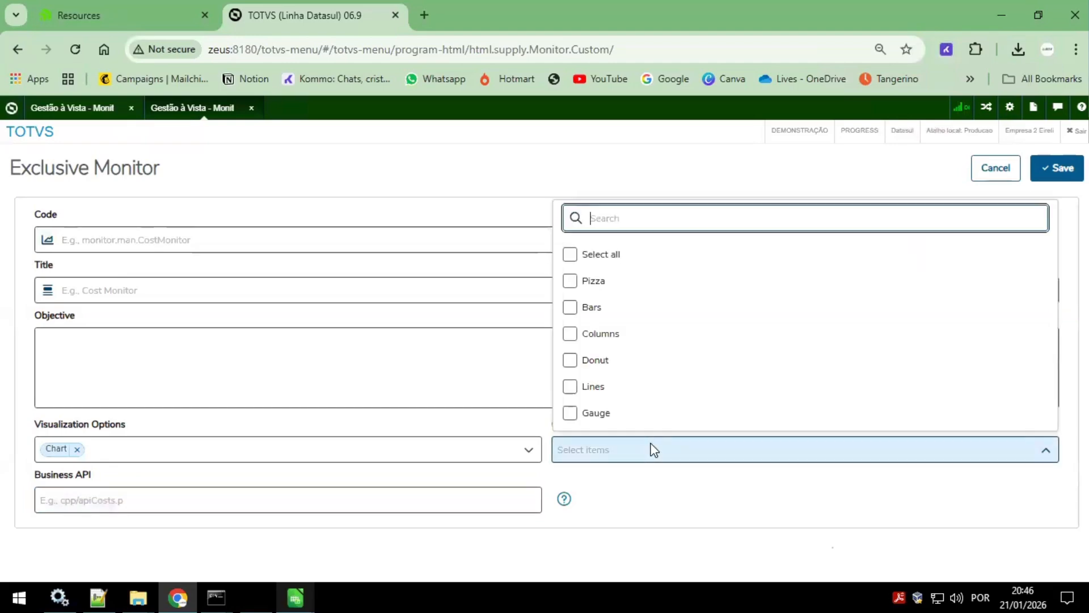
left_click(570, 280)
left_click(570, 307)
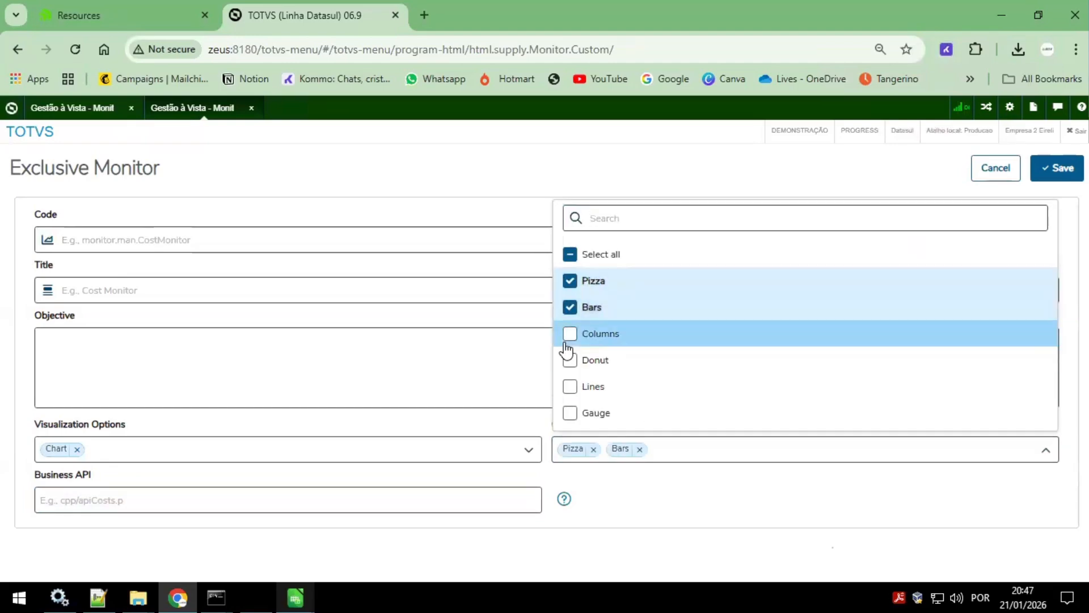
left_click(570, 334)
left_click(709, 552)
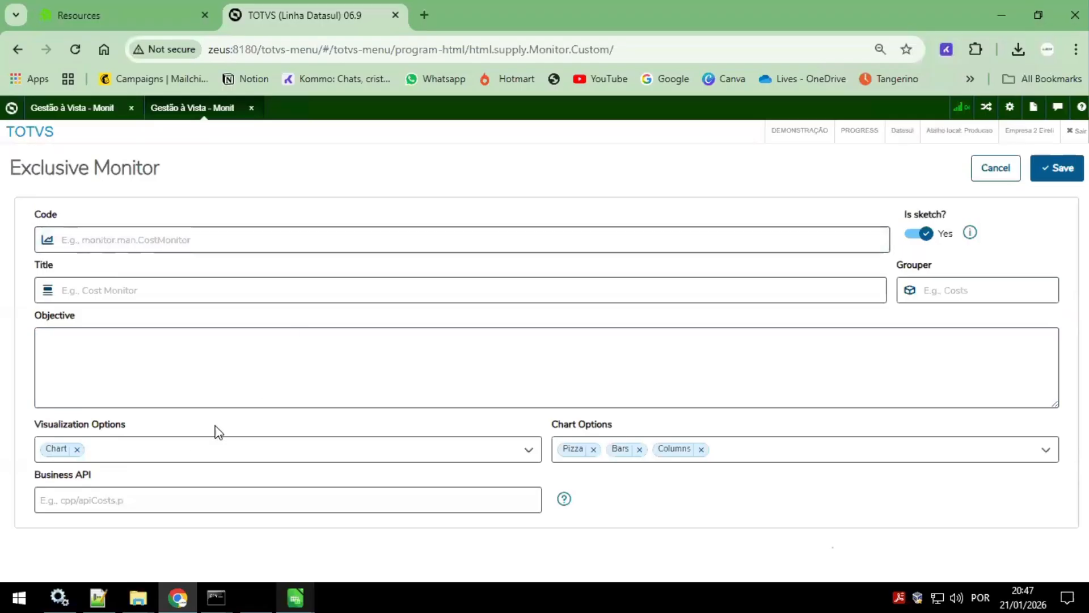
Step: Go over the form's Visualization Options, Grouper and Business API fields without filling them in
left_click(189, 455)
left_click(190, 457)
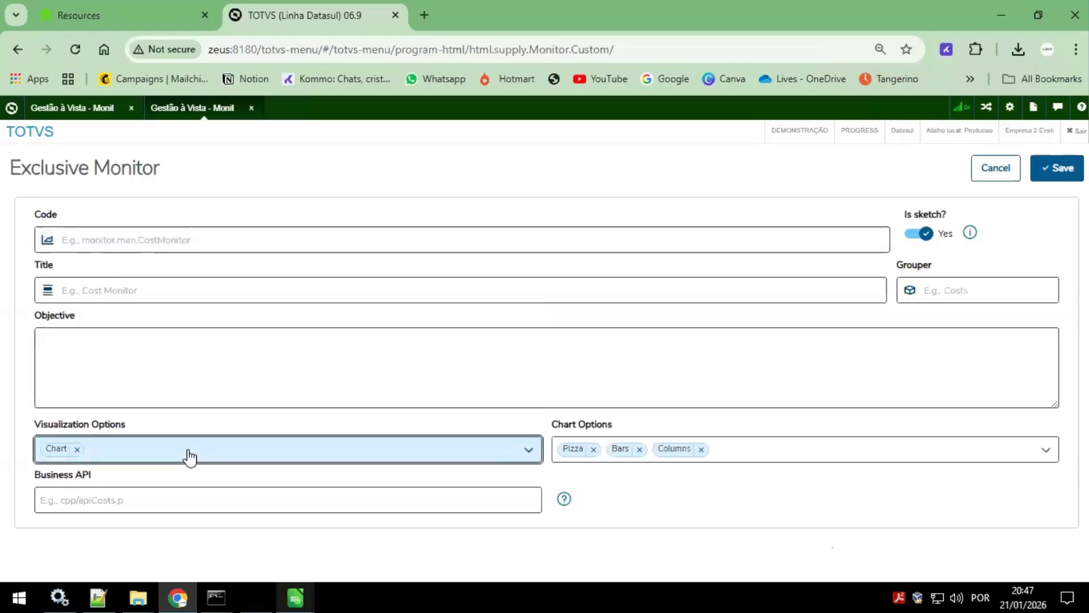
left_click(204, 482)
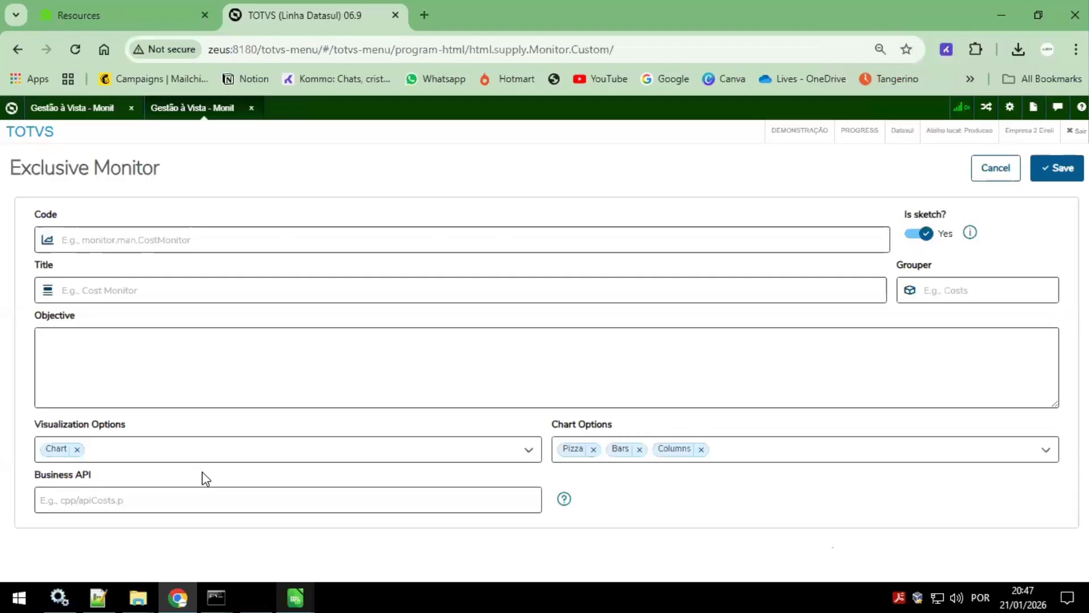
left_click(997, 291)
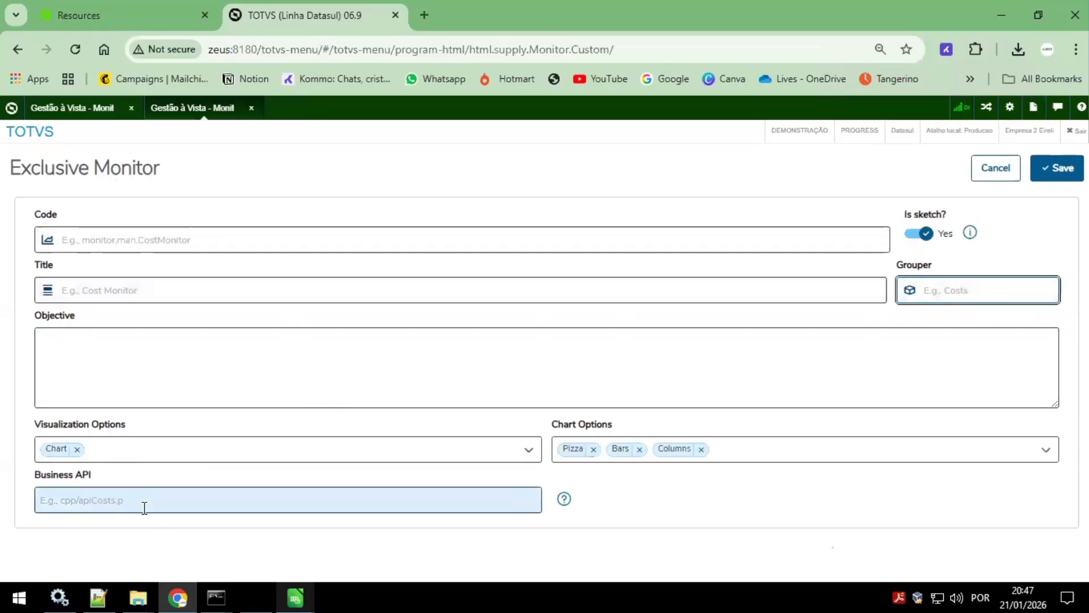
left_click(125, 498)
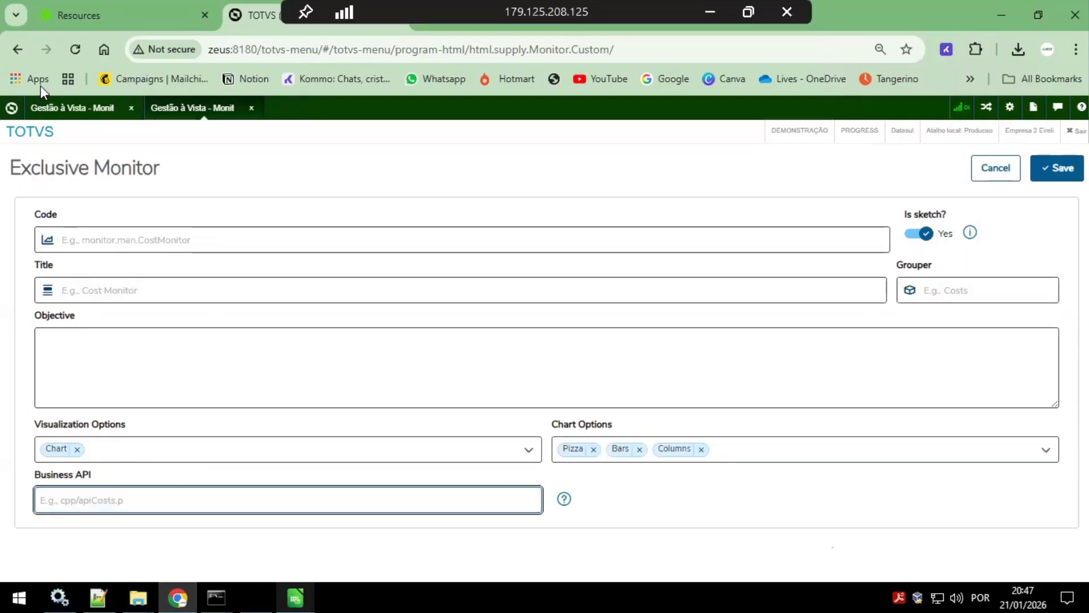
Step: Return to the monitor views, open Linha 03 under COMERCIAL and list the Chão de Fábrica monitors available to add
left_click(67, 106)
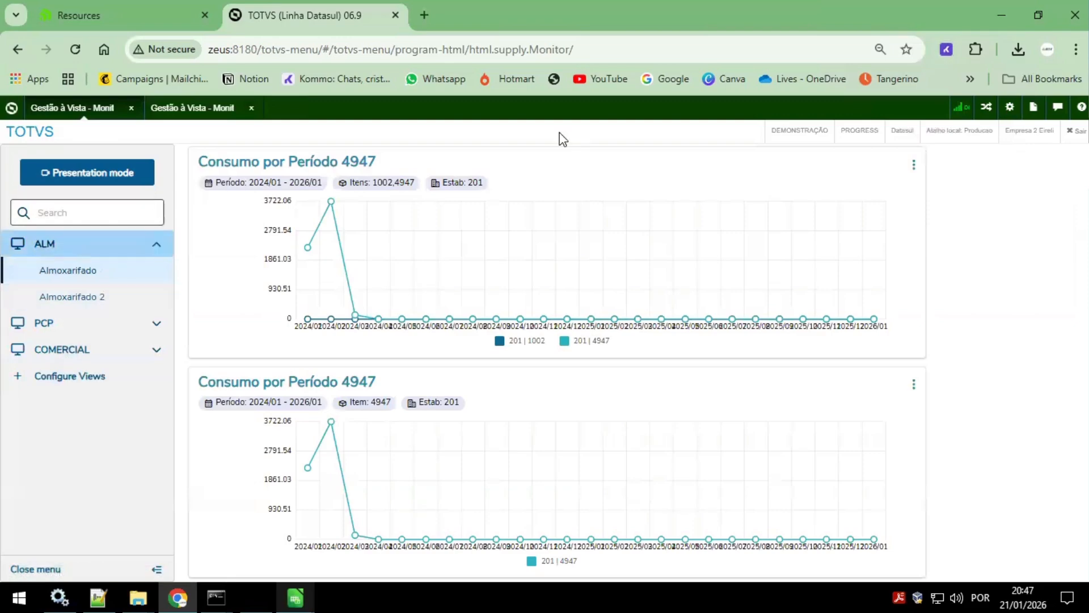
left_click(86, 377)
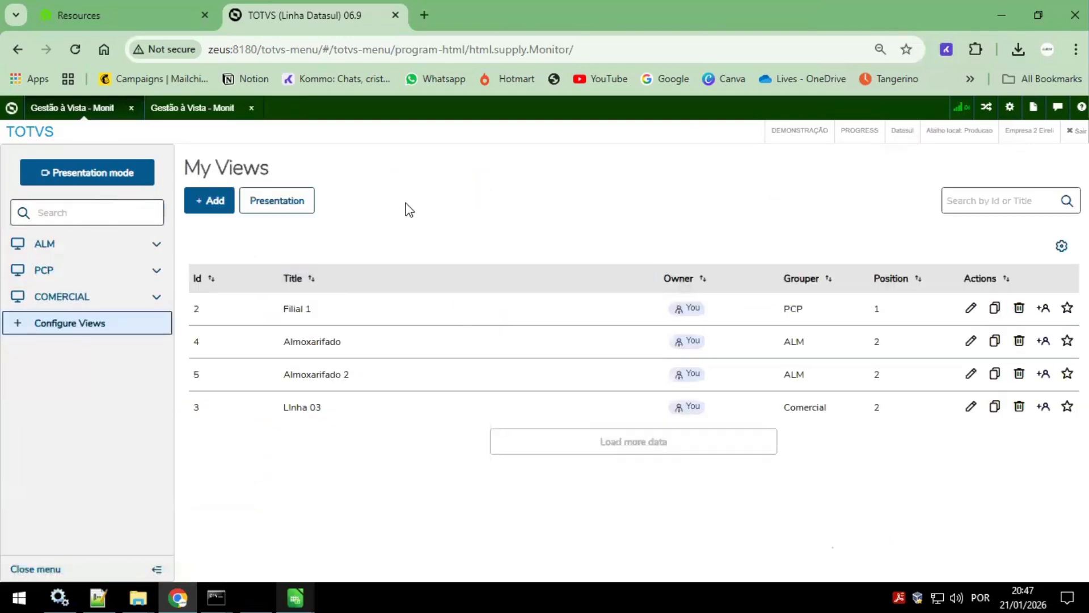
left_click(103, 302)
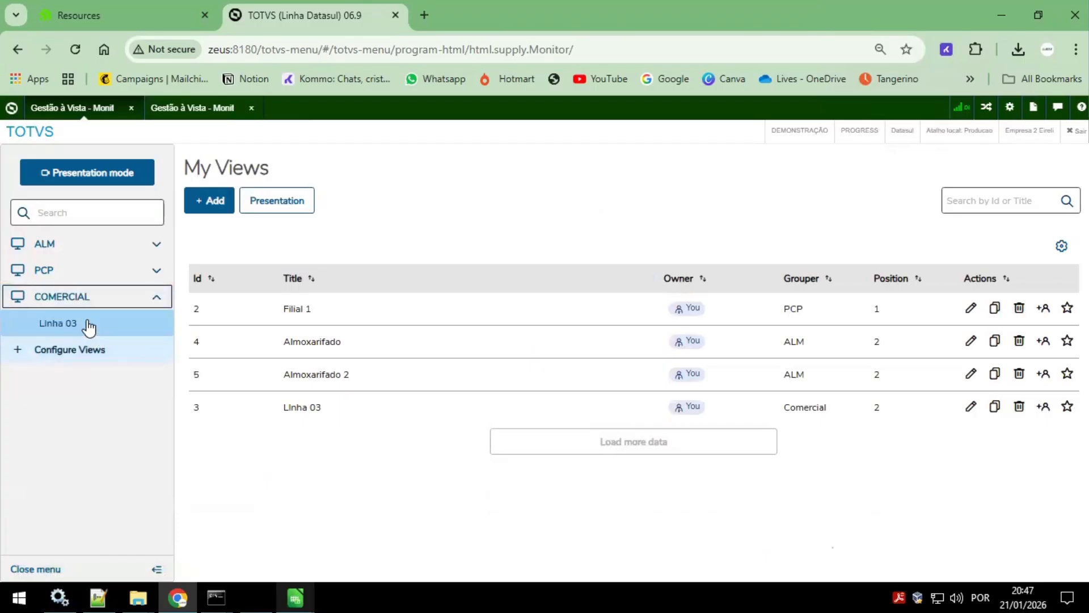
left_click(86, 323)
left_click(997, 171)
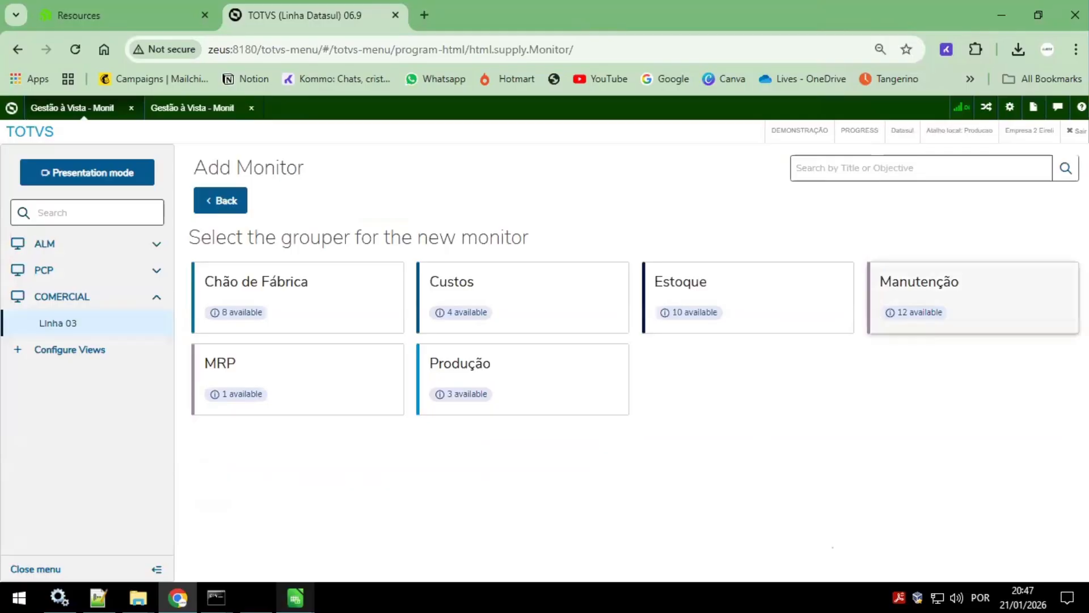
left_click(267, 301)
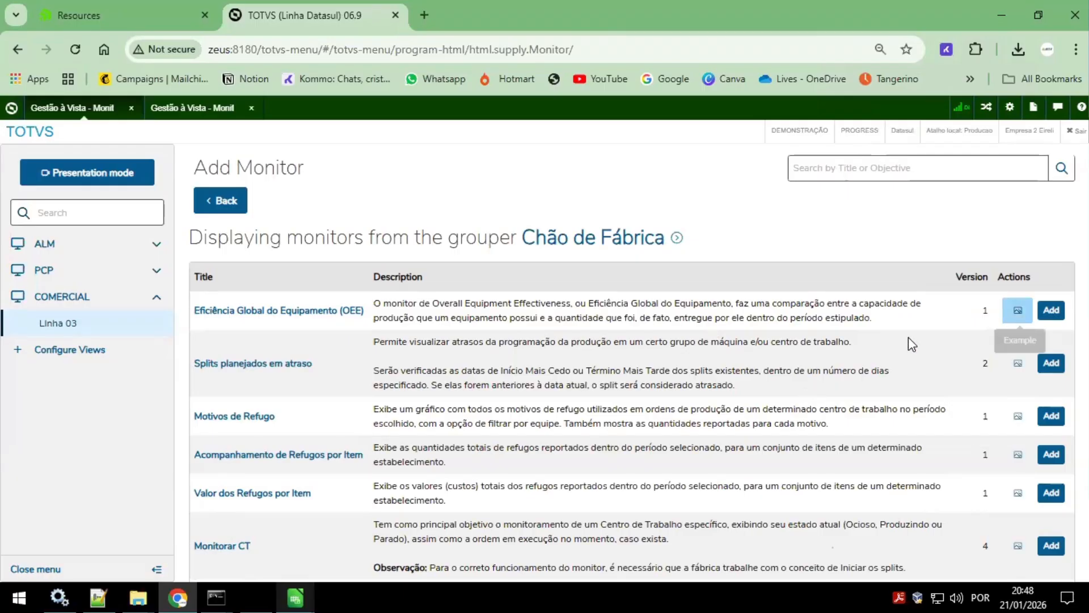
Step: Open the Filial 1 view under PCP and bring up the browser developer tools on the page's network activity
left_click(68, 271)
left_click(63, 297)
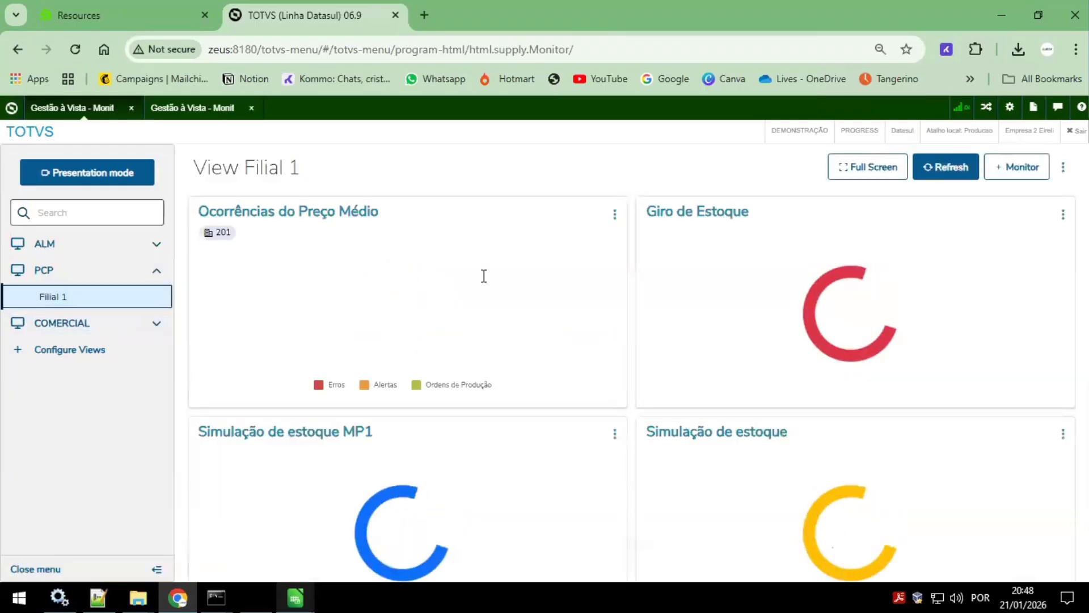
right_click(485, 276)
left_click(564, 564)
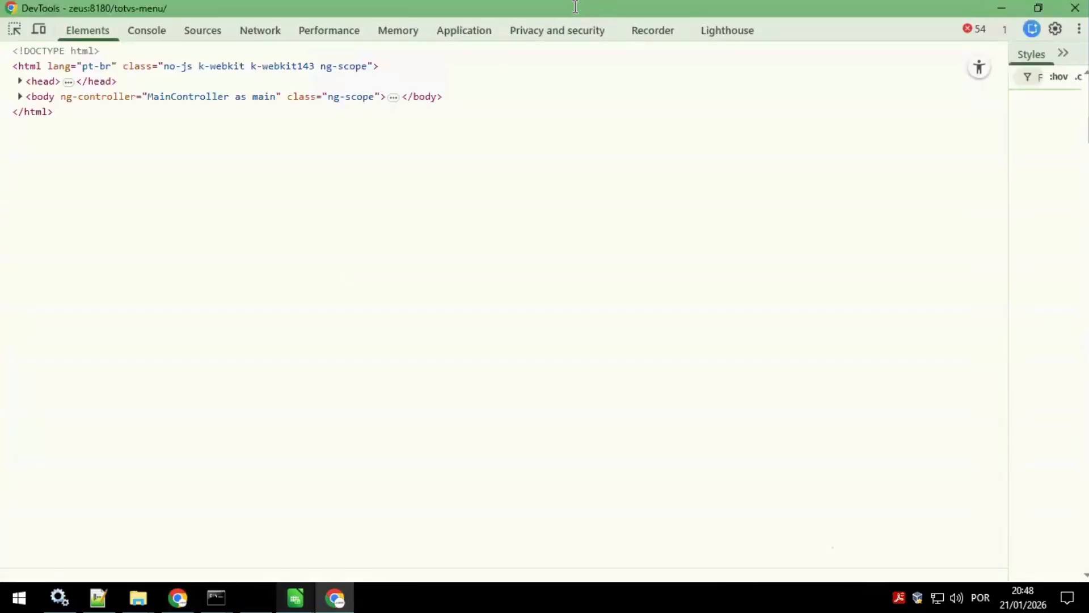
left_click_drag(575, 6, 609, 290)
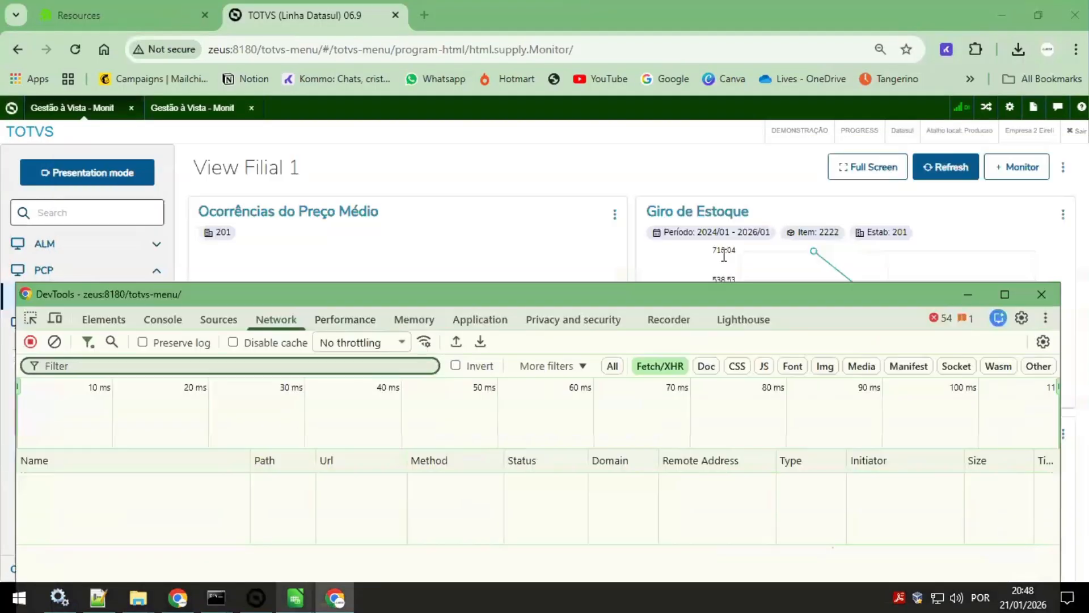
Step: Refresh the Filial 1 view to capture its Fetch/XHR requests, and sort the captured requests by Url
left_click(937, 169)
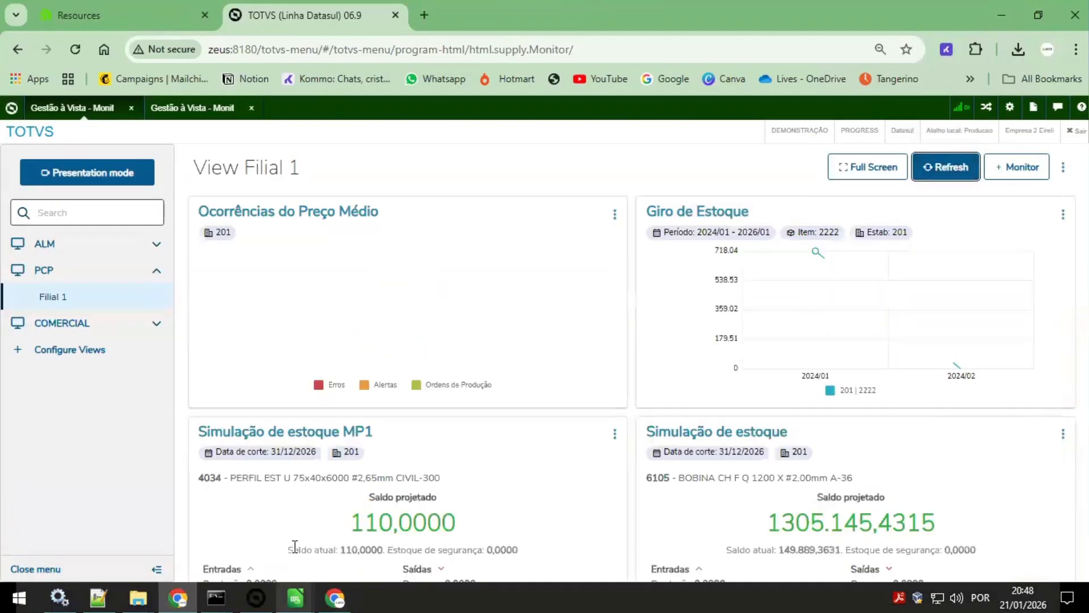
left_click(345, 587)
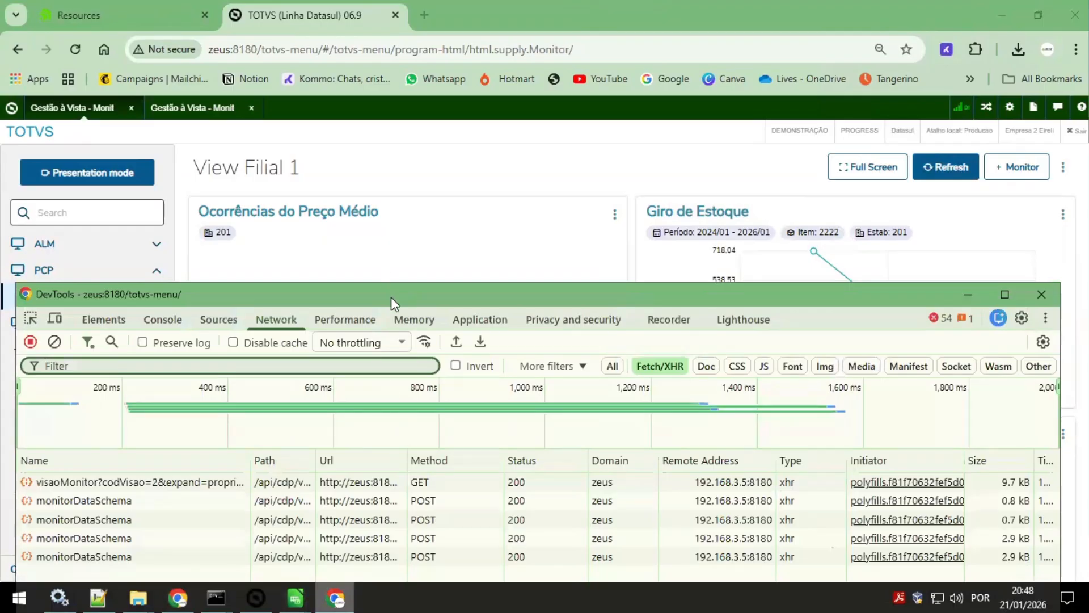
left_click_drag(390, 298, 426, 125)
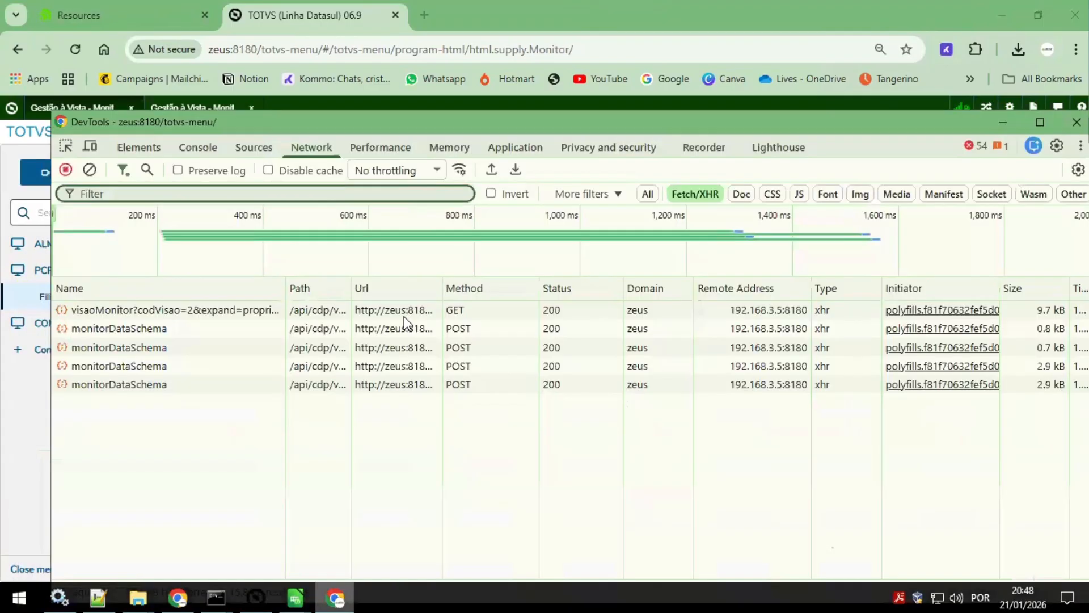
left_click(355, 287)
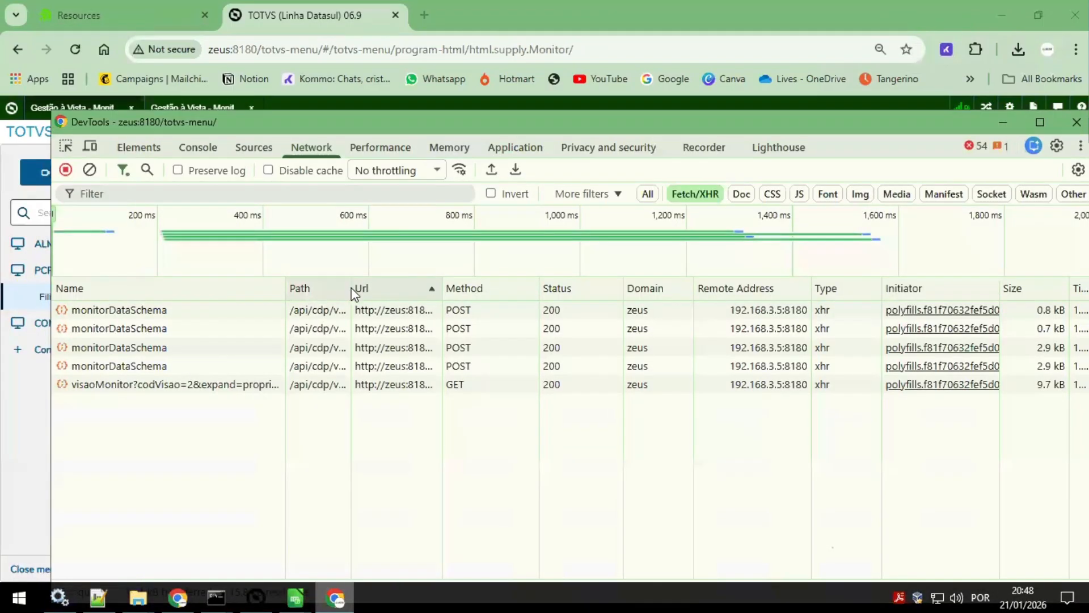
left_click_drag(355, 286, 347, 287)
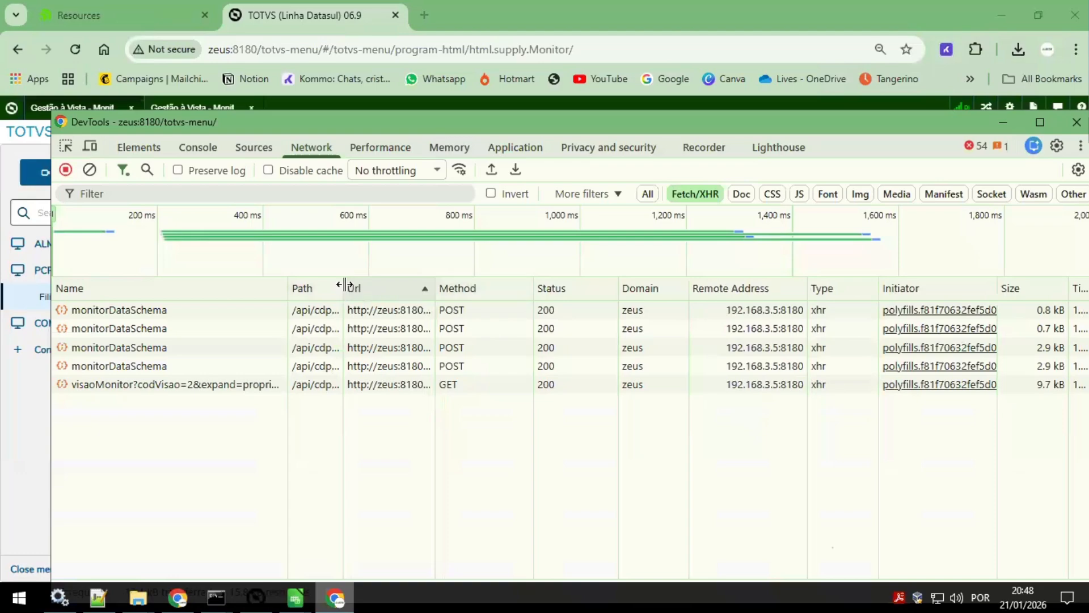
Step: Examine the payload of the first monitorDataSchema request, expanding propriedades and its entry 0
left_click(151, 311)
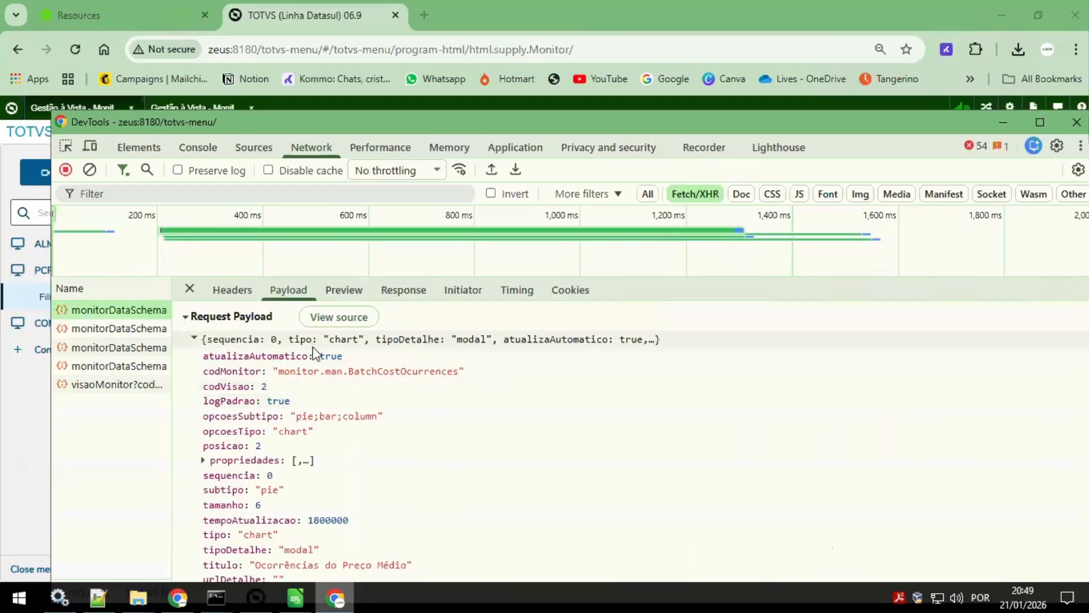
left_click(339, 296)
left_click(286, 290)
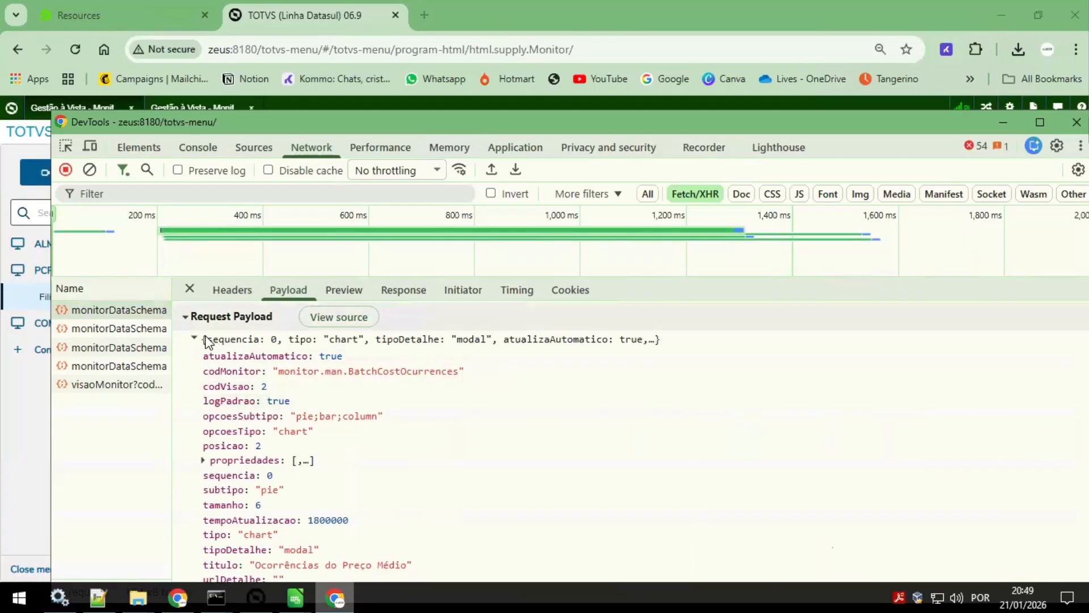
left_click(203, 461)
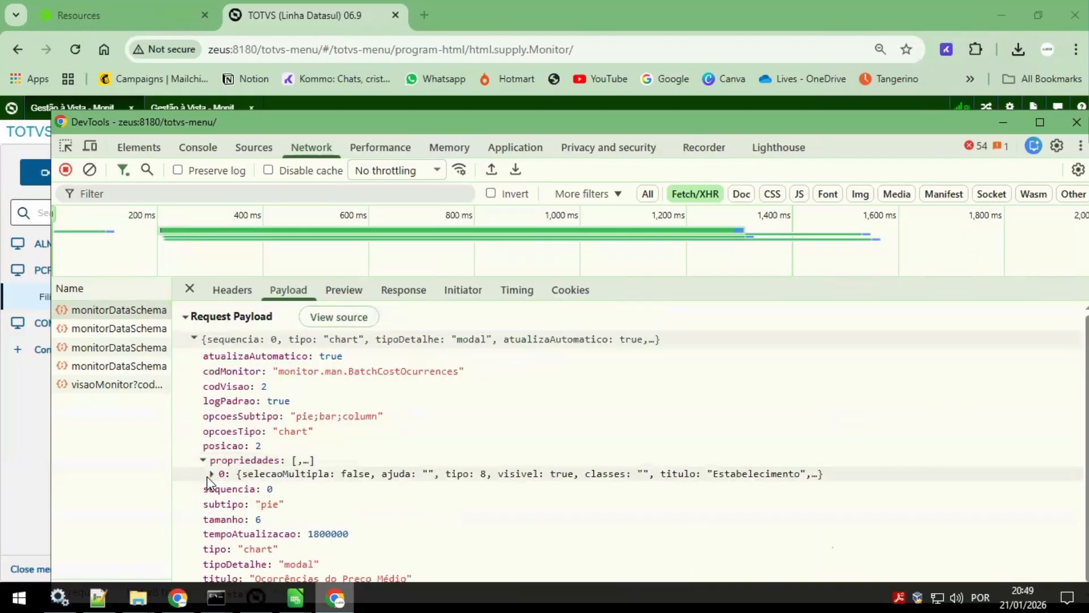
left_click(221, 474)
scroll(383, 481, "down", 4)
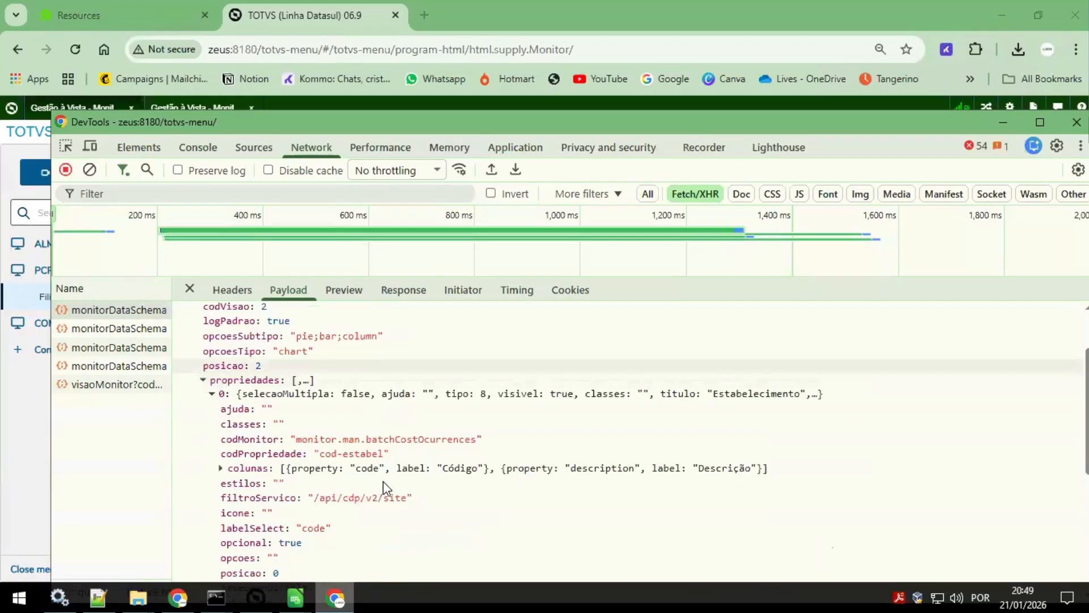
scroll(407, 486, "up", 3)
scroll(407, 486, "up", 3)
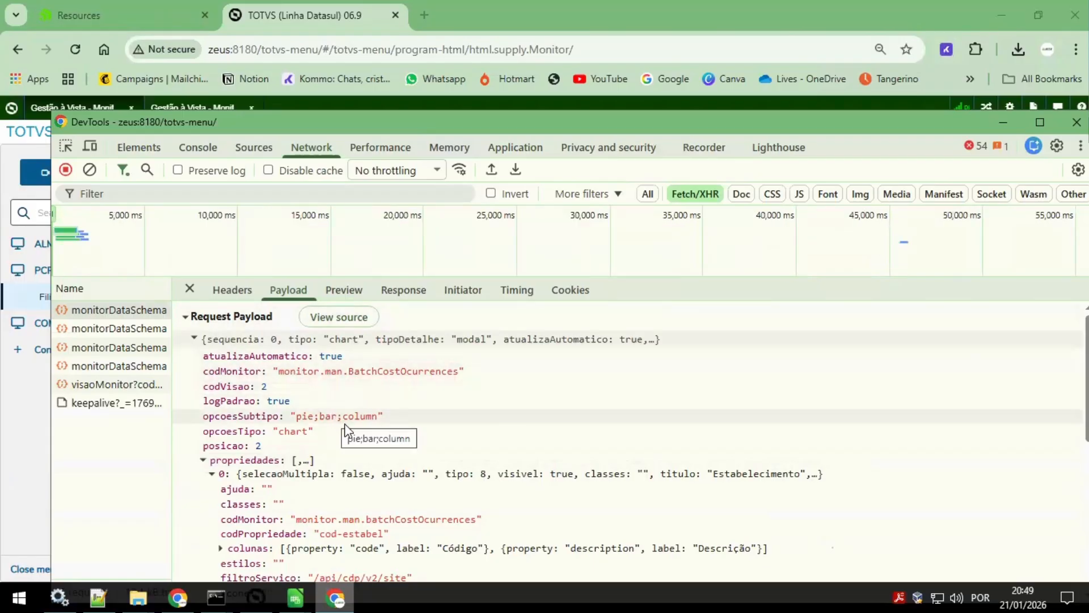
scroll(346, 443, "down", 5)
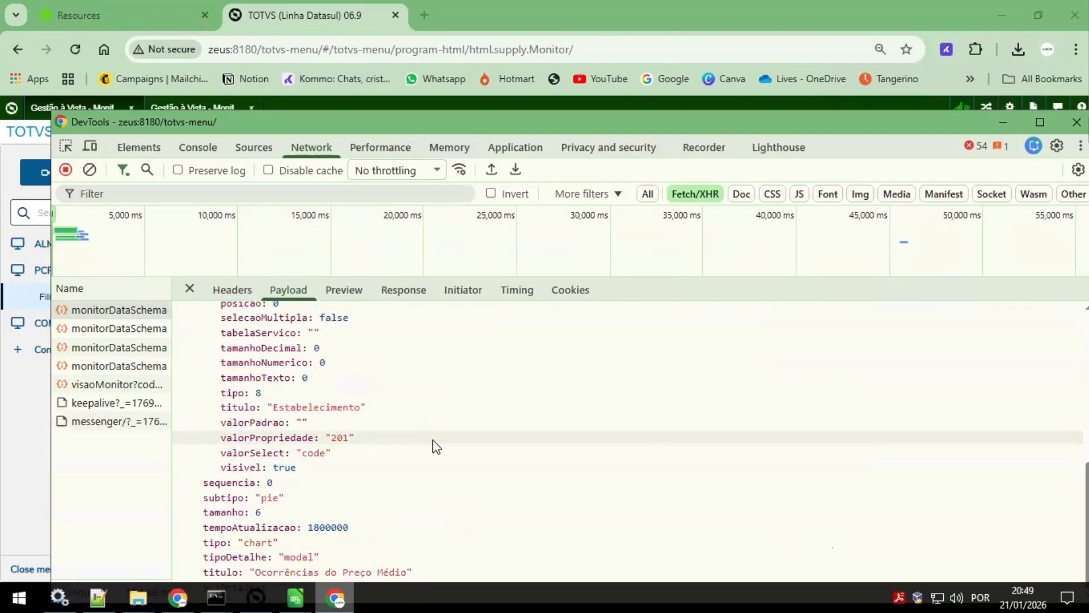
scroll(434, 445, "up", 3)
scroll(436, 446, "up", 5)
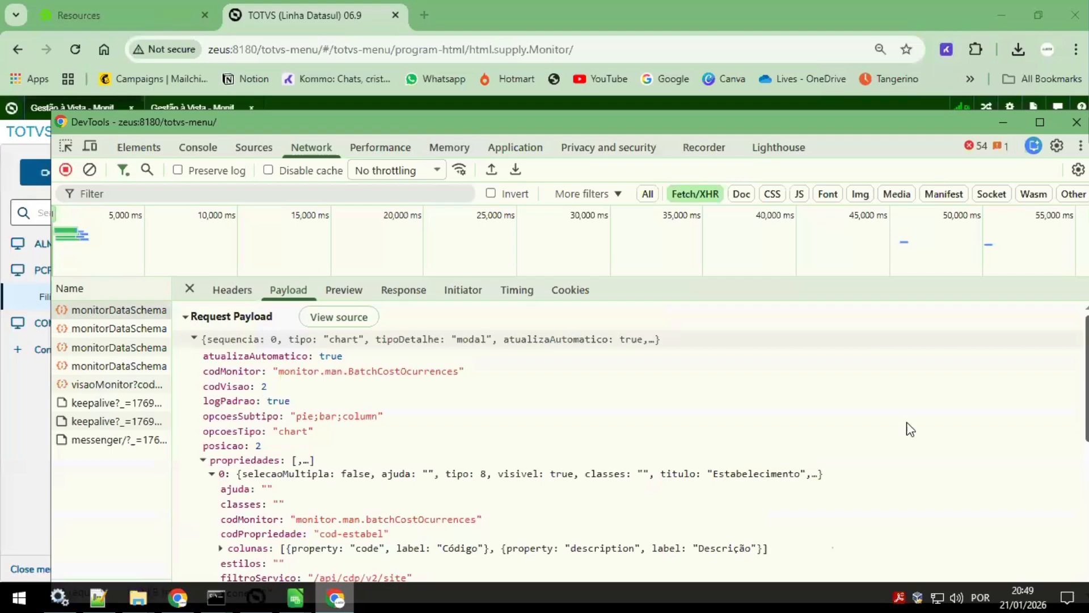
Step: Examine the data returned by the first monitorDataSchema request, from its series entries through to its tags
left_click(343, 289)
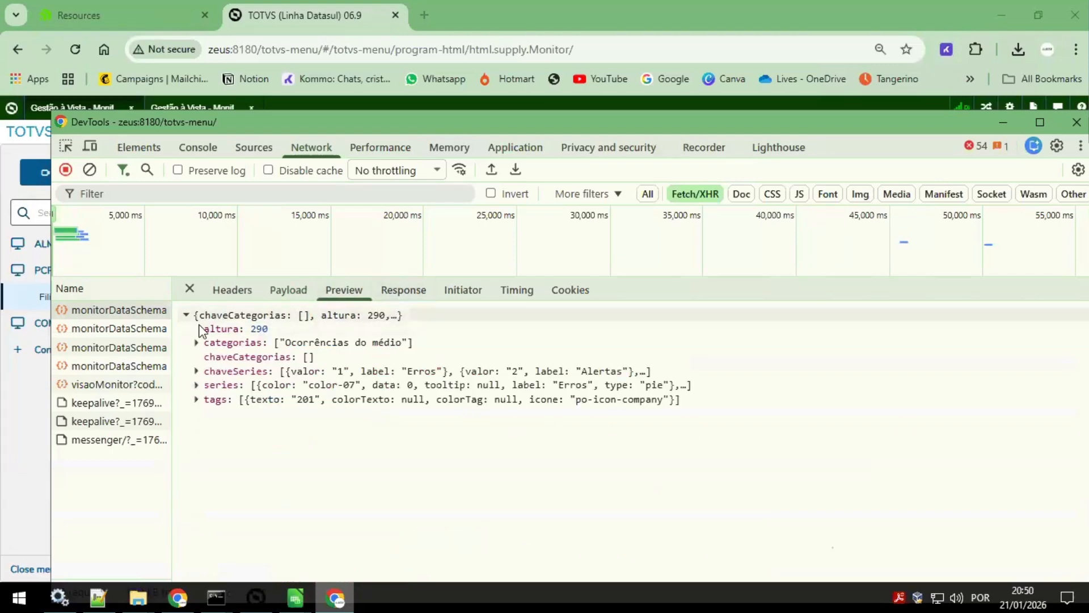
left_click(405, 291)
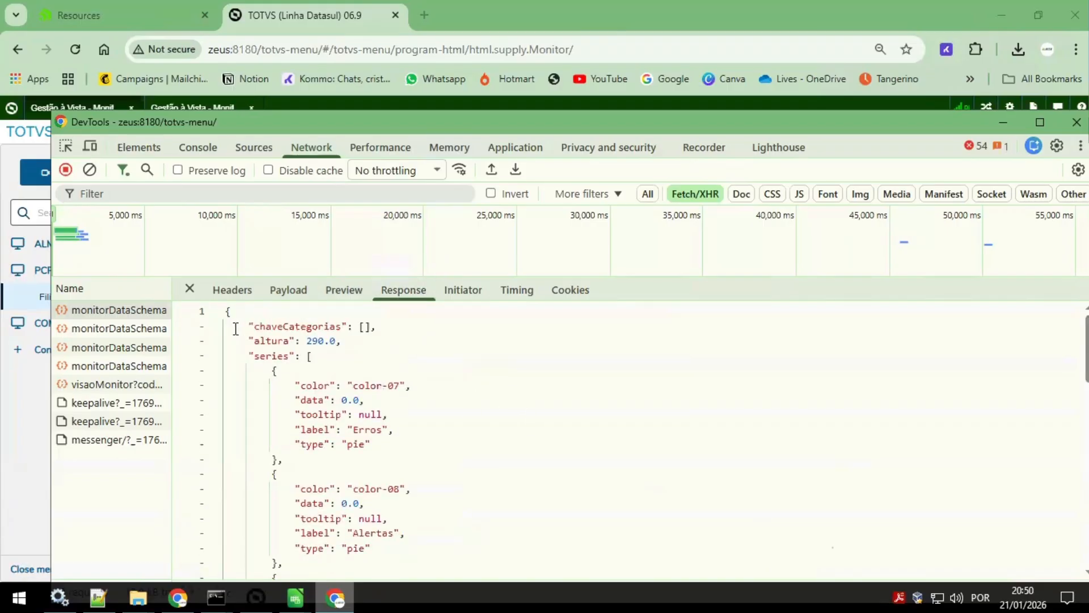
left_click(255, 356)
left_click_drag(259, 356, 419, 445)
scroll(482, 455, "down", 4)
scroll(485, 457, "down", 10)
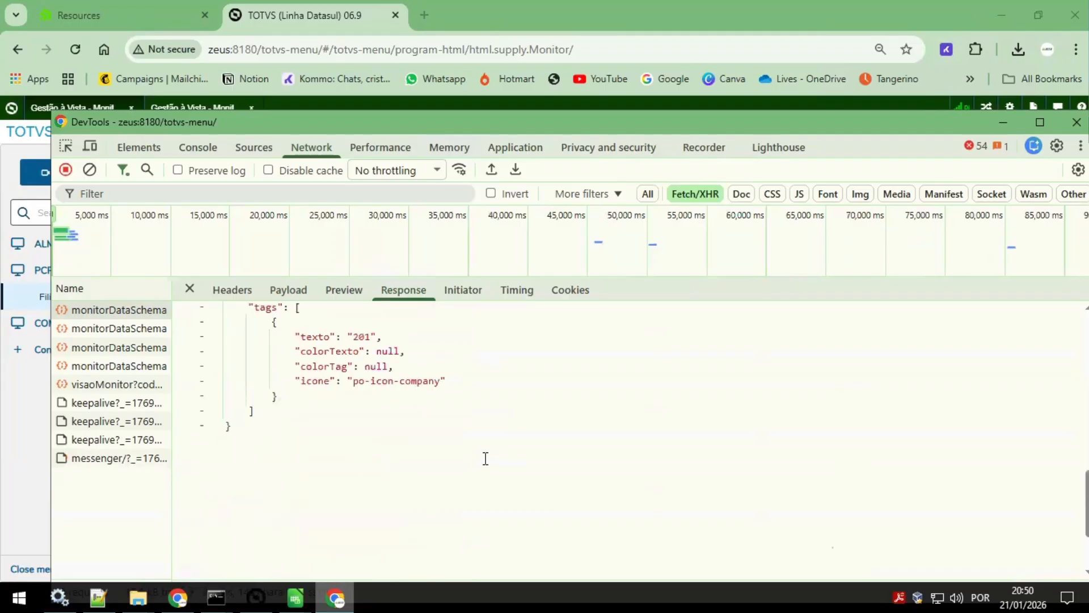
scroll(479, 443, "up", 12)
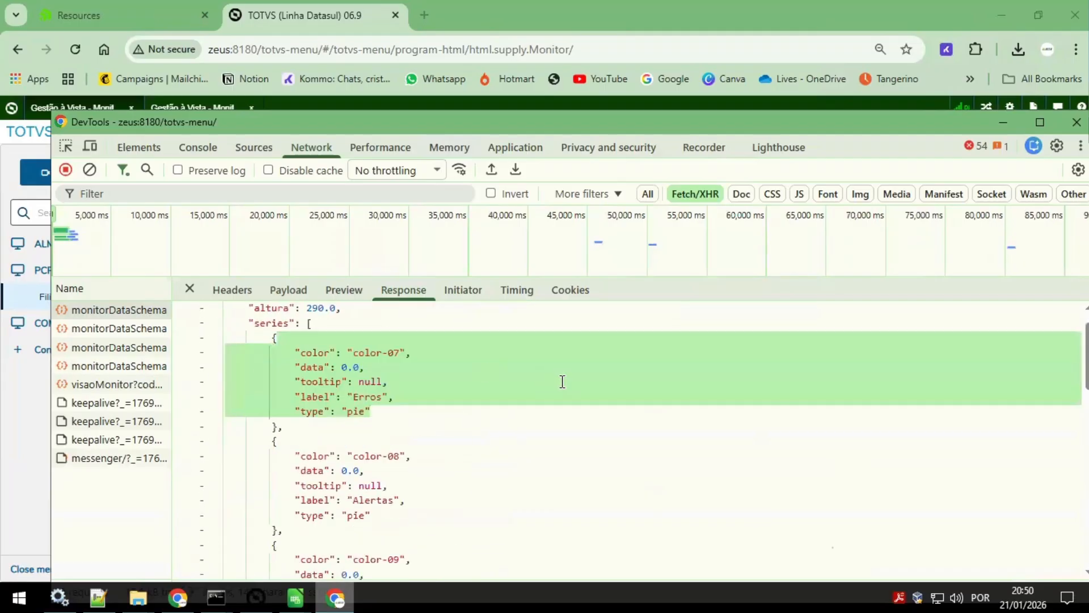
scroll(563, 382, "up", 1)
Step: Check the first monitorDataSchema request's call stack, review its returned data again and go back to its payload
left_click(463, 290)
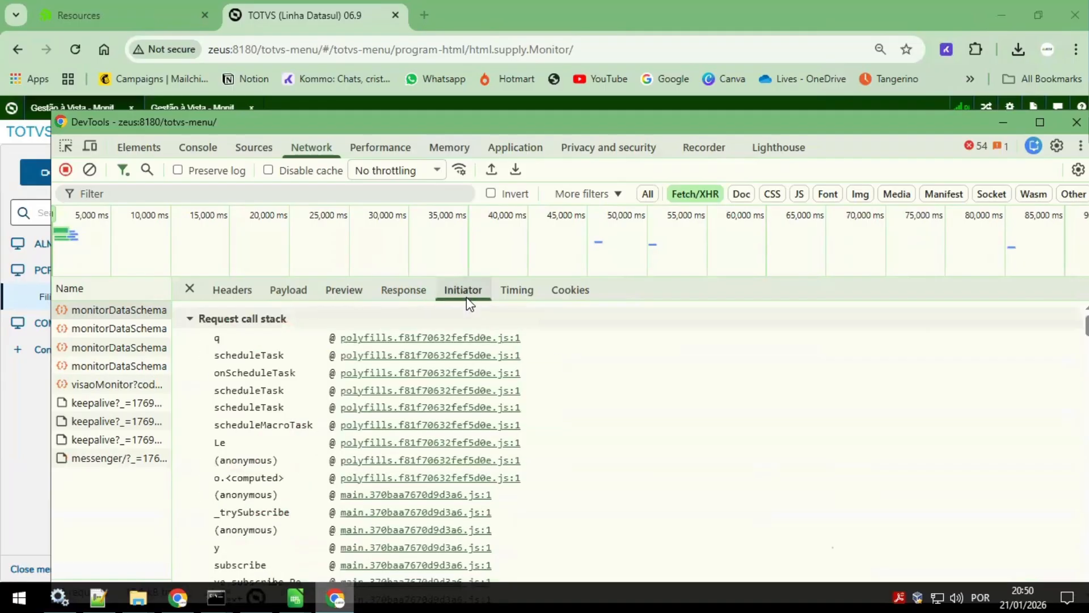
left_click(403, 290)
left_click(344, 290)
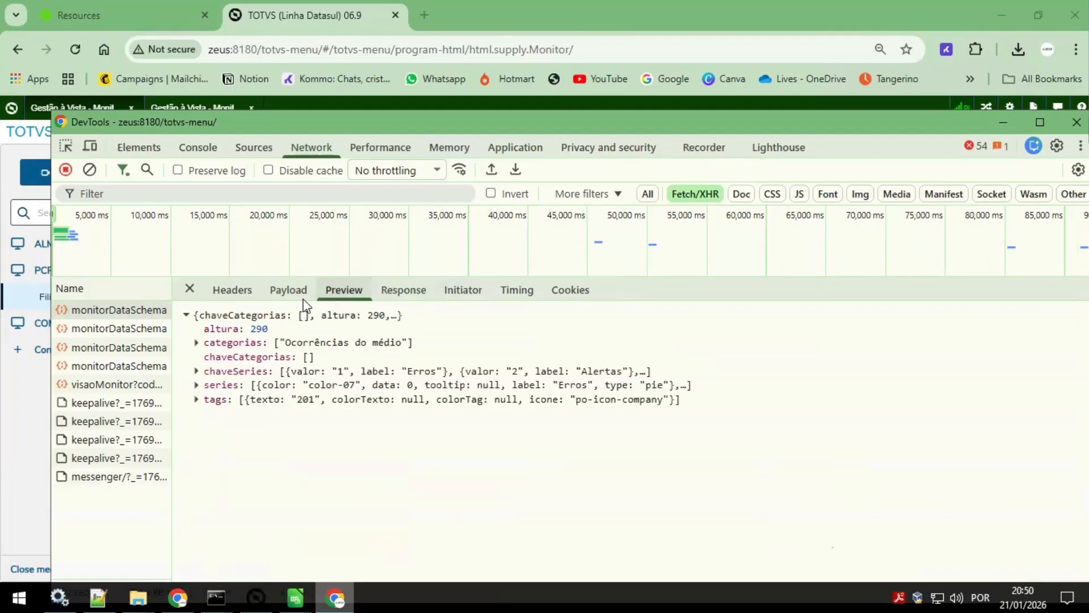
left_click(289, 291)
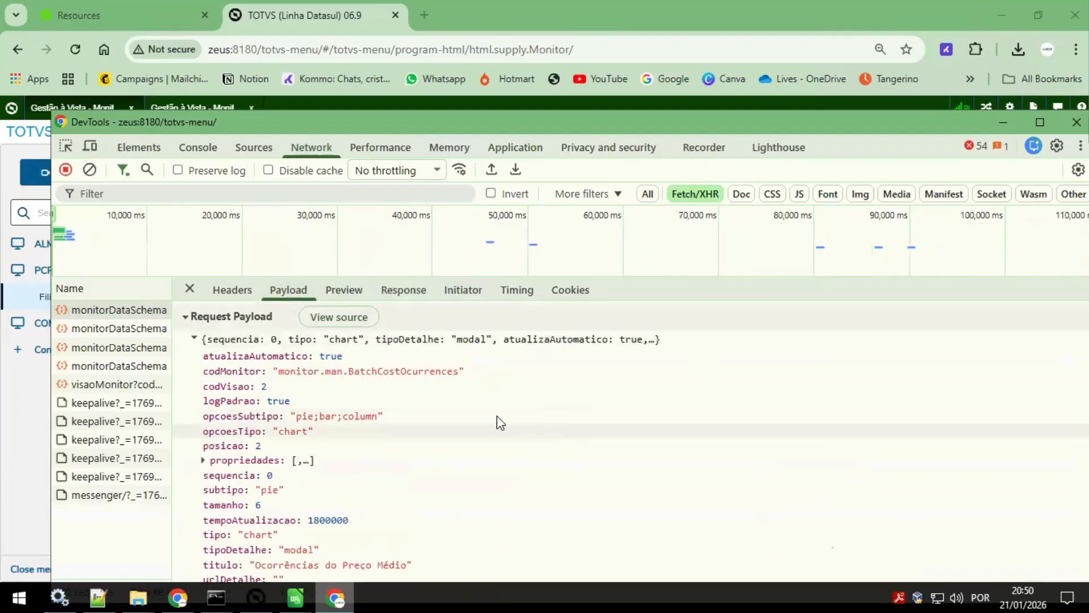
Step: Inspect the fourth monitorDataSchema request's payload, highlighting the filtroServico path in propriedades entry 1, and open the third request's payload
left_click(121, 385)
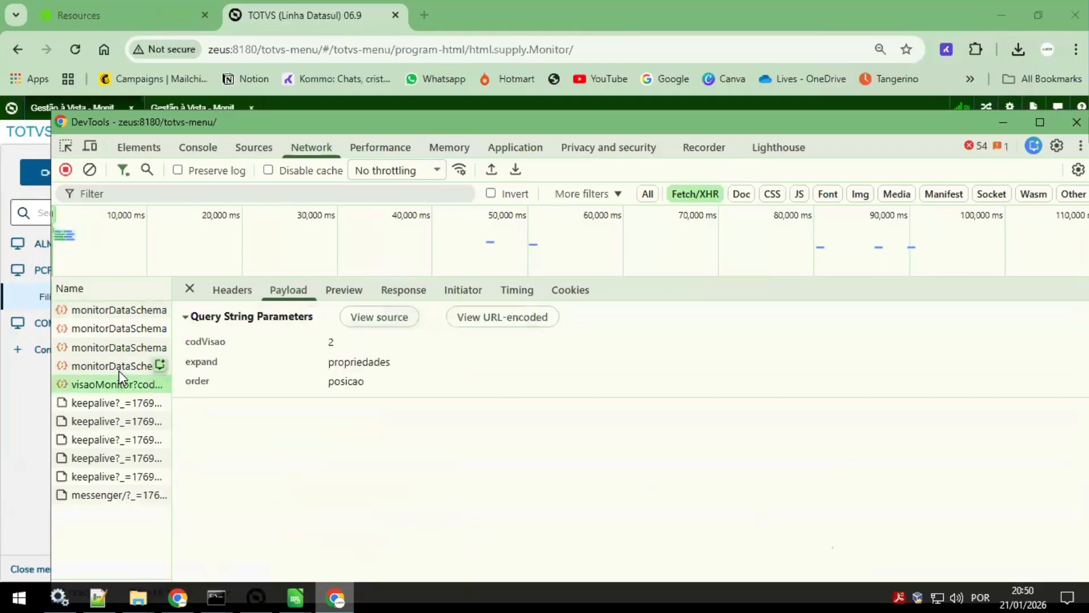
left_click(117, 370)
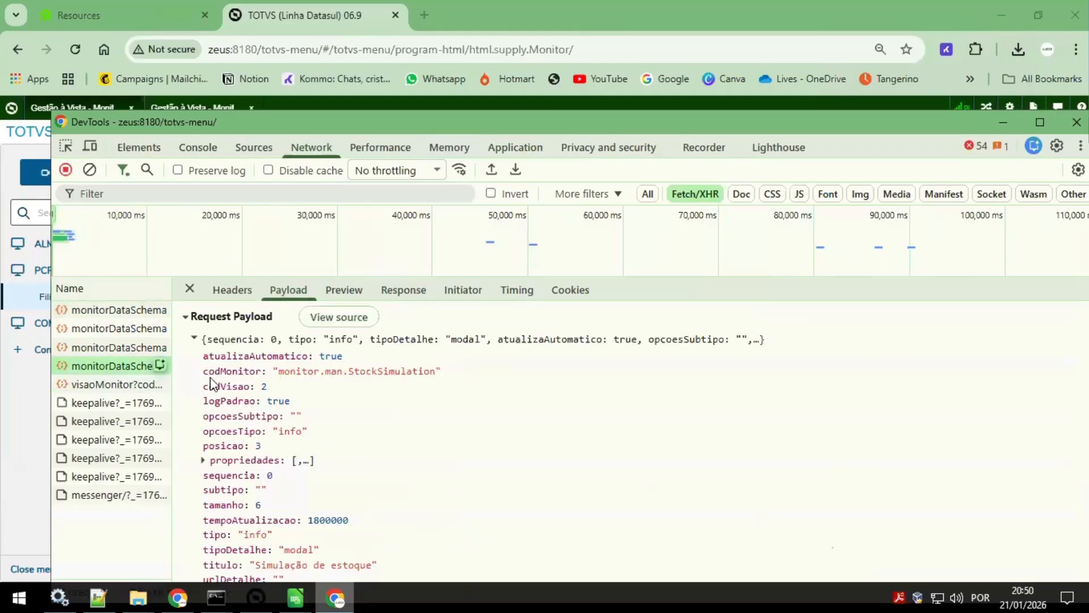
left_click(203, 460)
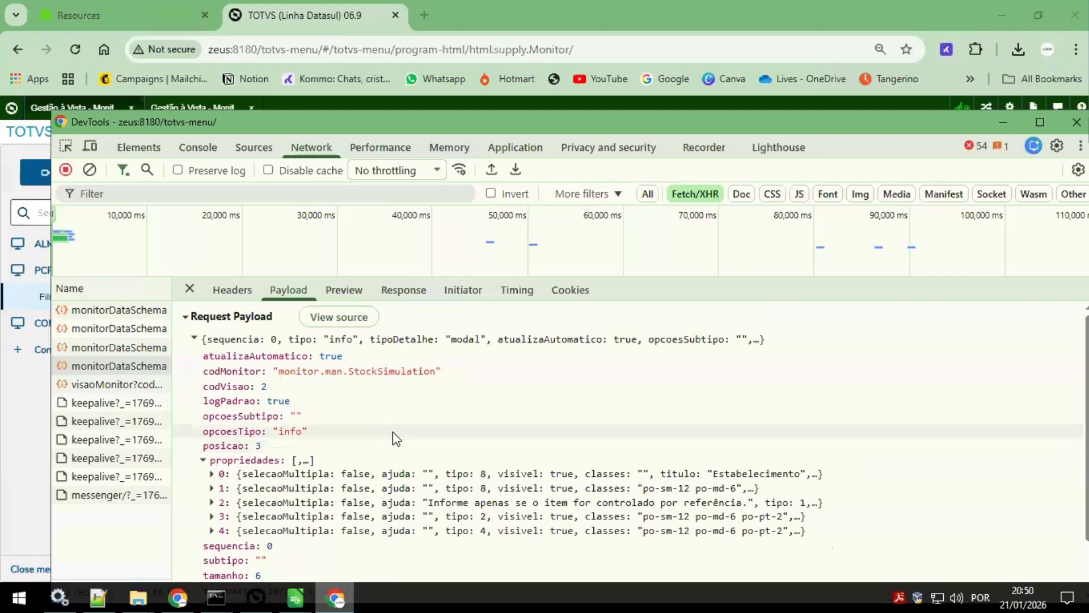
left_click(214, 488)
scroll(562, 426, "down", 3)
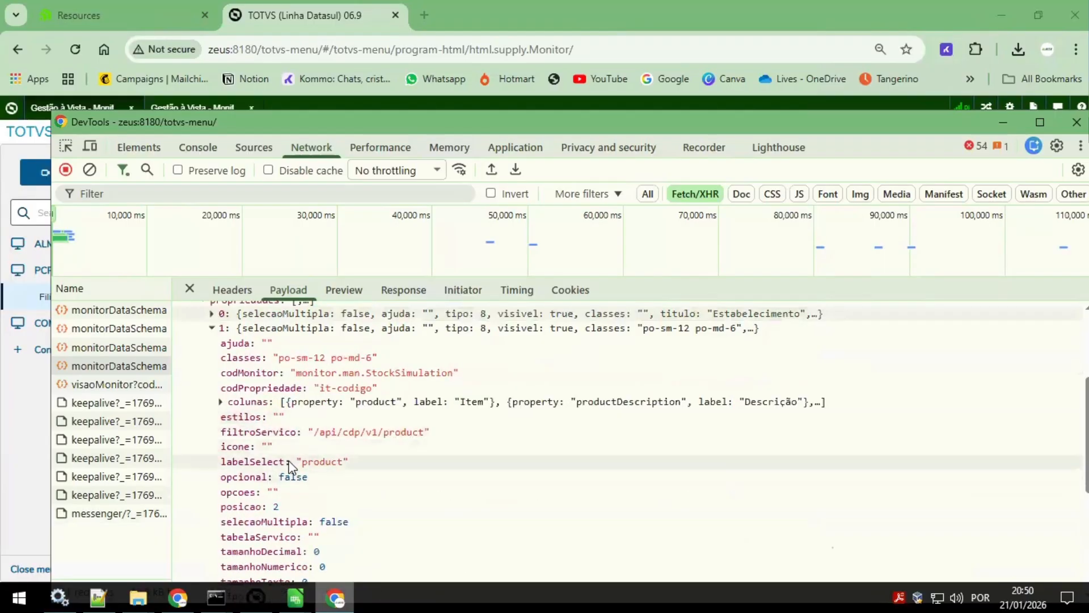
left_click(407, 435)
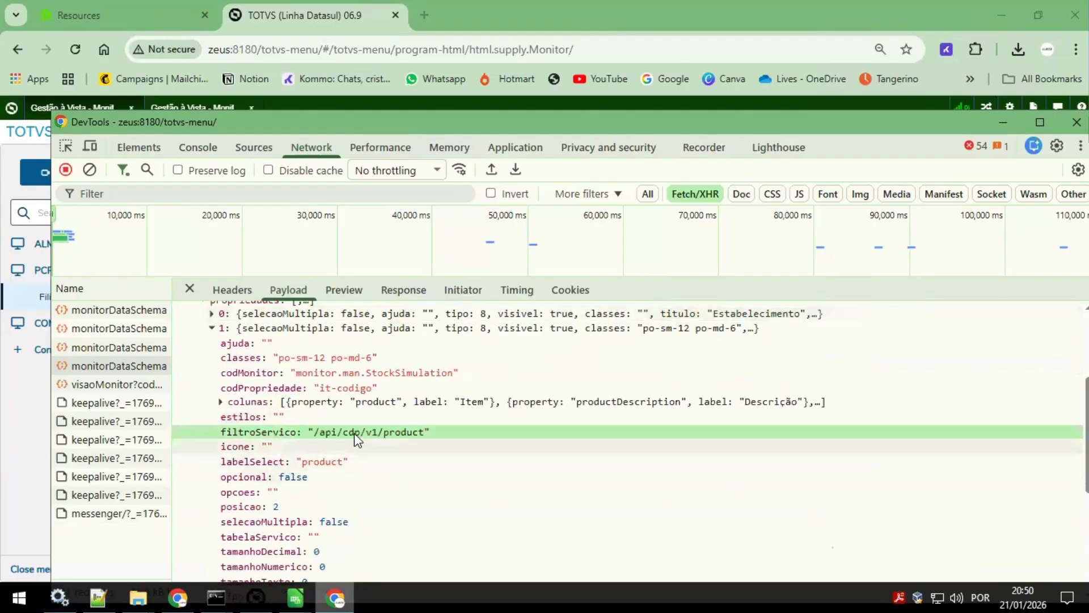
left_click_drag(309, 434, 428, 431)
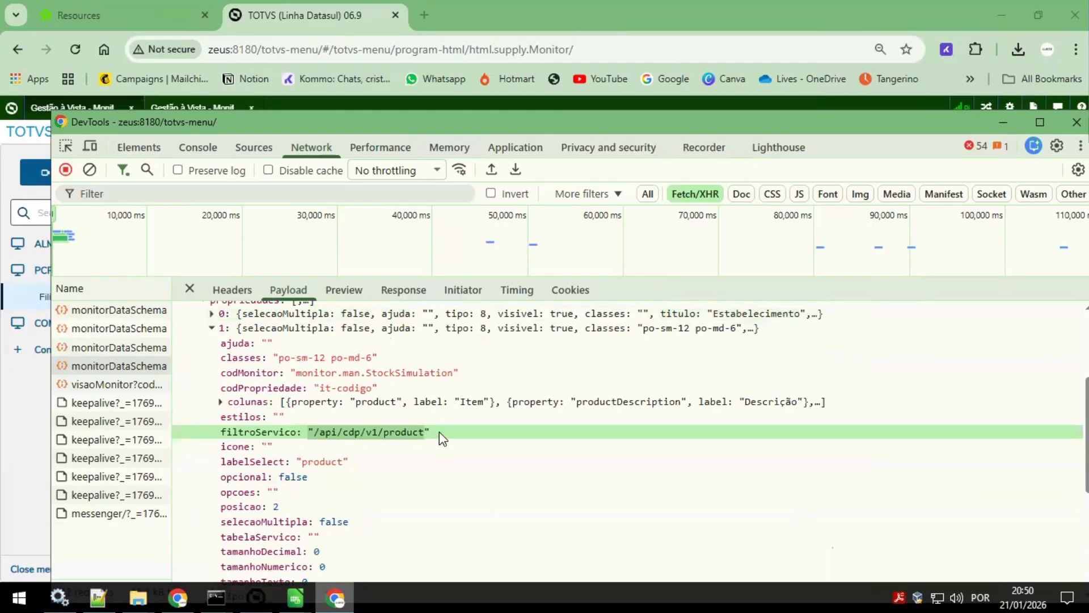
scroll(439, 431, "up", 3)
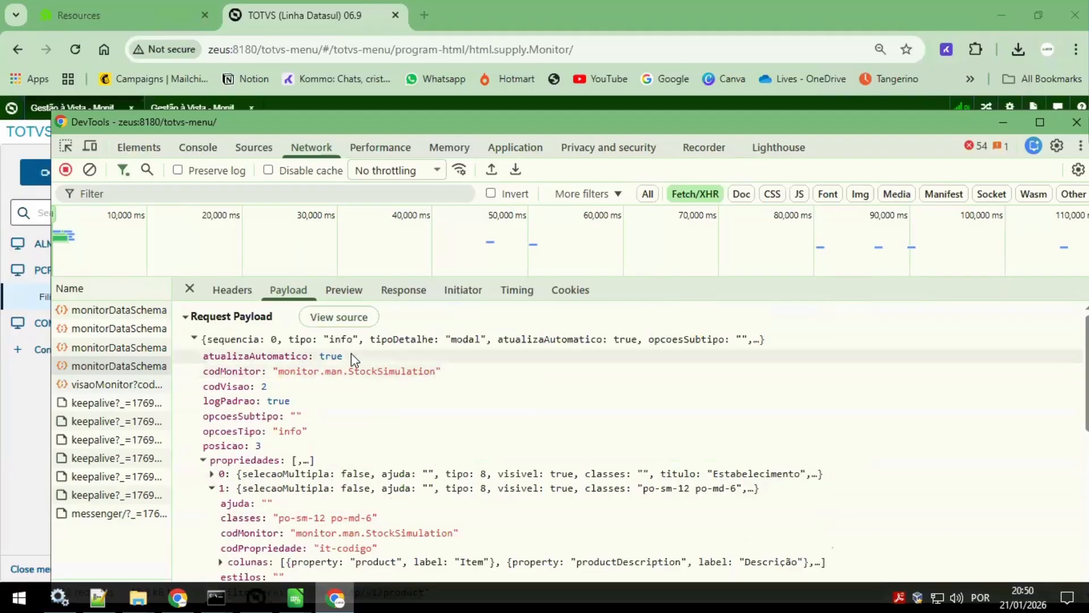
left_click(85, 347)
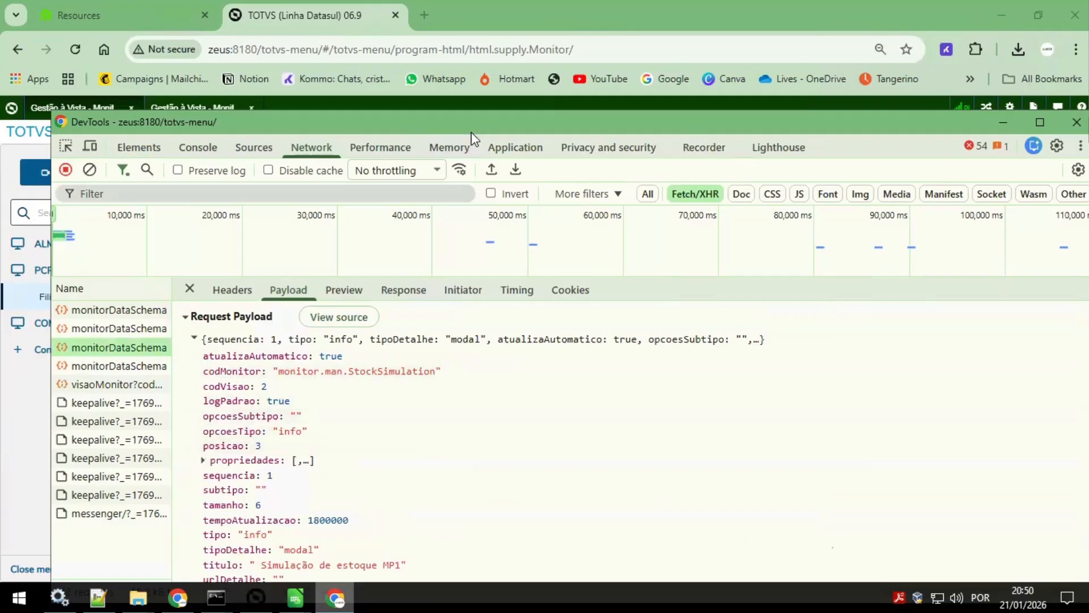
Step: Return from the developer tools to the Filial 1 view and load the TV_Almox presentation in presentation mode
left_click_drag(268, 115, 48, 96)
left_click(857, 103)
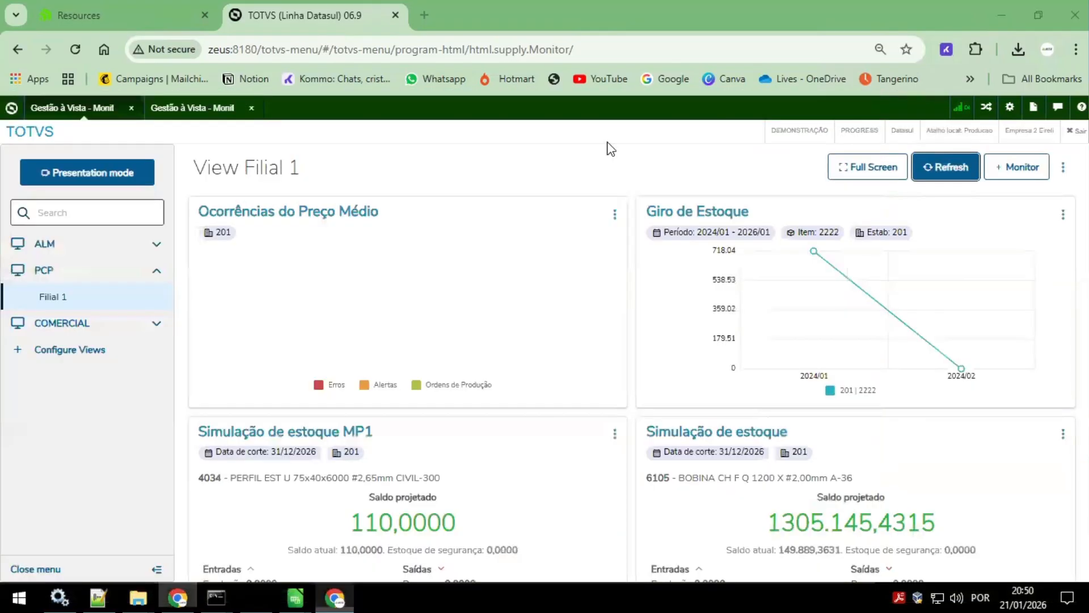
left_click(114, 174)
left_click(295, 278)
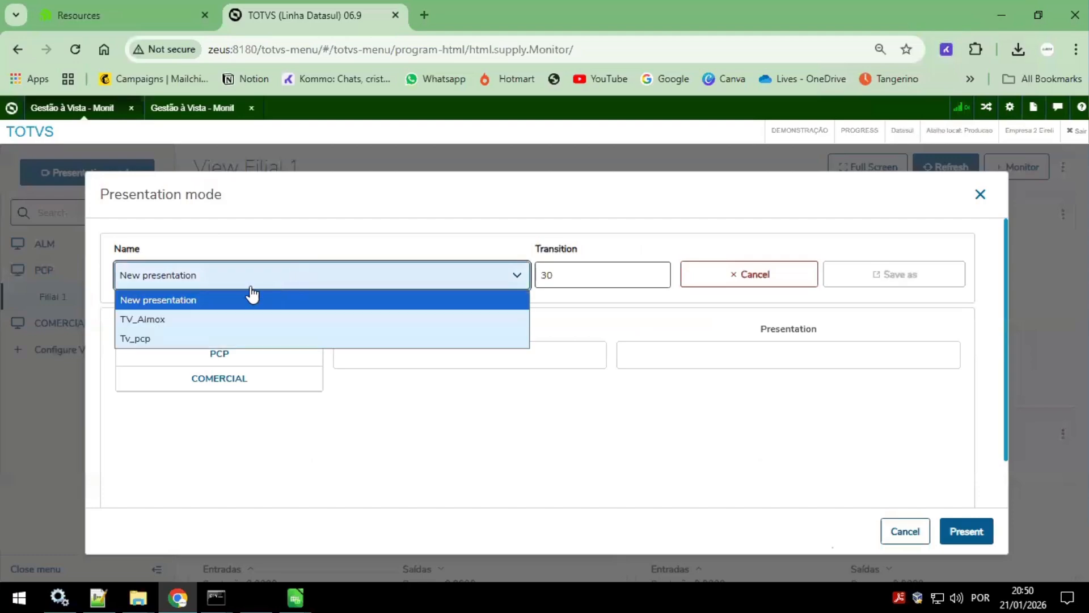
left_click(166, 318)
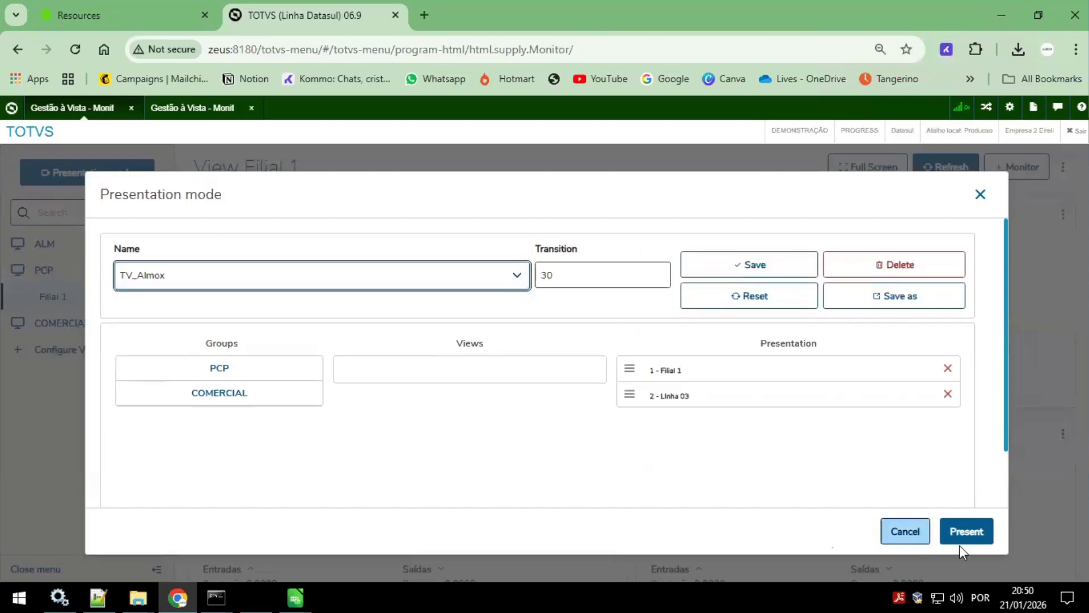
Step: Check which views the PCP and COMERCIAL groups offer for the TV_Almox presentation
left_click(226, 391)
left_click(246, 374)
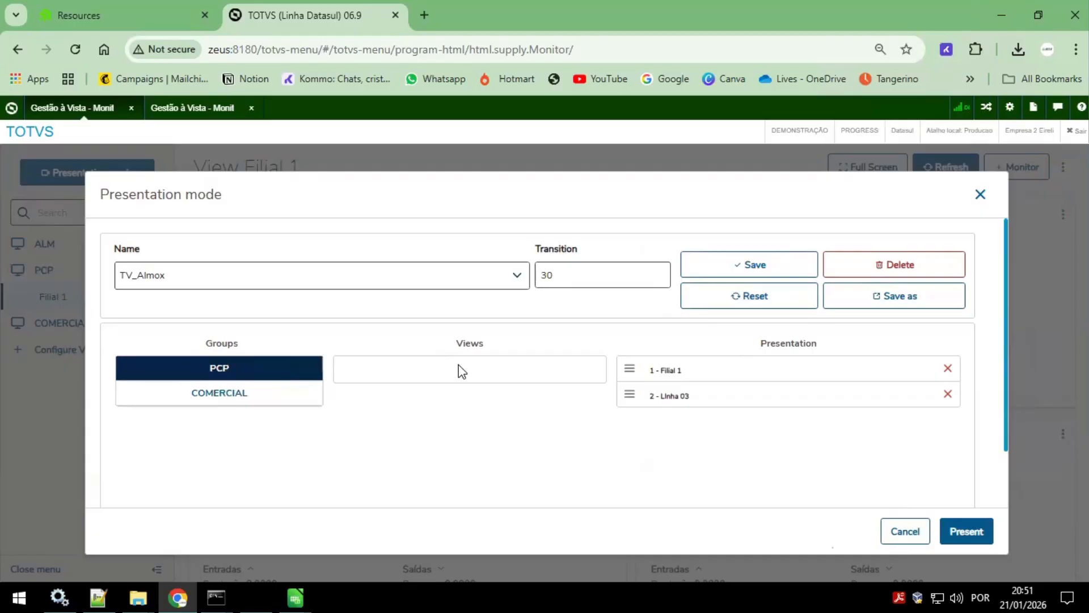
left_click(258, 400)
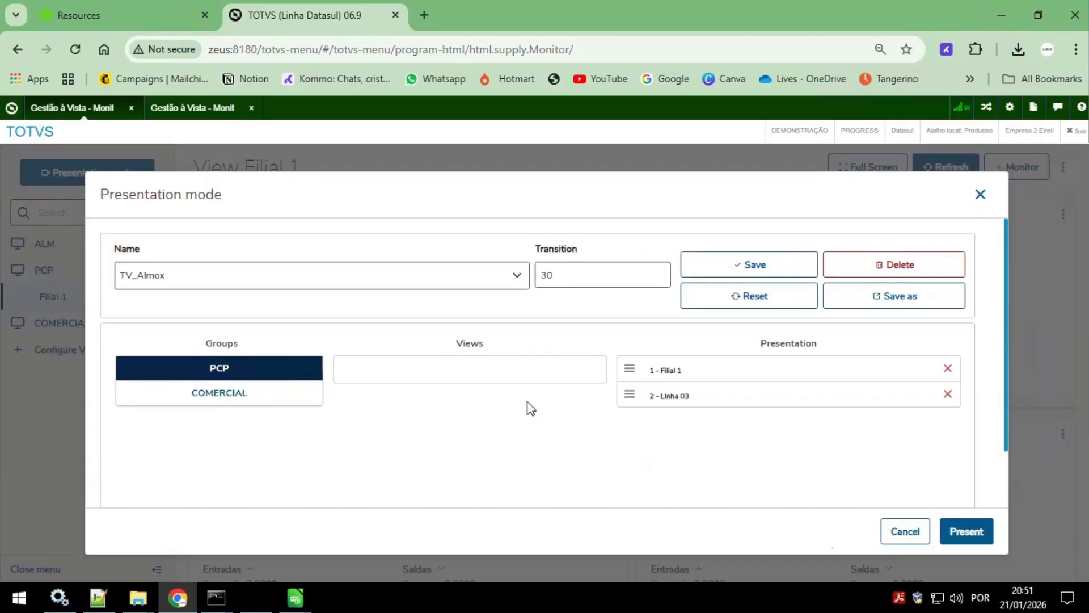
Step: View the Tv_pcp presentation, switch back to TV_Almox and close the presentation settings without presenting
left_click(408, 274)
left_click(153, 339)
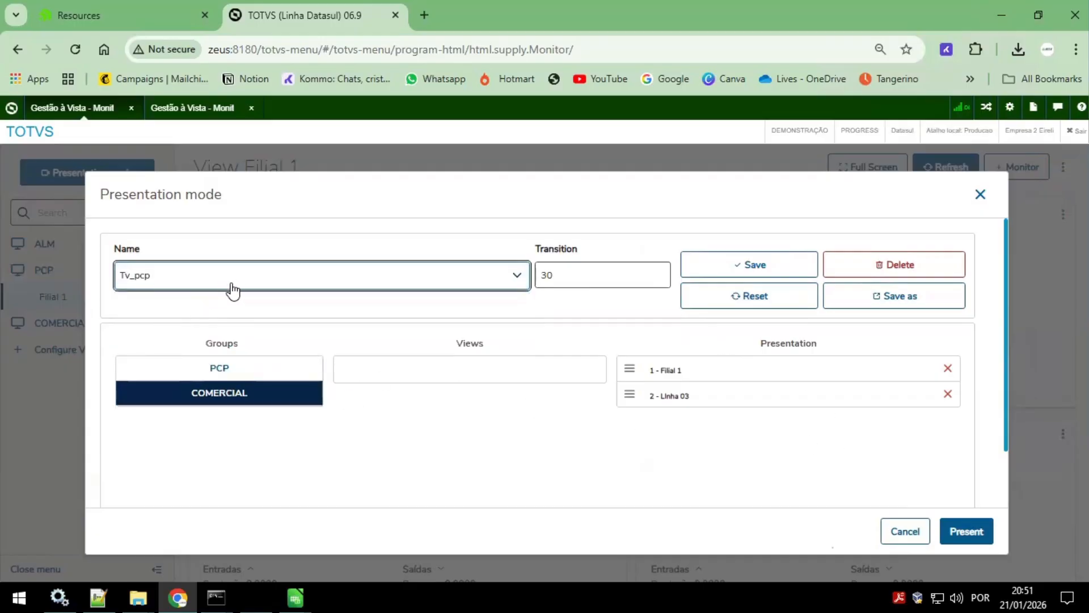
left_click(231, 284)
left_click(214, 318)
left_click(980, 197)
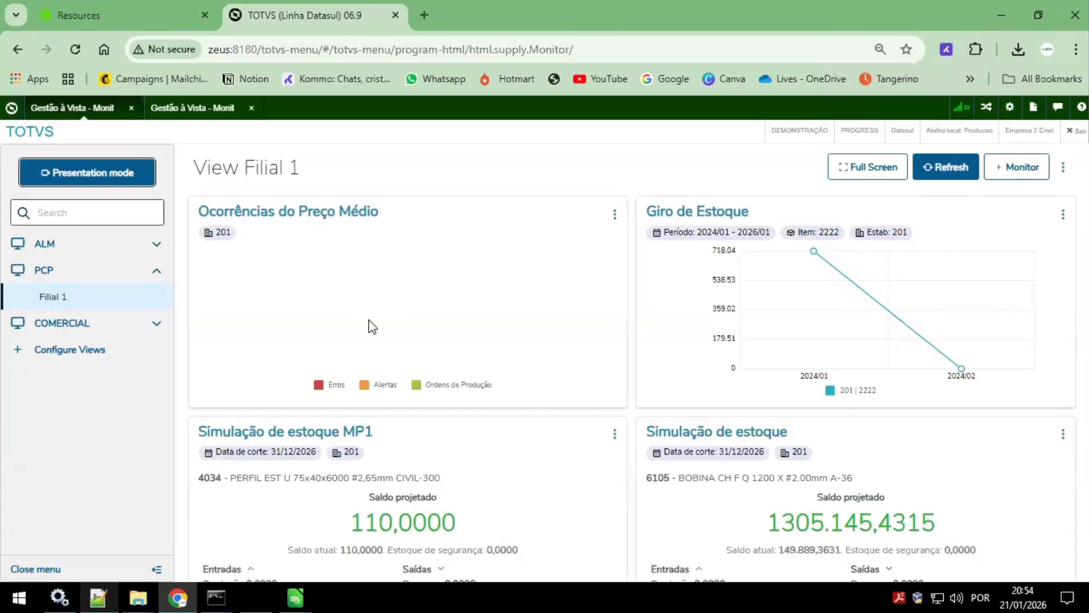
Step: Look through the Filial 1 and LInha 03 views and open the view configuration list
left_click(46, 301)
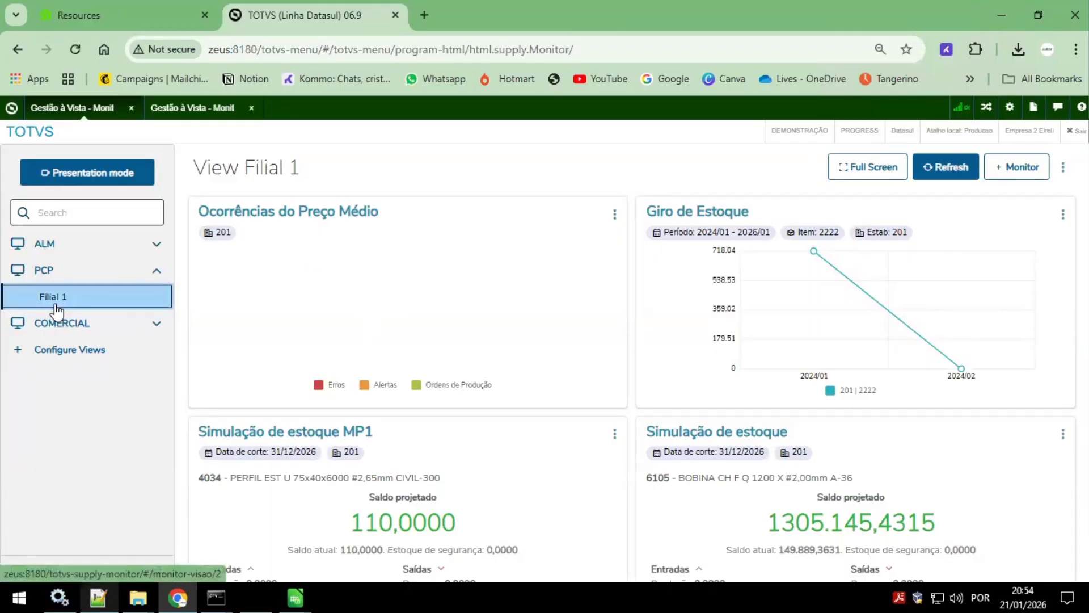
left_click(91, 350)
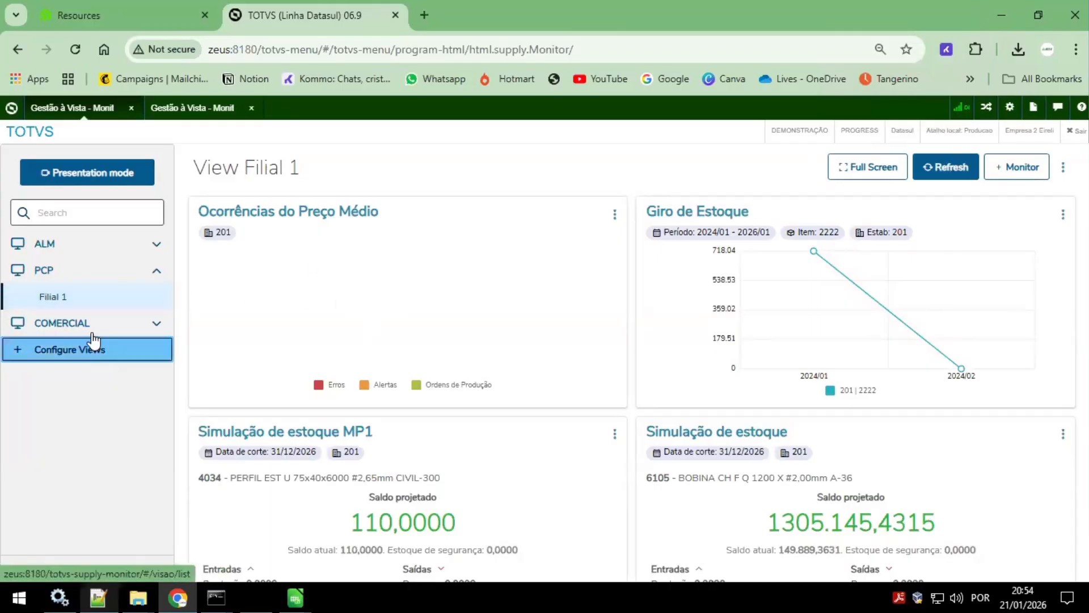
left_click(91, 299)
left_click(89, 325)
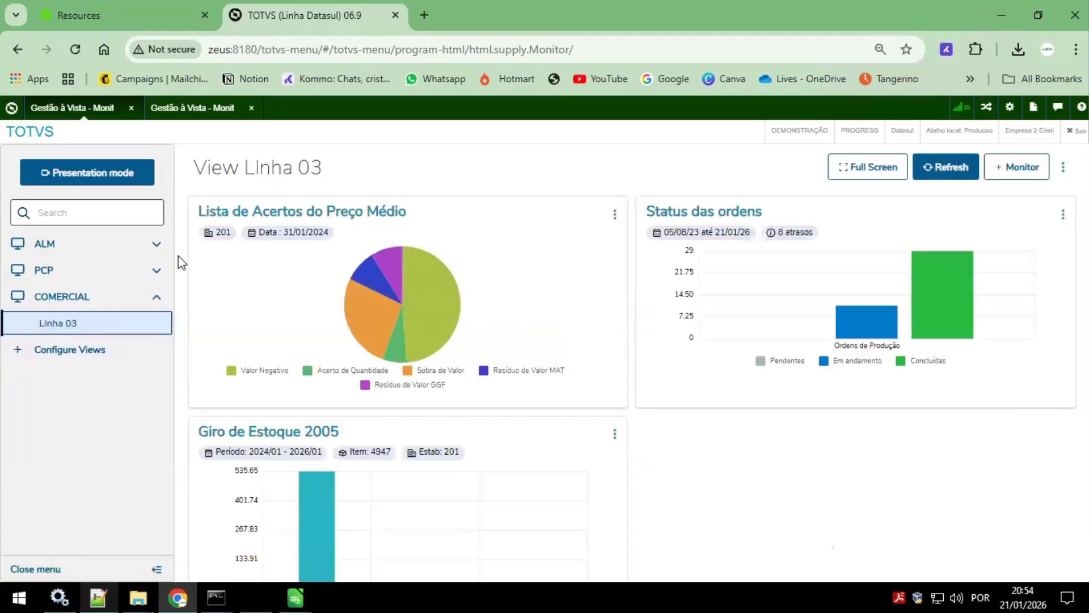
left_click(57, 349)
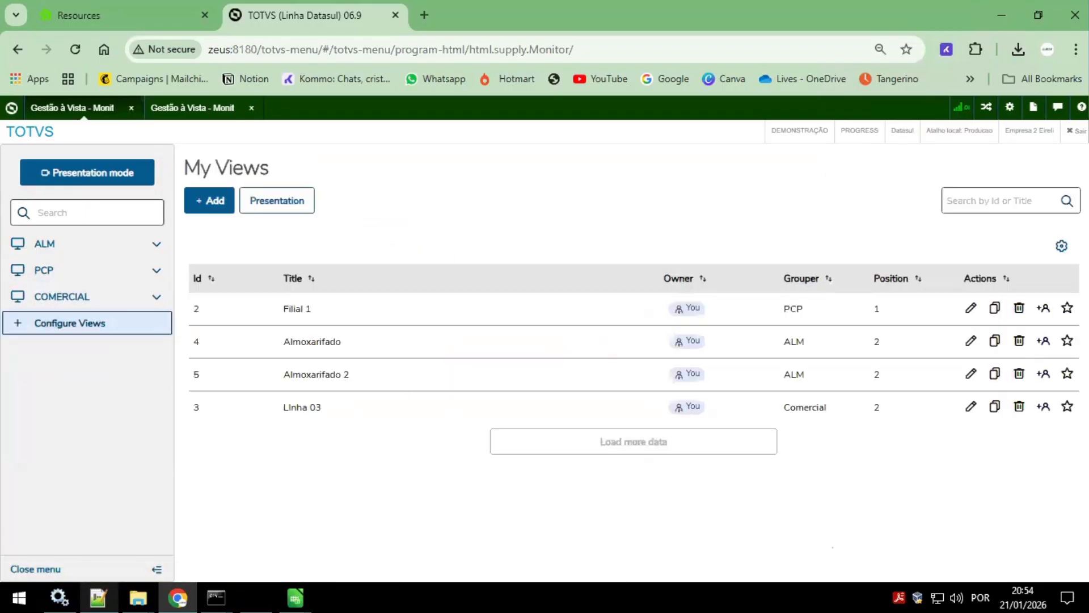
Step: Open the followers of the Almoxarifado 2 view and examine the user entry and the existing follower's code
left_click(1044, 374)
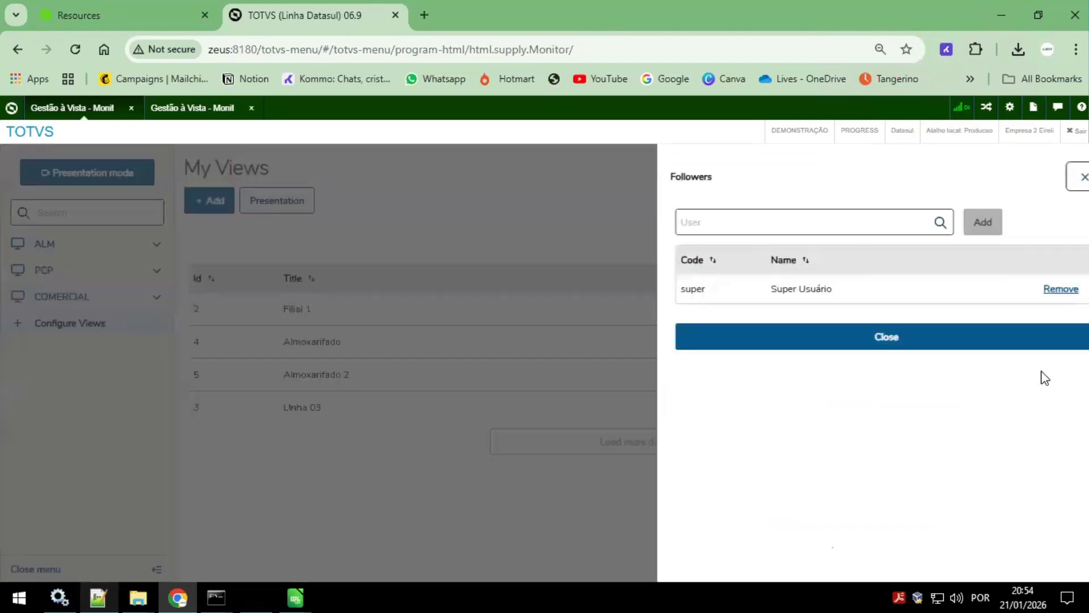
left_click(786, 230)
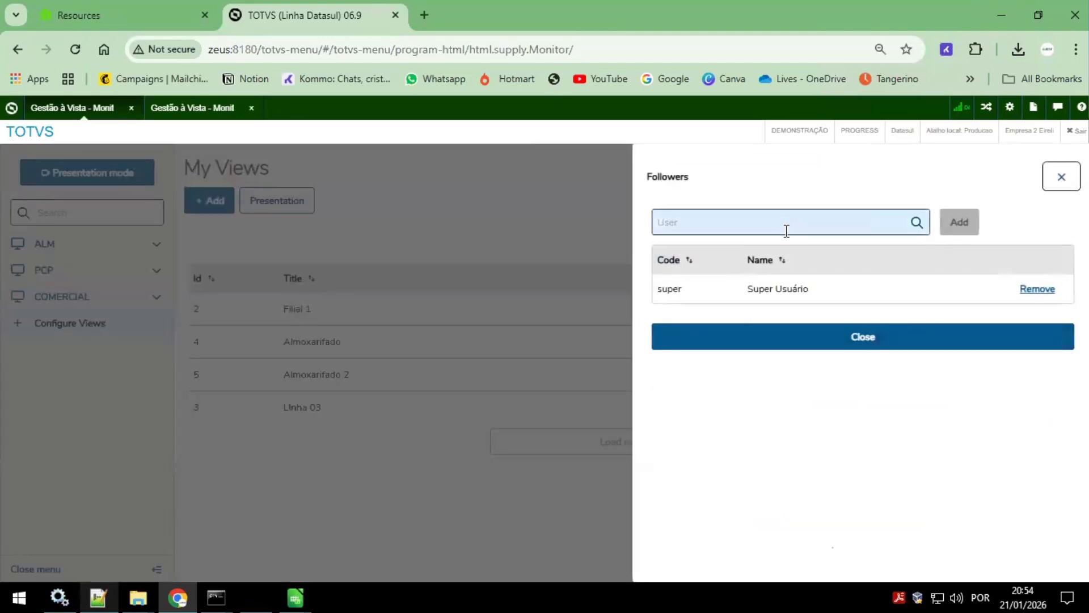
left_click(786, 225)
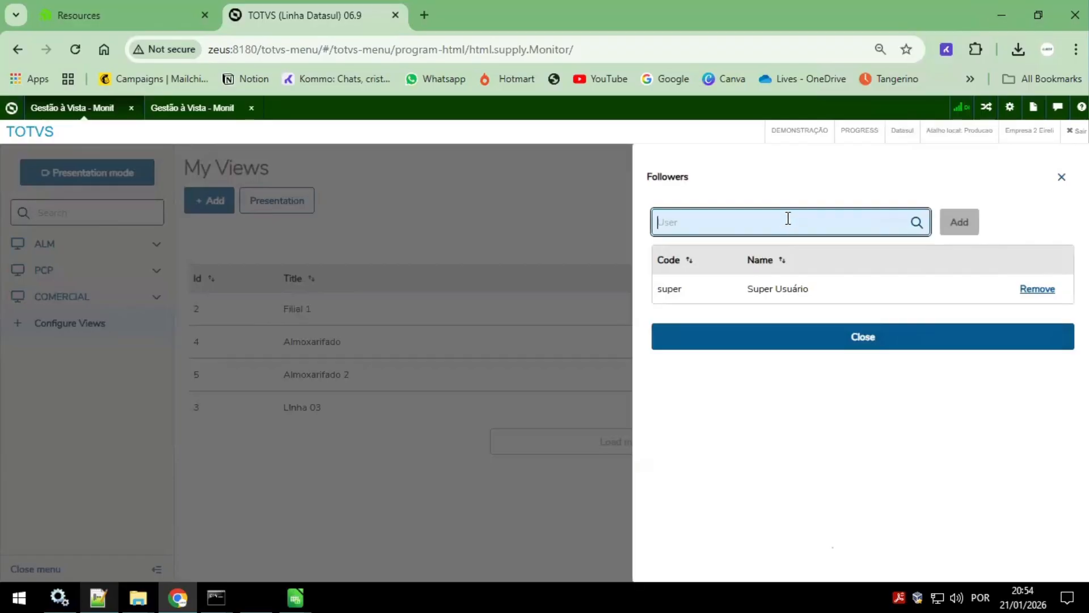
left_click_drag(722, 245, 682, 281)
left_click(688, 290)
left_click(737, 222)
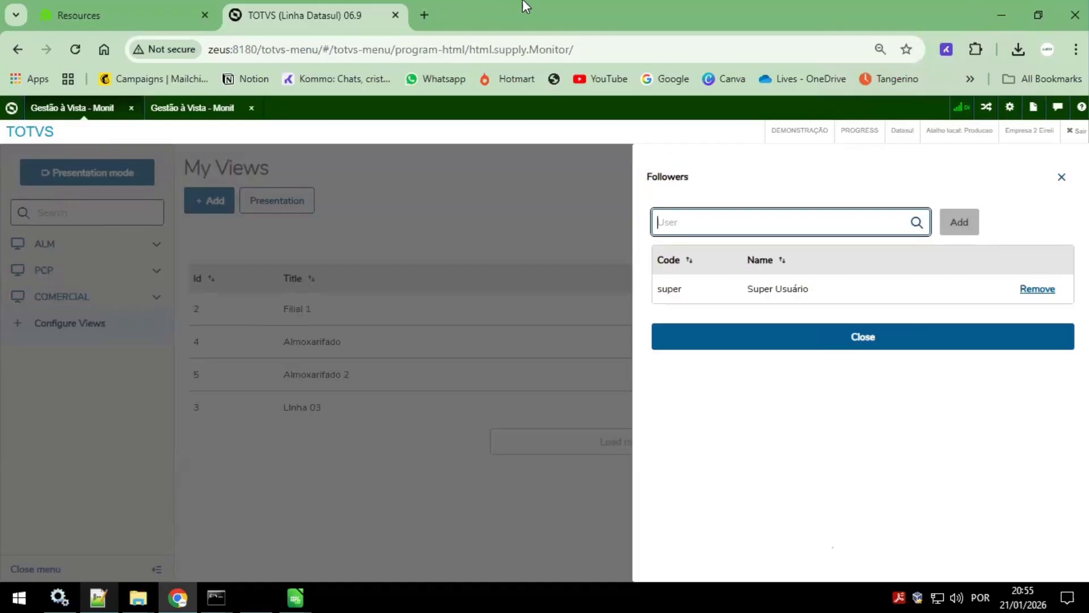
Step: Switch to Notepad++ and copy the selected 15% coupon heading and payment link from cupom 15 jan 2026.txt
left_click(712, 12)
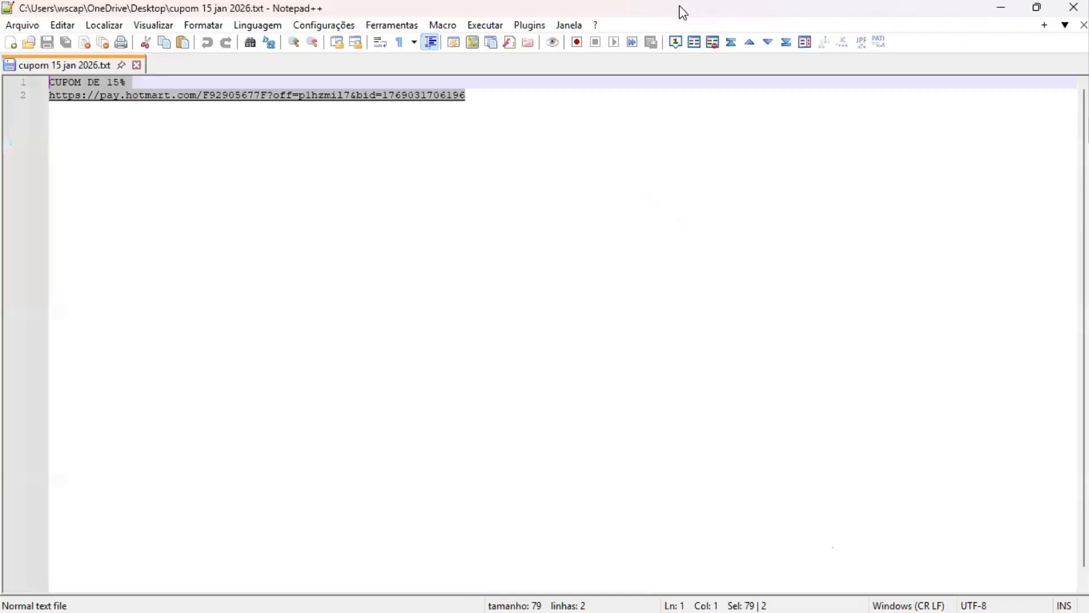
right_click(435, 103)
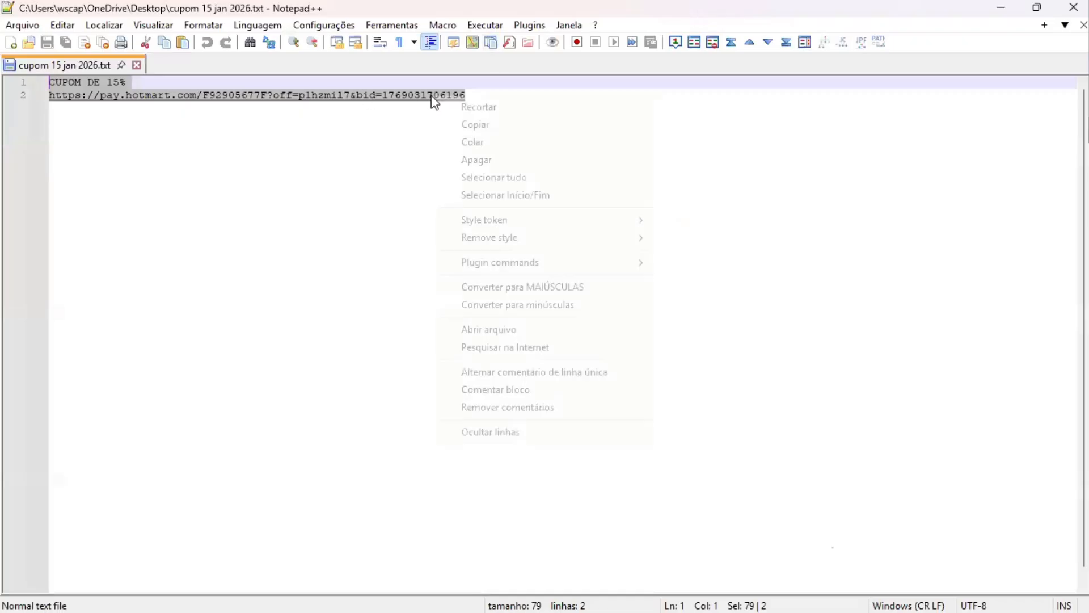
left_click(474, 124)
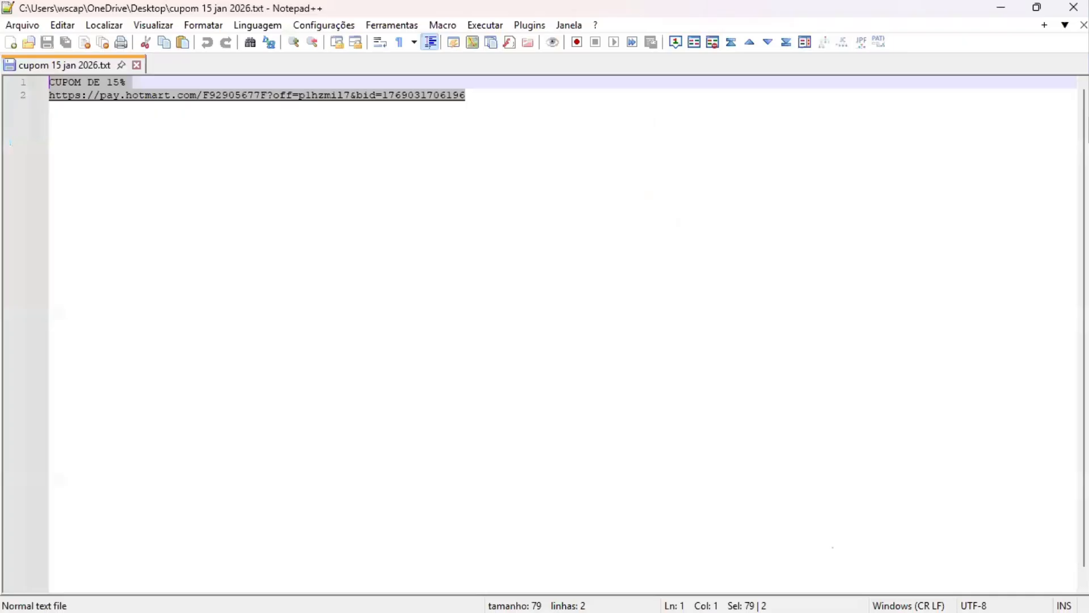